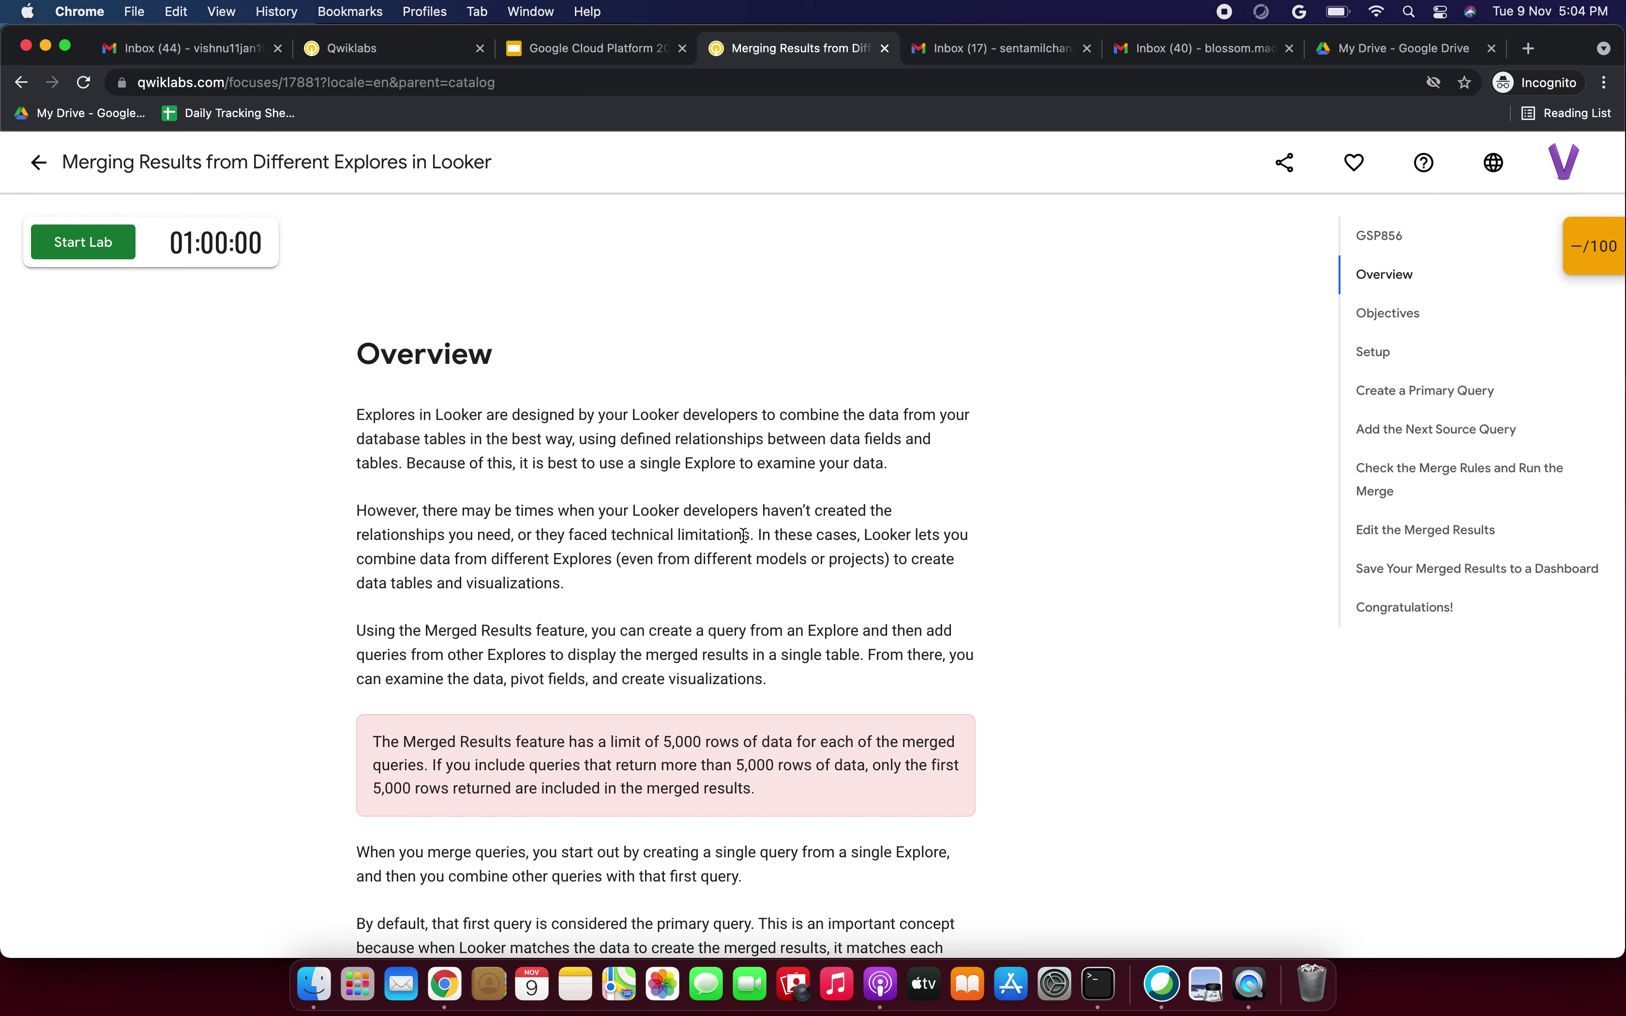
Review the lab's objectives on its page and on the matching presented slide of Google Cloud Platform 2021, following the slide's link to the lab.
scroll(743, 535, down, 15)
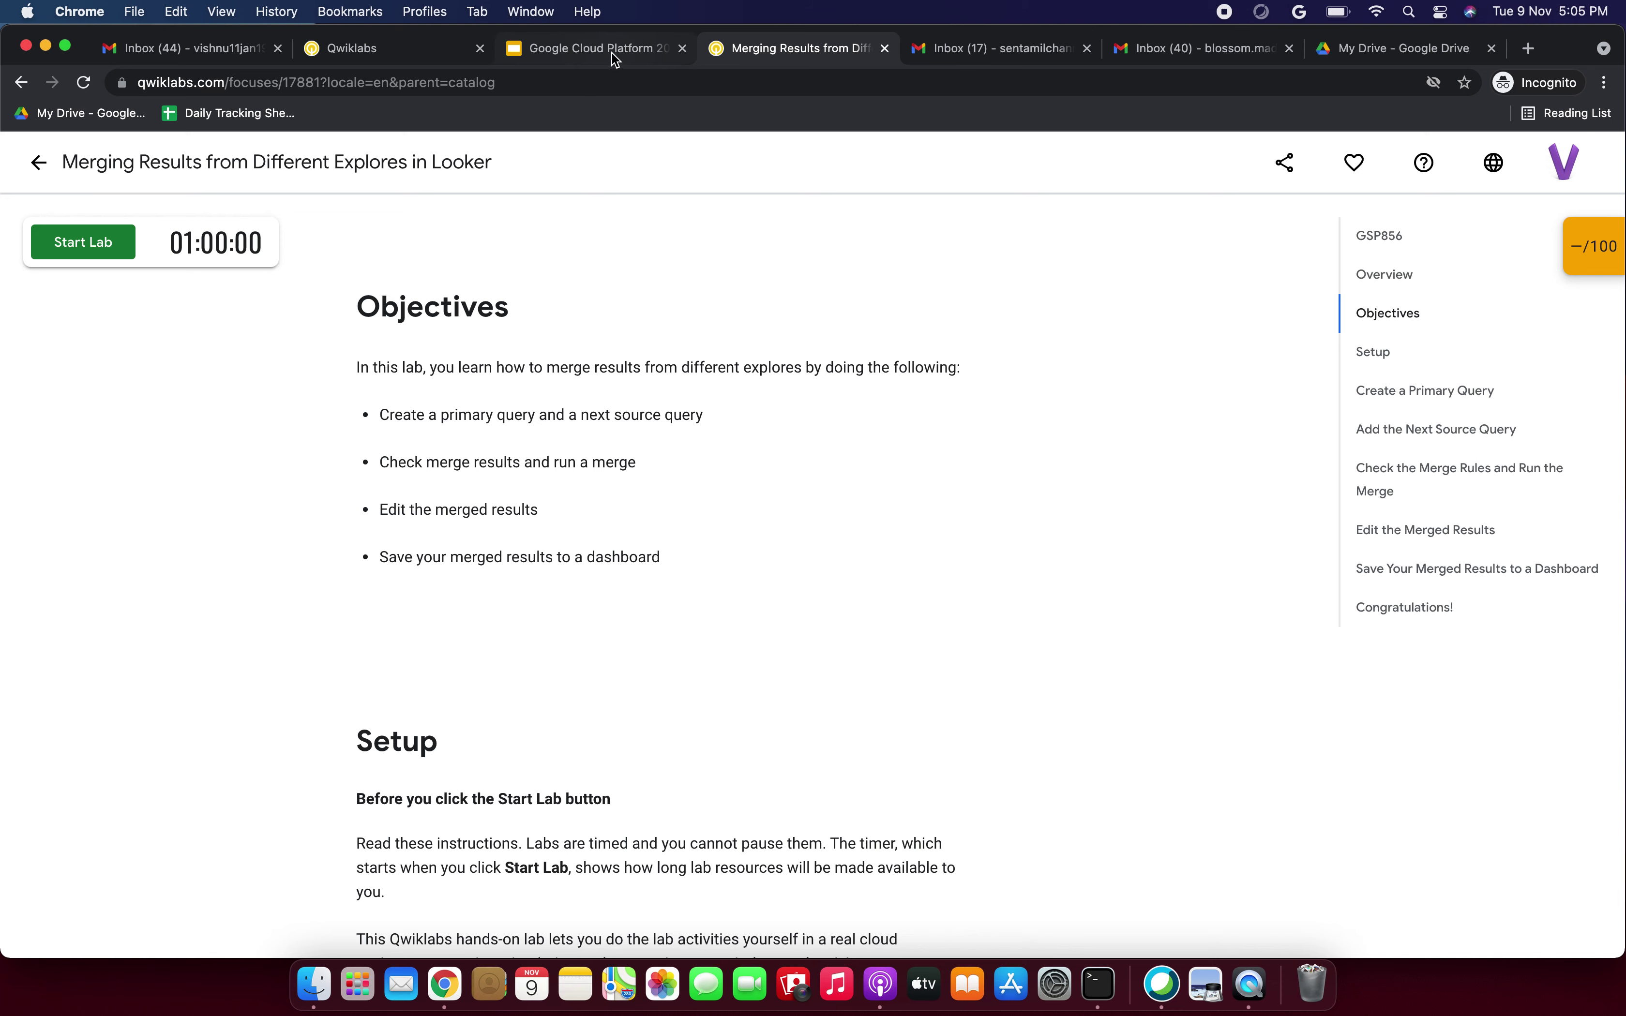
scroll(654, 498, down, 1)
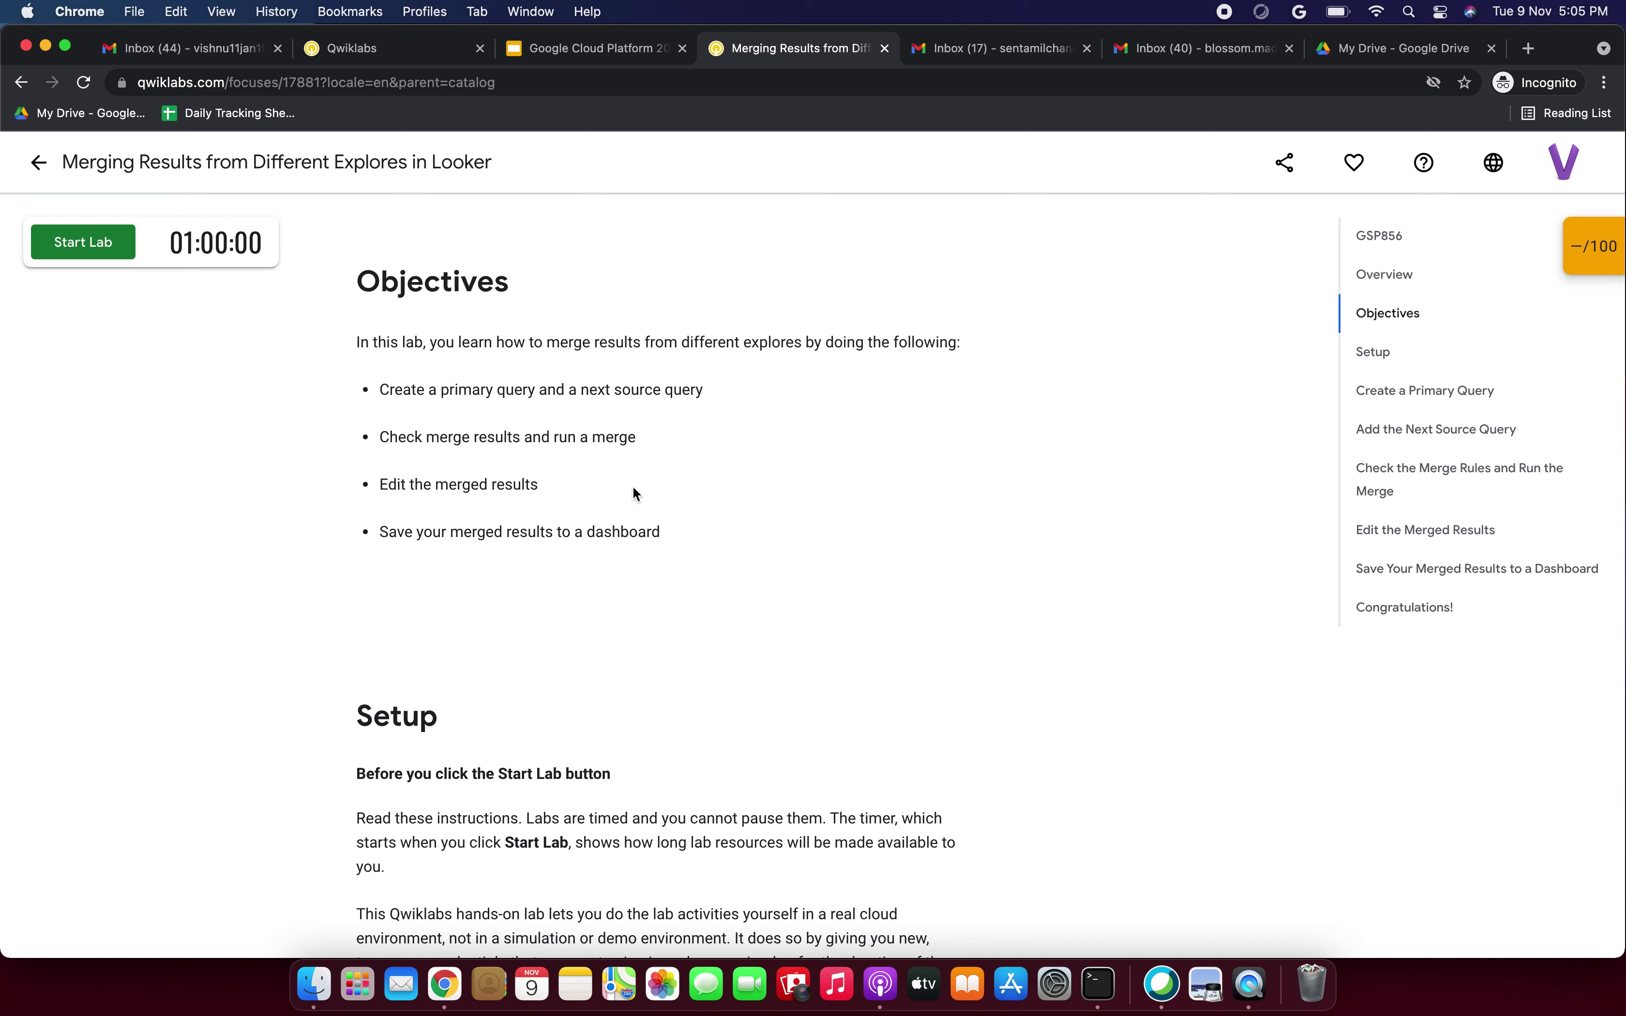
click(586, 80)
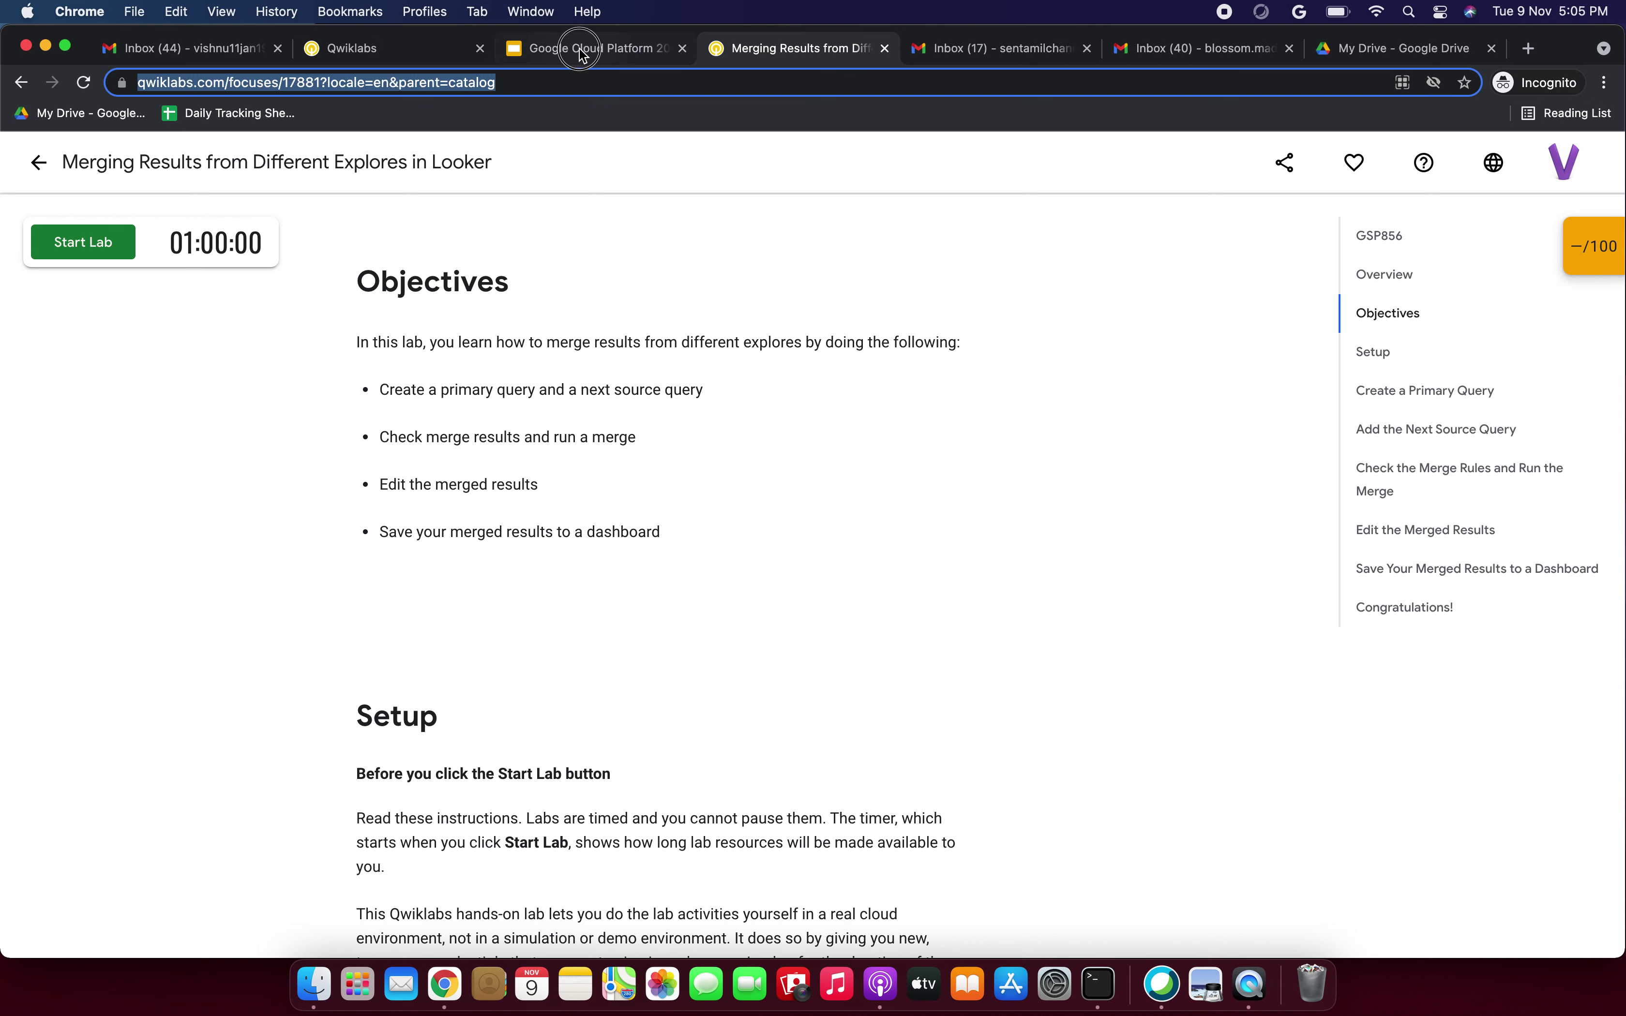
click(582, 53)
click(118, 746)
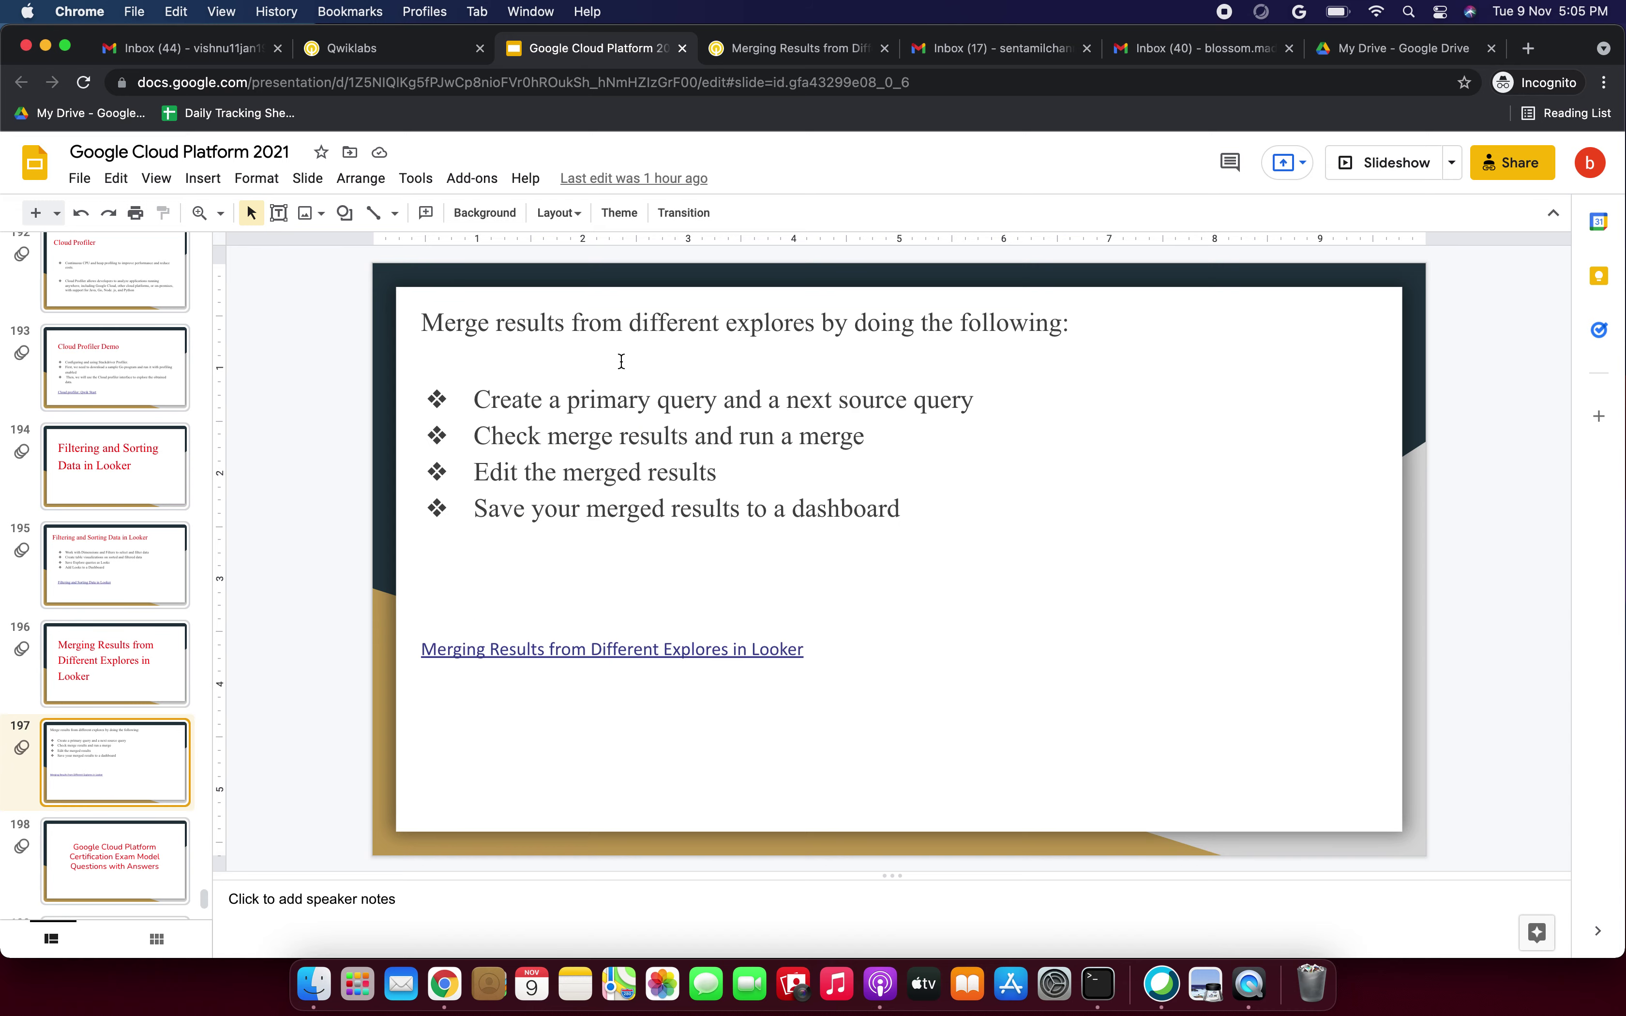
click(1406, 164)
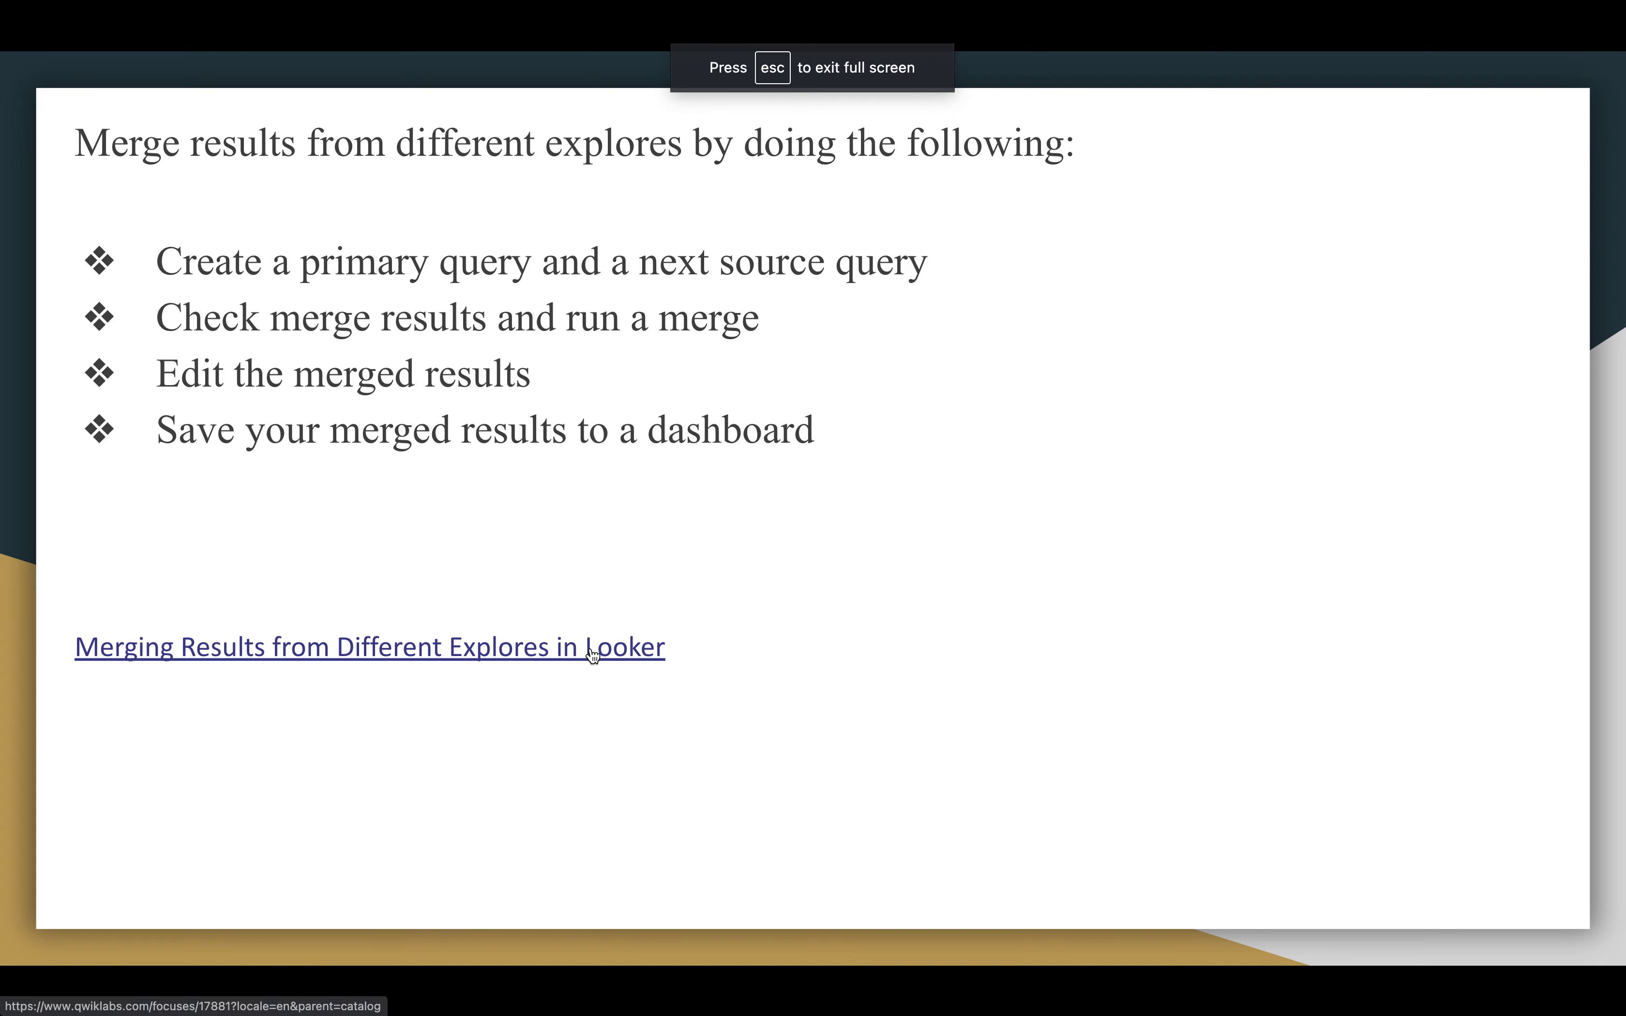
click(592, 654)
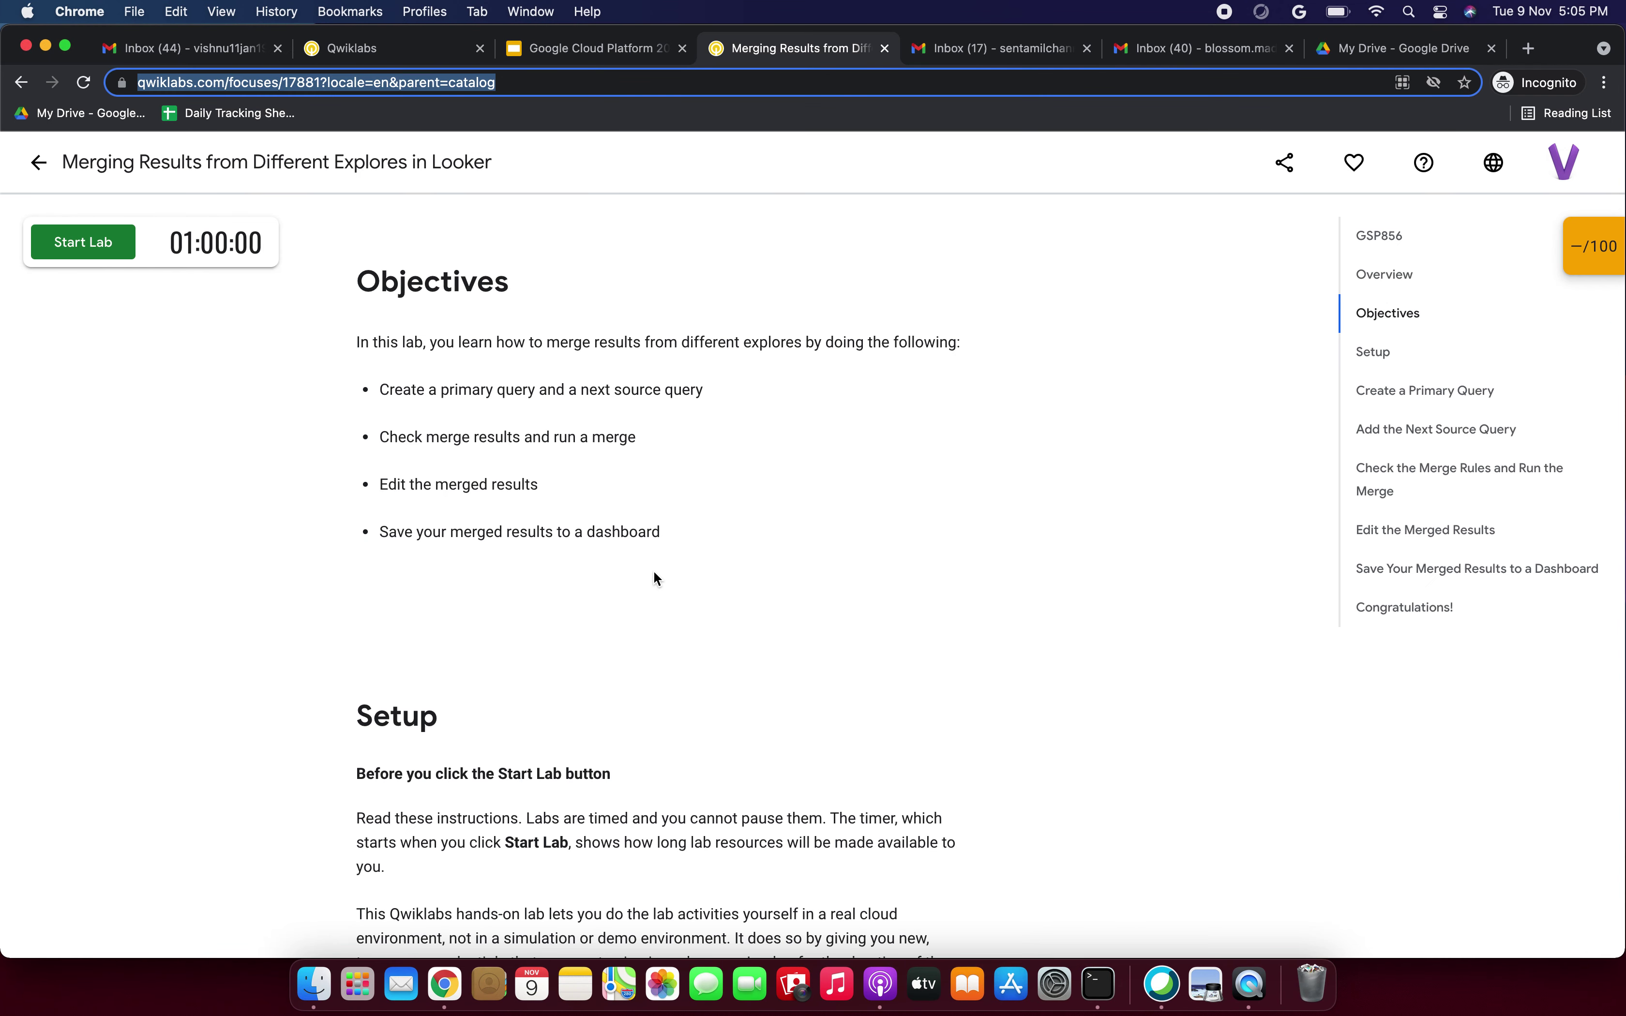
Set the lab page's language to English.
scroll(653, 570, down, 5)
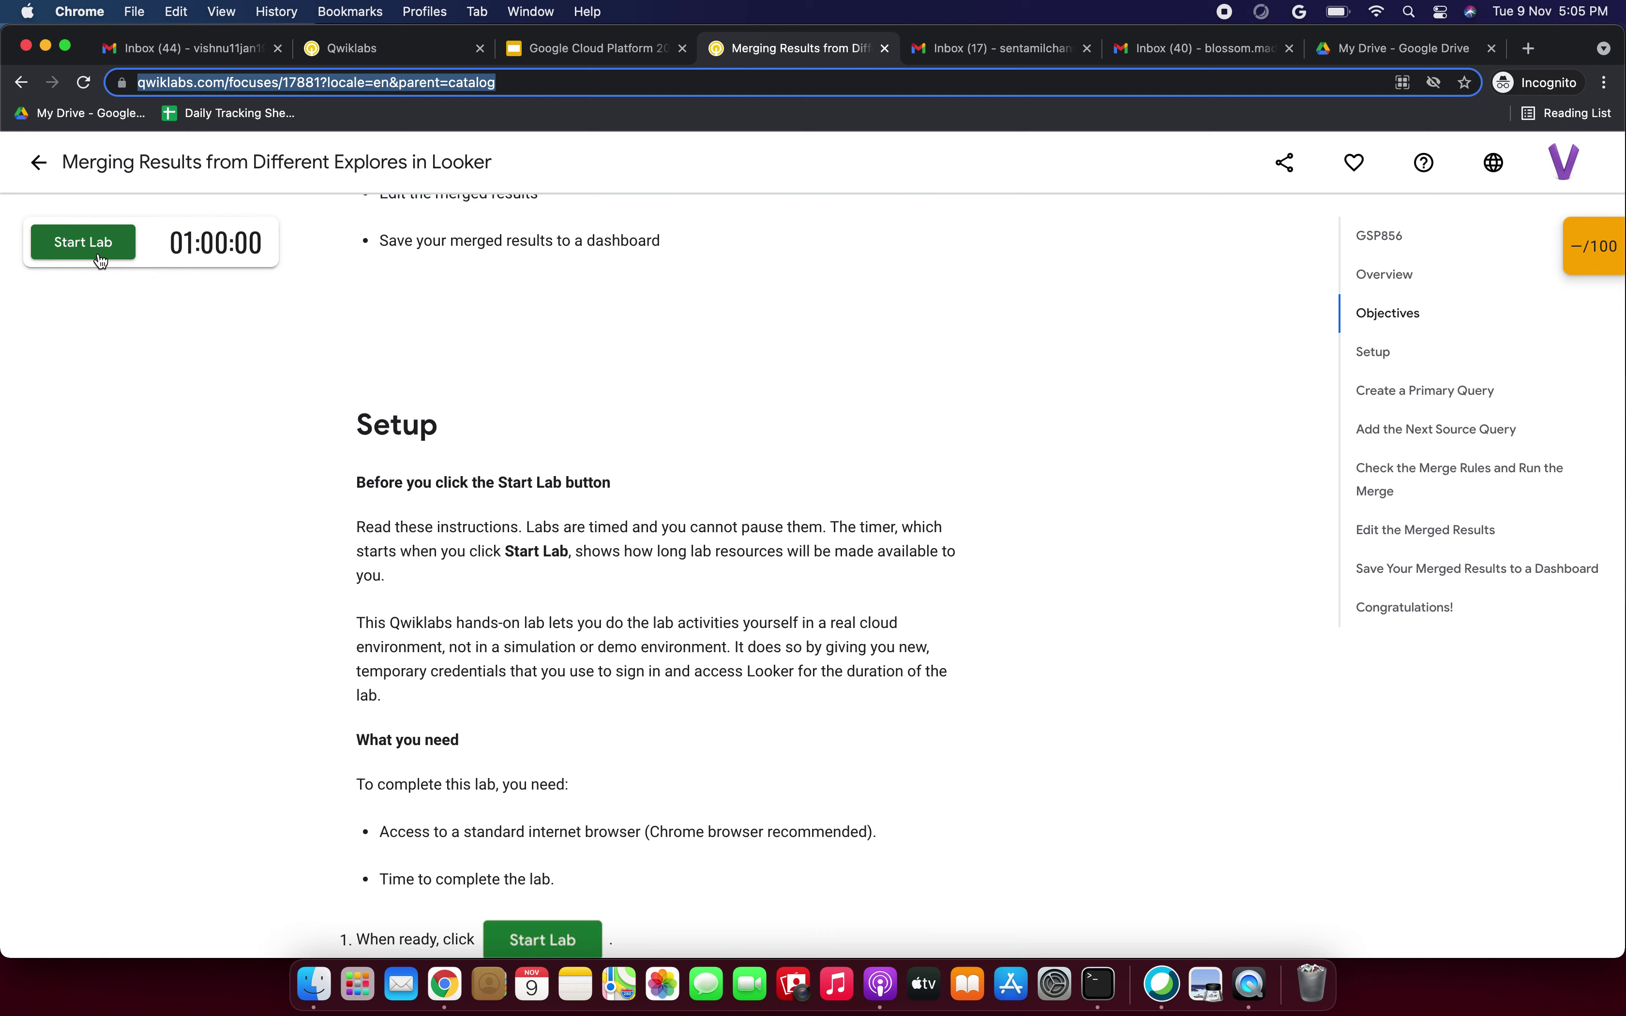
click(1491, 163)
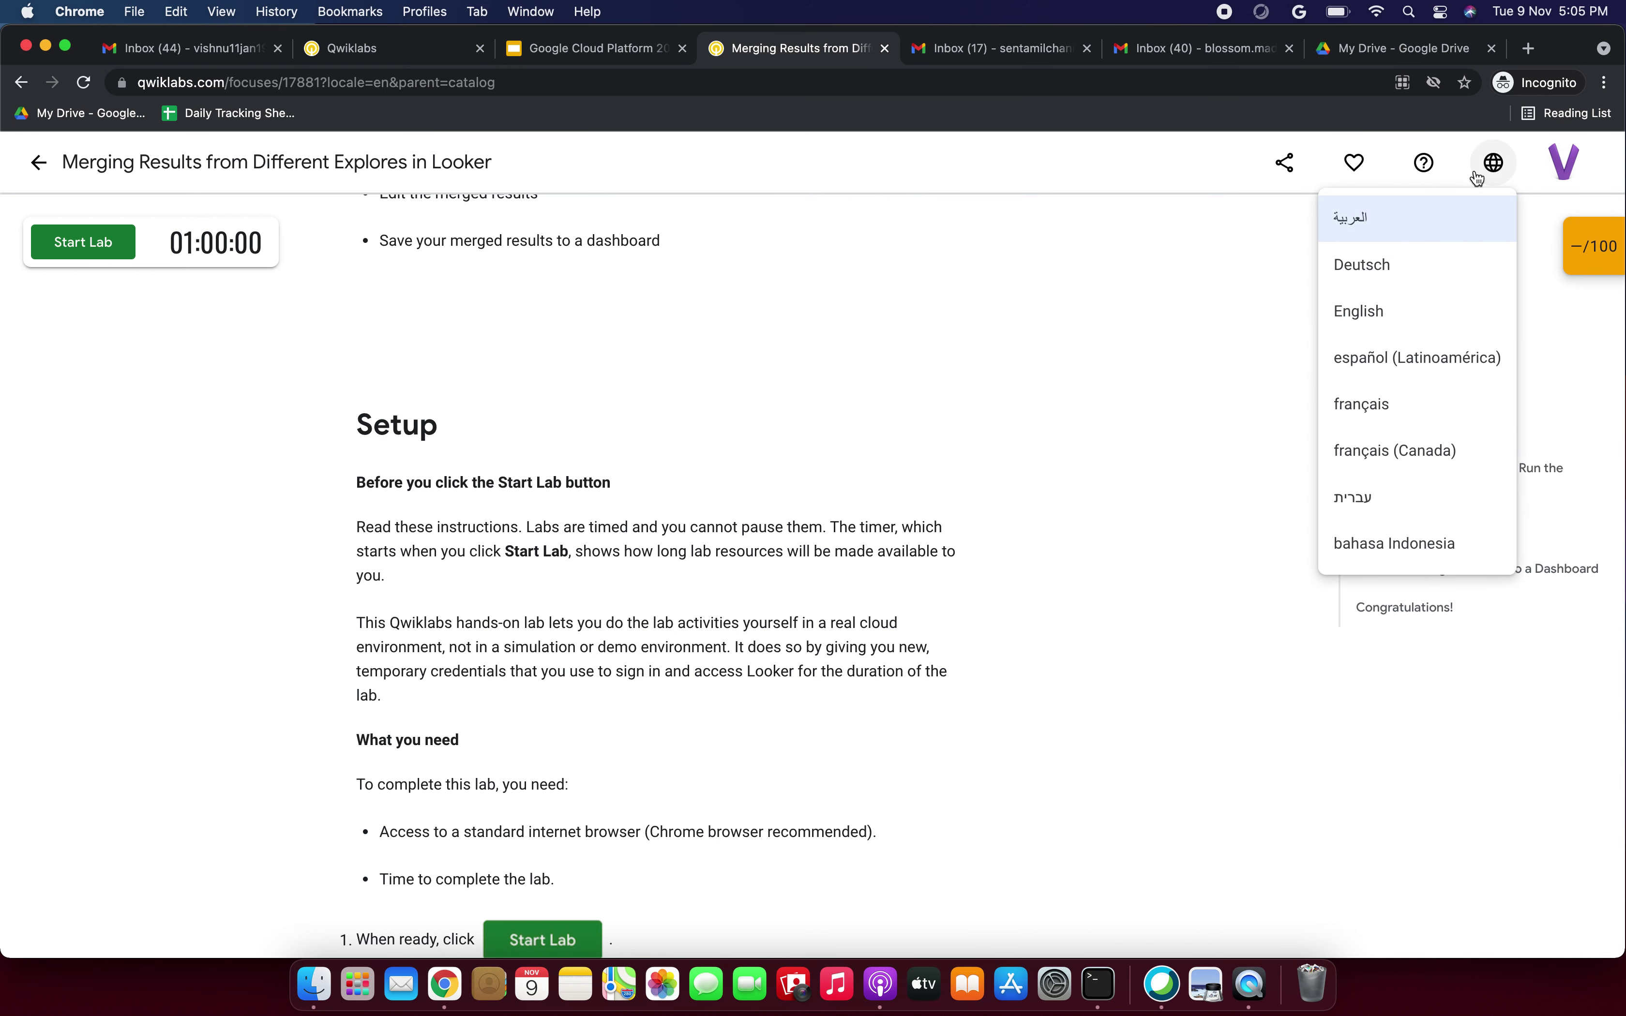
click(1370, 311)
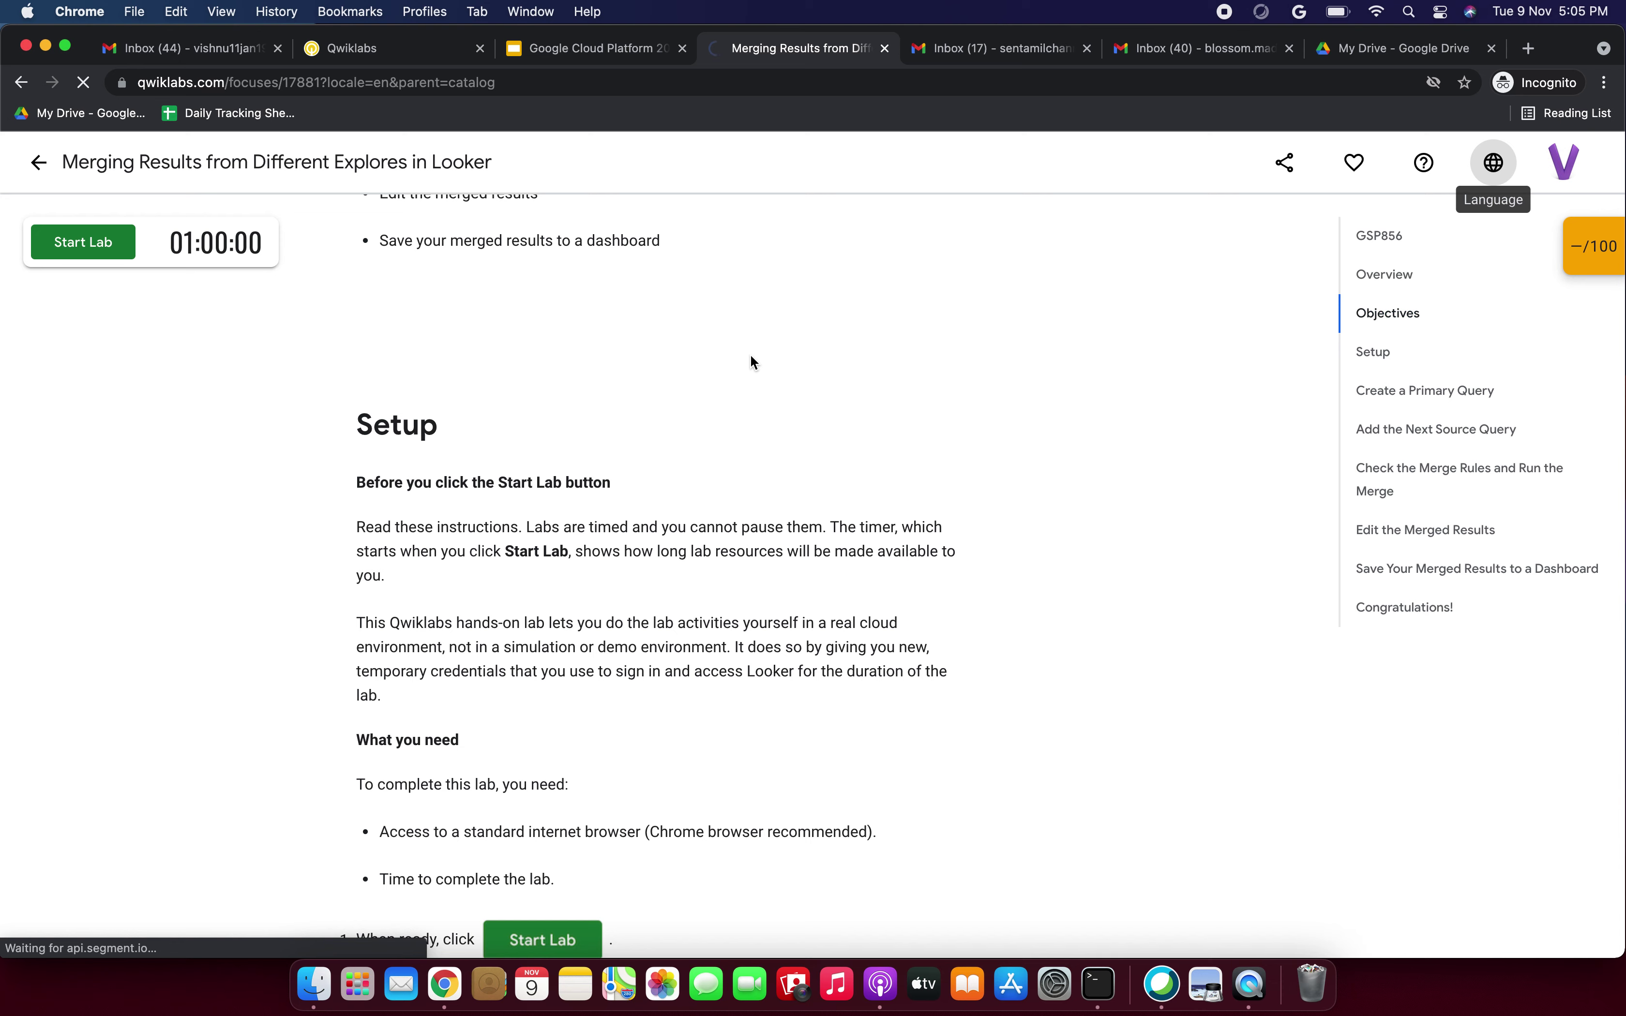
Start the lab and complete the image verification by selecting the squares that contain the chimney.
click(85, 250)
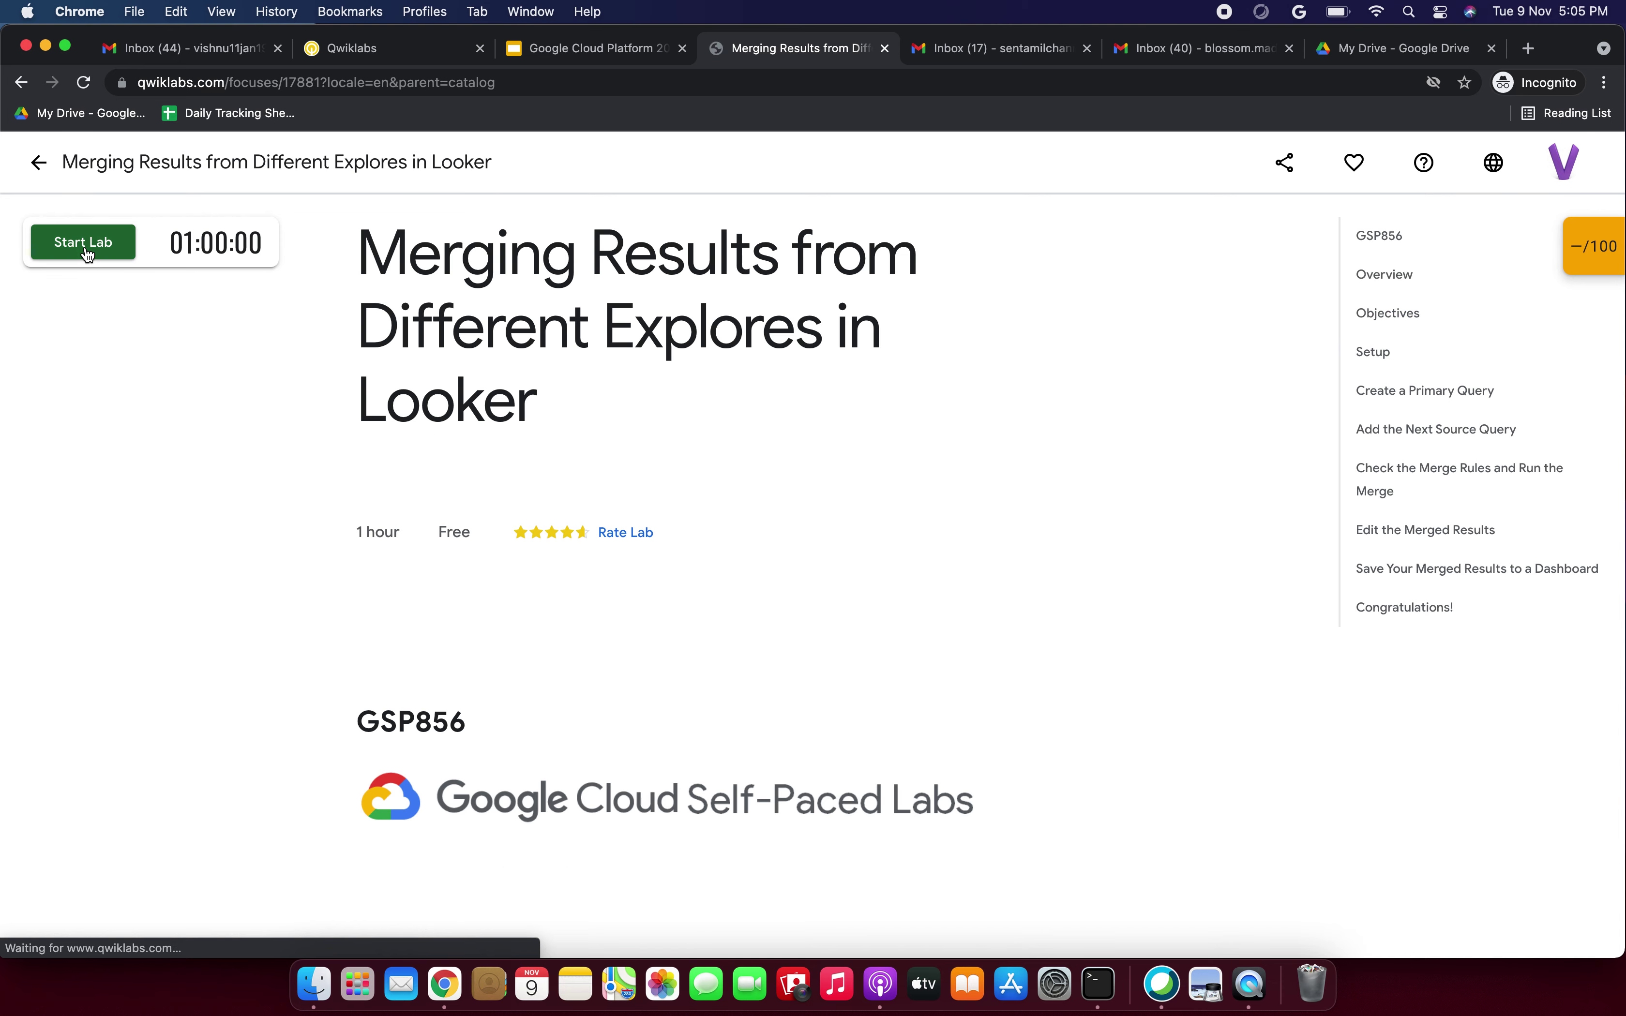
click(46, 301)
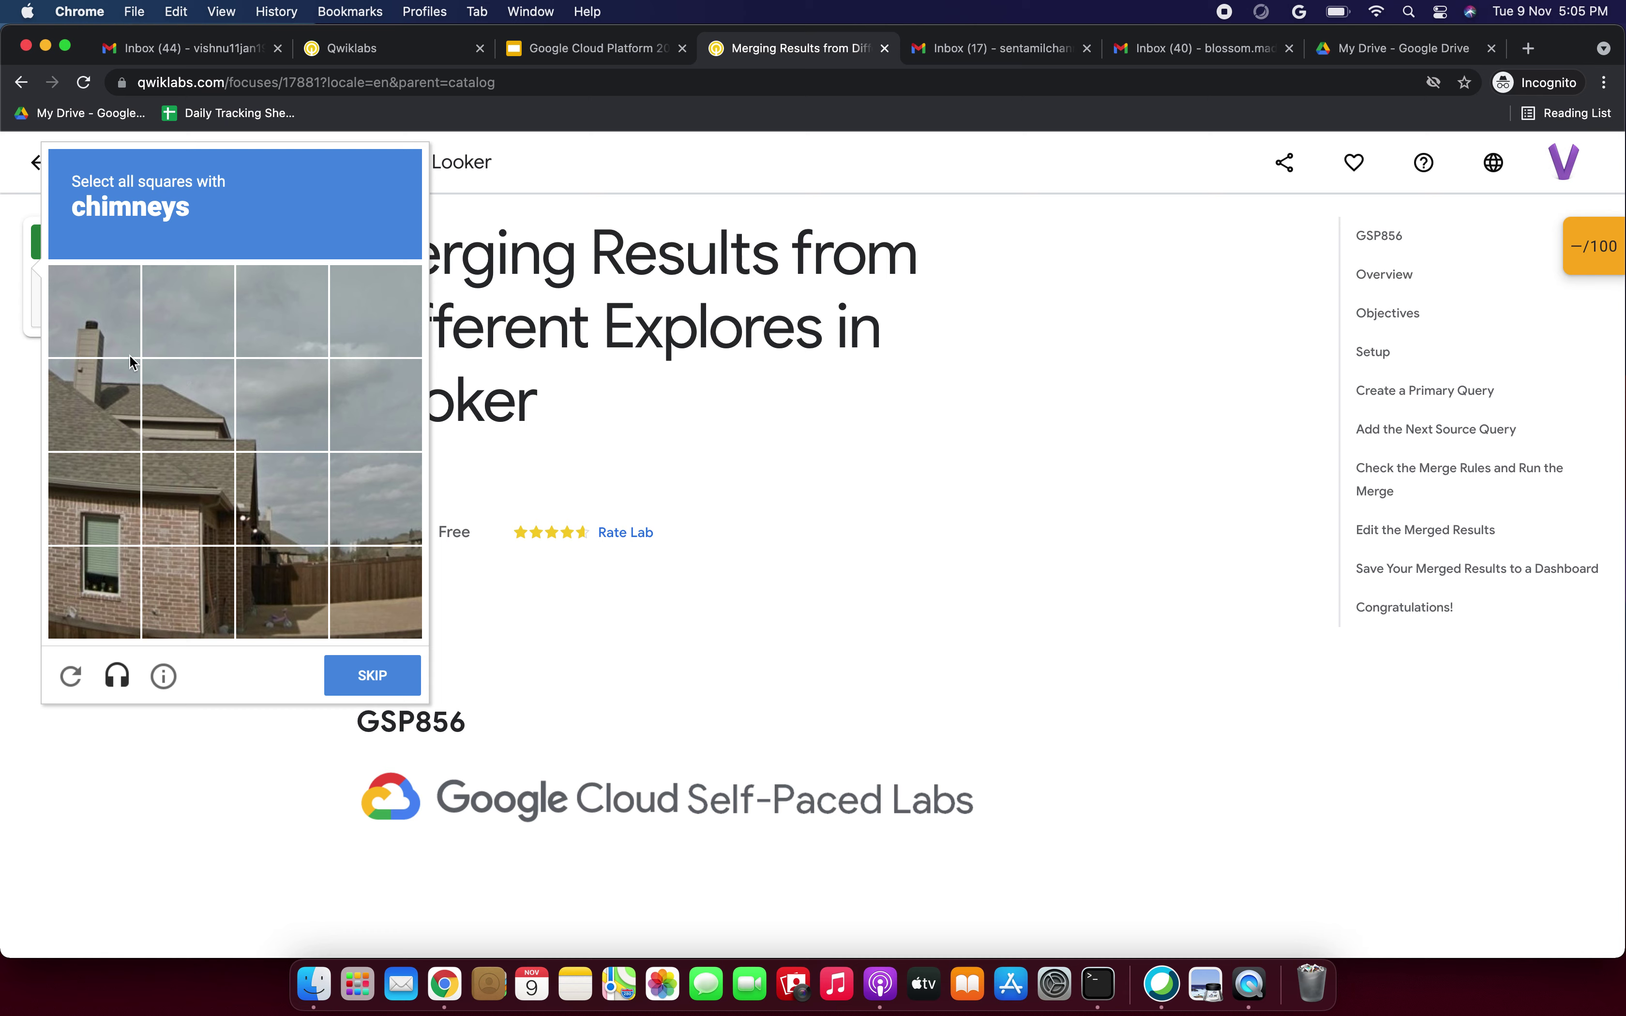
click(103, 334)
click(103, 400)
click(371, 676)
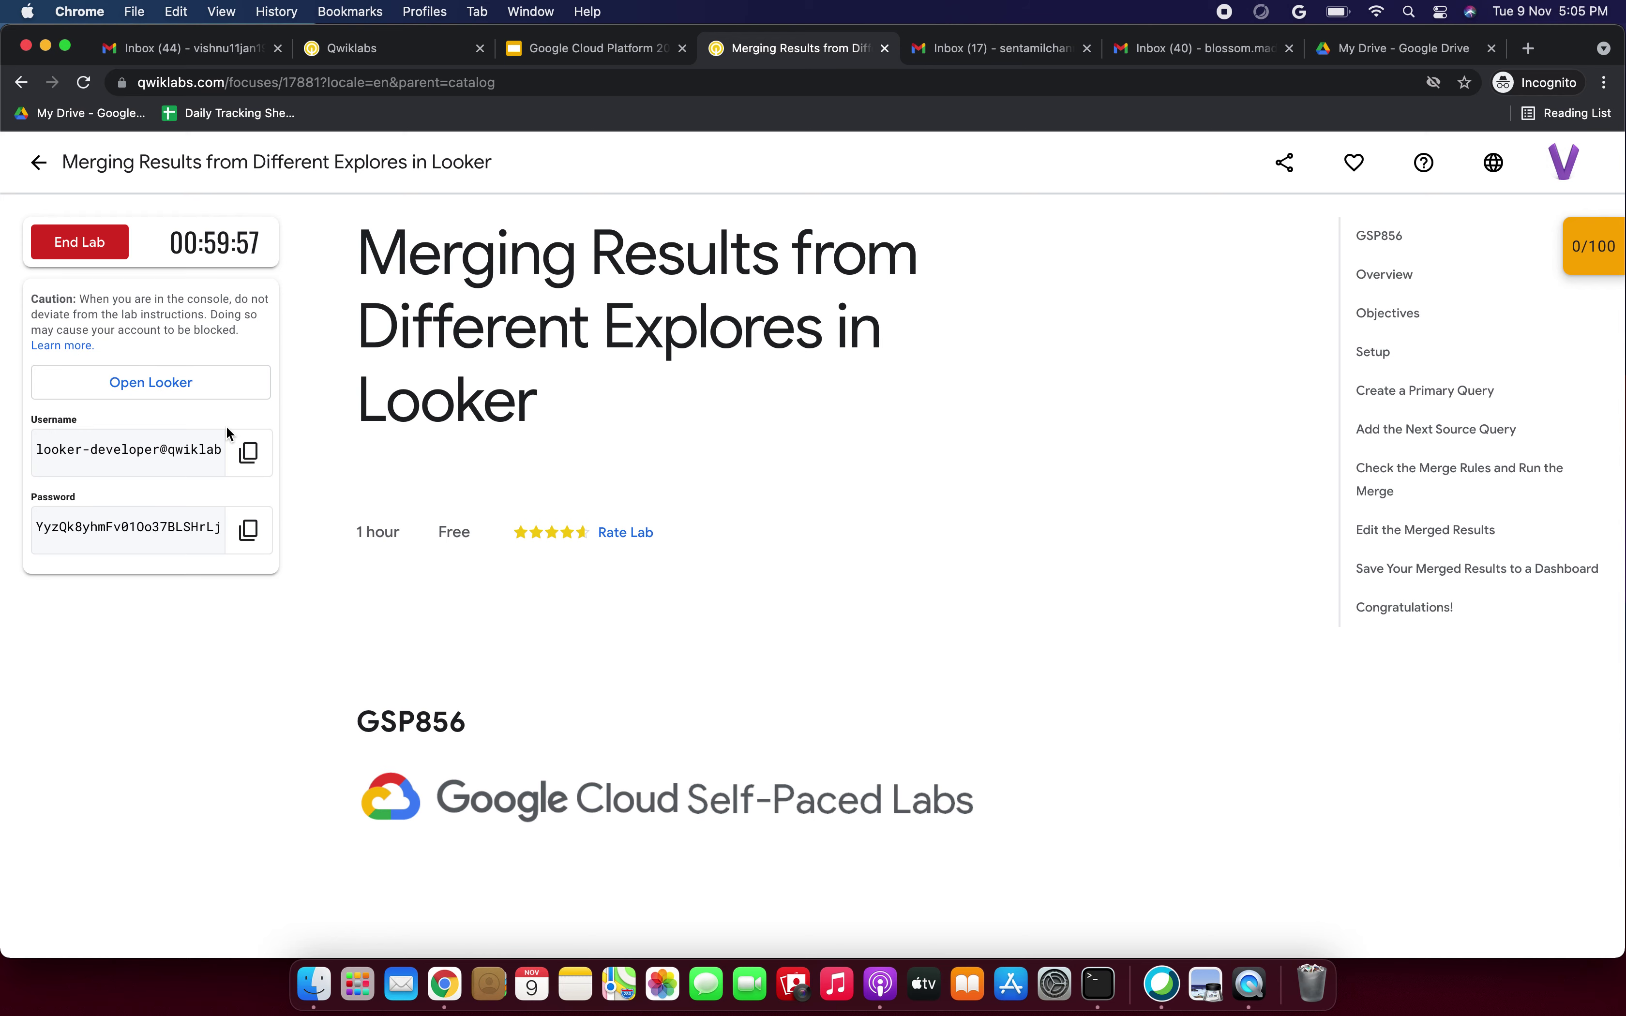
Open Looker from the lab page and enter the lab's username as the login e-mail.
click(192, 389)
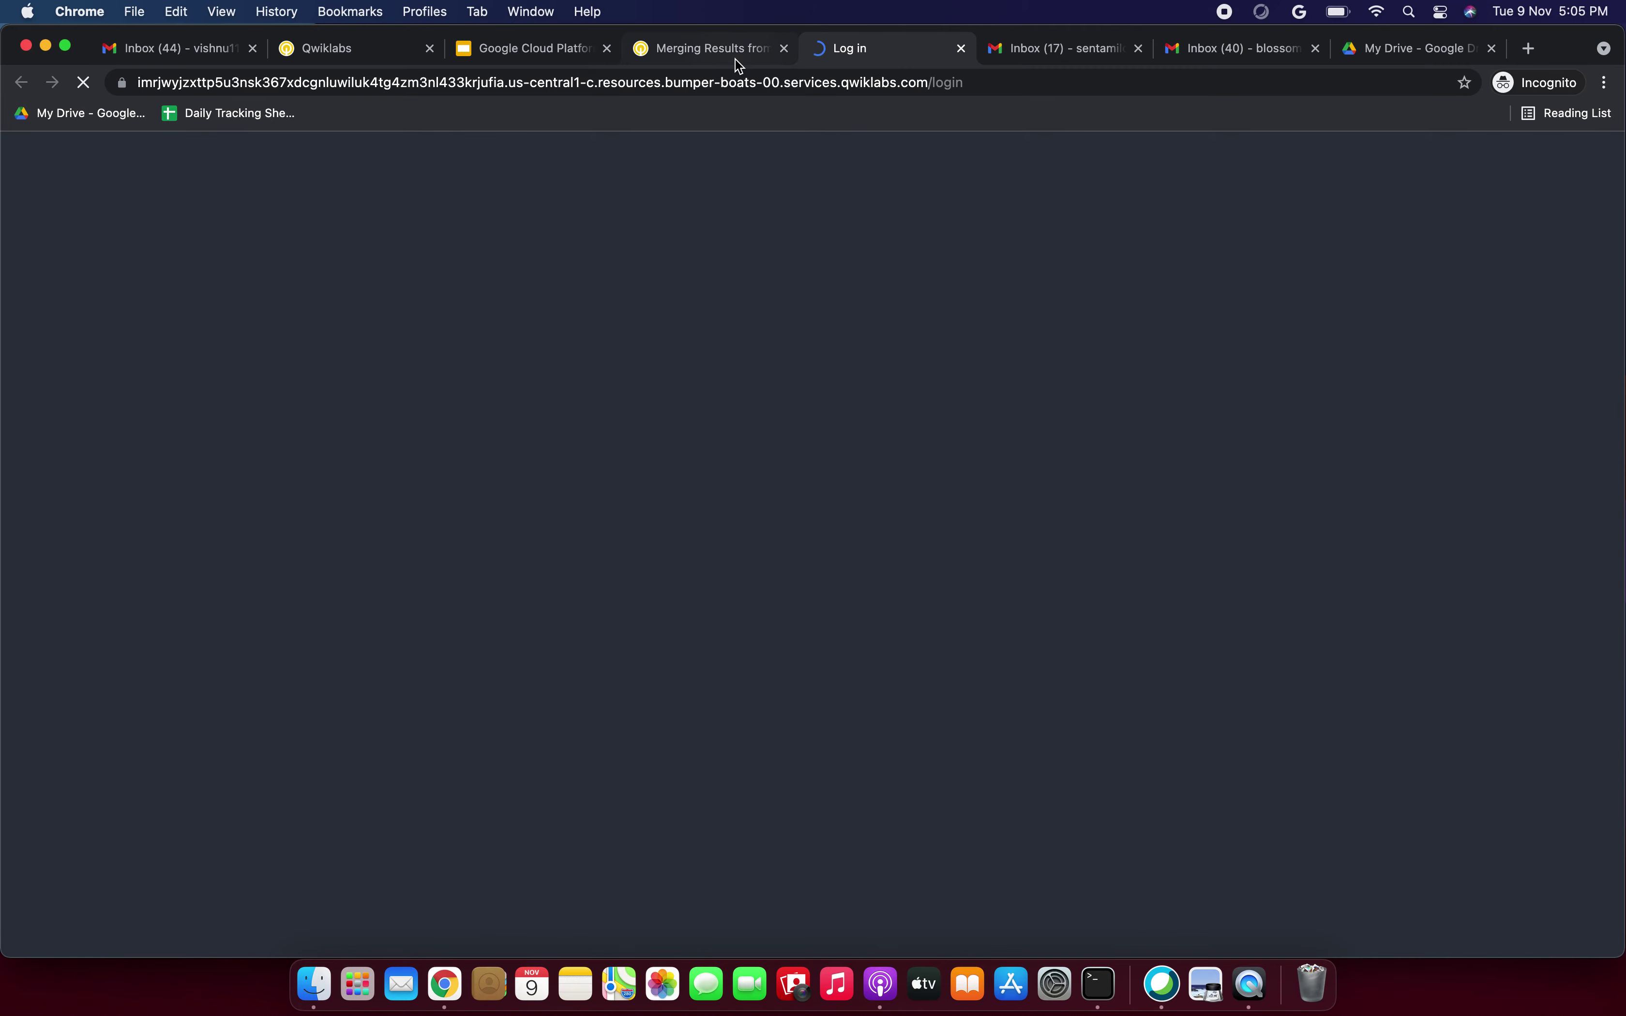
click(734, 55)
scroll(755, 554, down, 10)
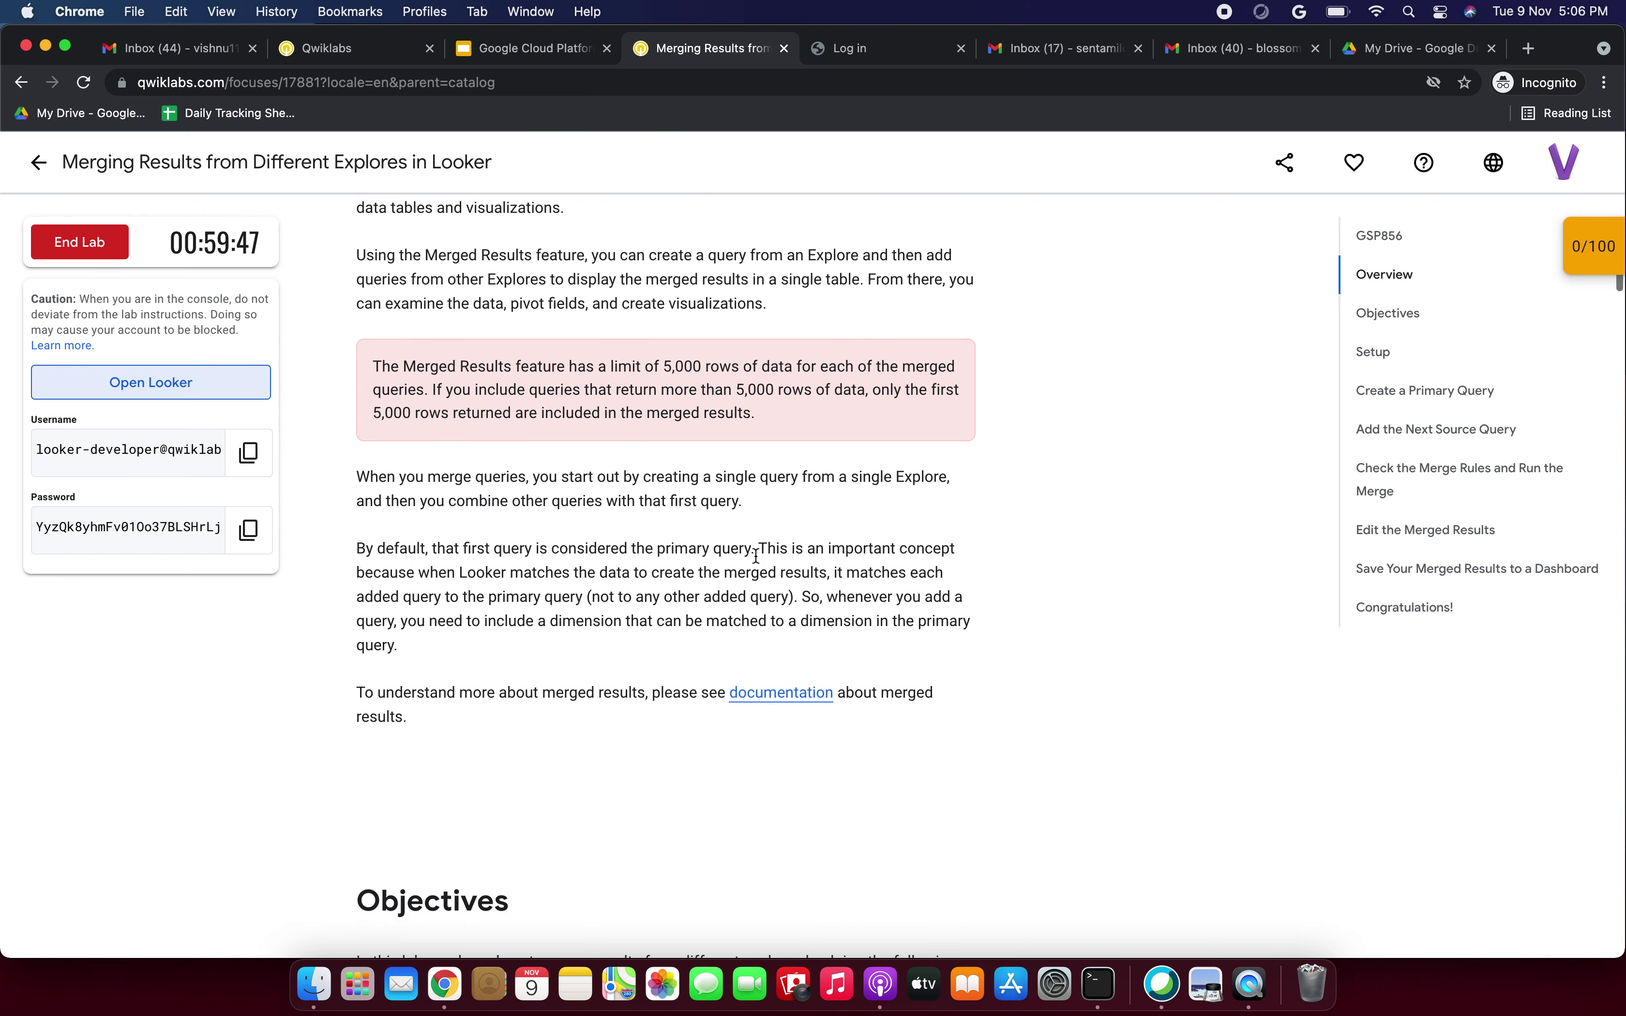
click(248, 451)
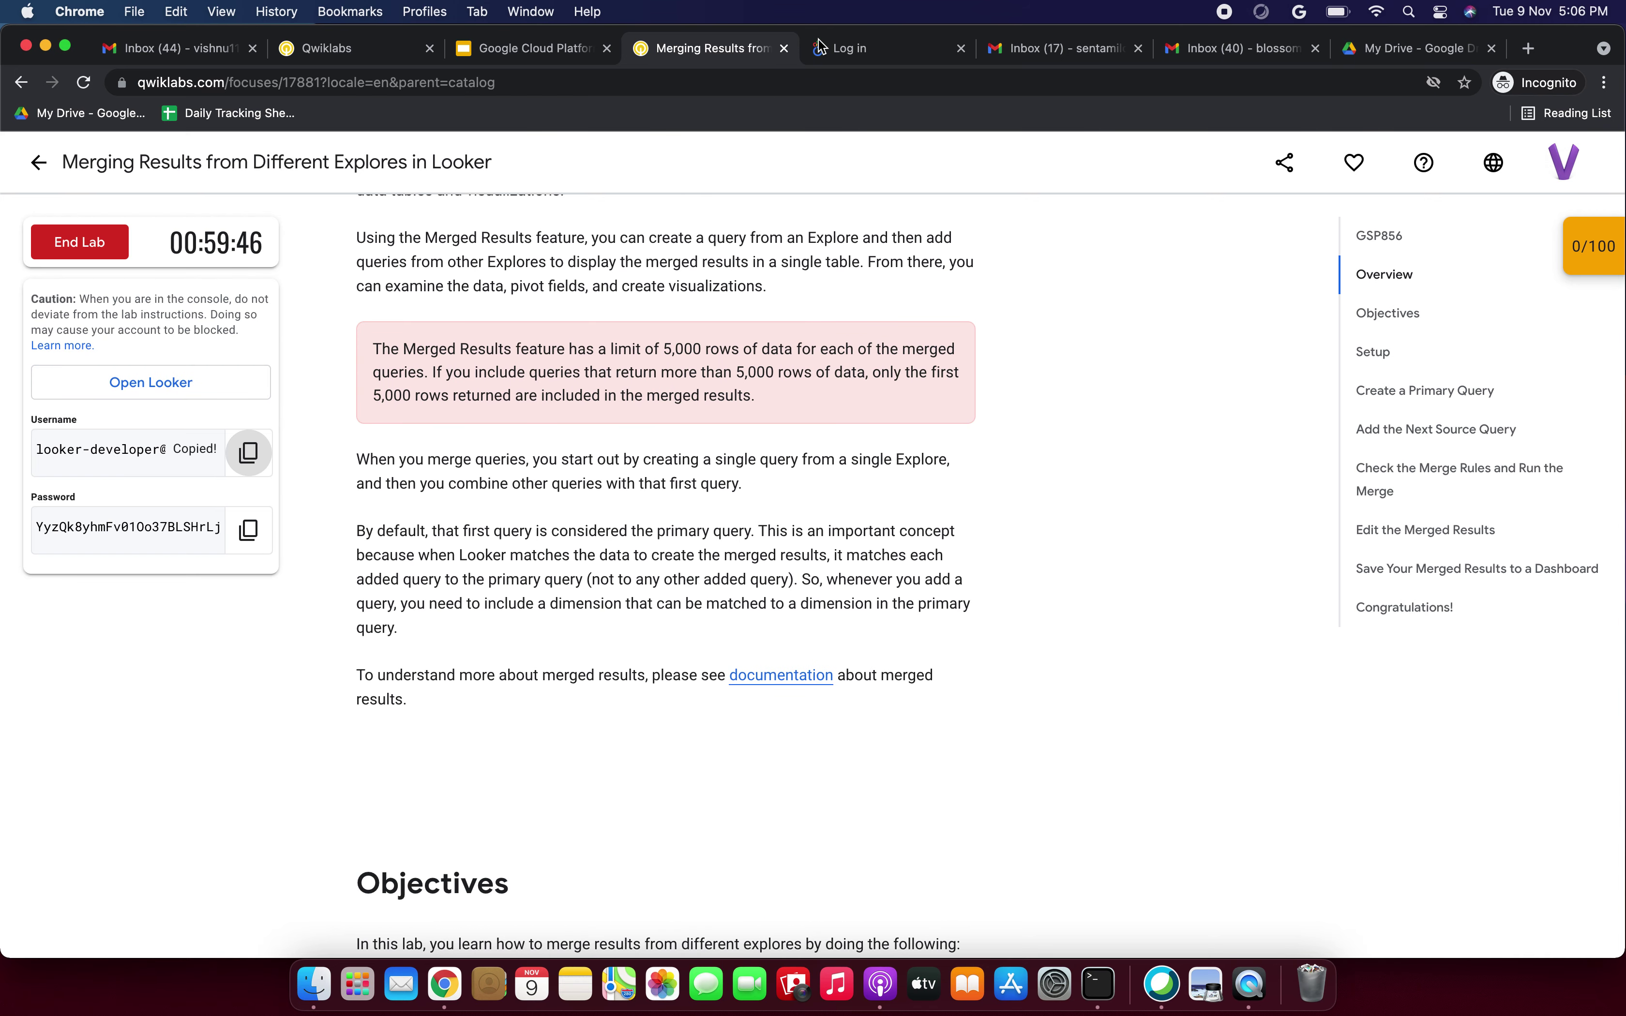
click(877, 52)
click(664, 477)
key(super+v)
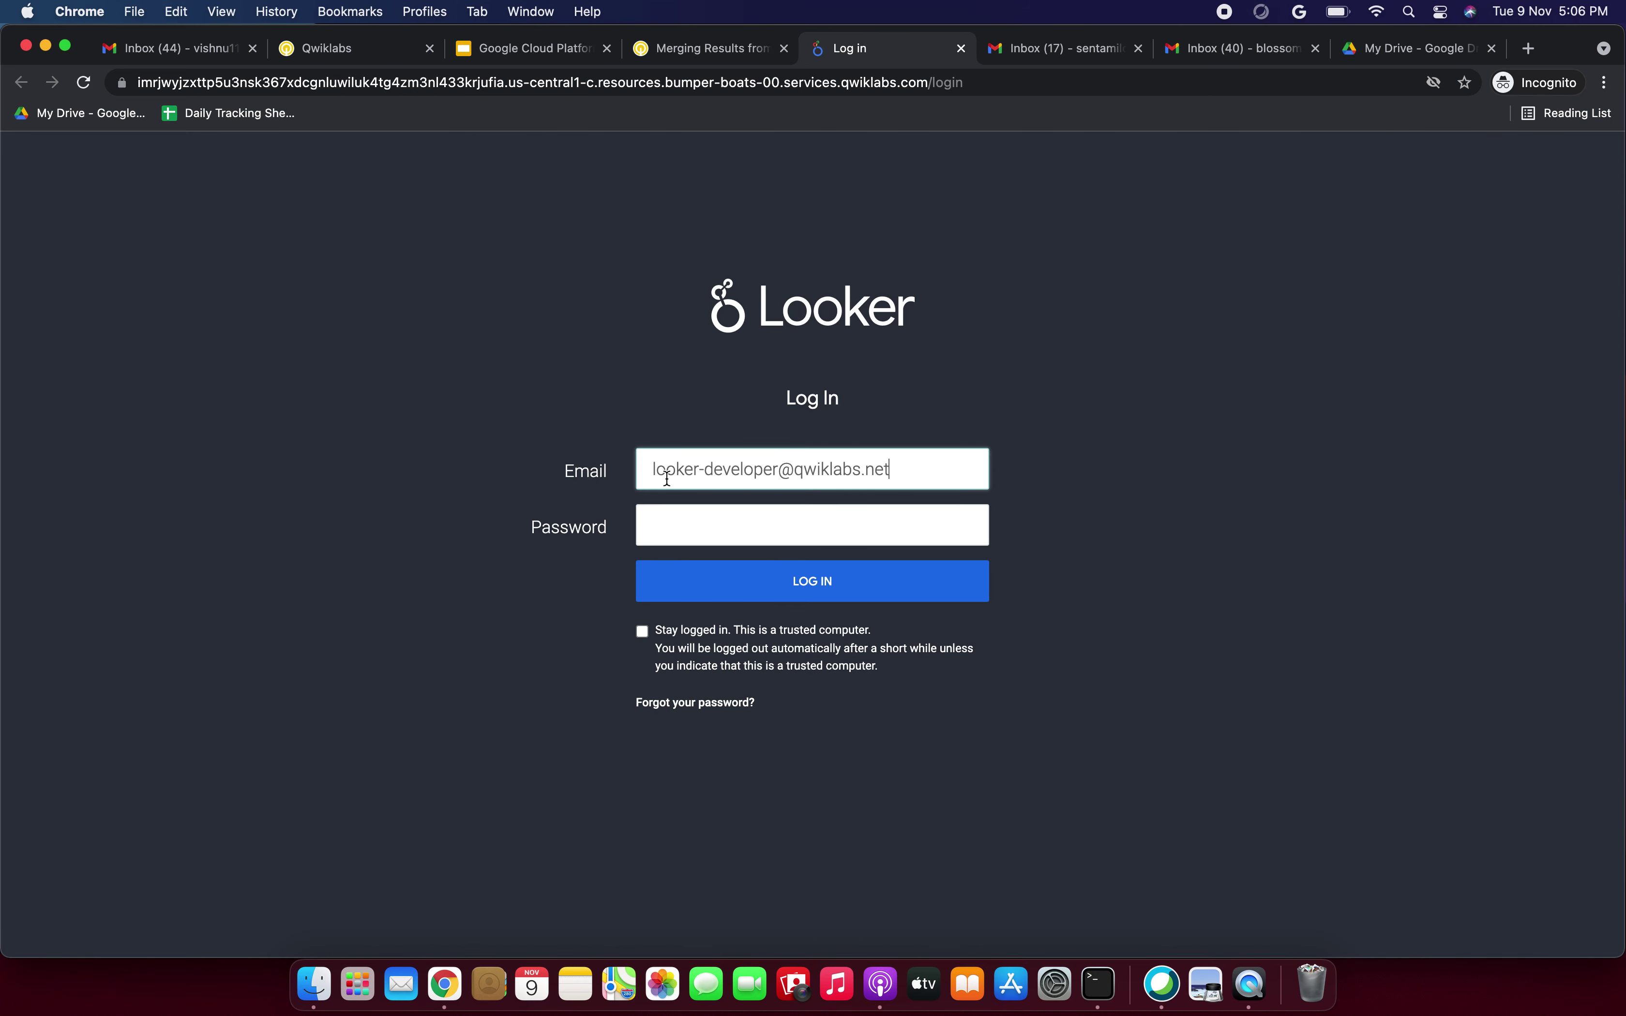
Enter the password supplied by the lab, enable staying logged in on this trusted computer, and log in to Looker.
click(741, 54)
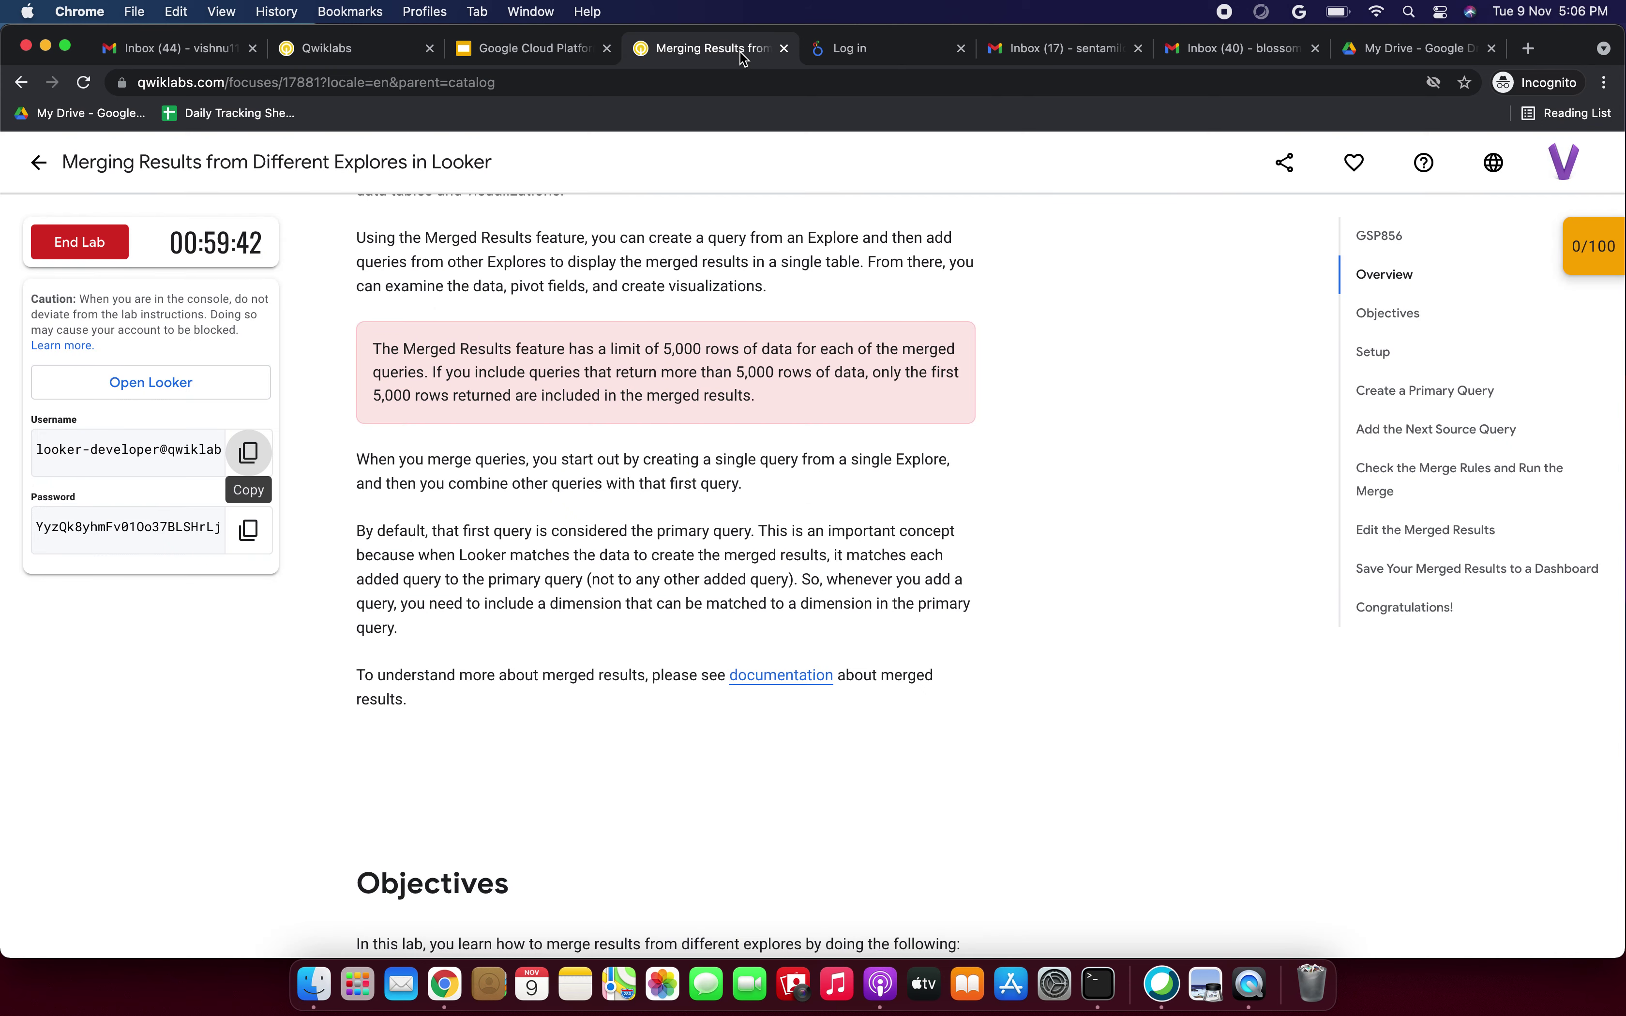
click(248, 529)
click(834, 48)
click(714, 528)
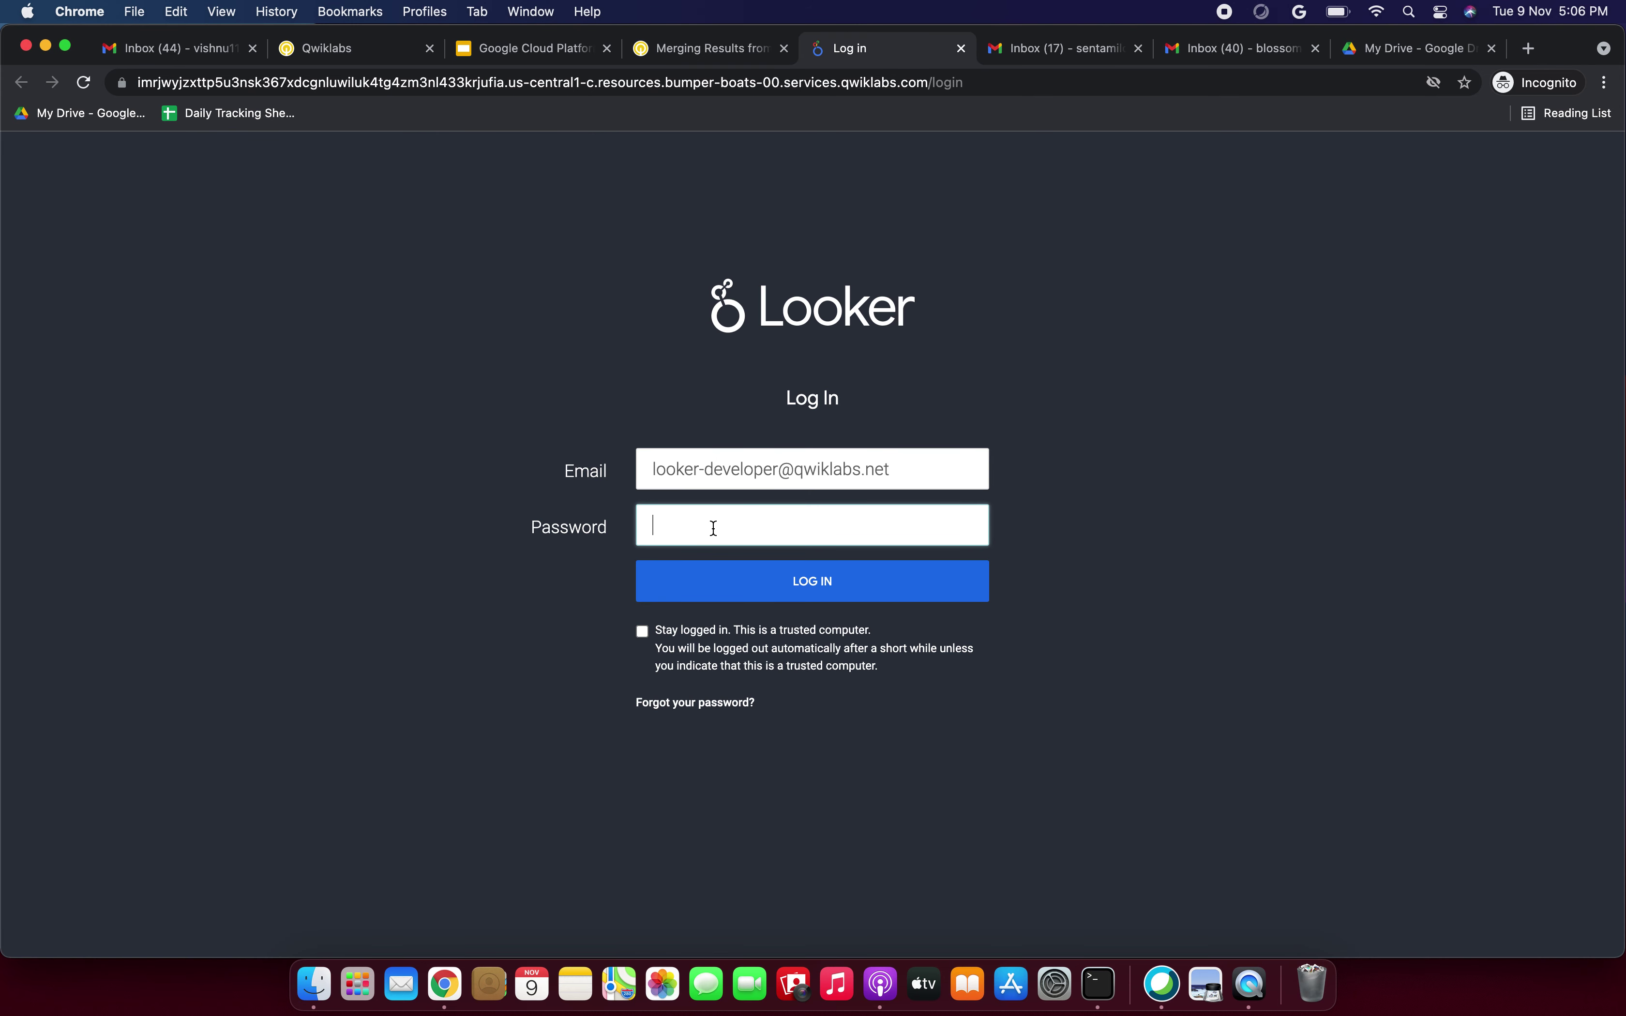
key(super+v)
click(643, 632)
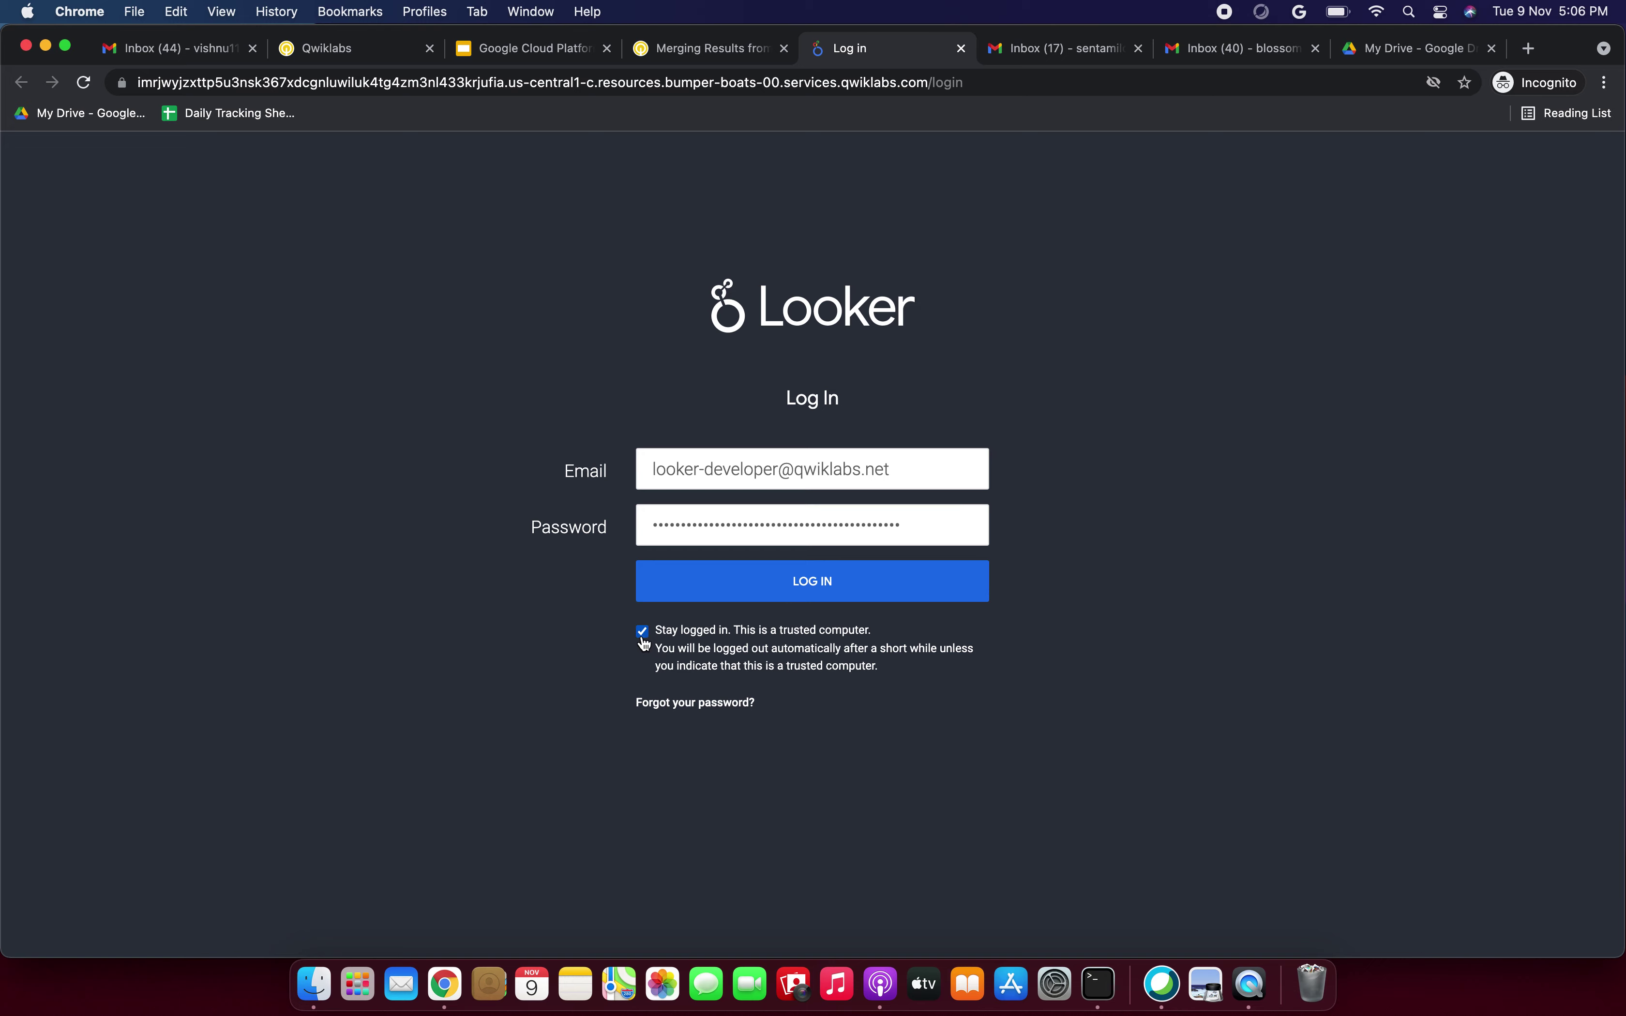
click(764, 598)
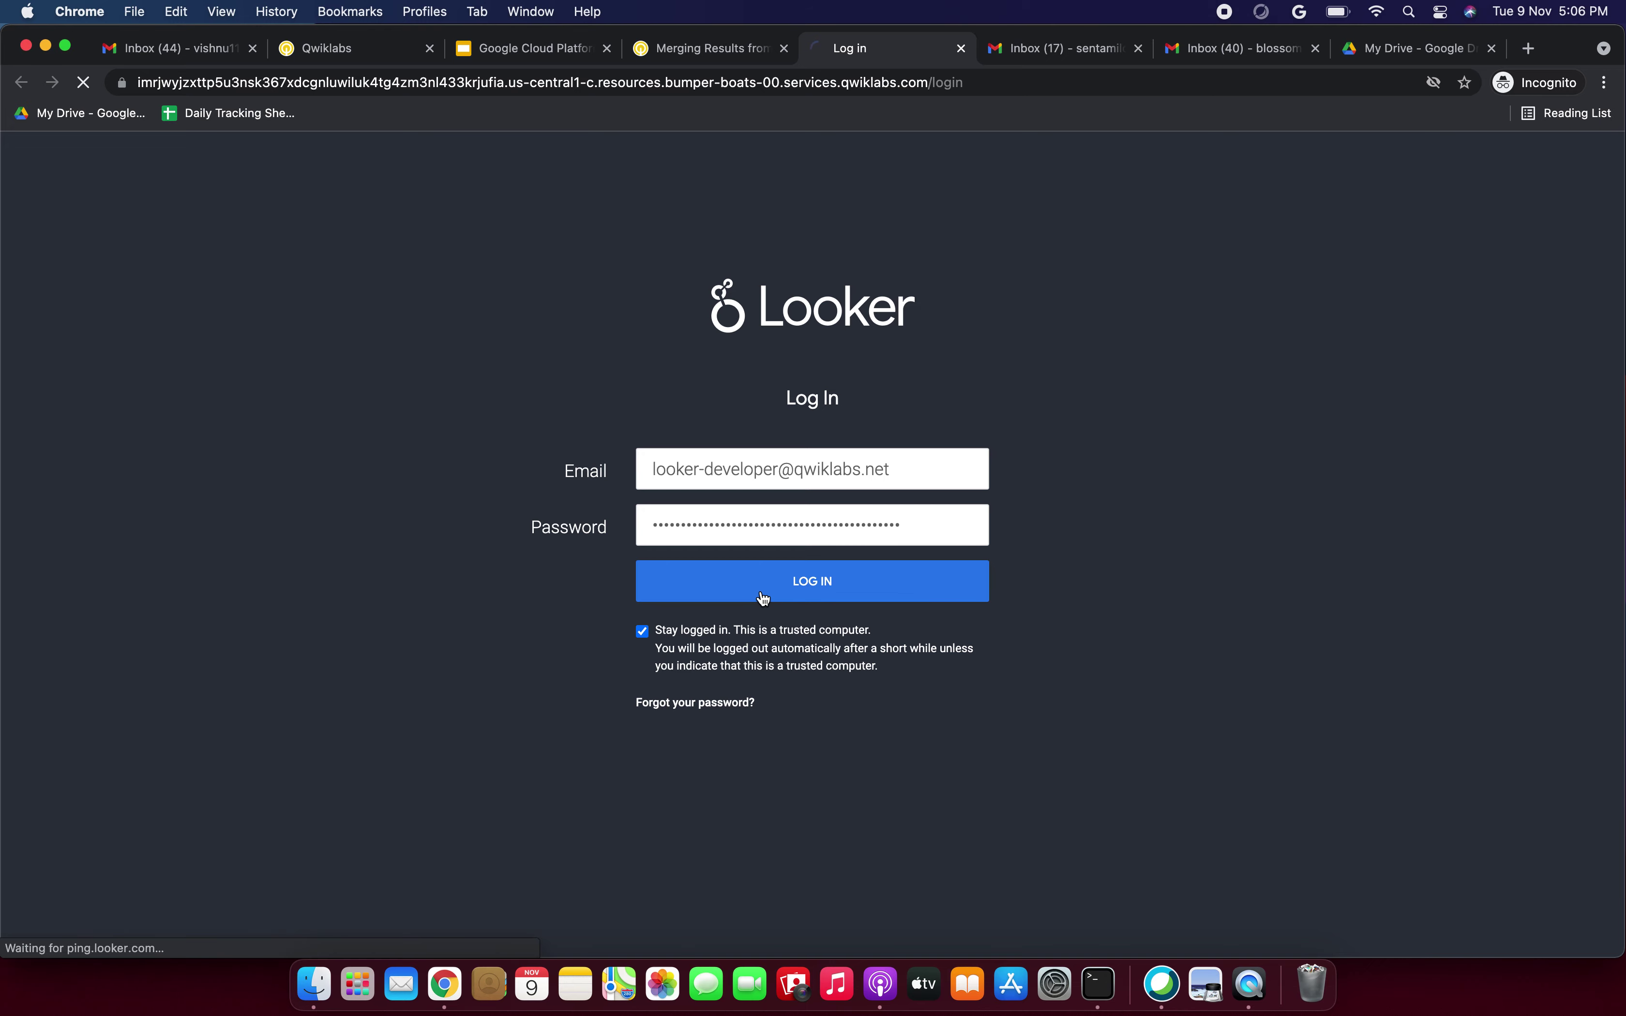
Consult the lab's Create a Primary Query instructions and open the list of Explores in Looker.
click(723, 55)
scroll(502, 525, down, 15)
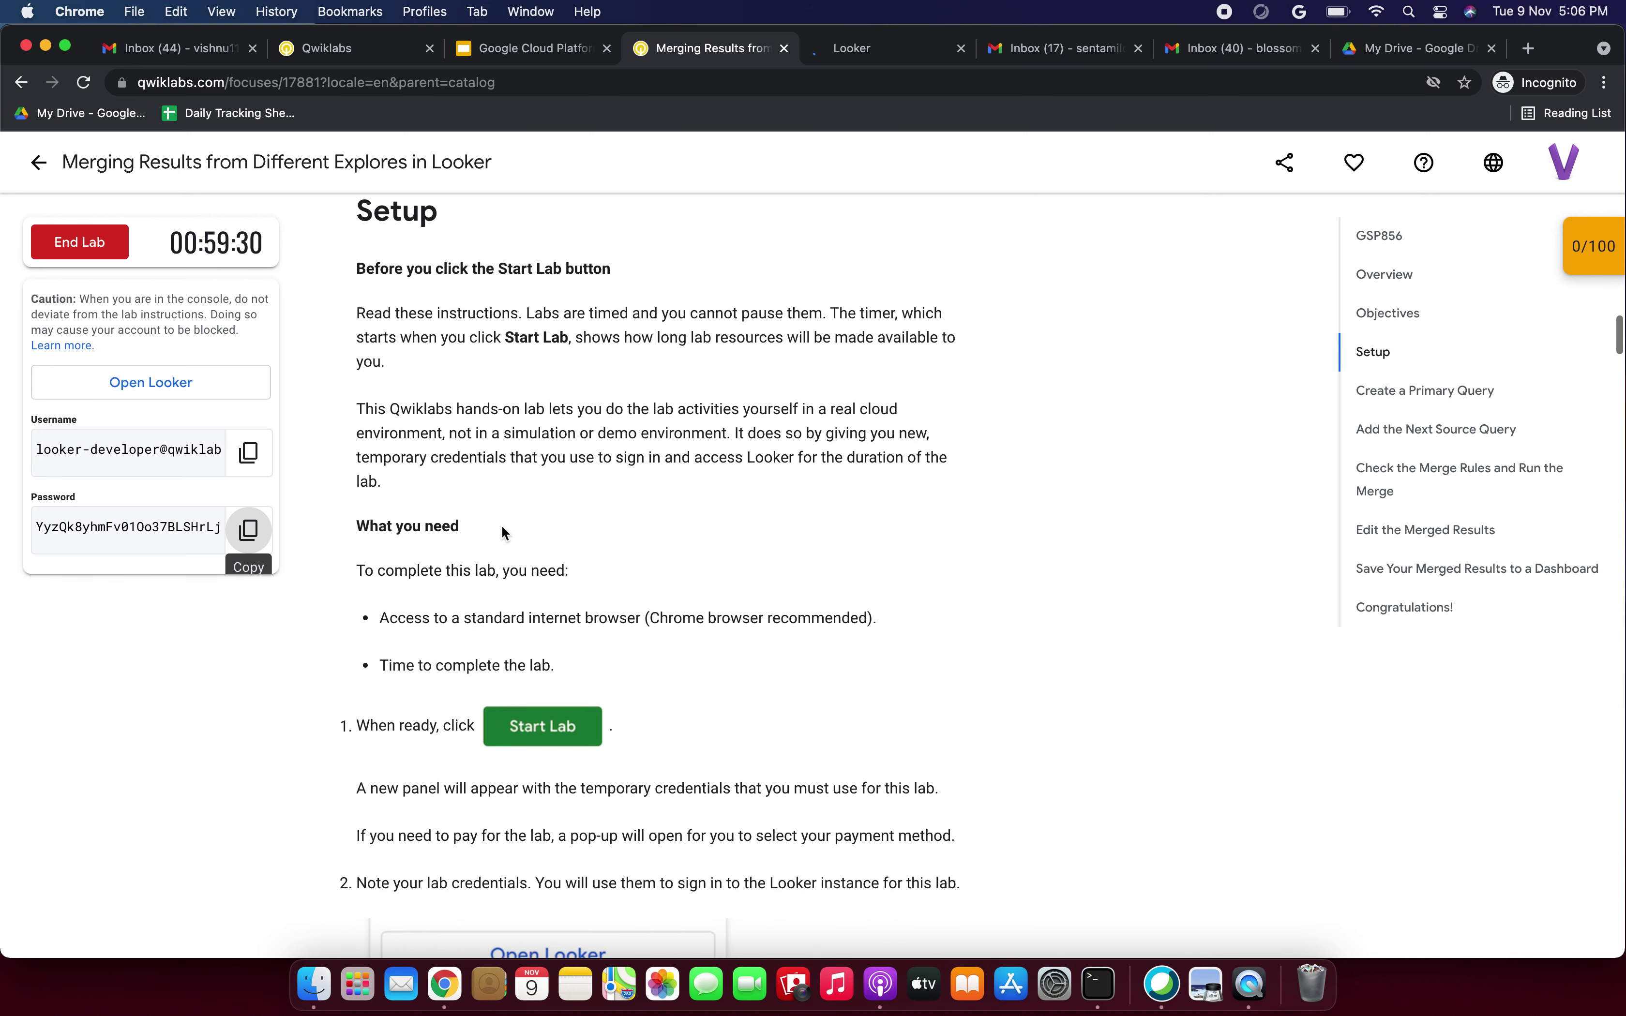
scroll(502, 531, down, 15)
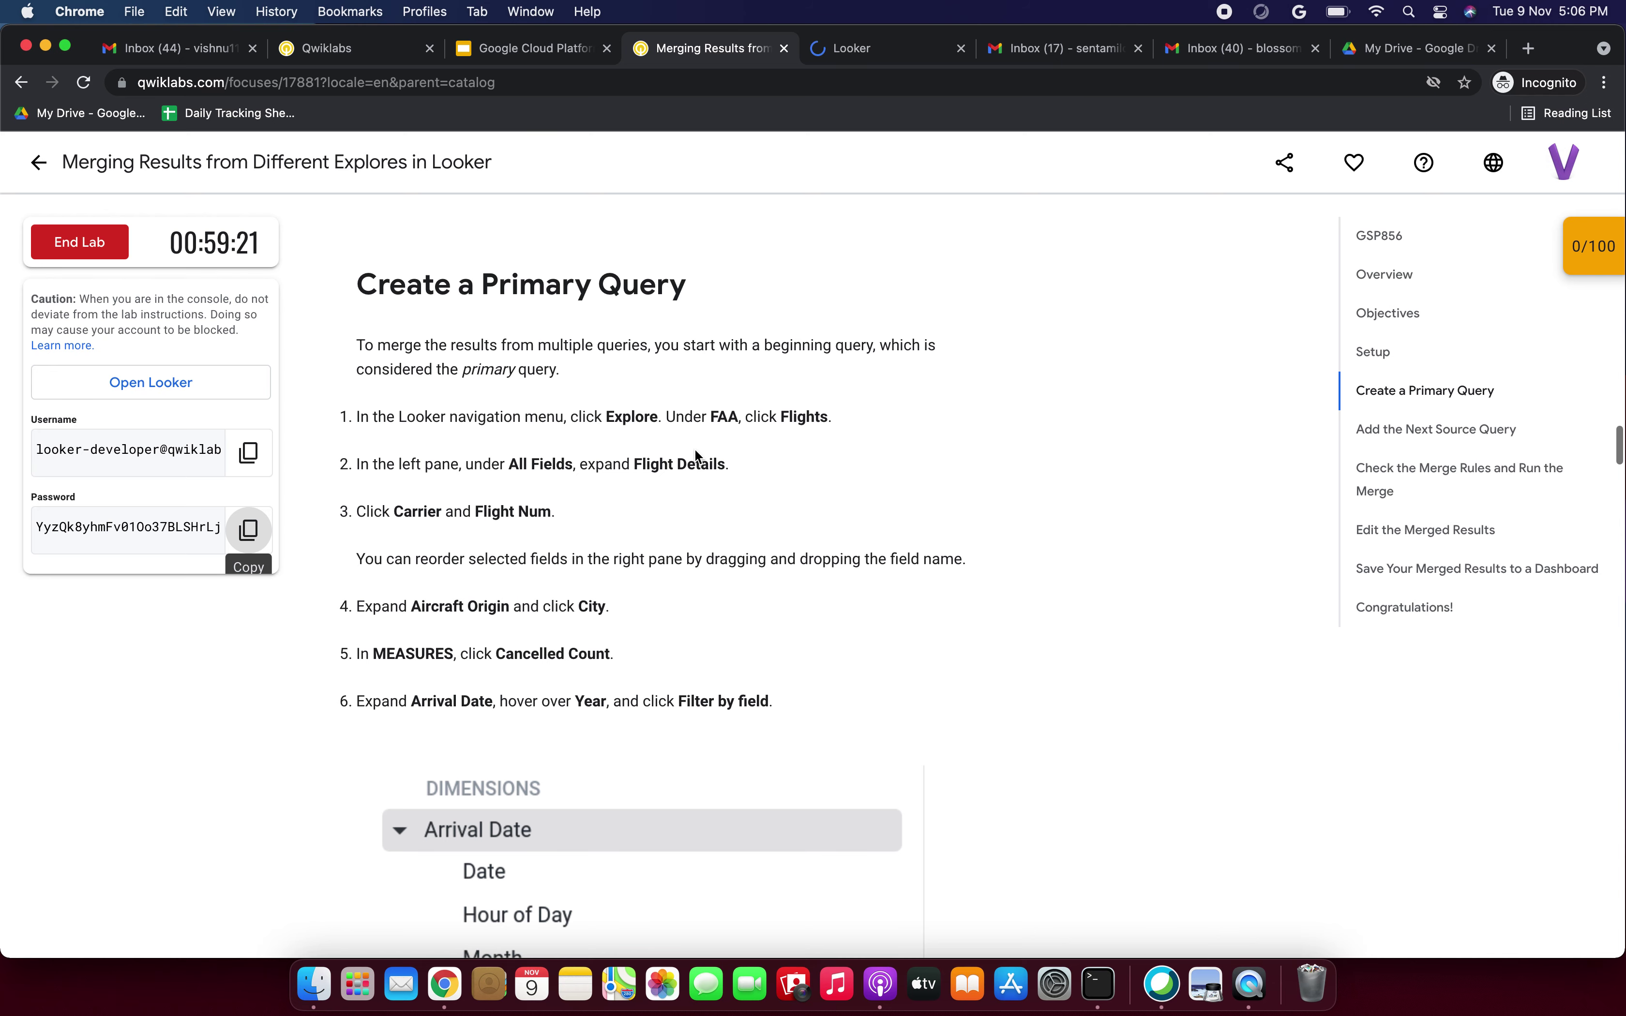
scroll(695, 451, down, 2)
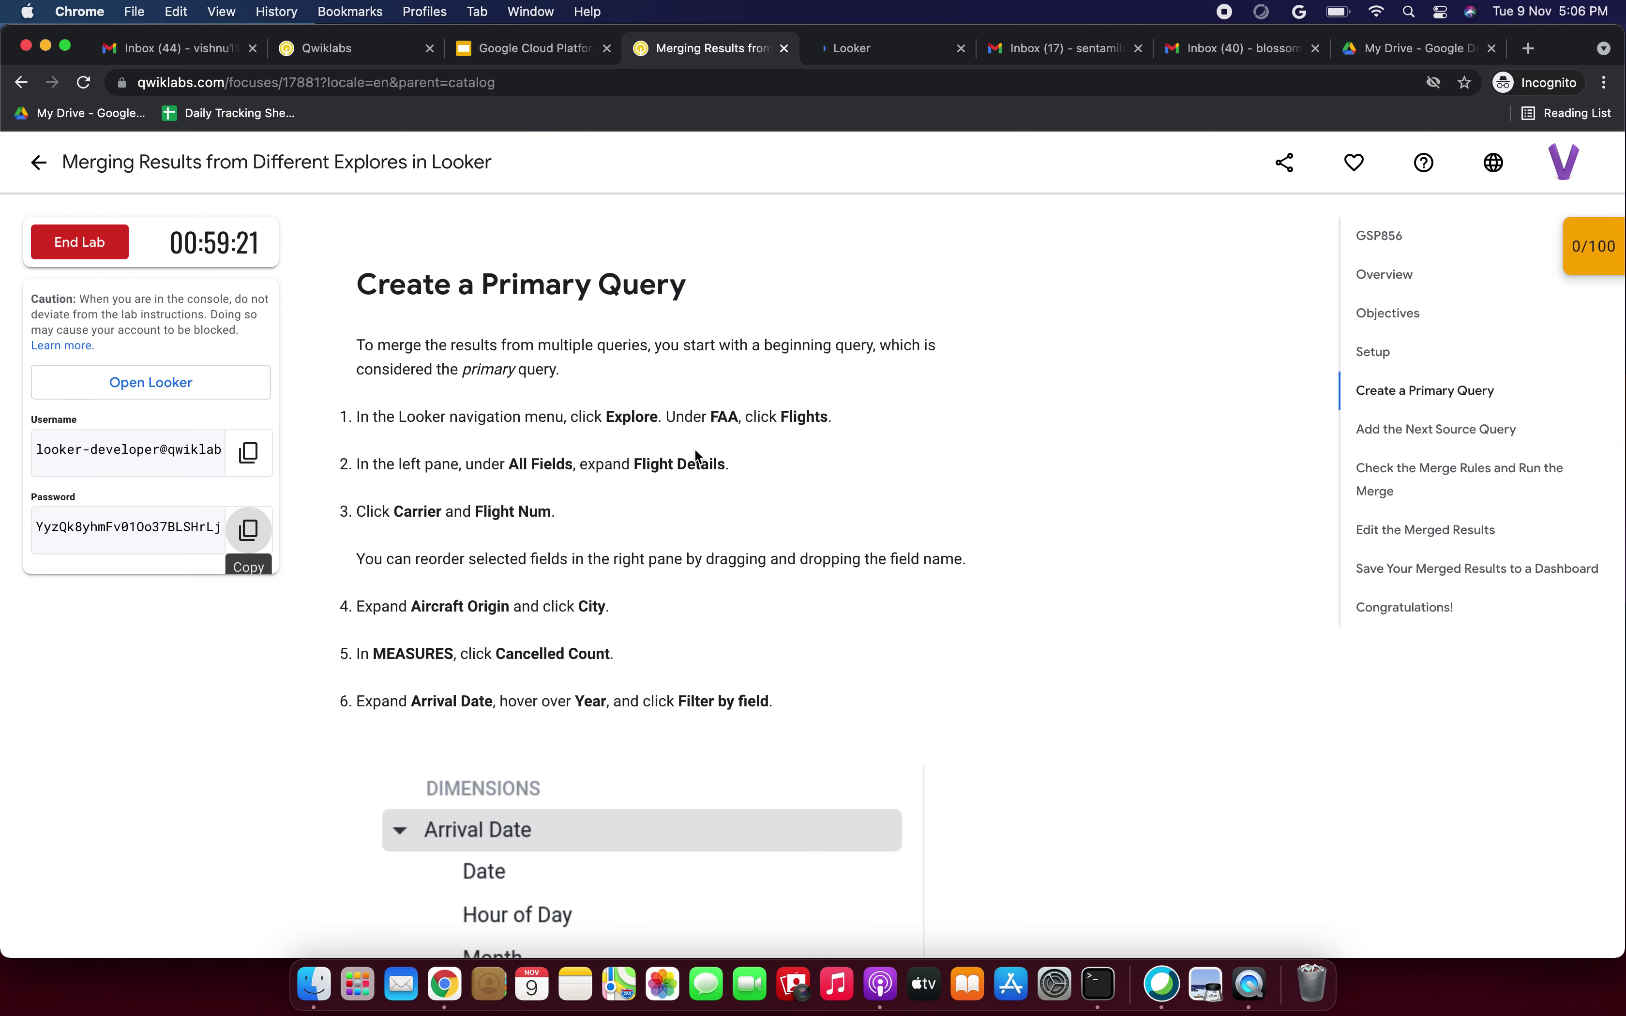
click(873, 57)
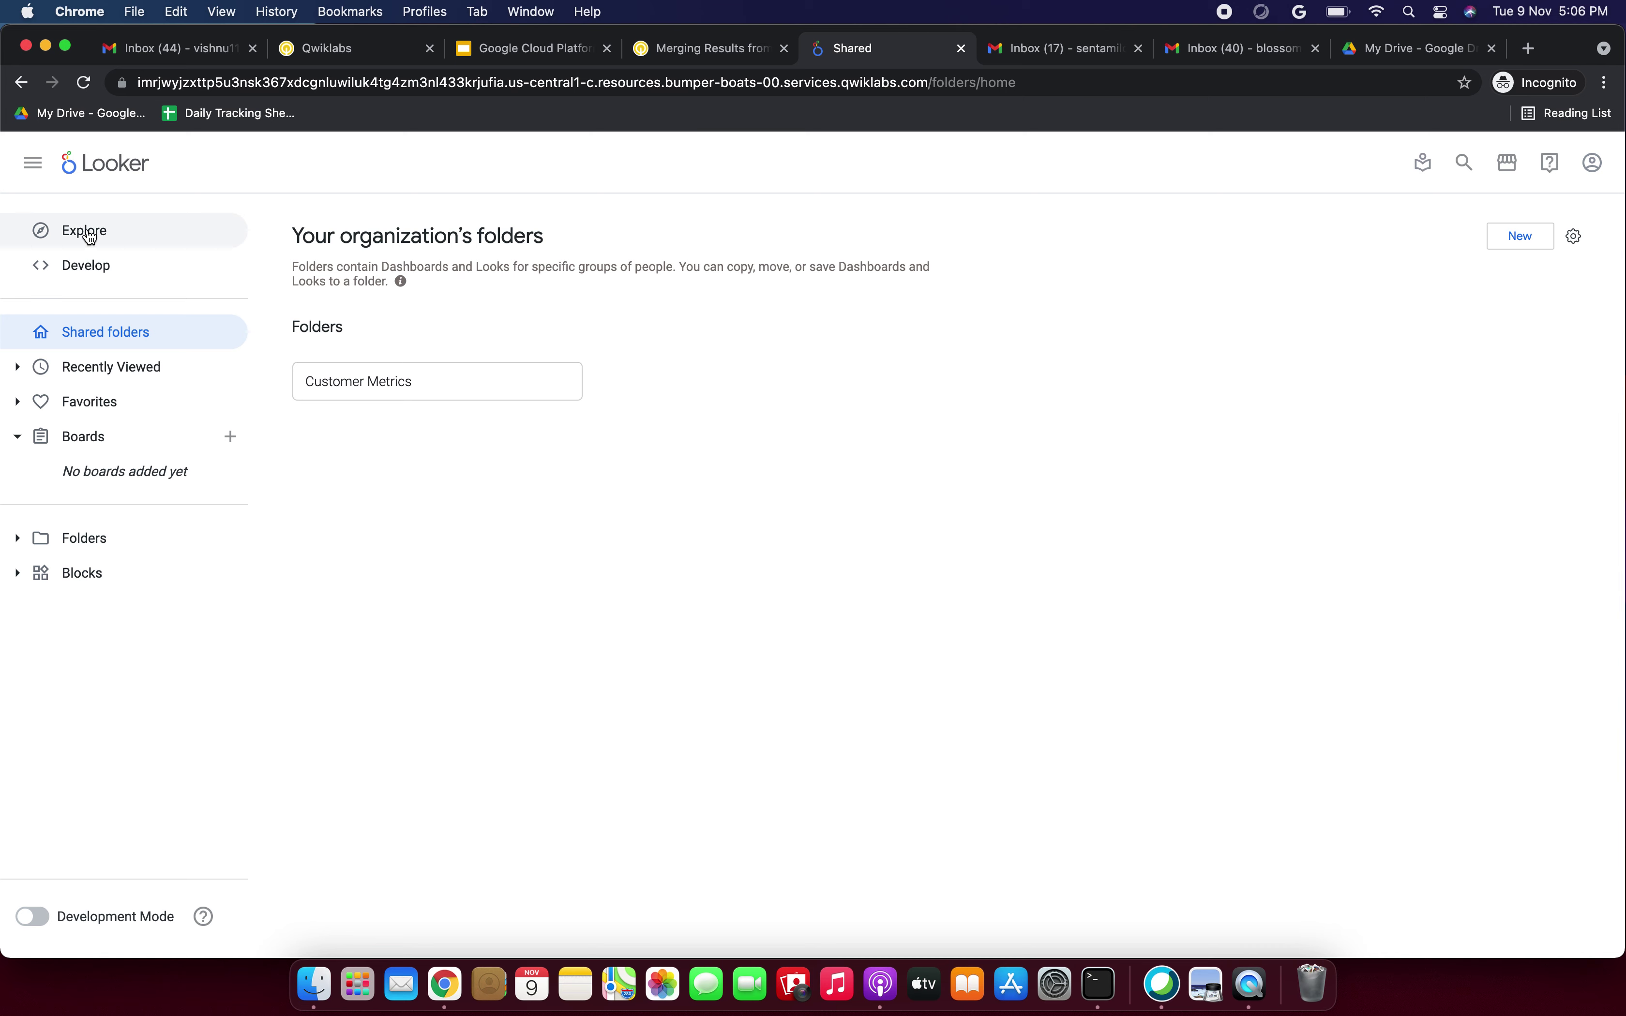
click(90, 233)
Check the first primary query instruction in the lab and open the Flights Explore under FAA in Looker.
click(743, 50)
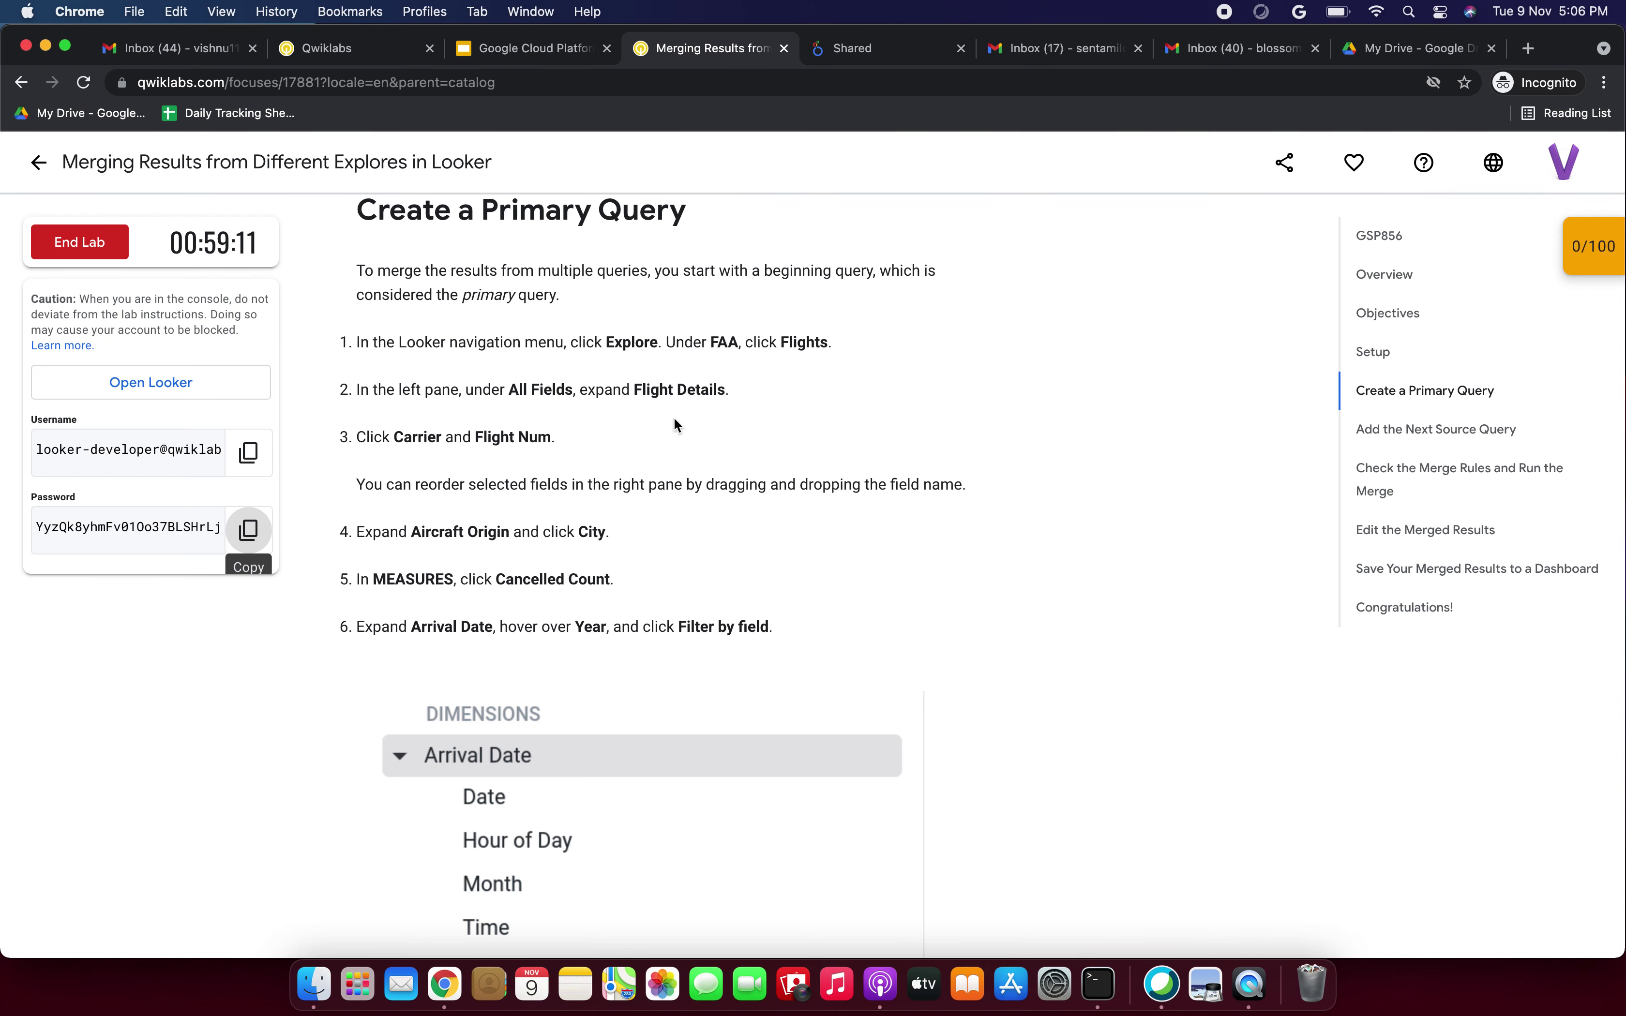
scroll(672, 484, down, 1)
drag(675, 311, 718, 304)
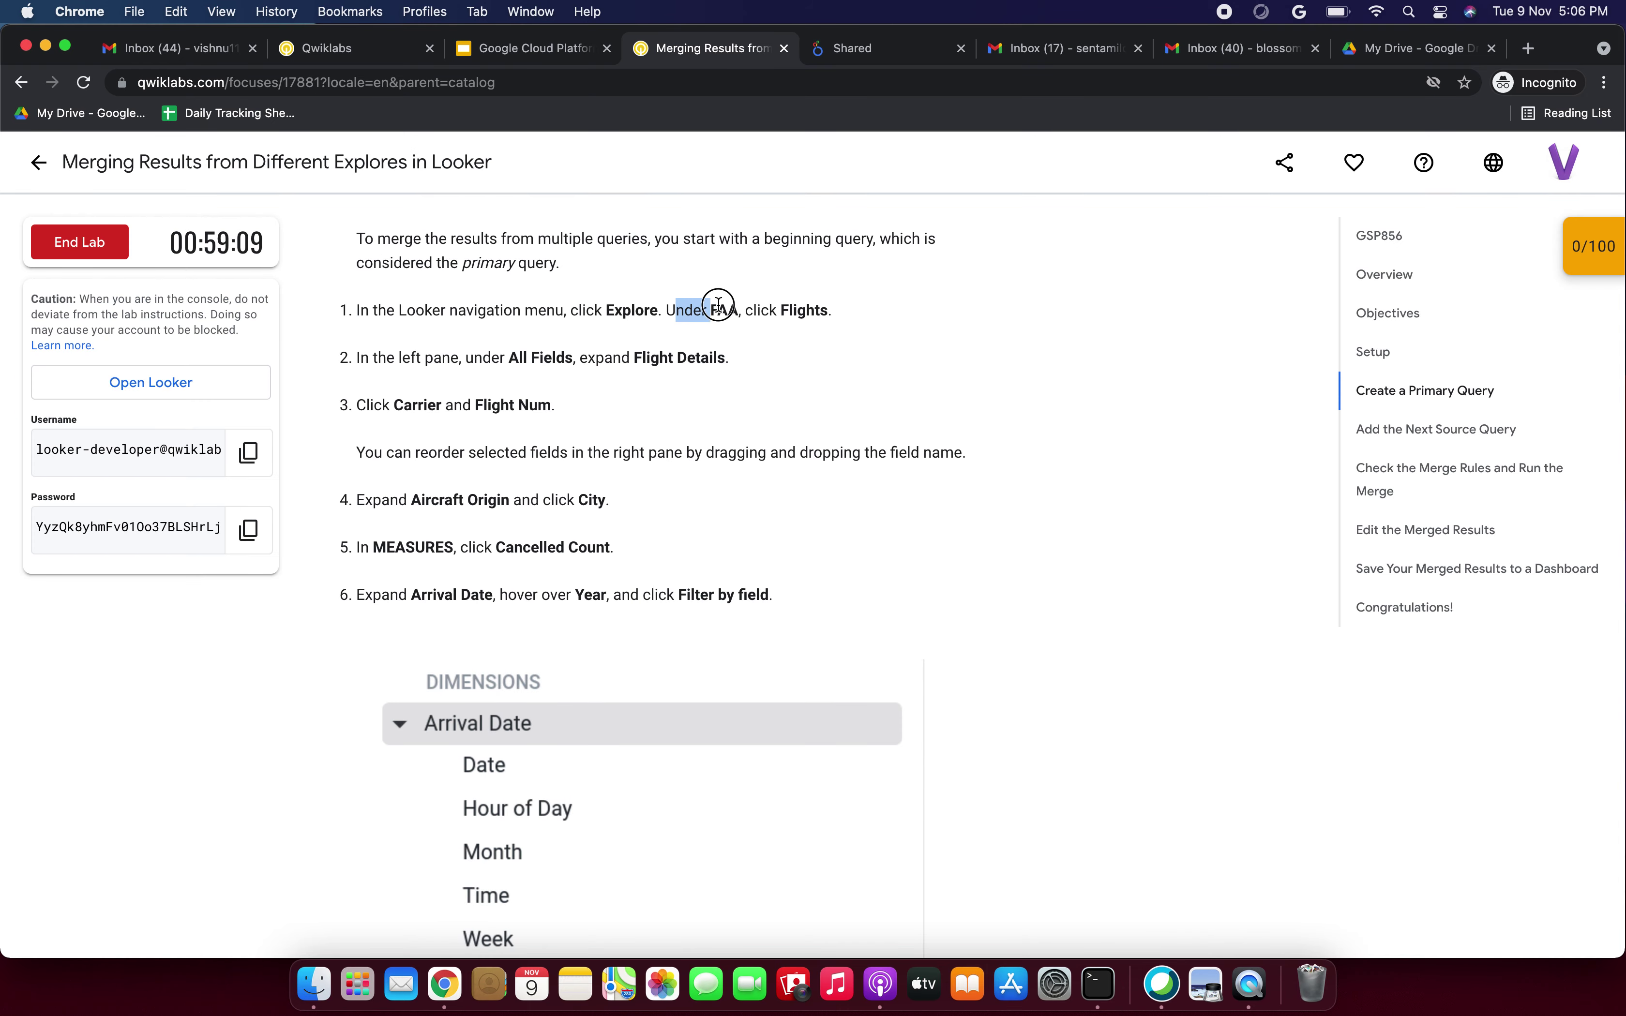
click(882, 61)
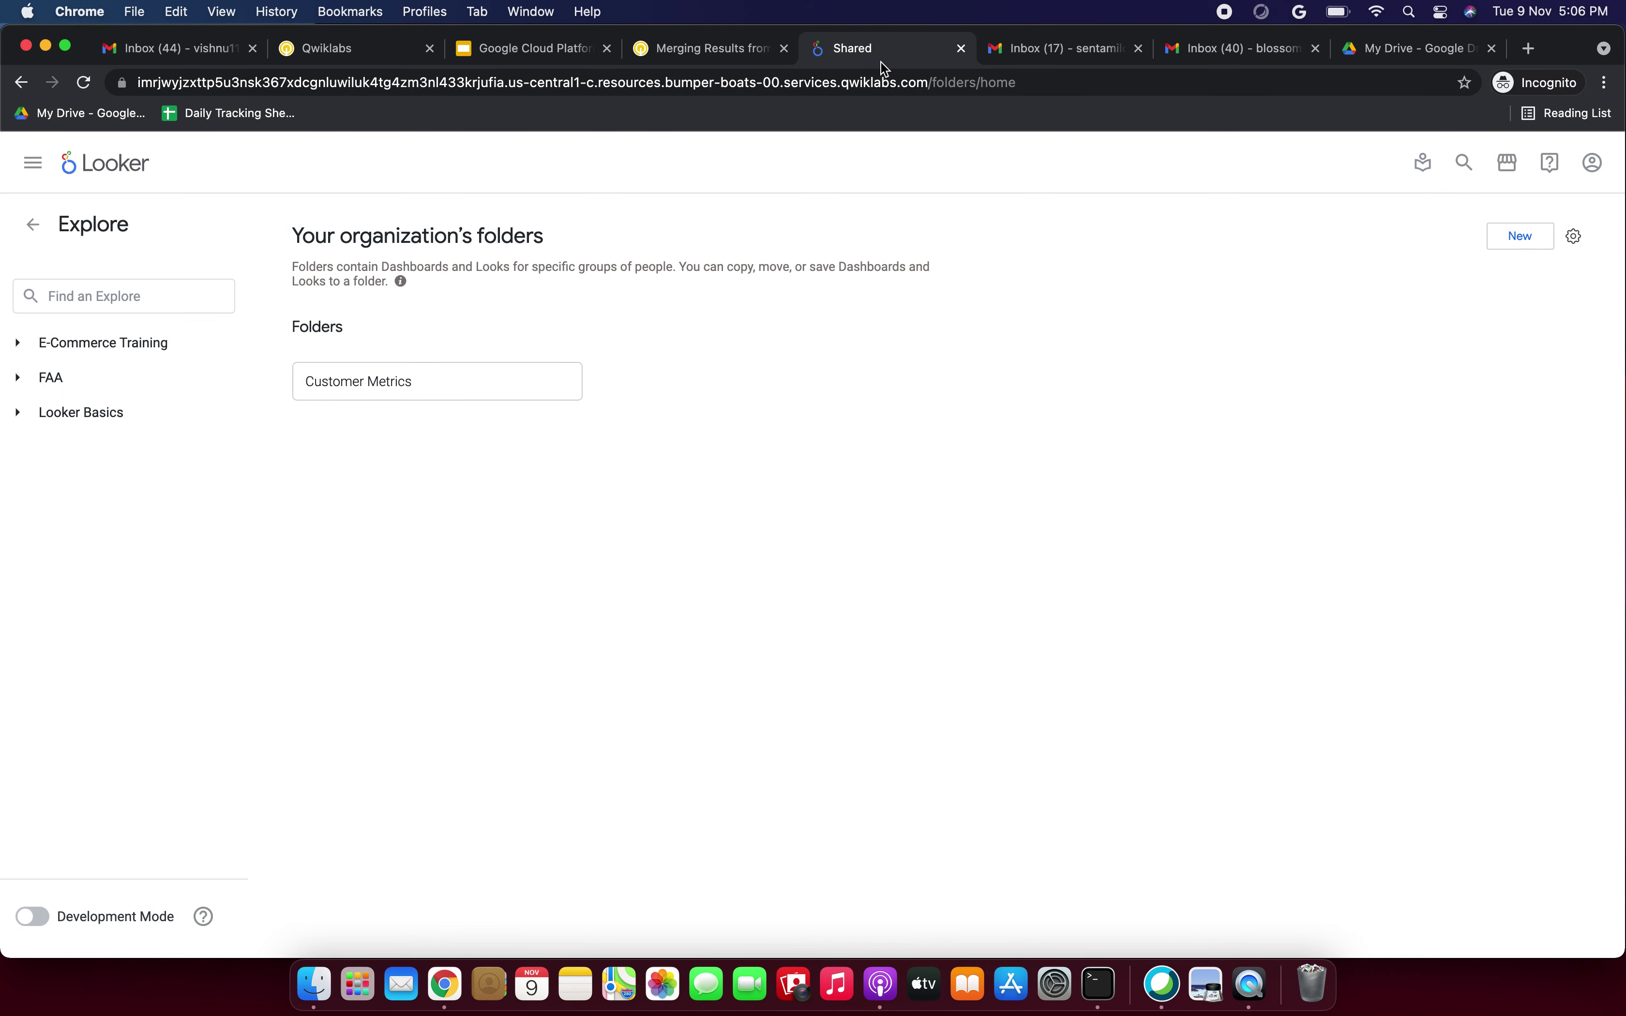
click(18, 377)
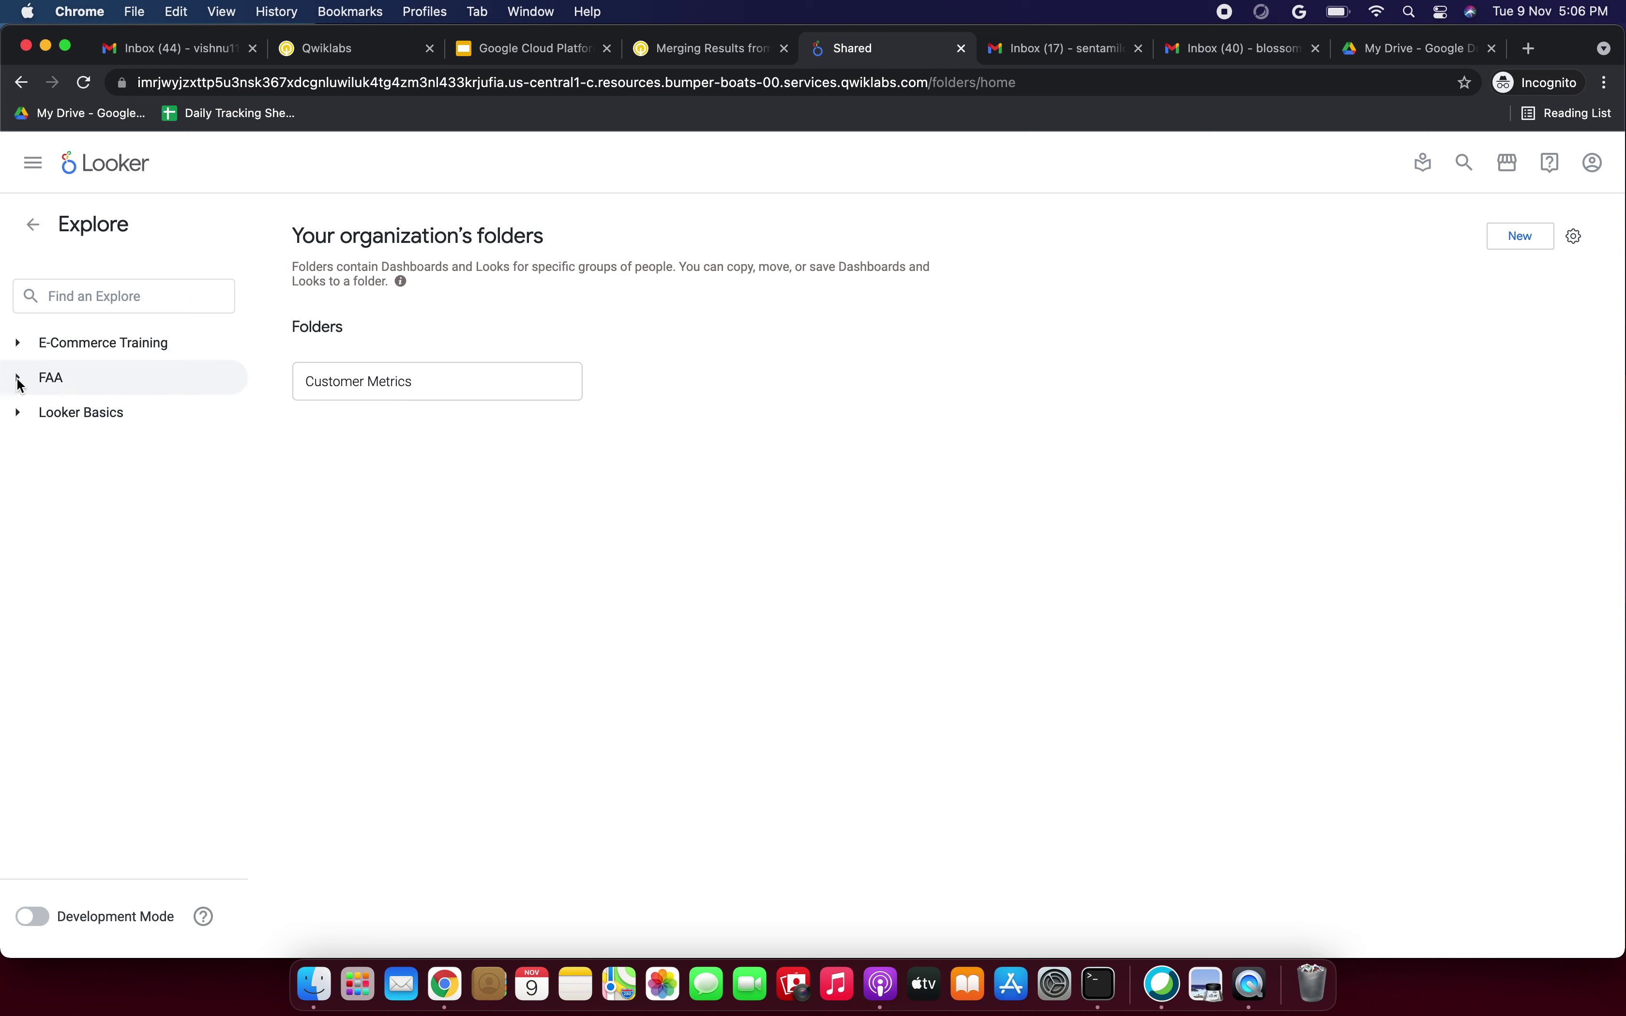
click(66, 451)
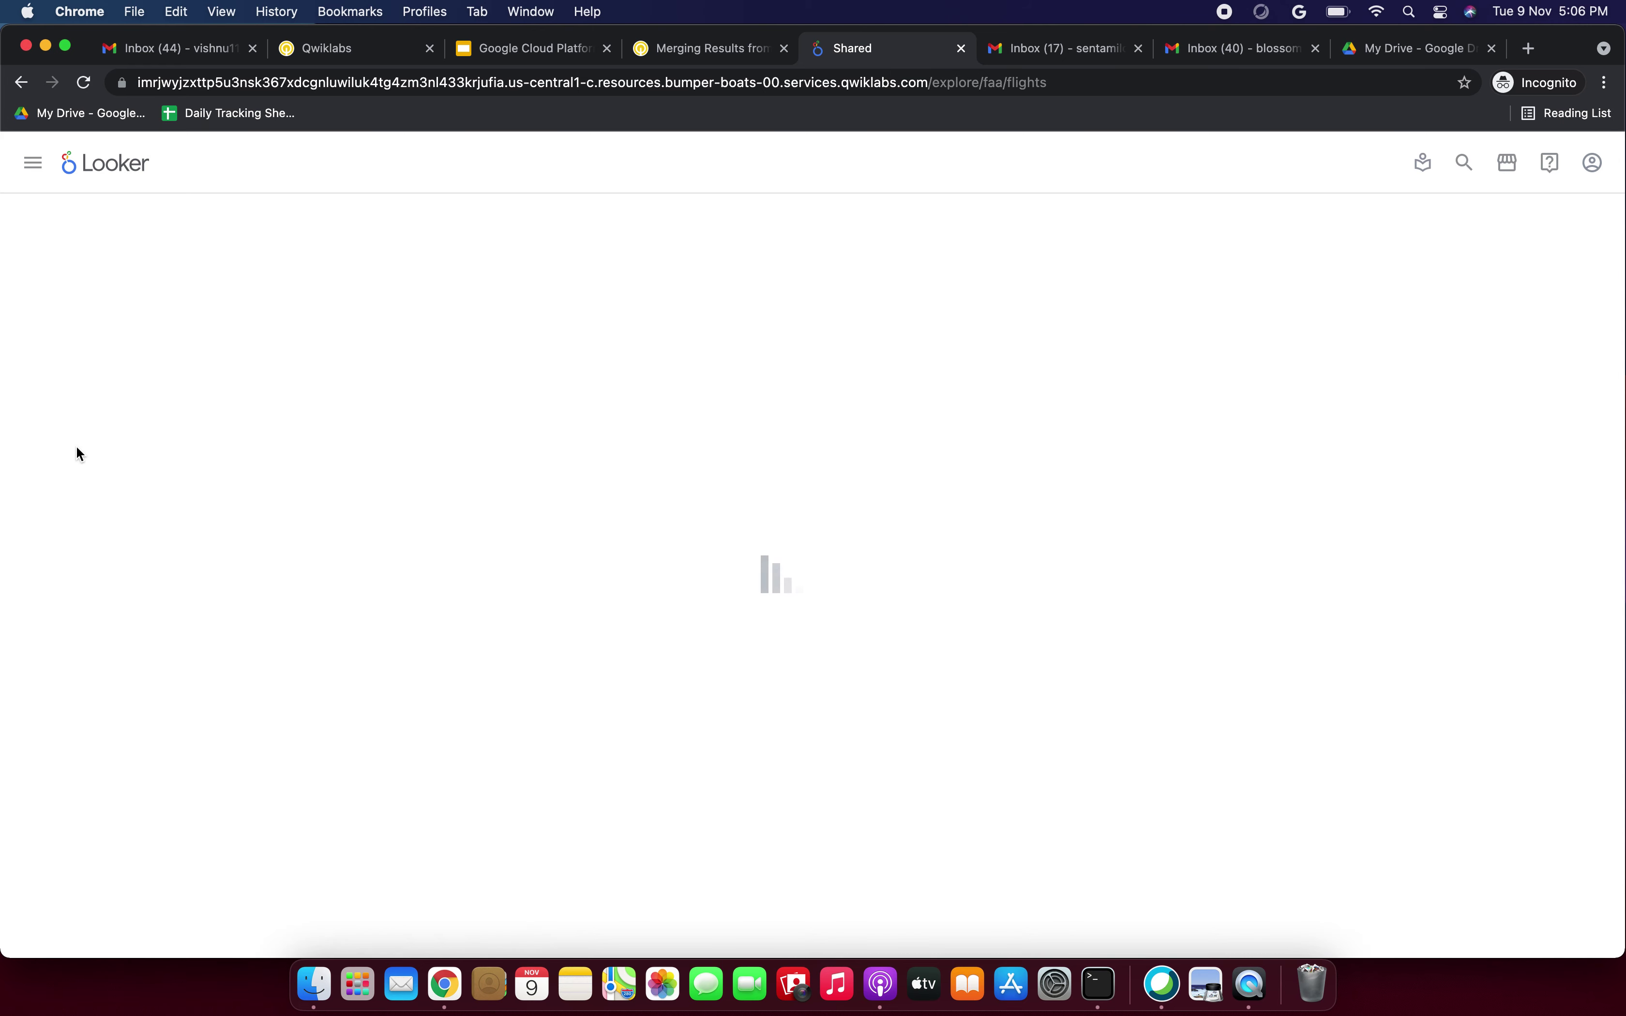
Check the lab's second primary query instruction and expand the Flights Details field group in Looker's Flights Explore.
click(674, 54)
scroll(624, 410, down, 1)
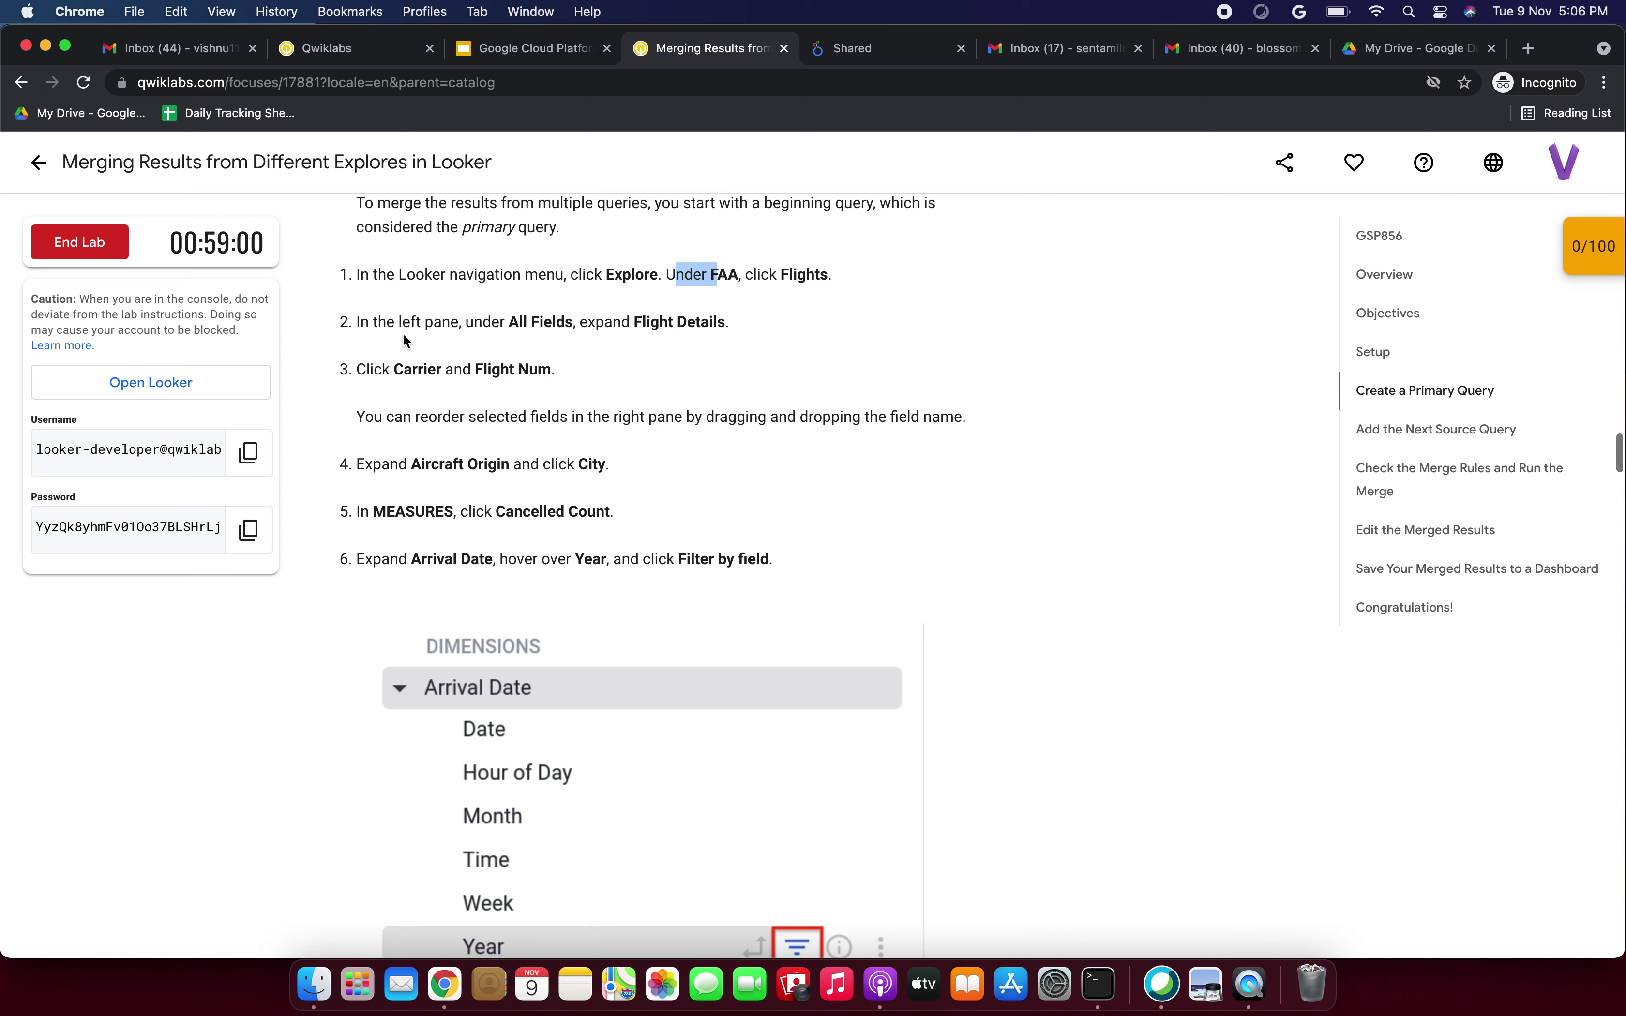
drag(358, 323, 460, 324)
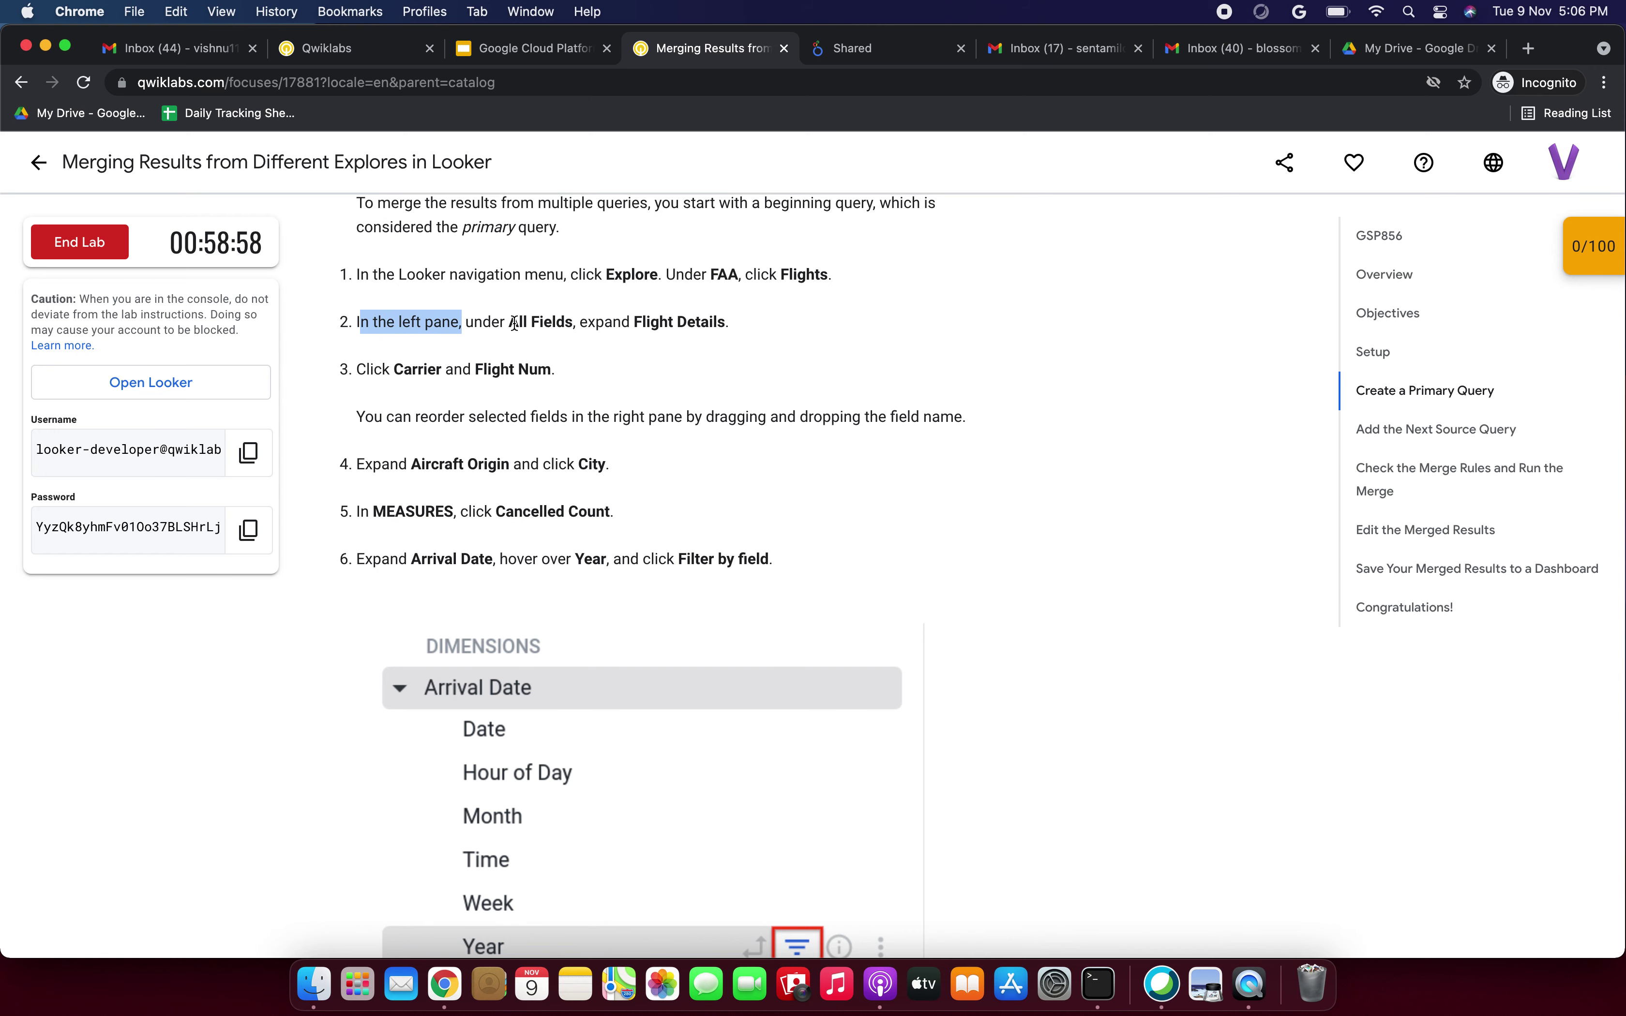
drag(595, 323, 716, 323)
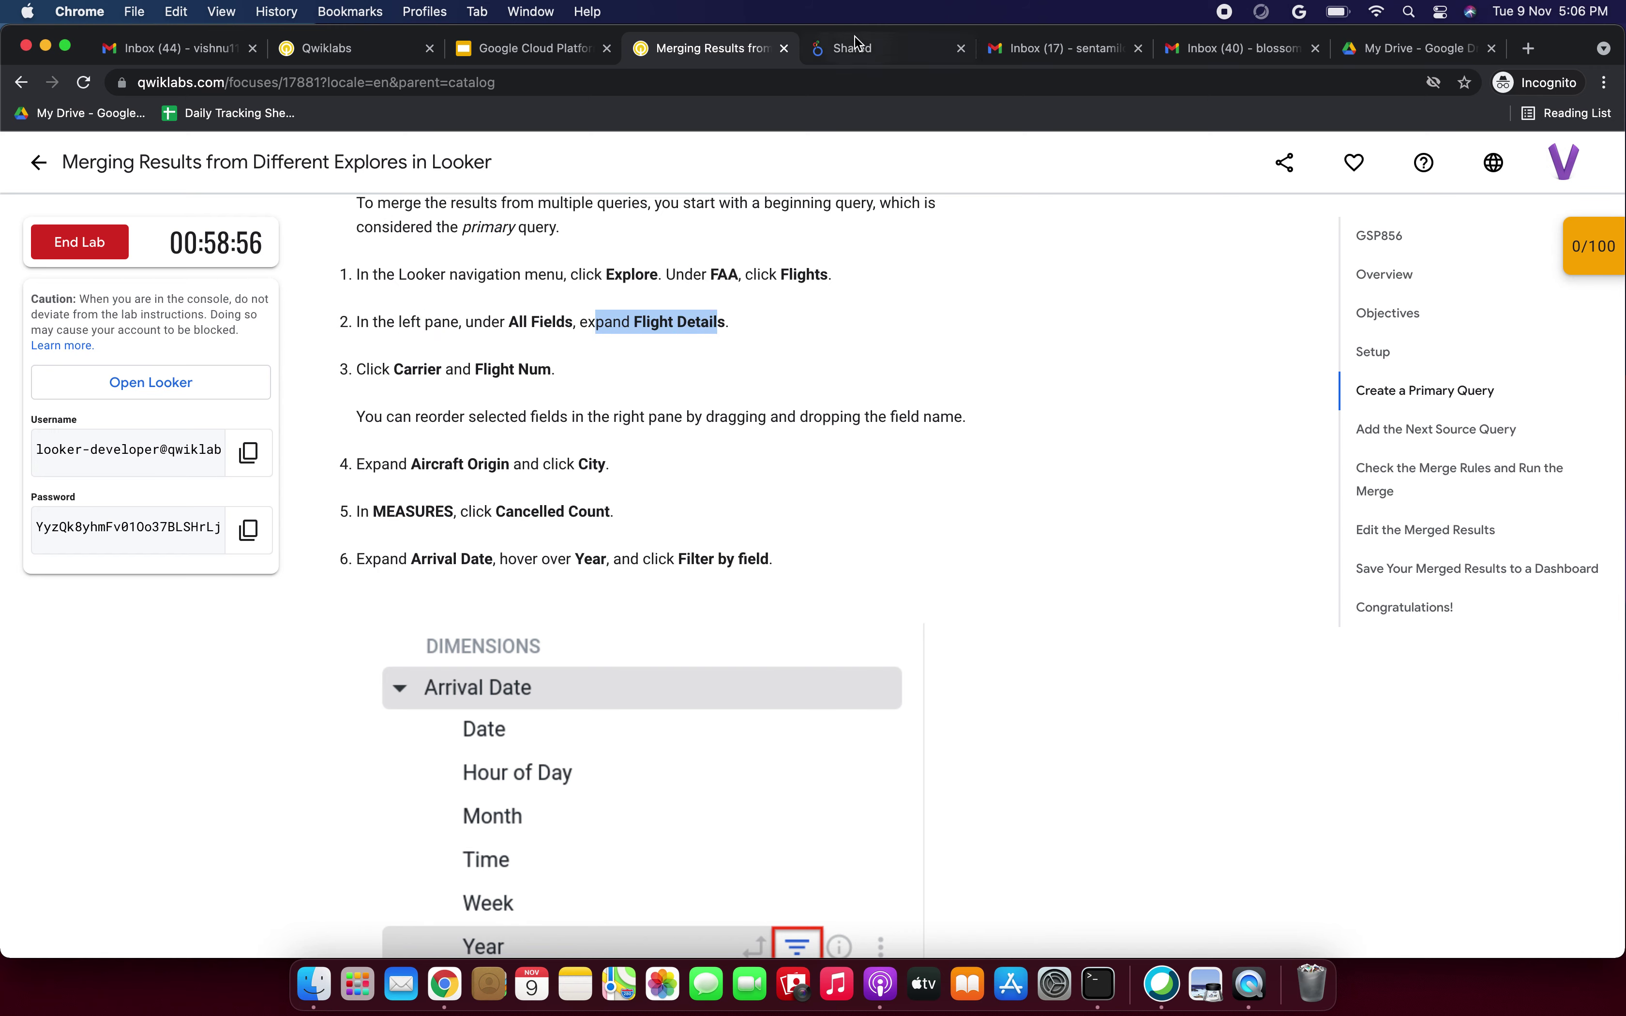
click(862, 53)
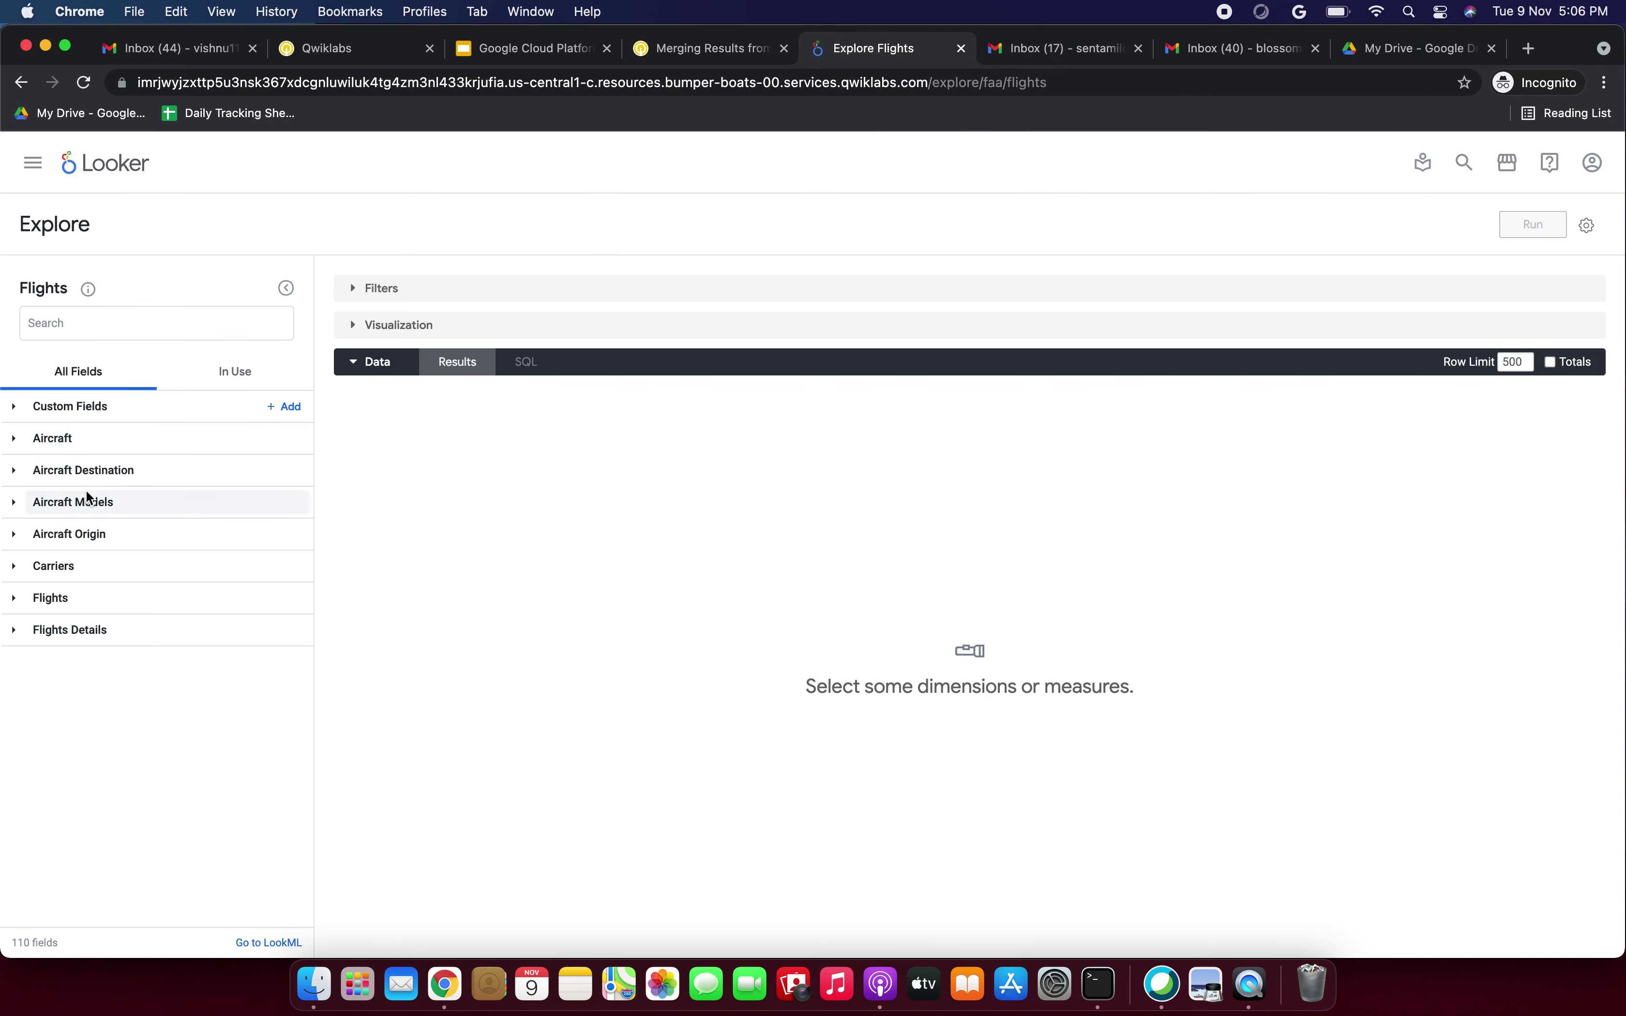
click(726, 47)
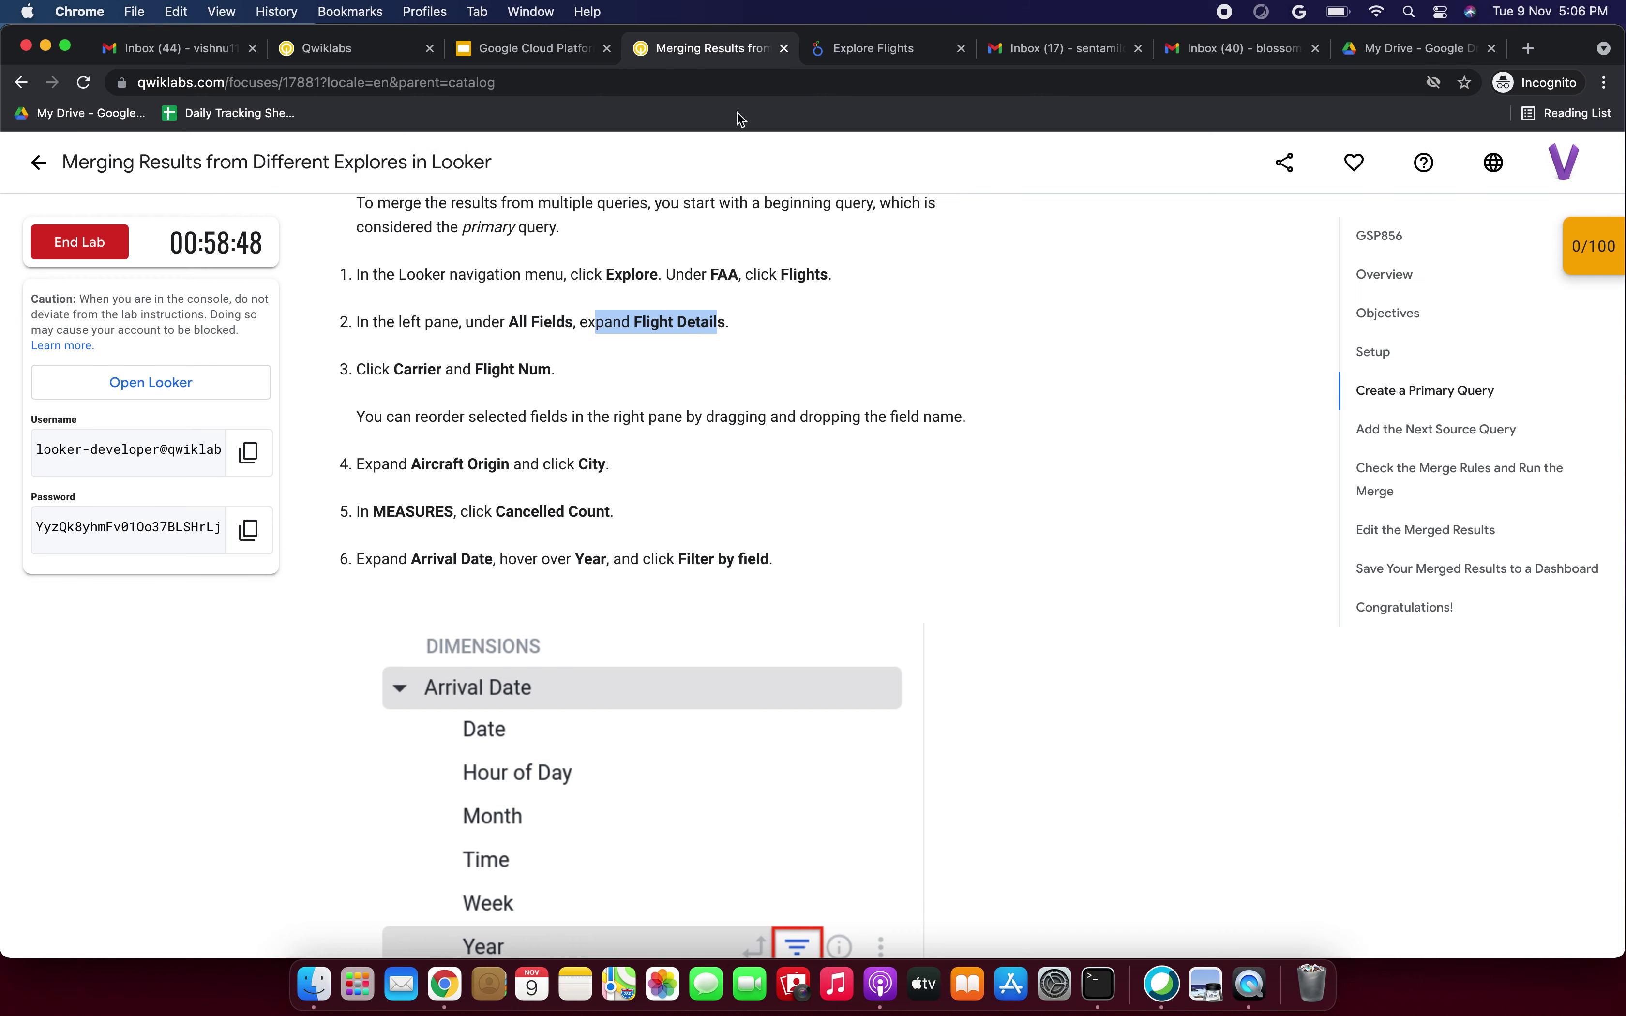
click(909, 47)
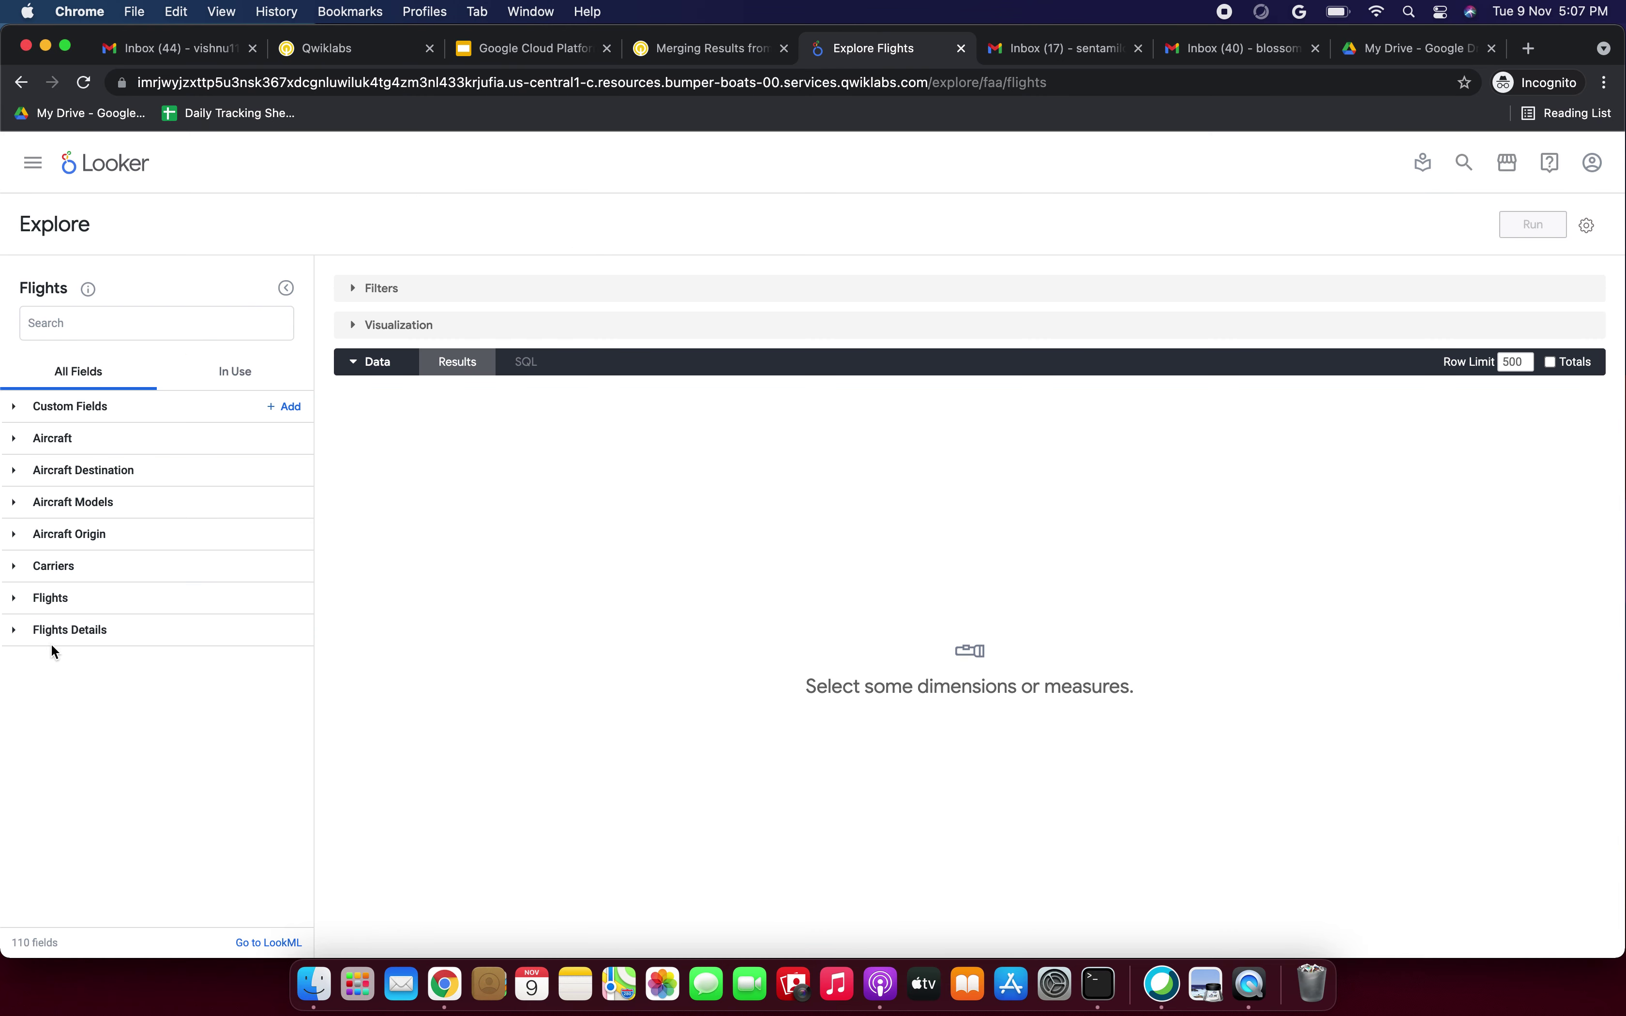
click(18, 635)
scroll(180, 725, down, 3)
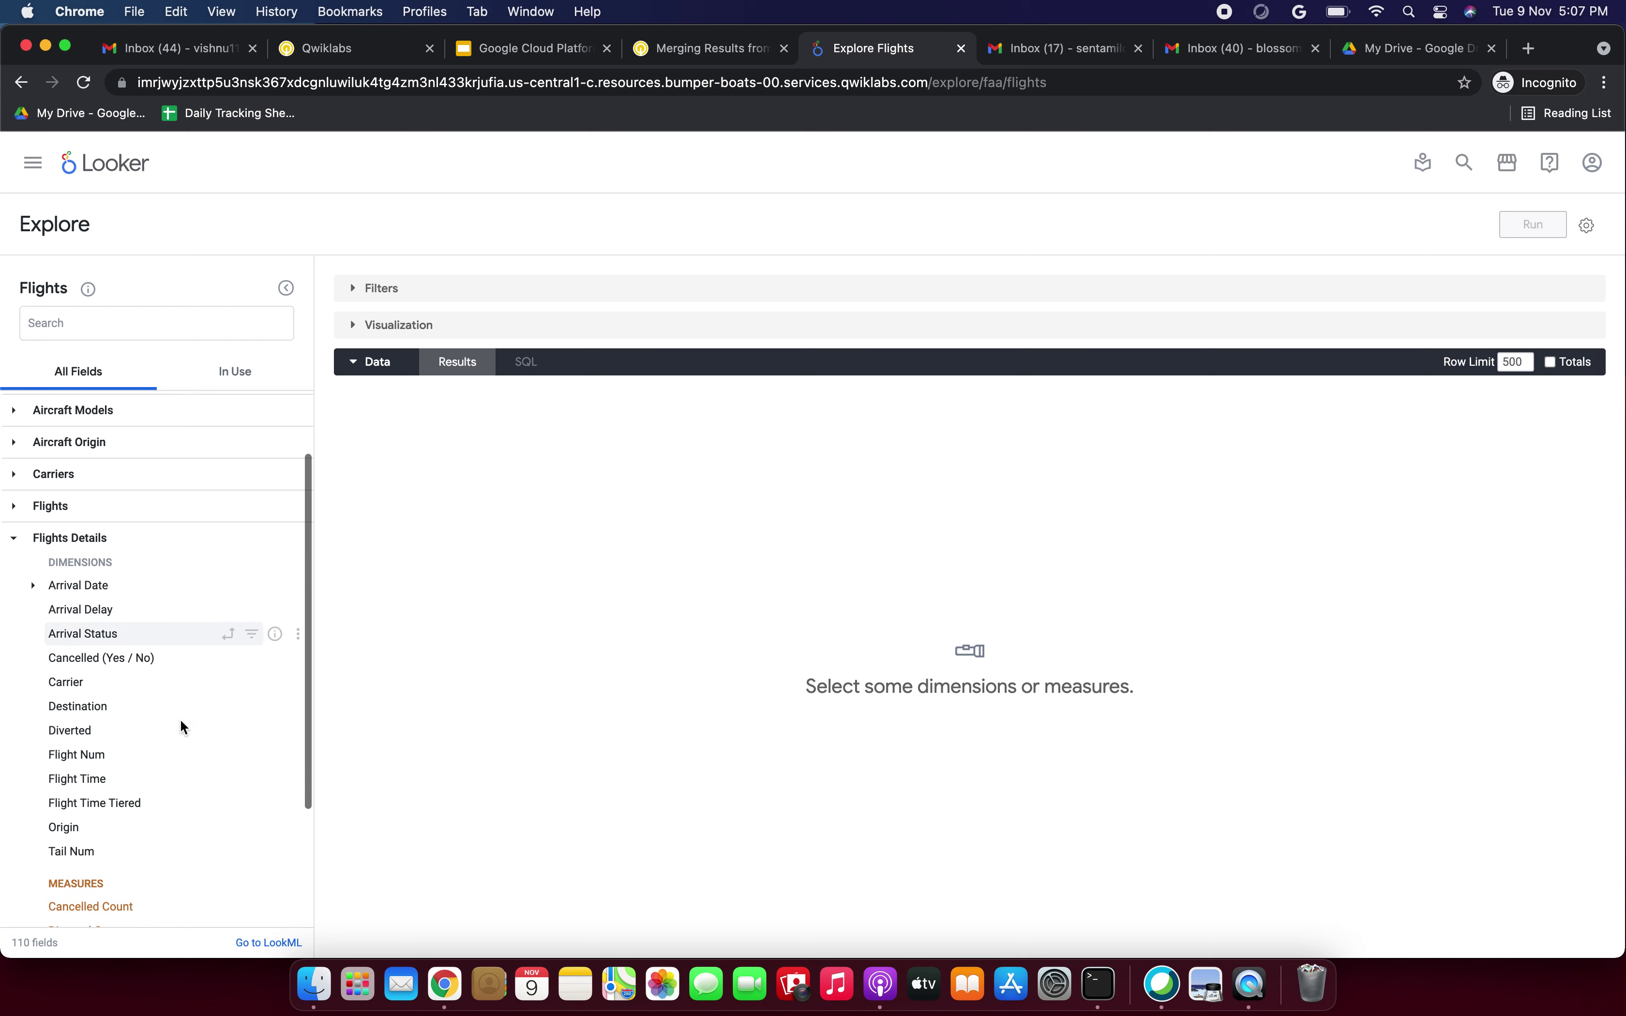
Following the lab's third instruction, add the Flights Details dimensions Carrier and Flight Num to the query.
click(699, 47)
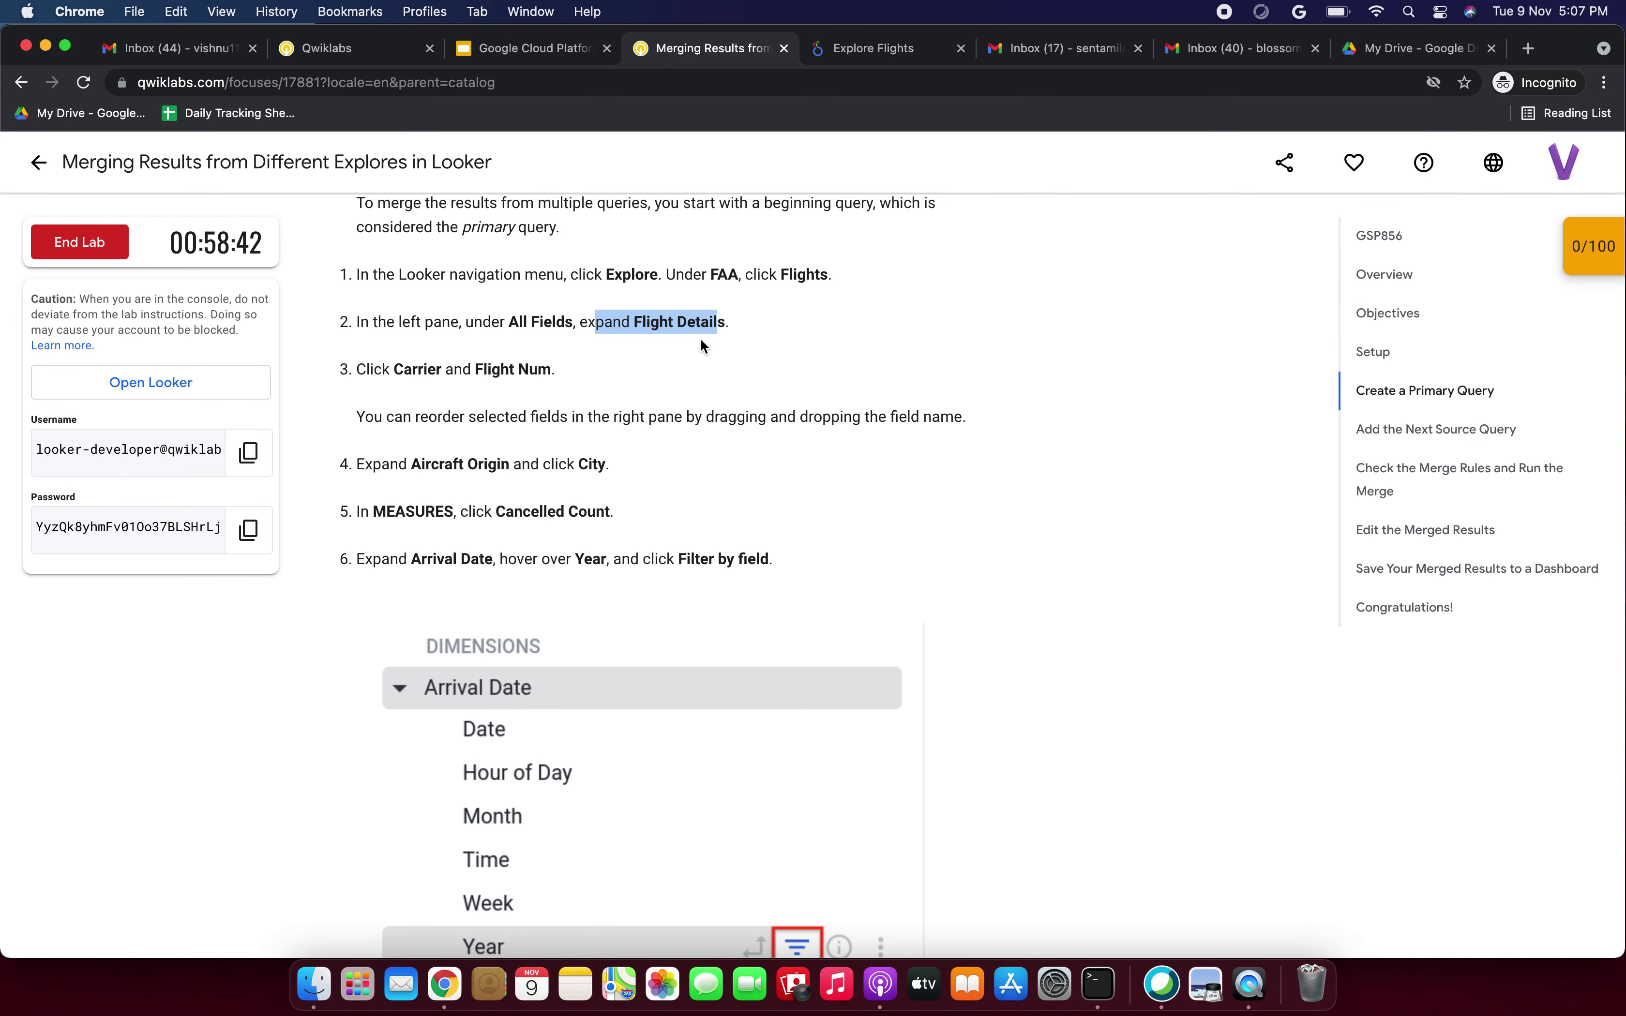
drag(358, 321, 538, 321)
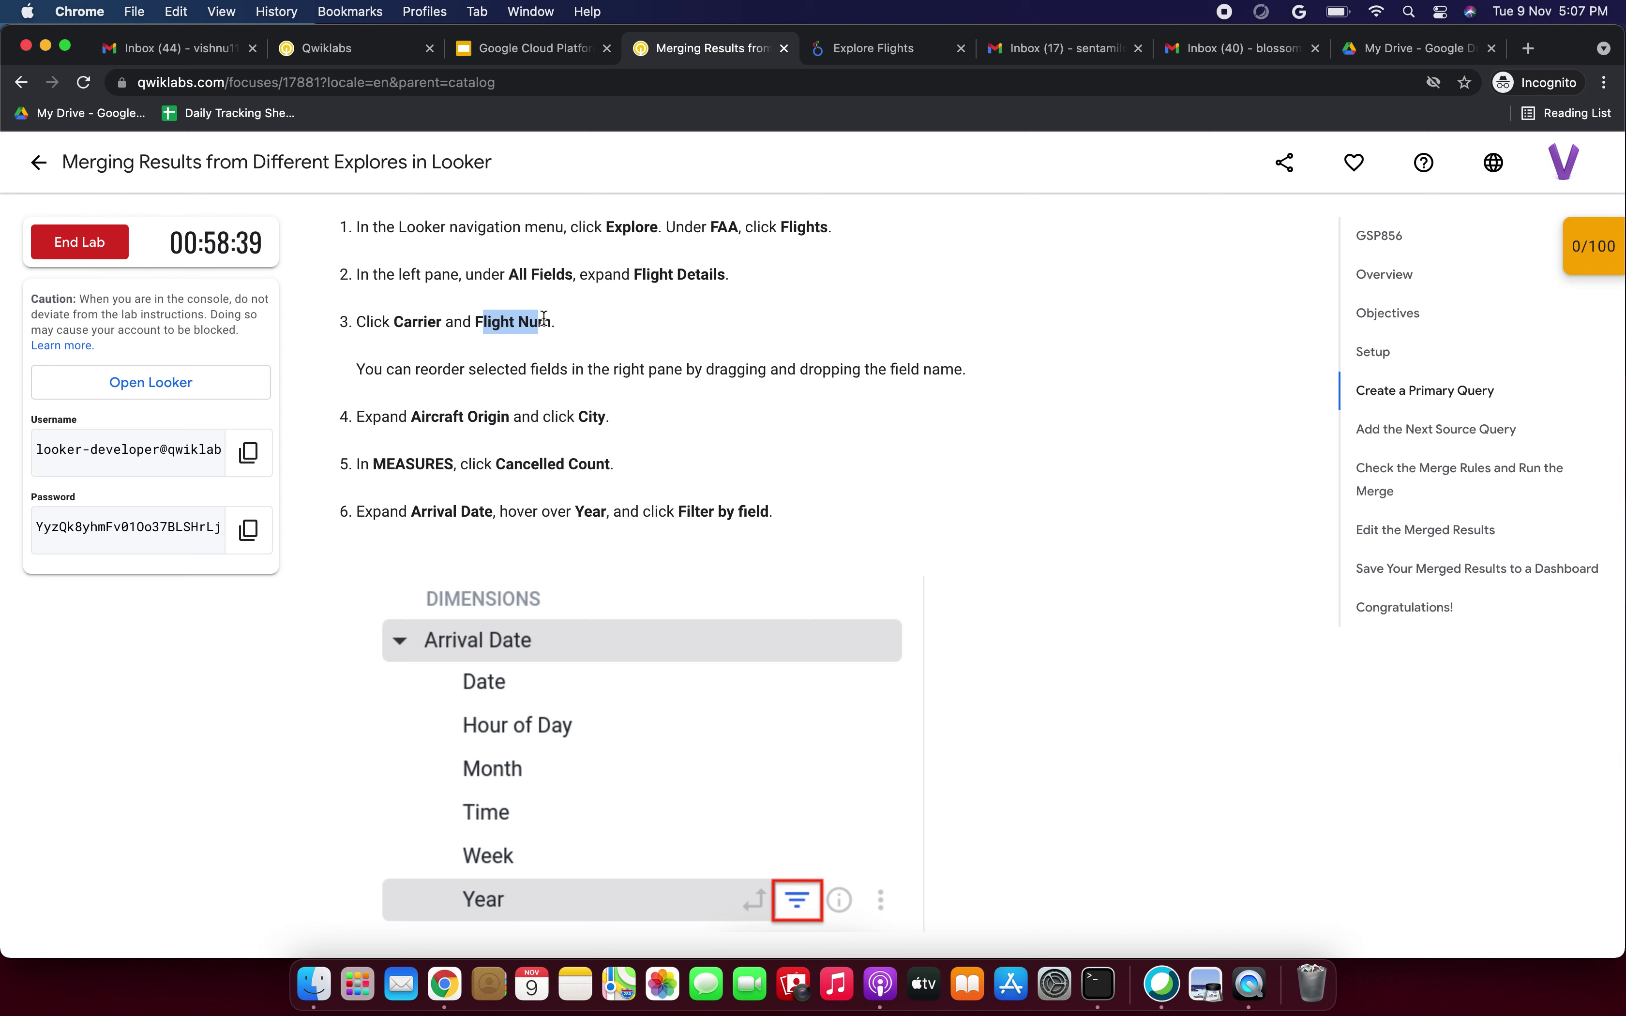
click(866, 53)
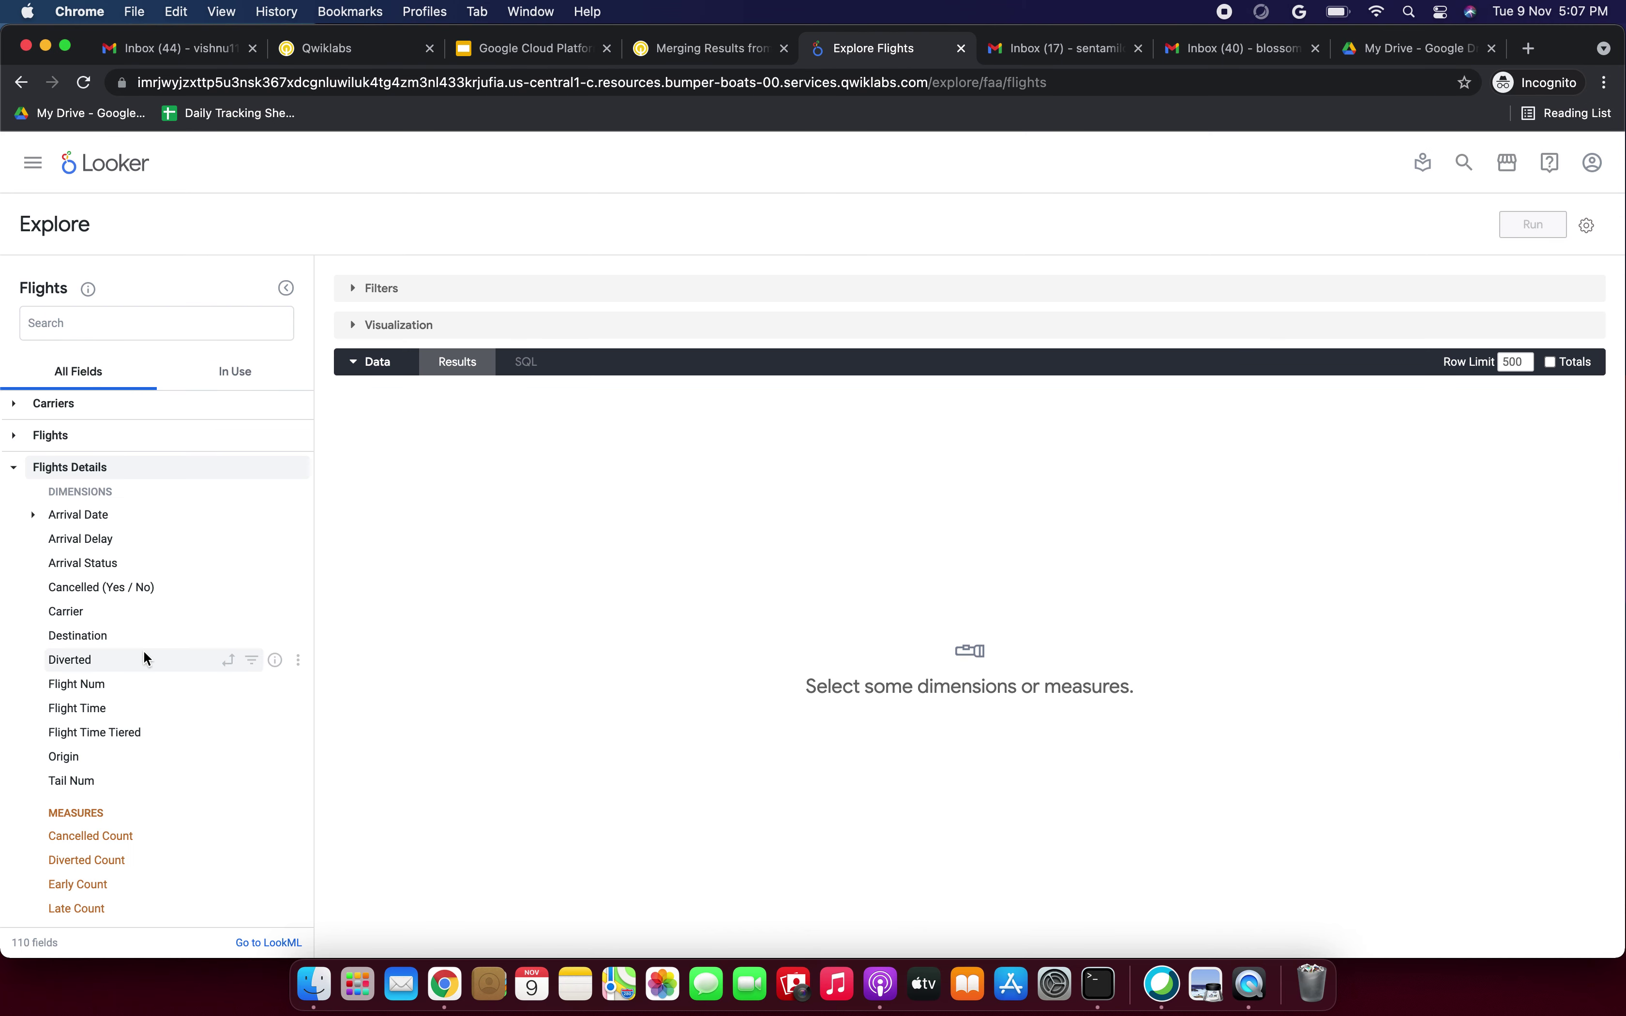
click(66, 610)
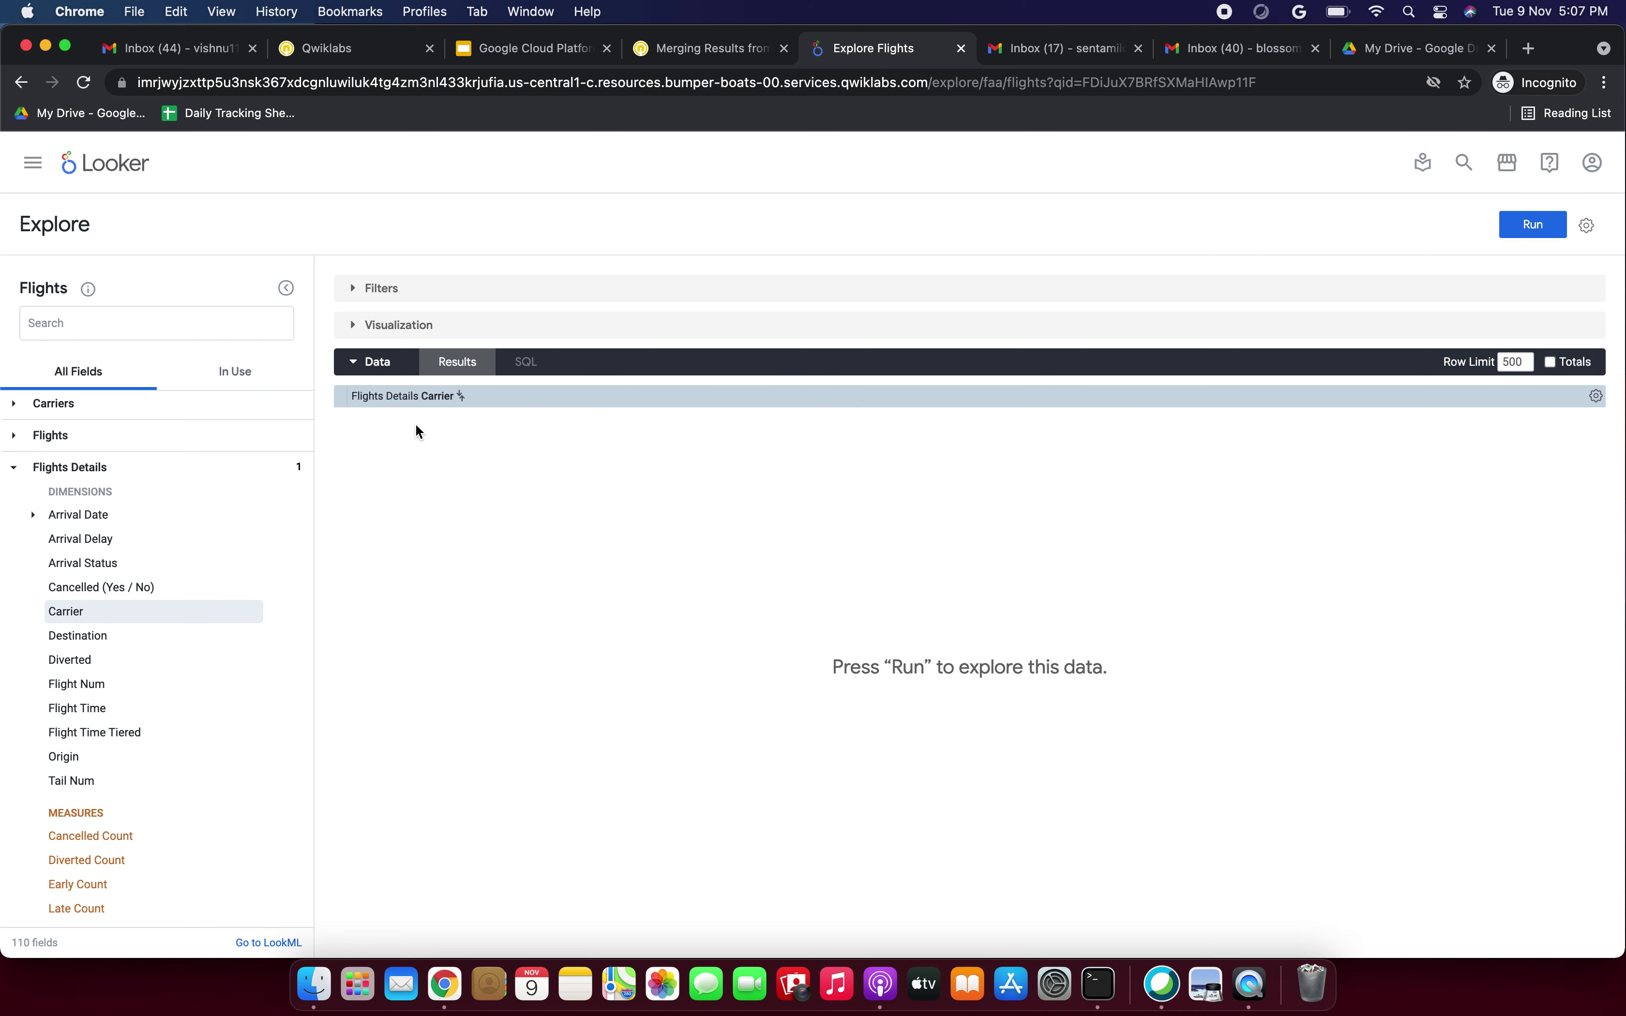
scroll(138, 771, down, 2)
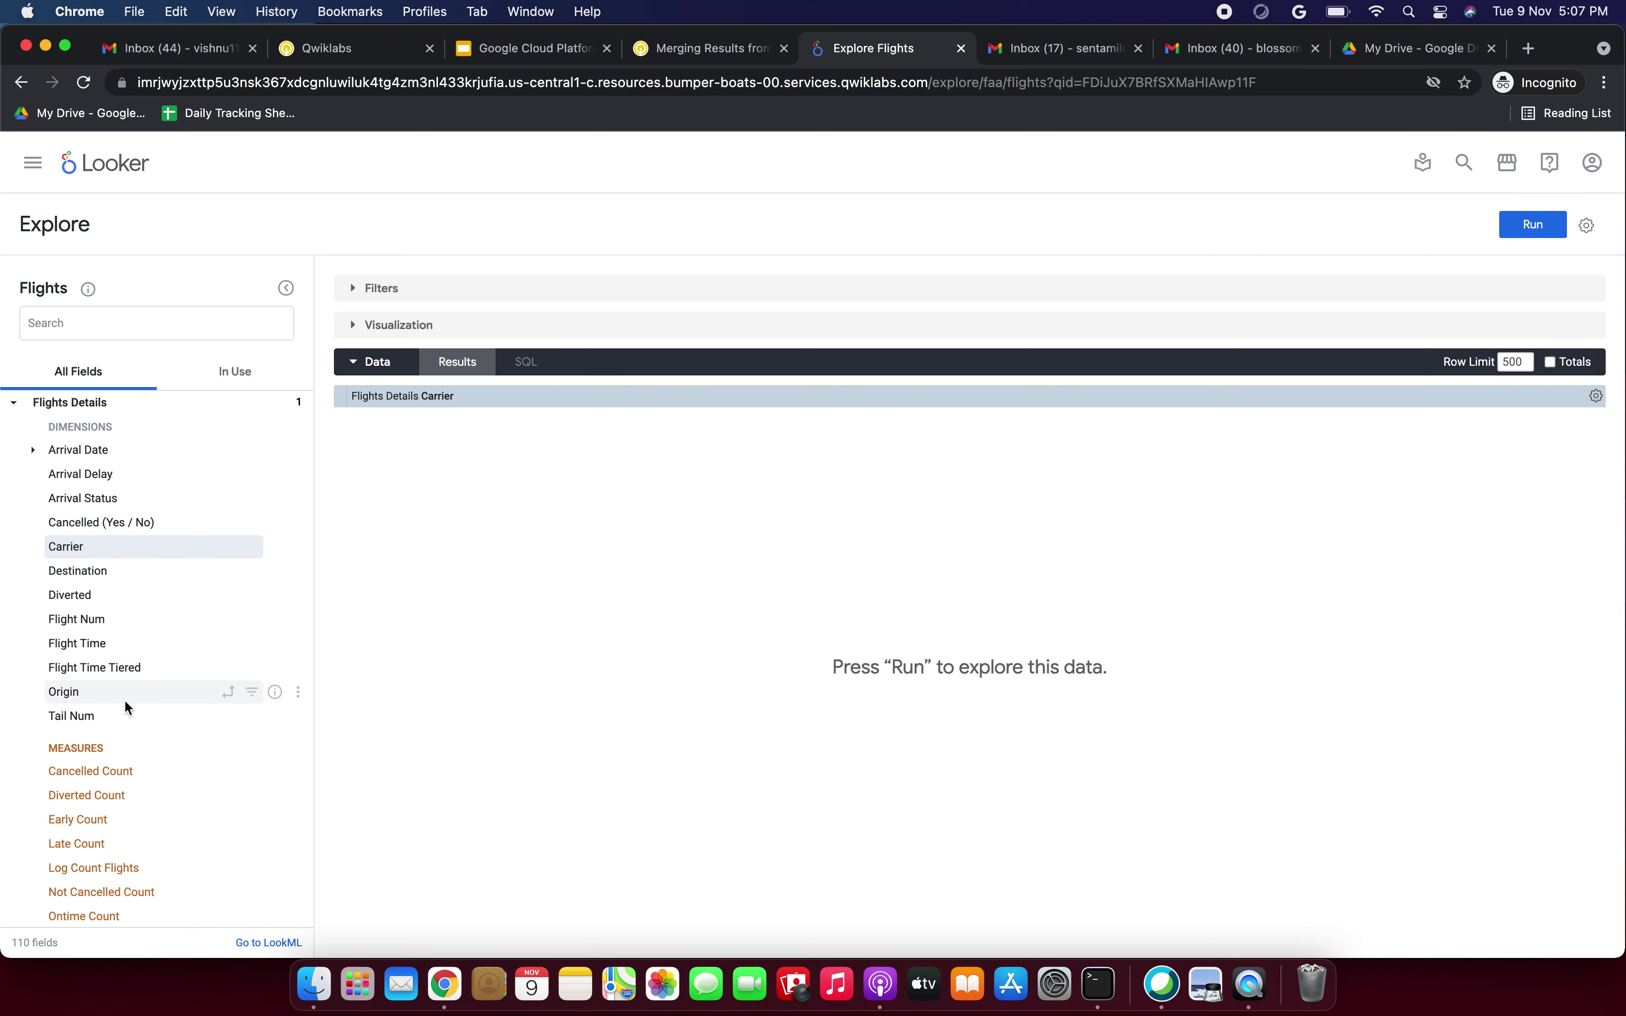
click(110, 621)
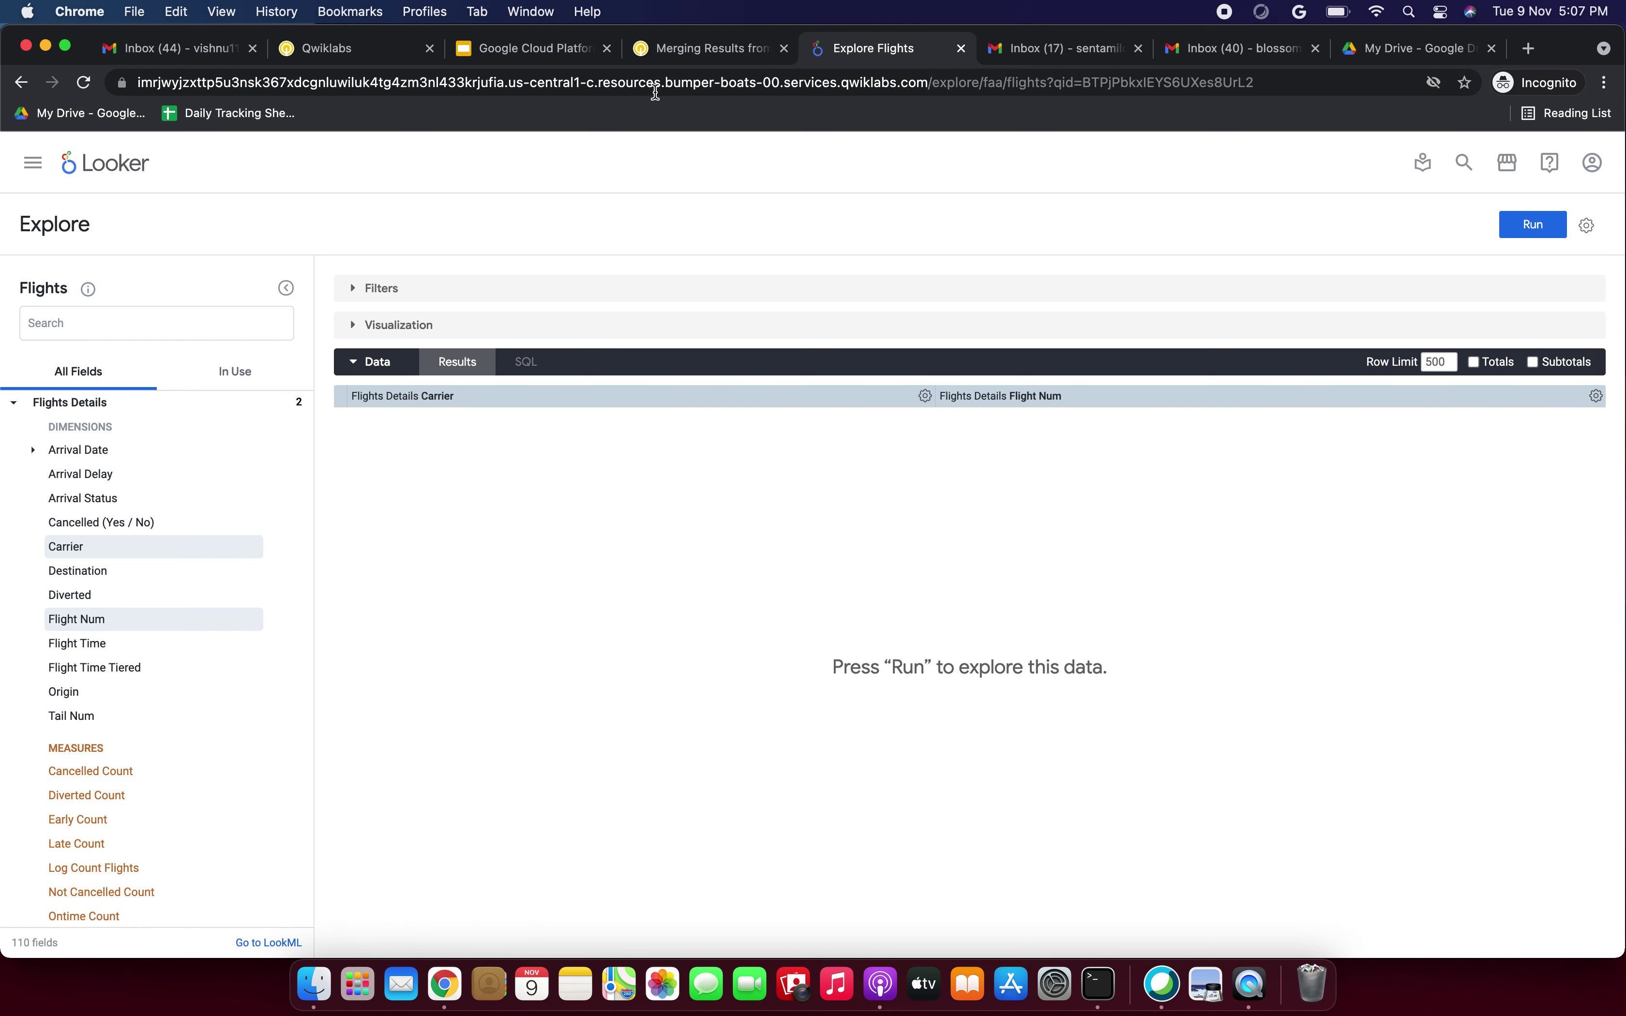
Check the lab's note on reordering fields and try moving the Flight Num column ahead of Carrier.
click(720, 50)
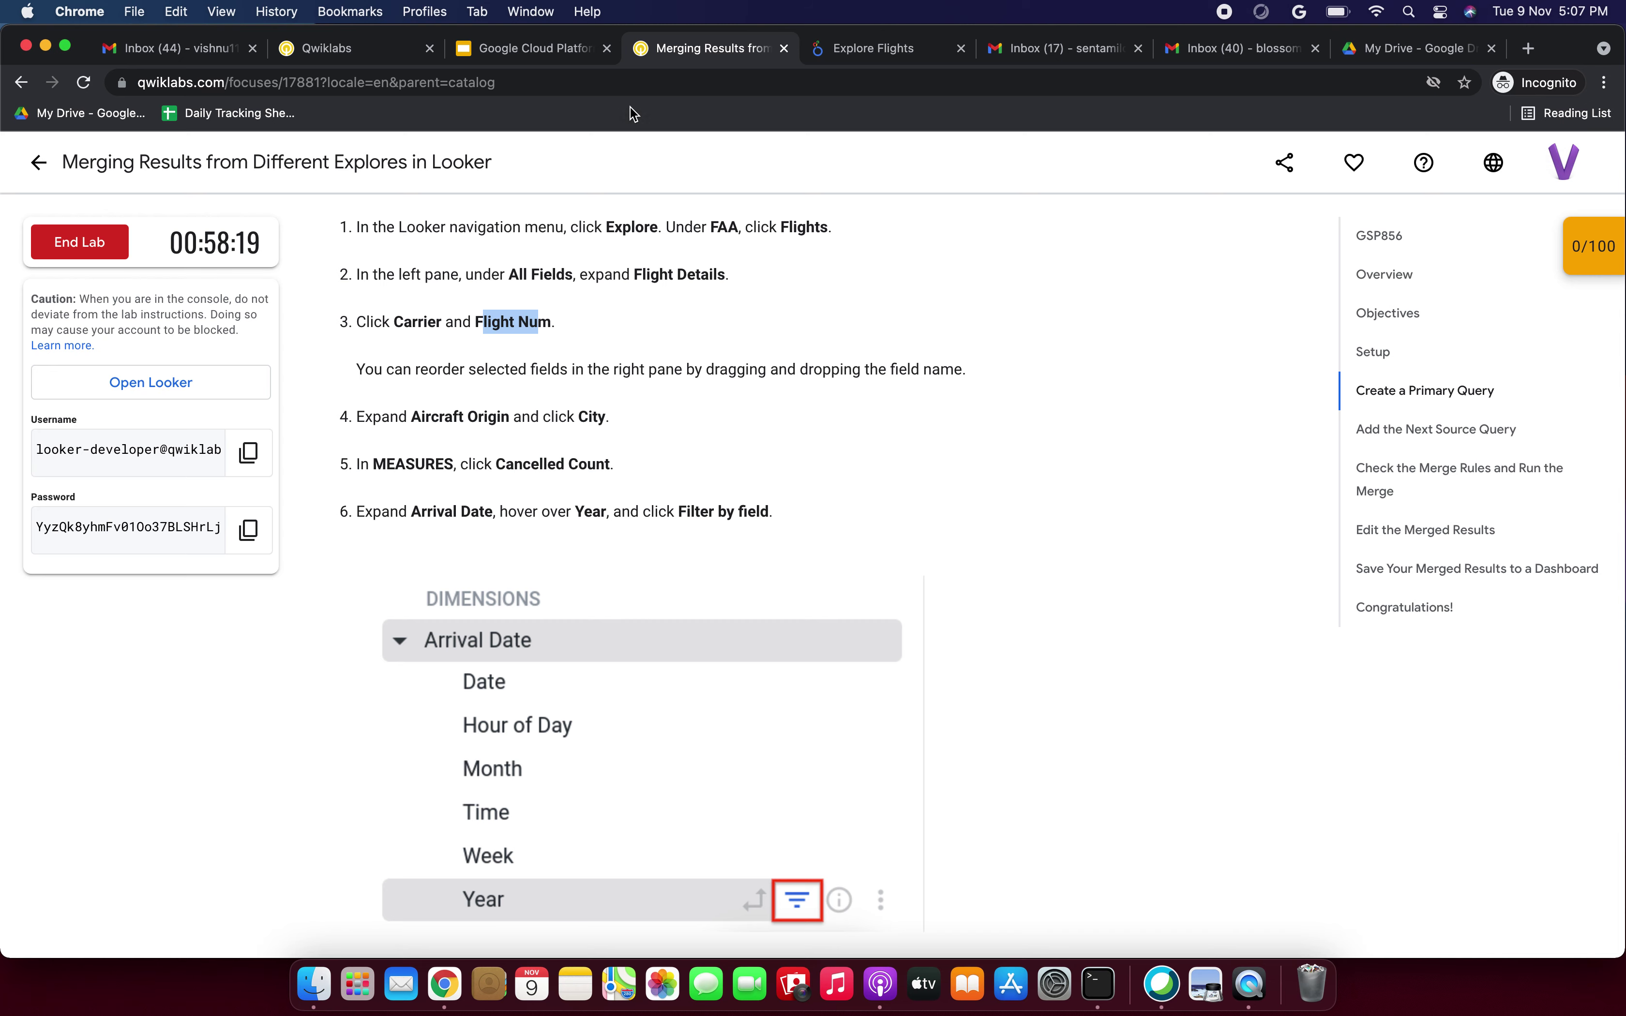
click(873, 48)
drag(976, 403, 365, 392)
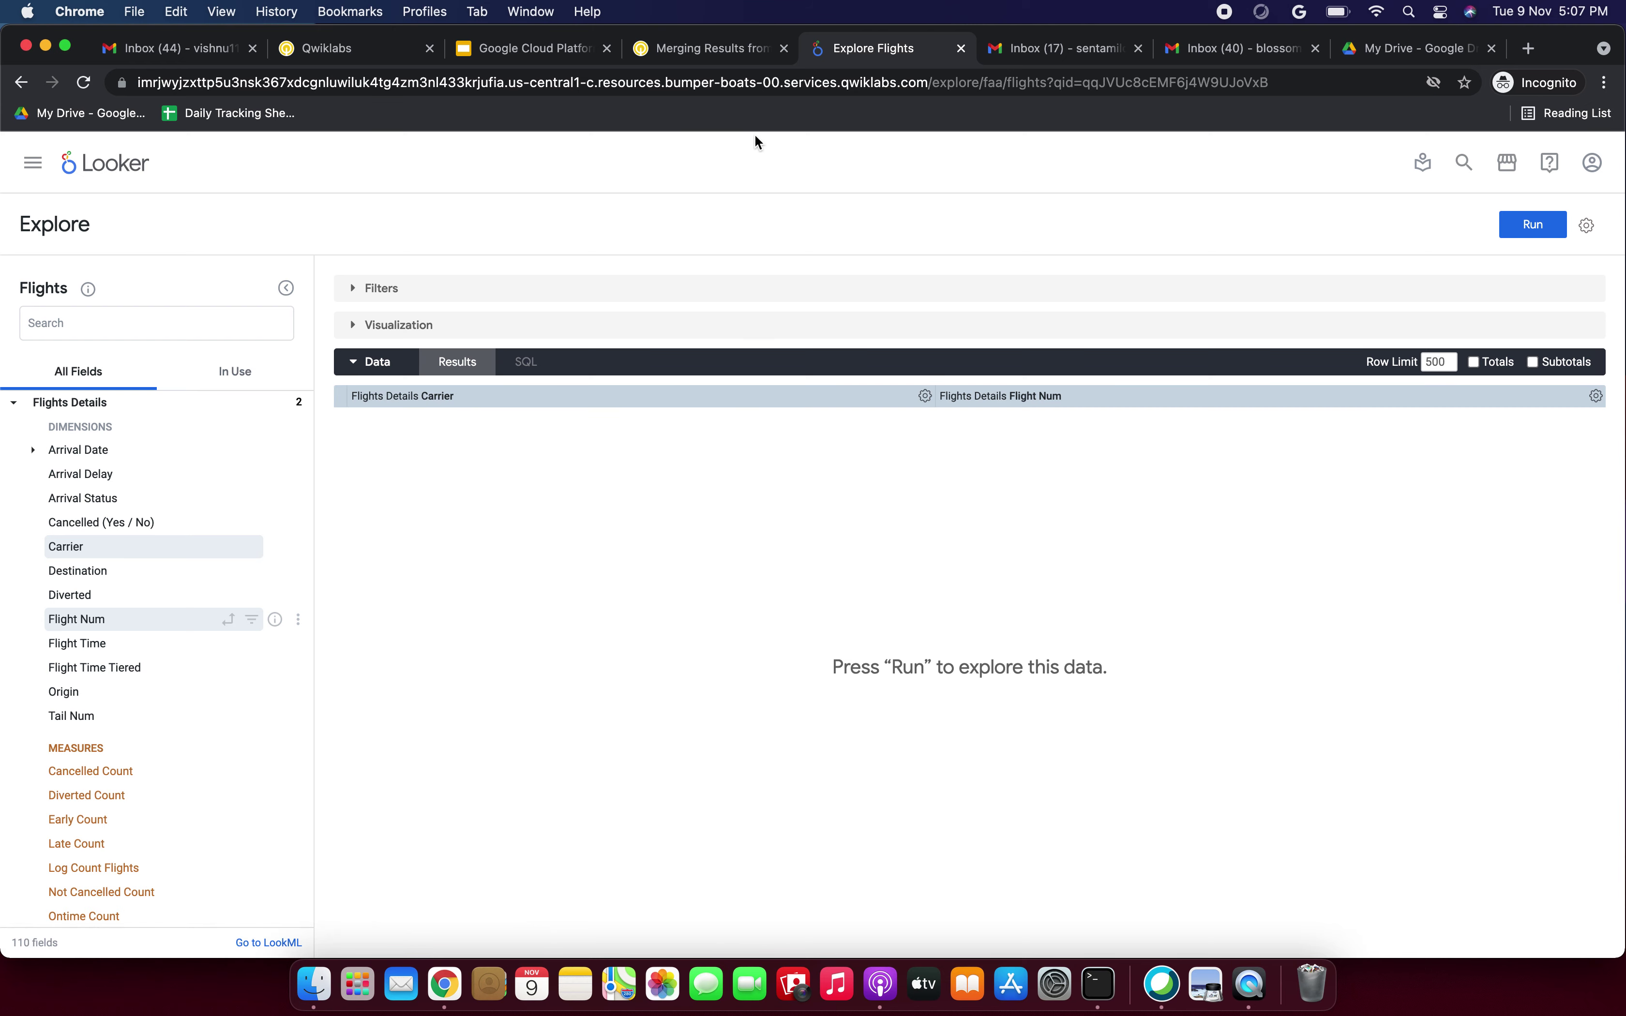
Following the lab's fourth instruction, expand Aircraft Origin and add its City dimension to the query.
click(692, 57)
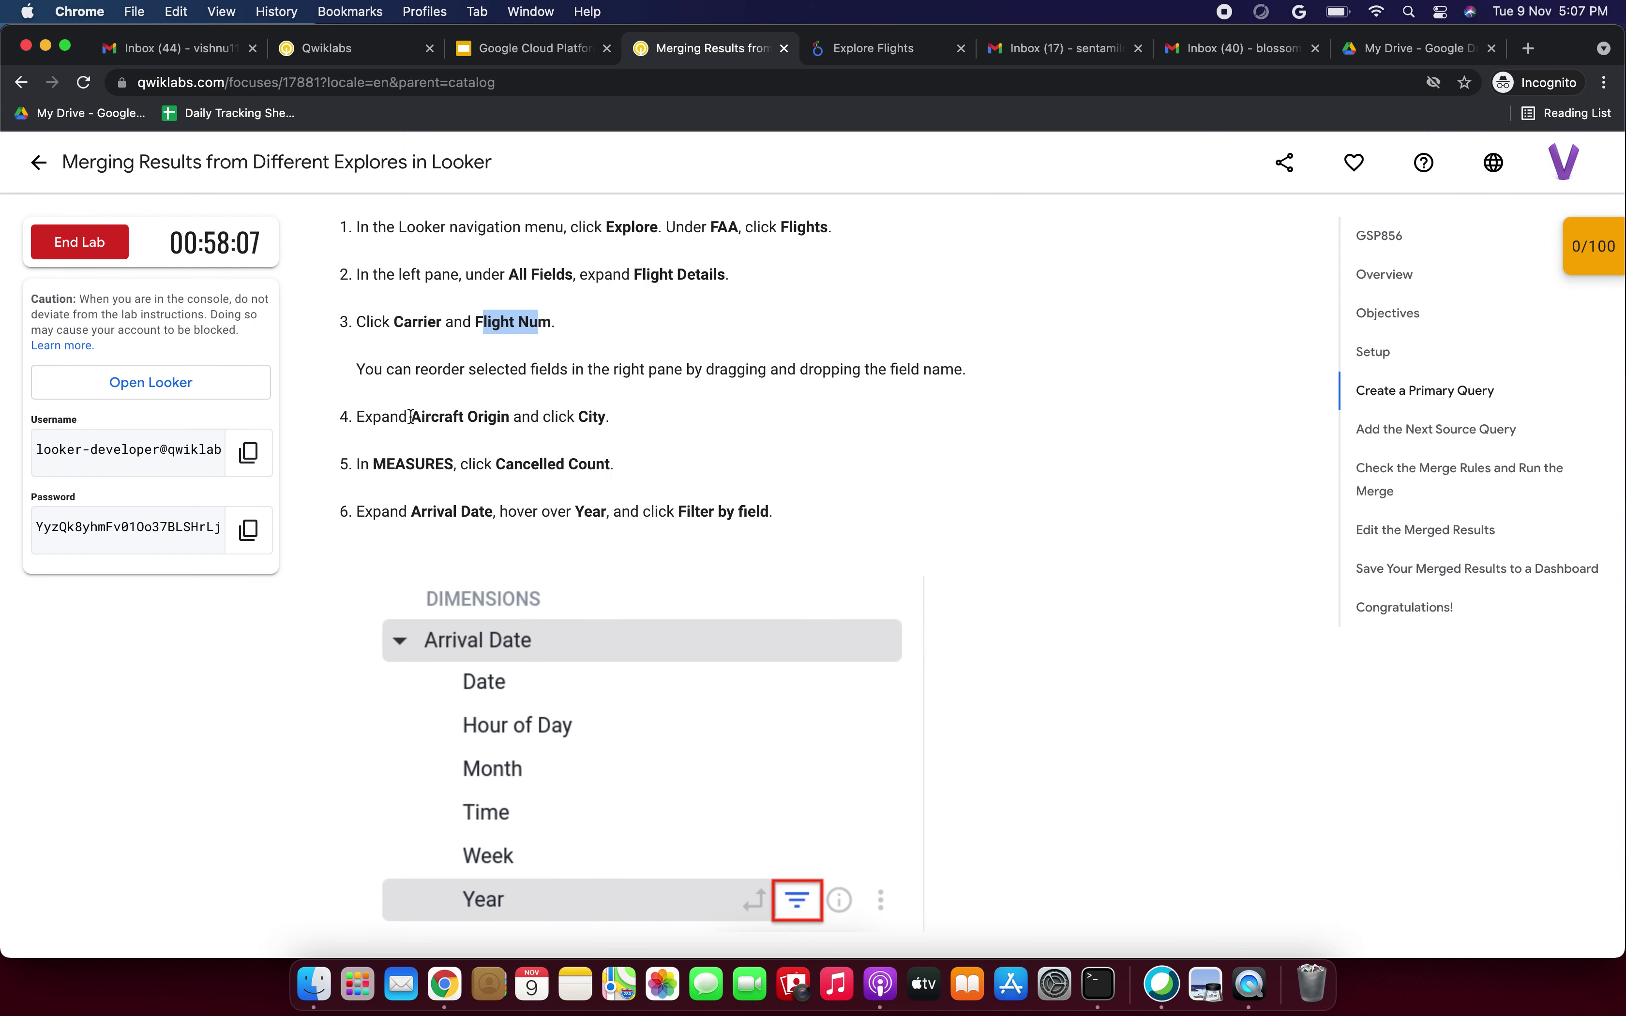
drag(365, 417, 477, 419)
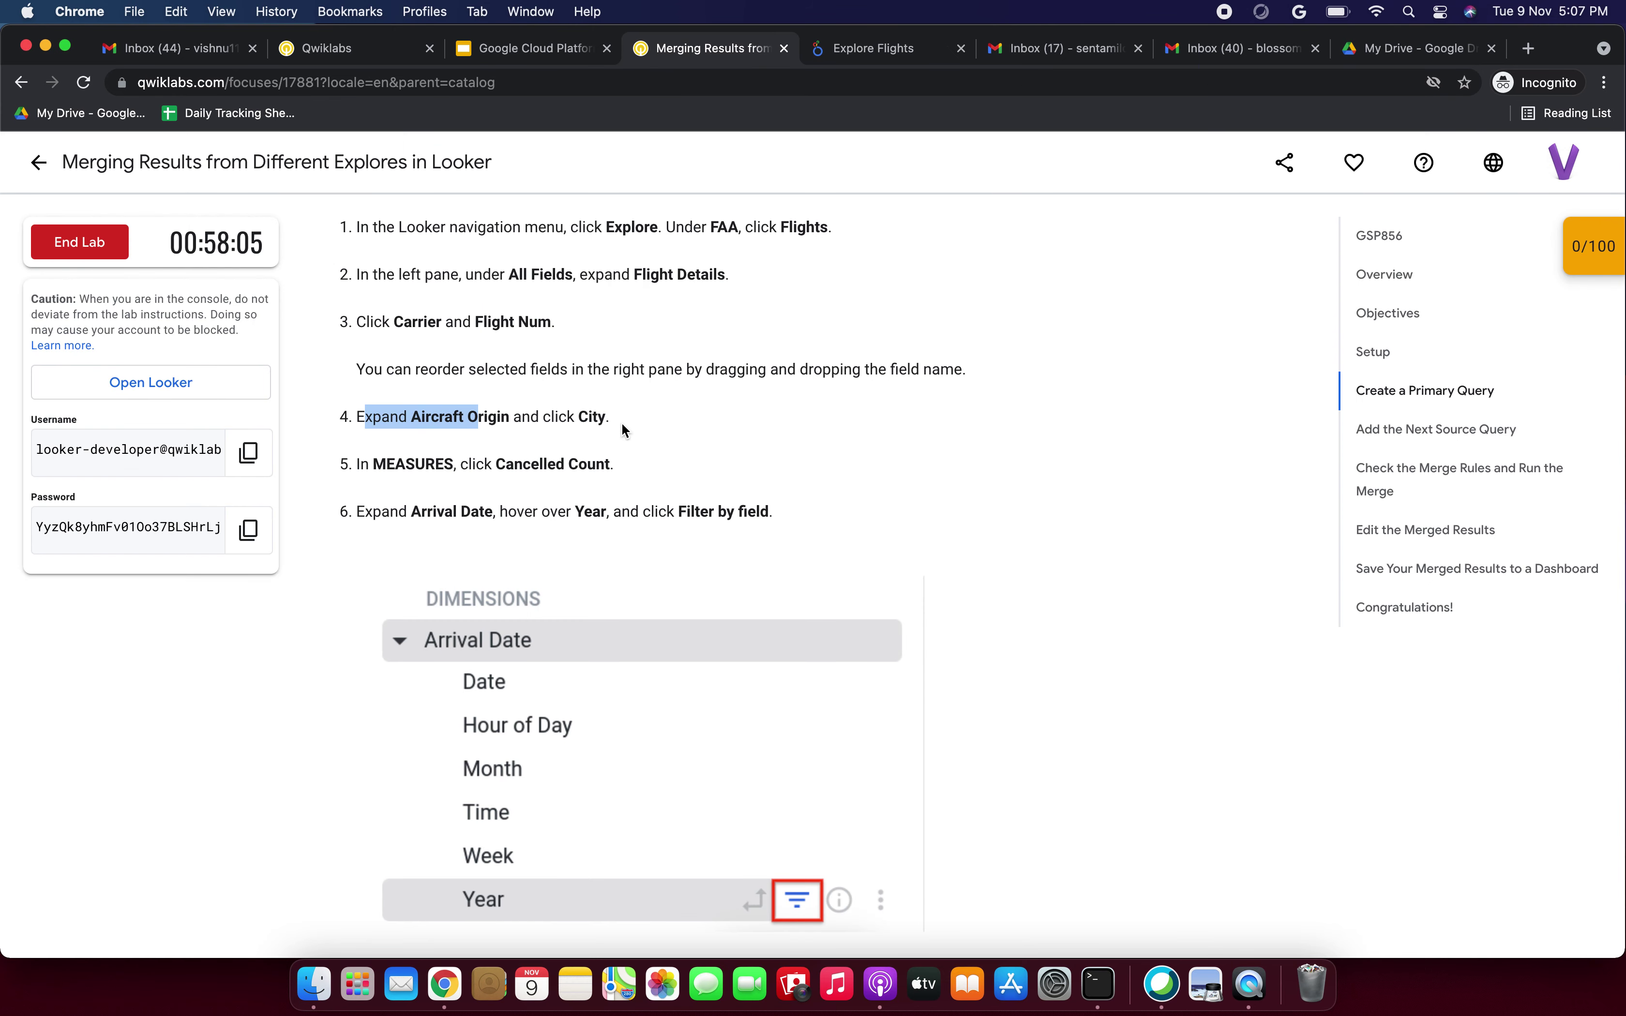
click(902, 47)
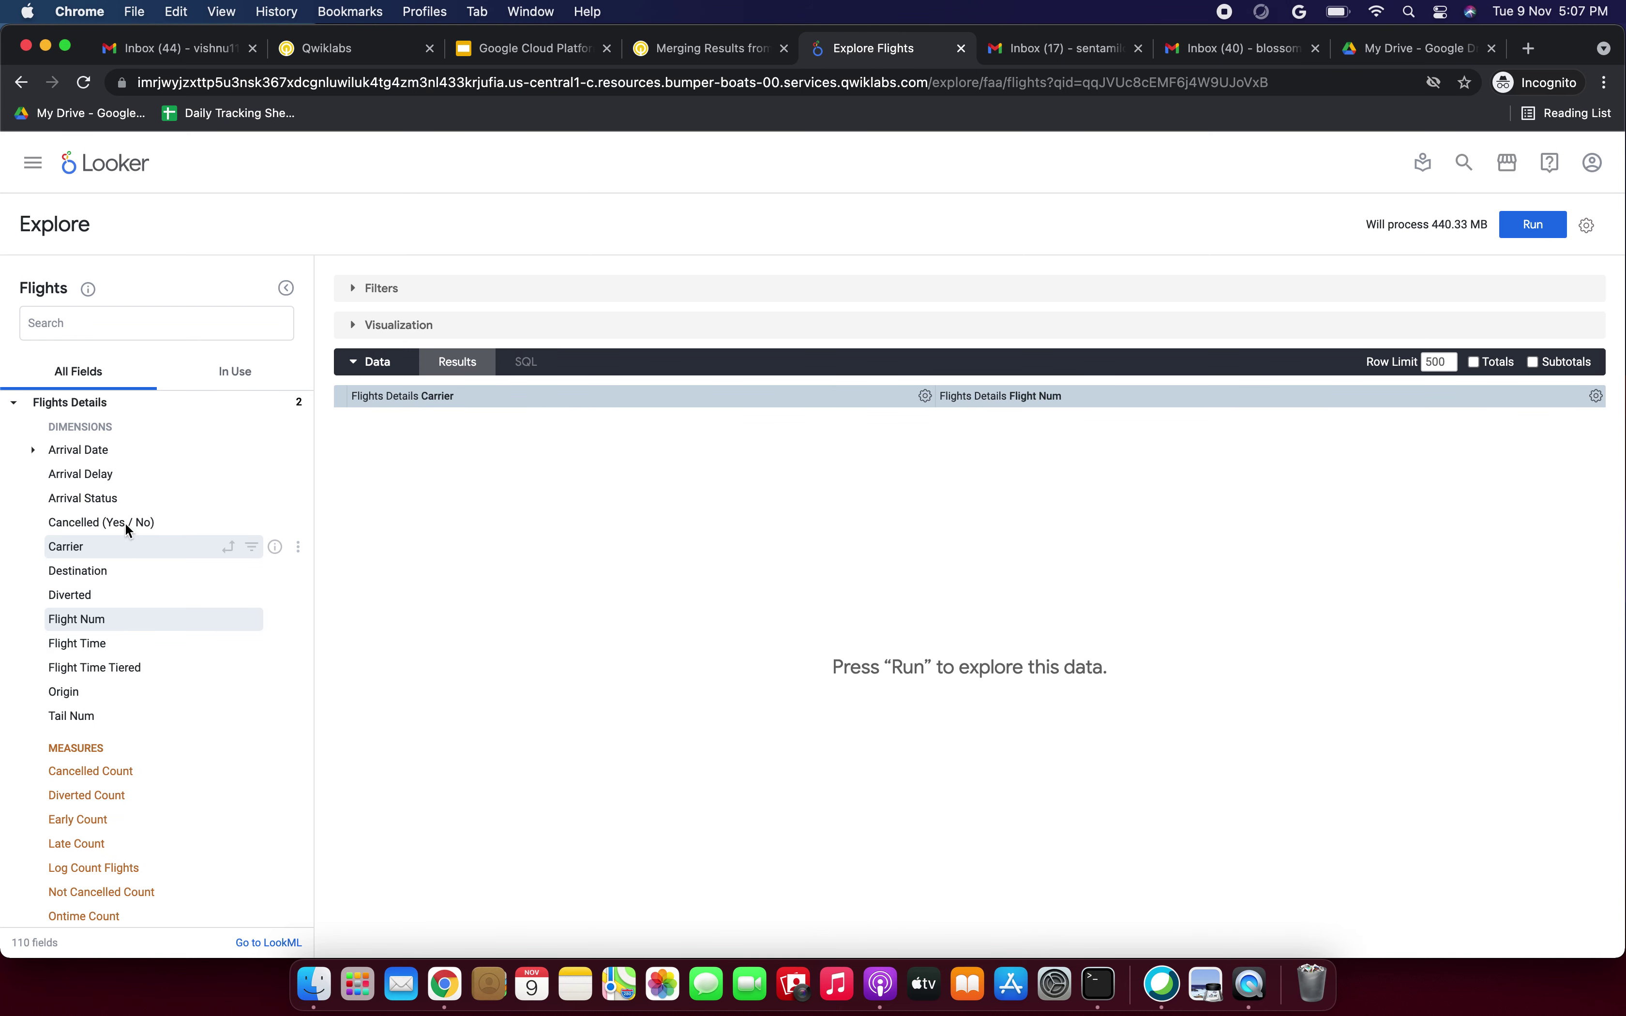
scroll(123, 498, up, 3)
scroll(123, 498, up, 2)
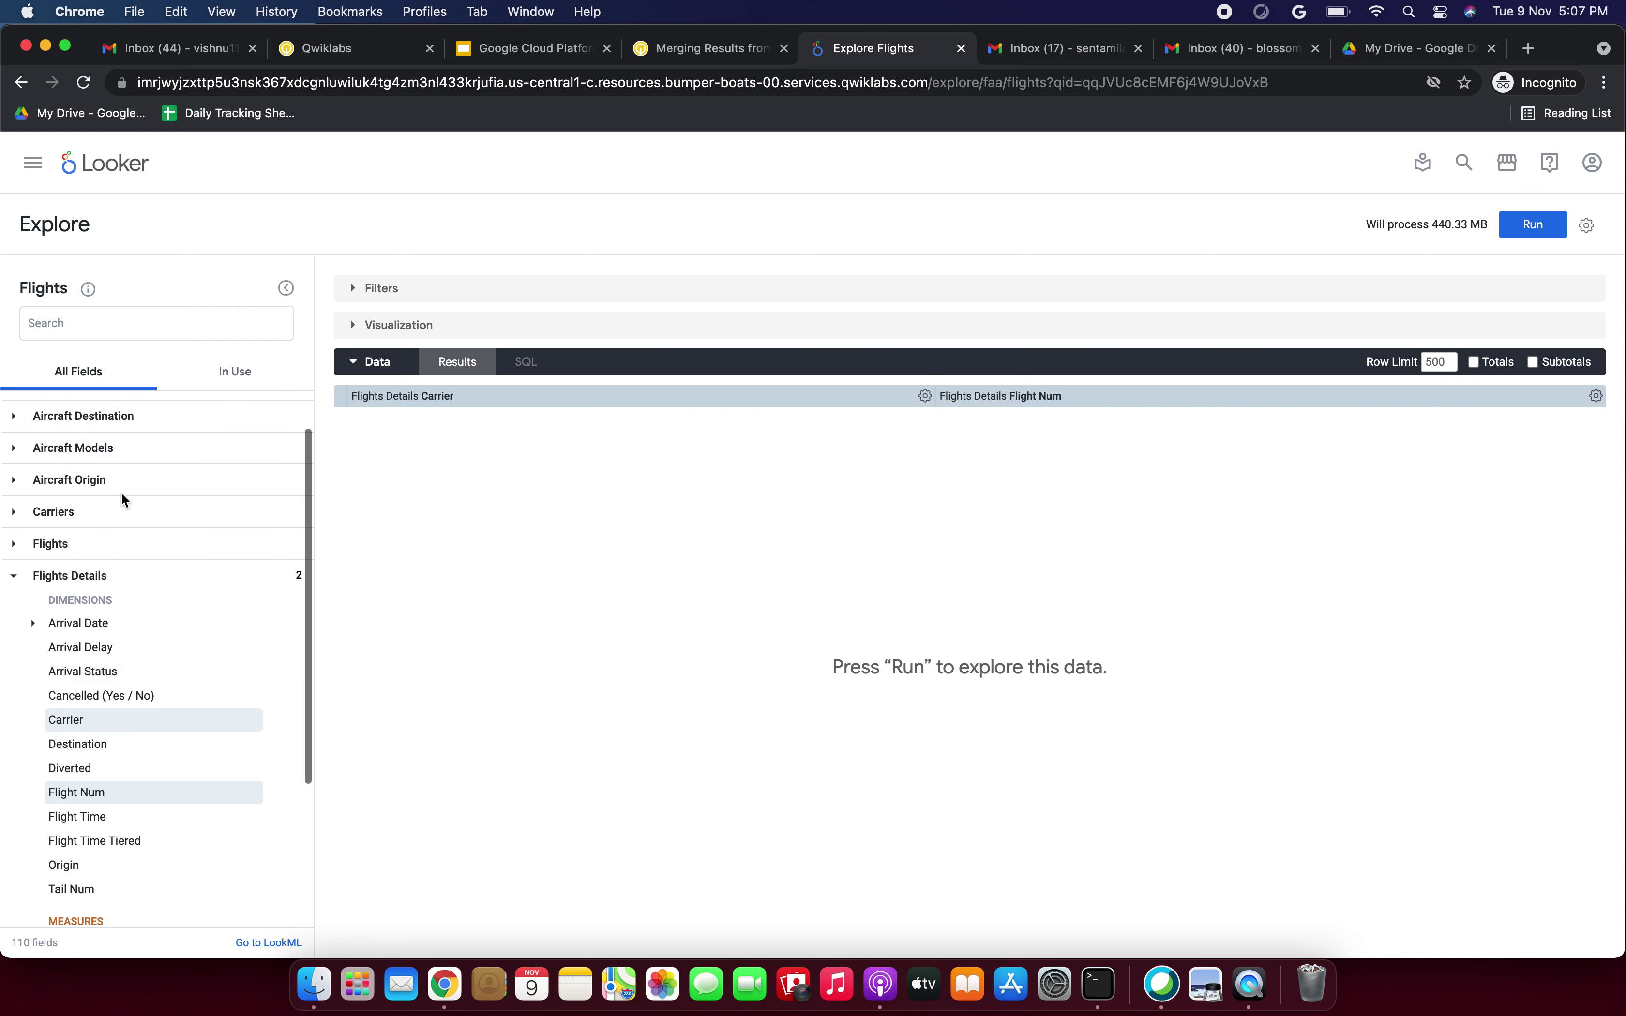
click(14, 480)
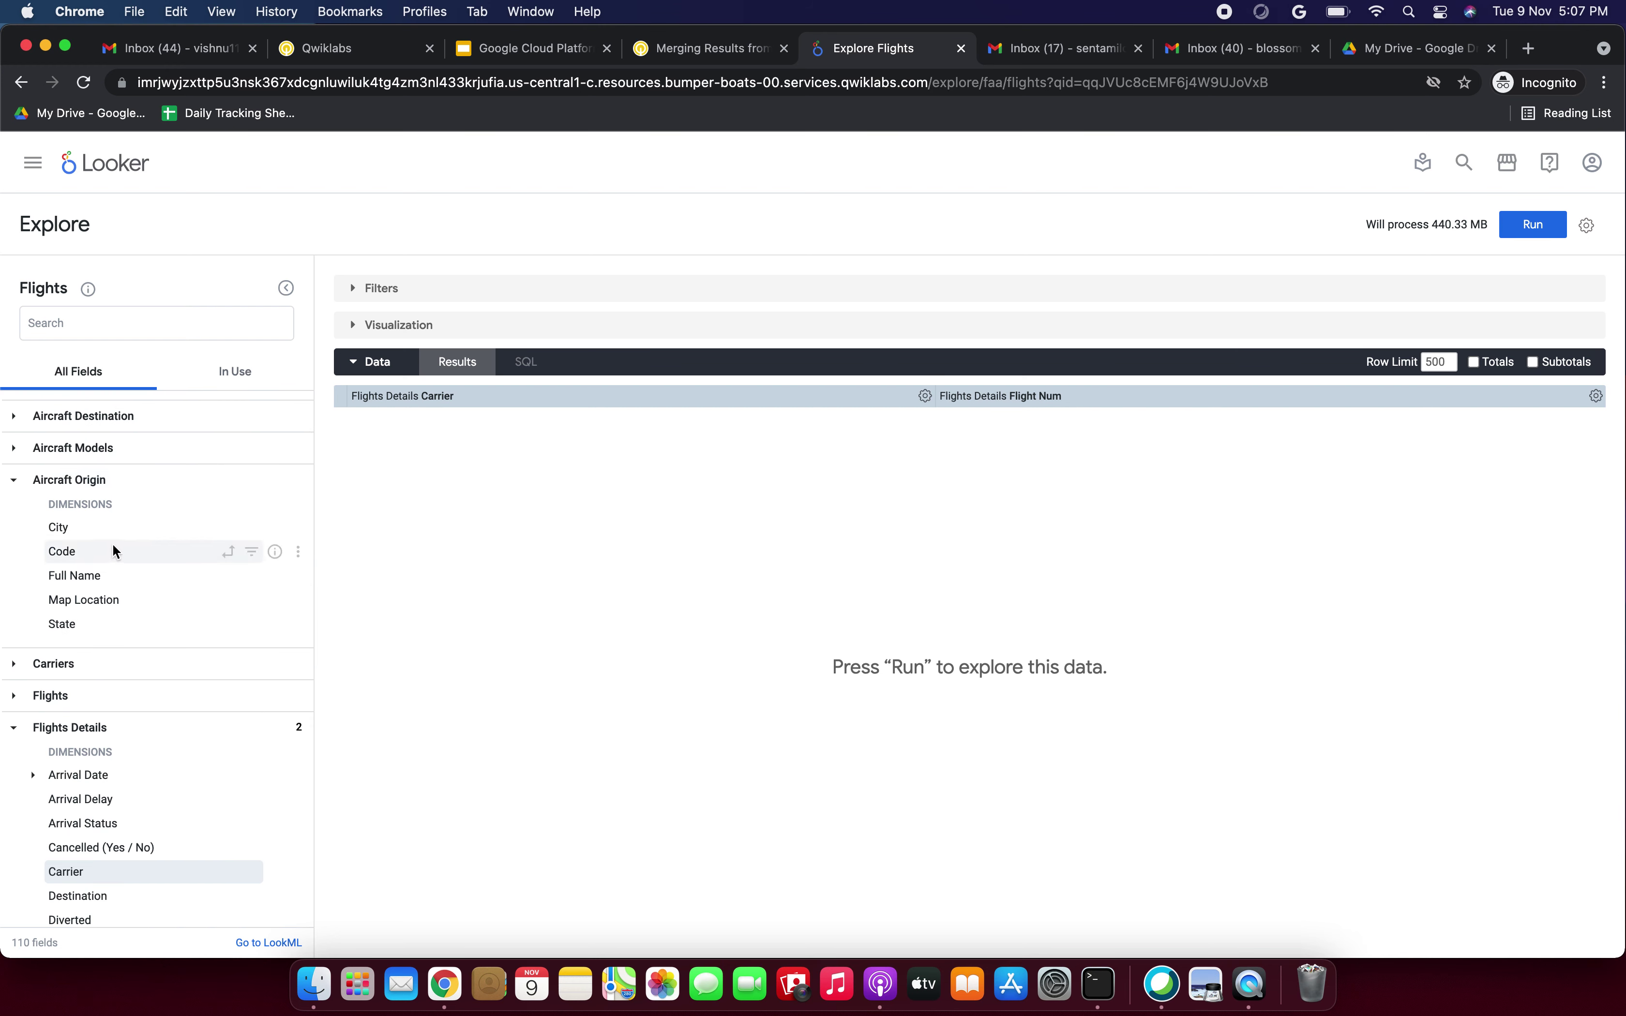
click(107, 529)
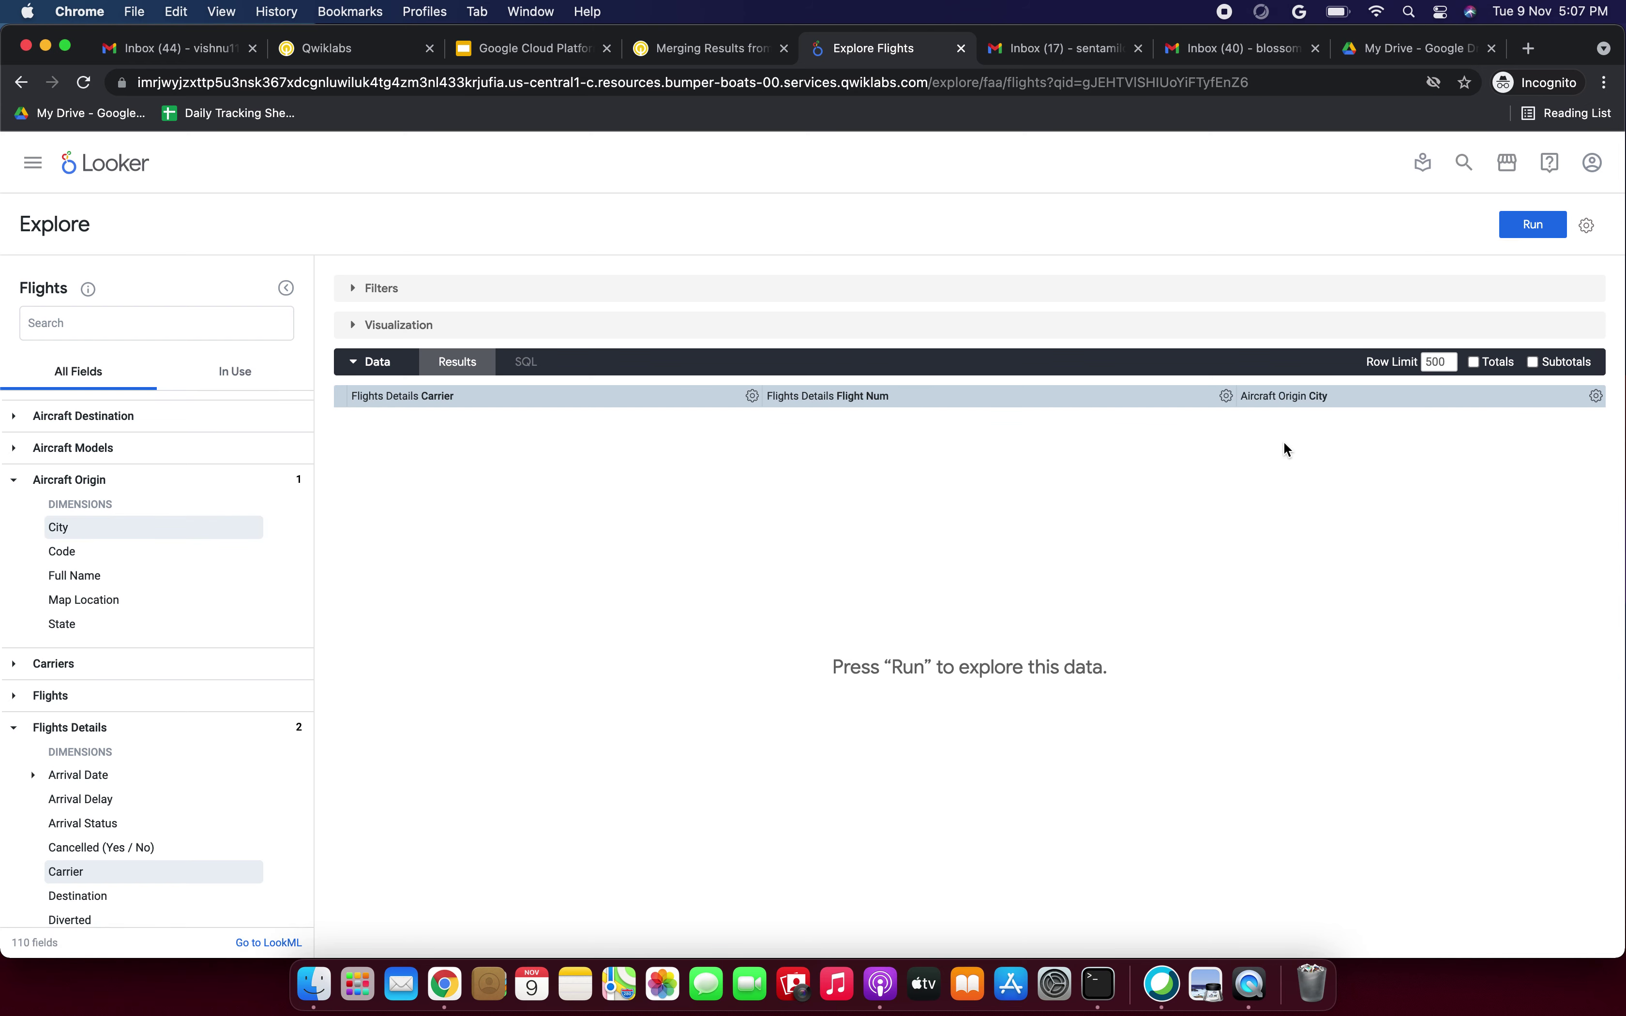
Following the lab's fifth instruction, add the Cancelled Count measure from Flights Details to the query.
click(700, 48)
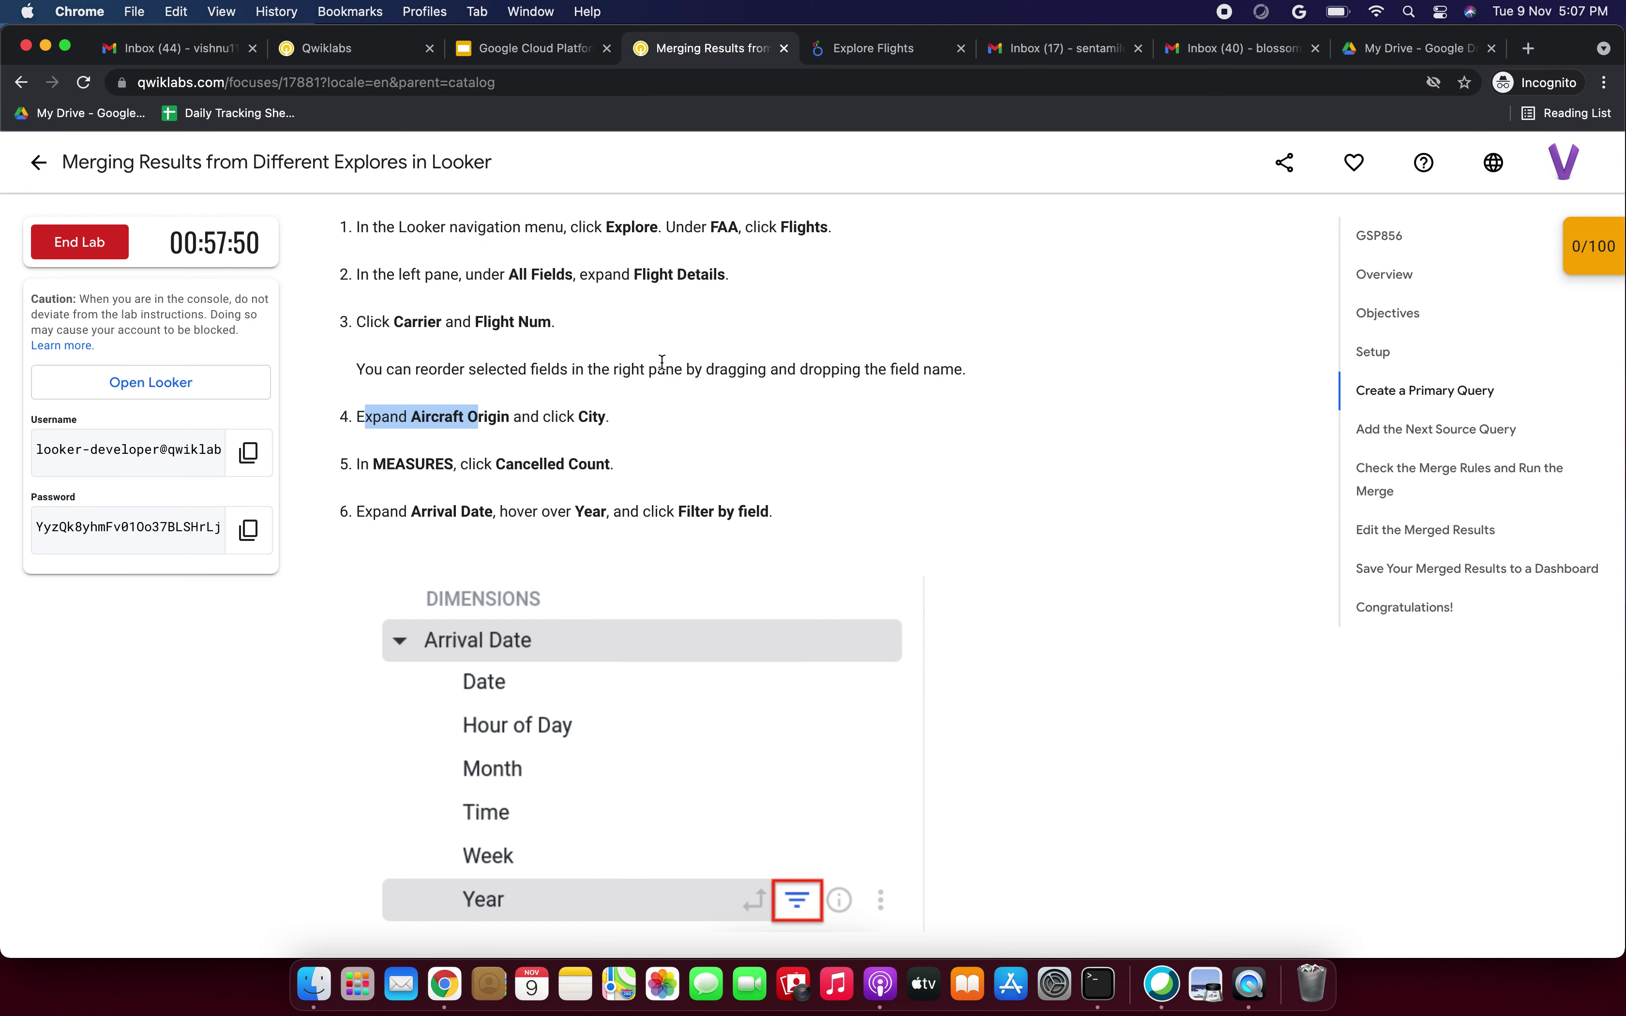
scroll(603, 431, down, 2)
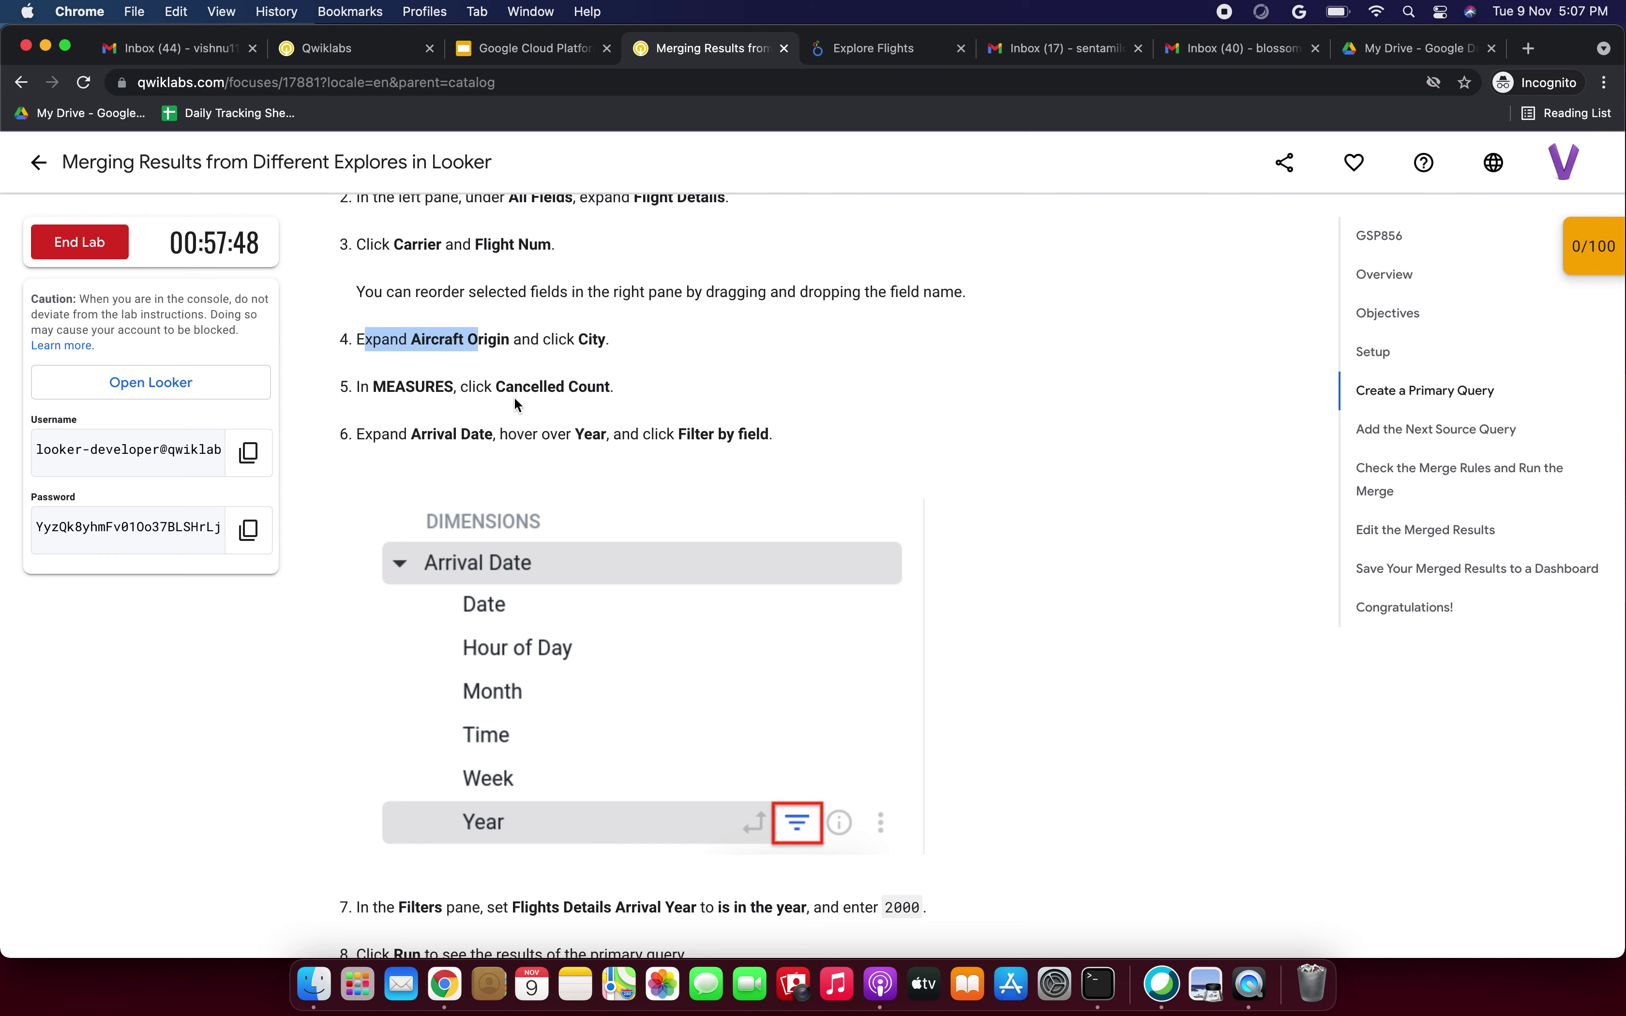
drag(496, 387, 626, 389)
click(846, 48)
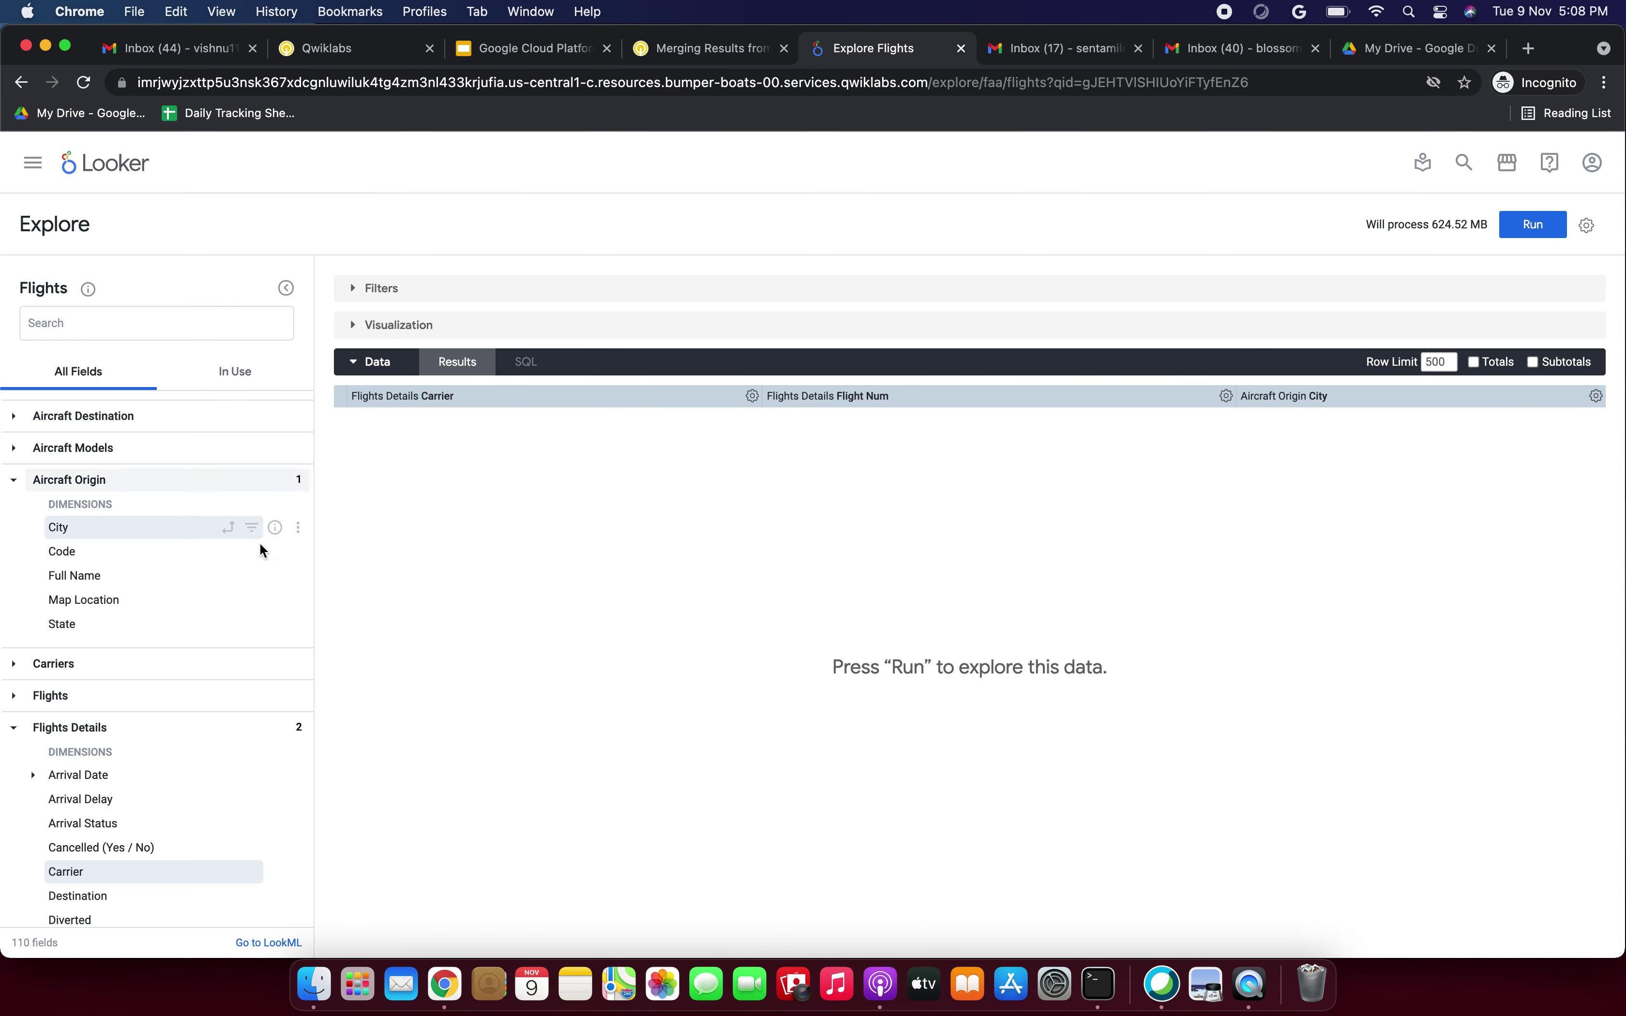
scroll(229, 672, down, 5)
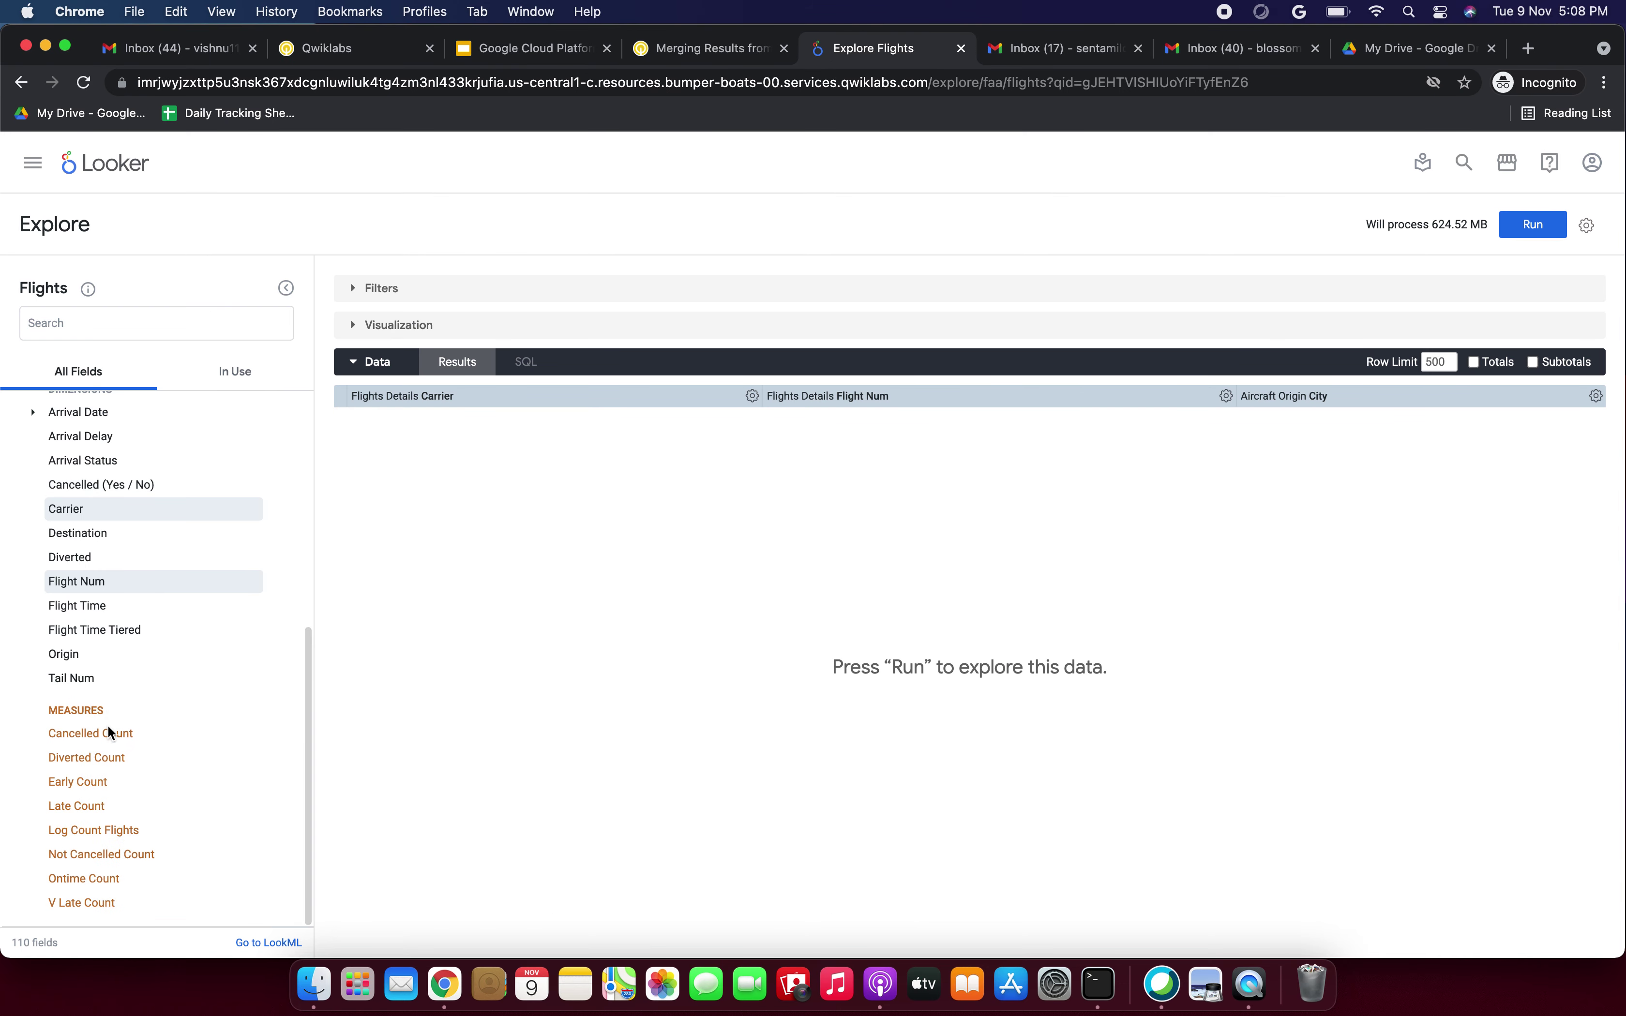
click(111, 733)
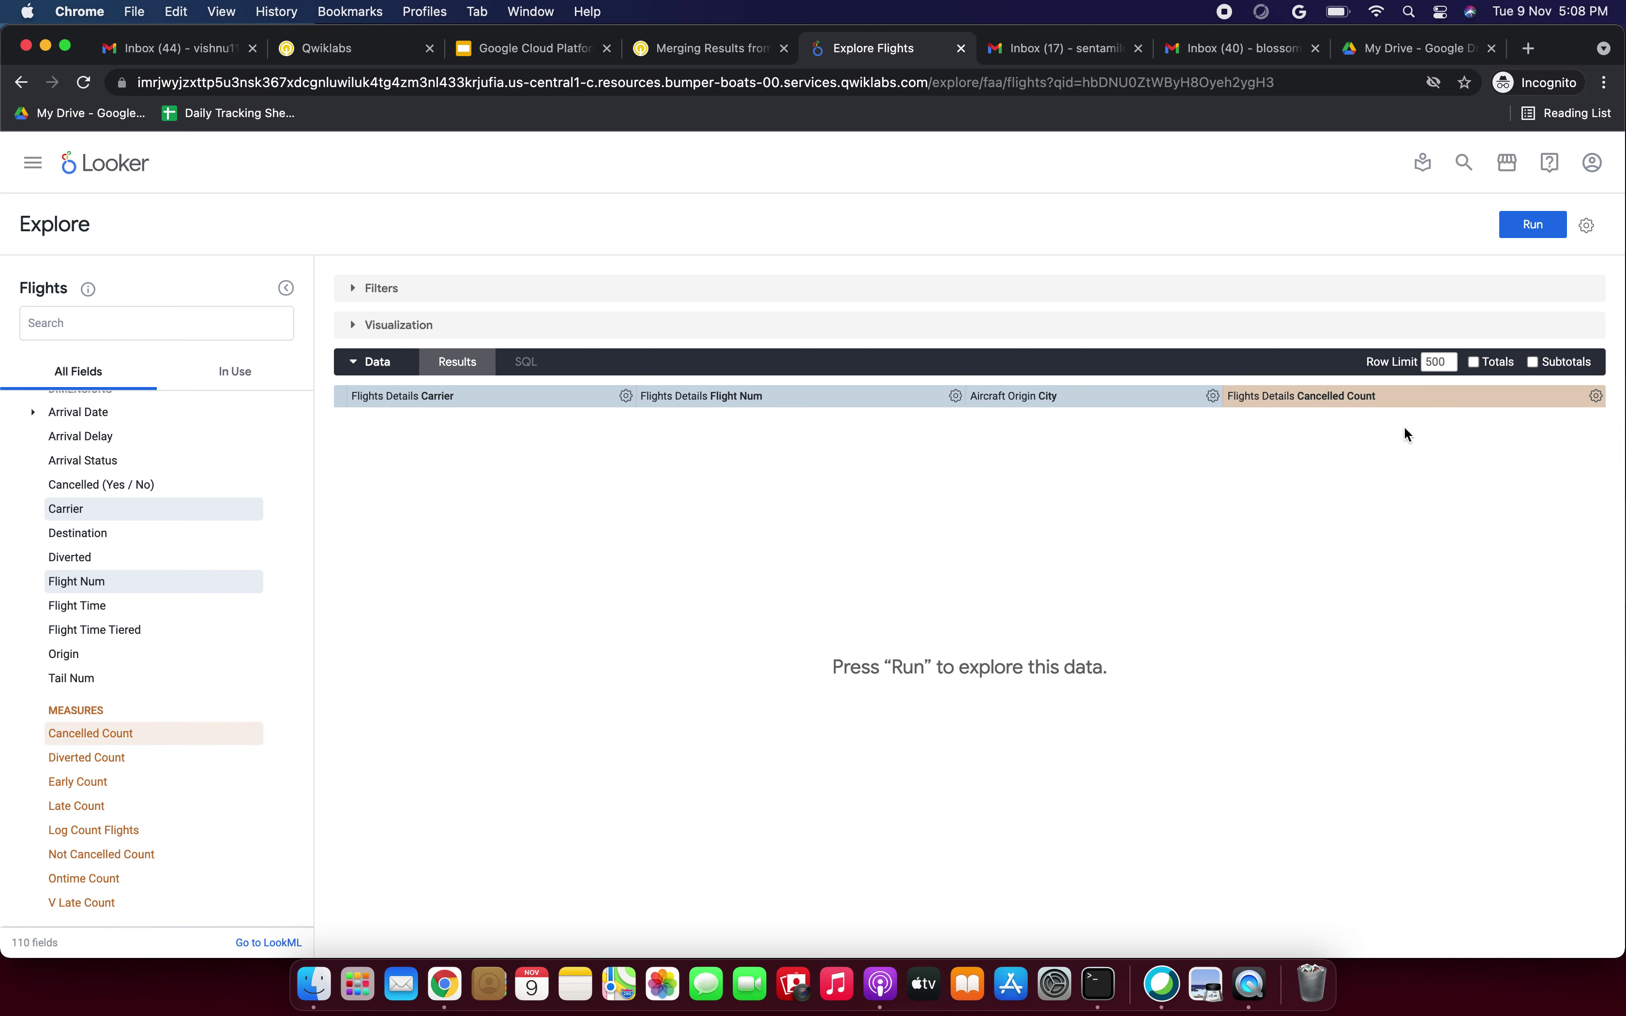
Following the lab's sixth instruction, expand Arrival Date under Flights Details and add a filter on Year.
click(728, 60)
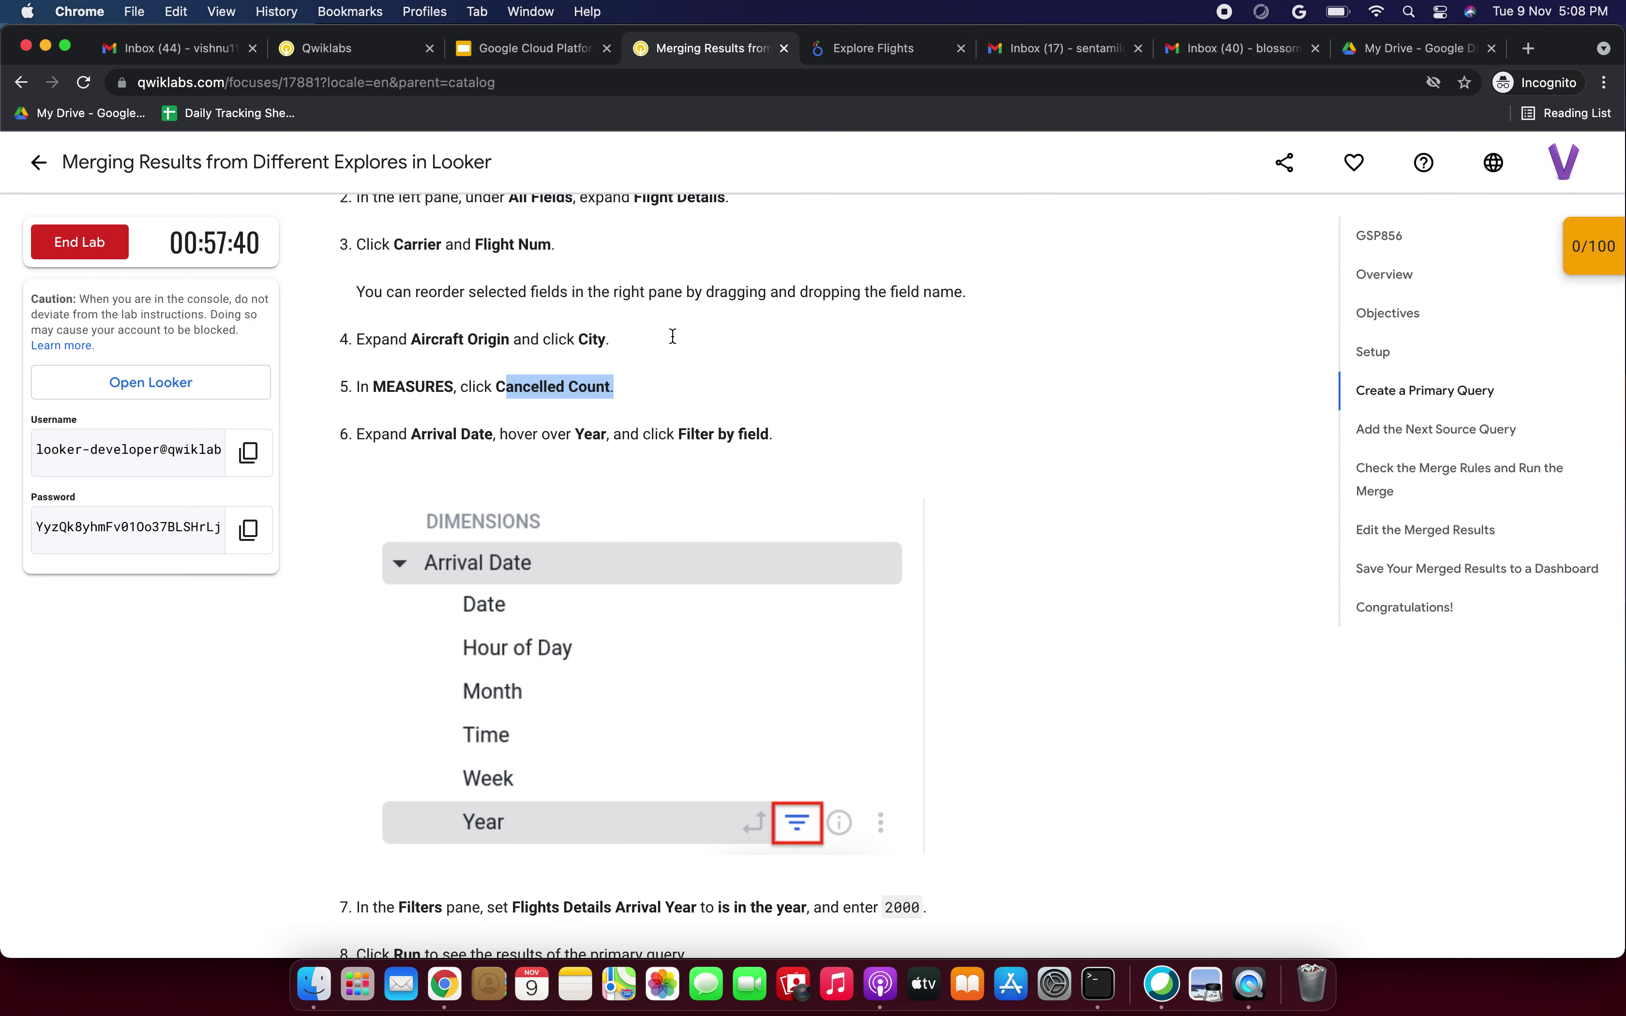
scroll(673, 336, down, 1)
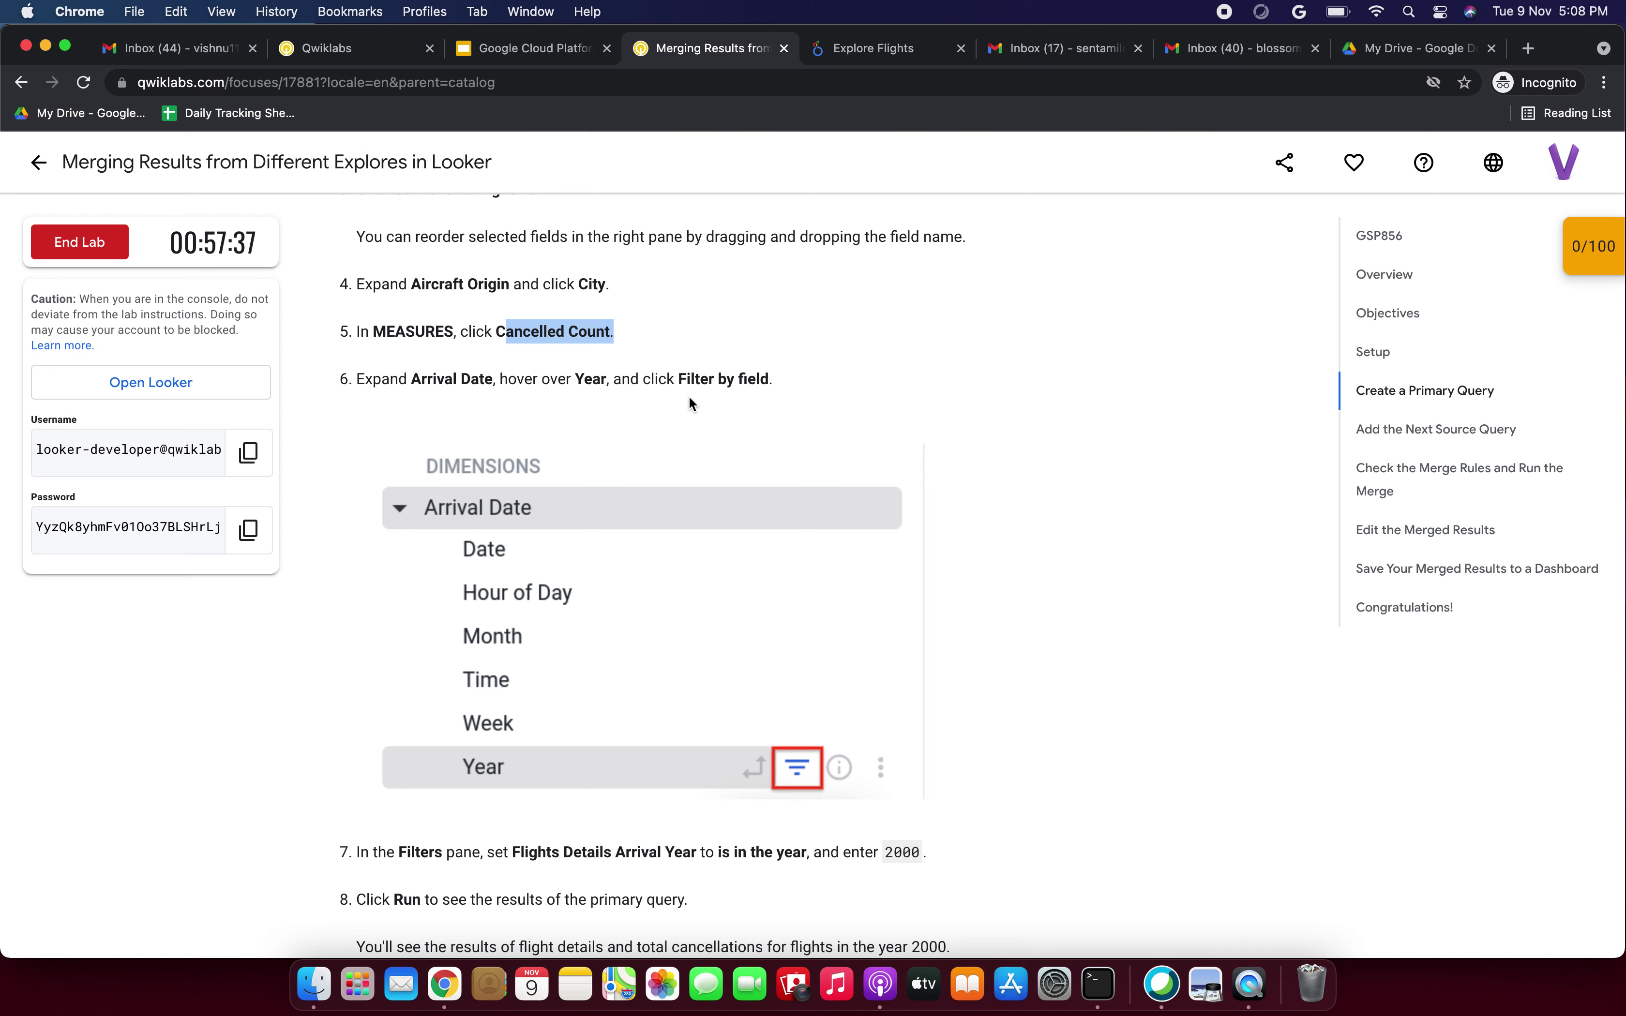
scroll(767, 389, down, 2)
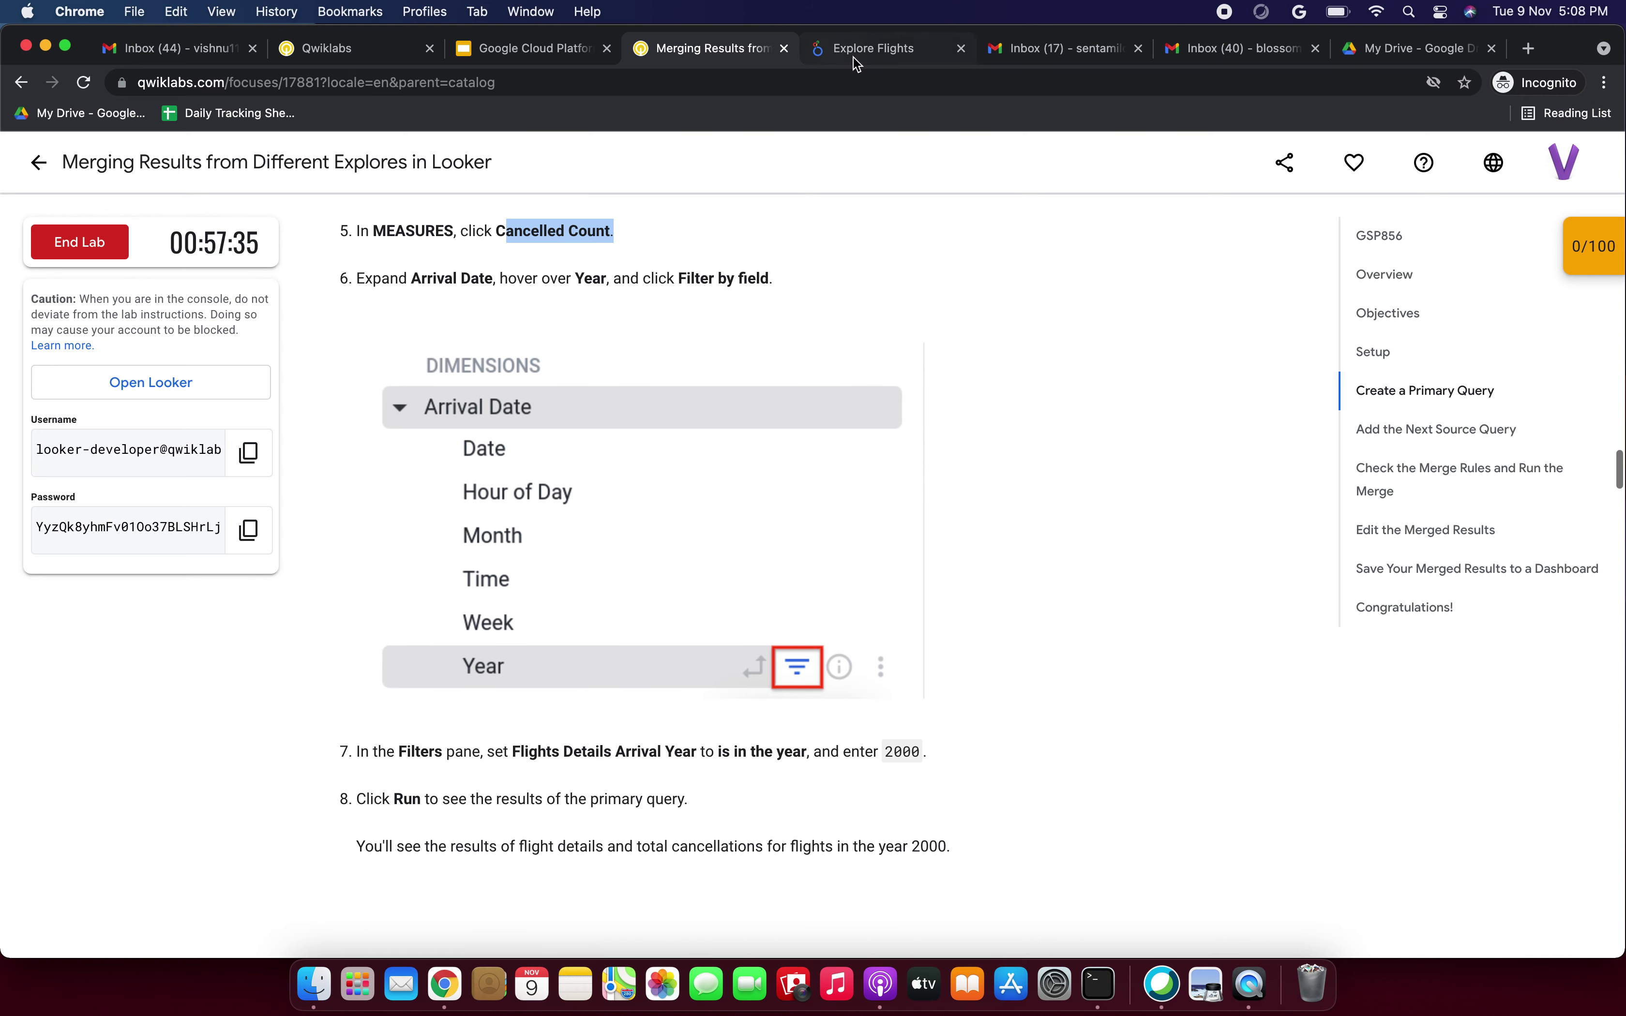
click(856, 60)
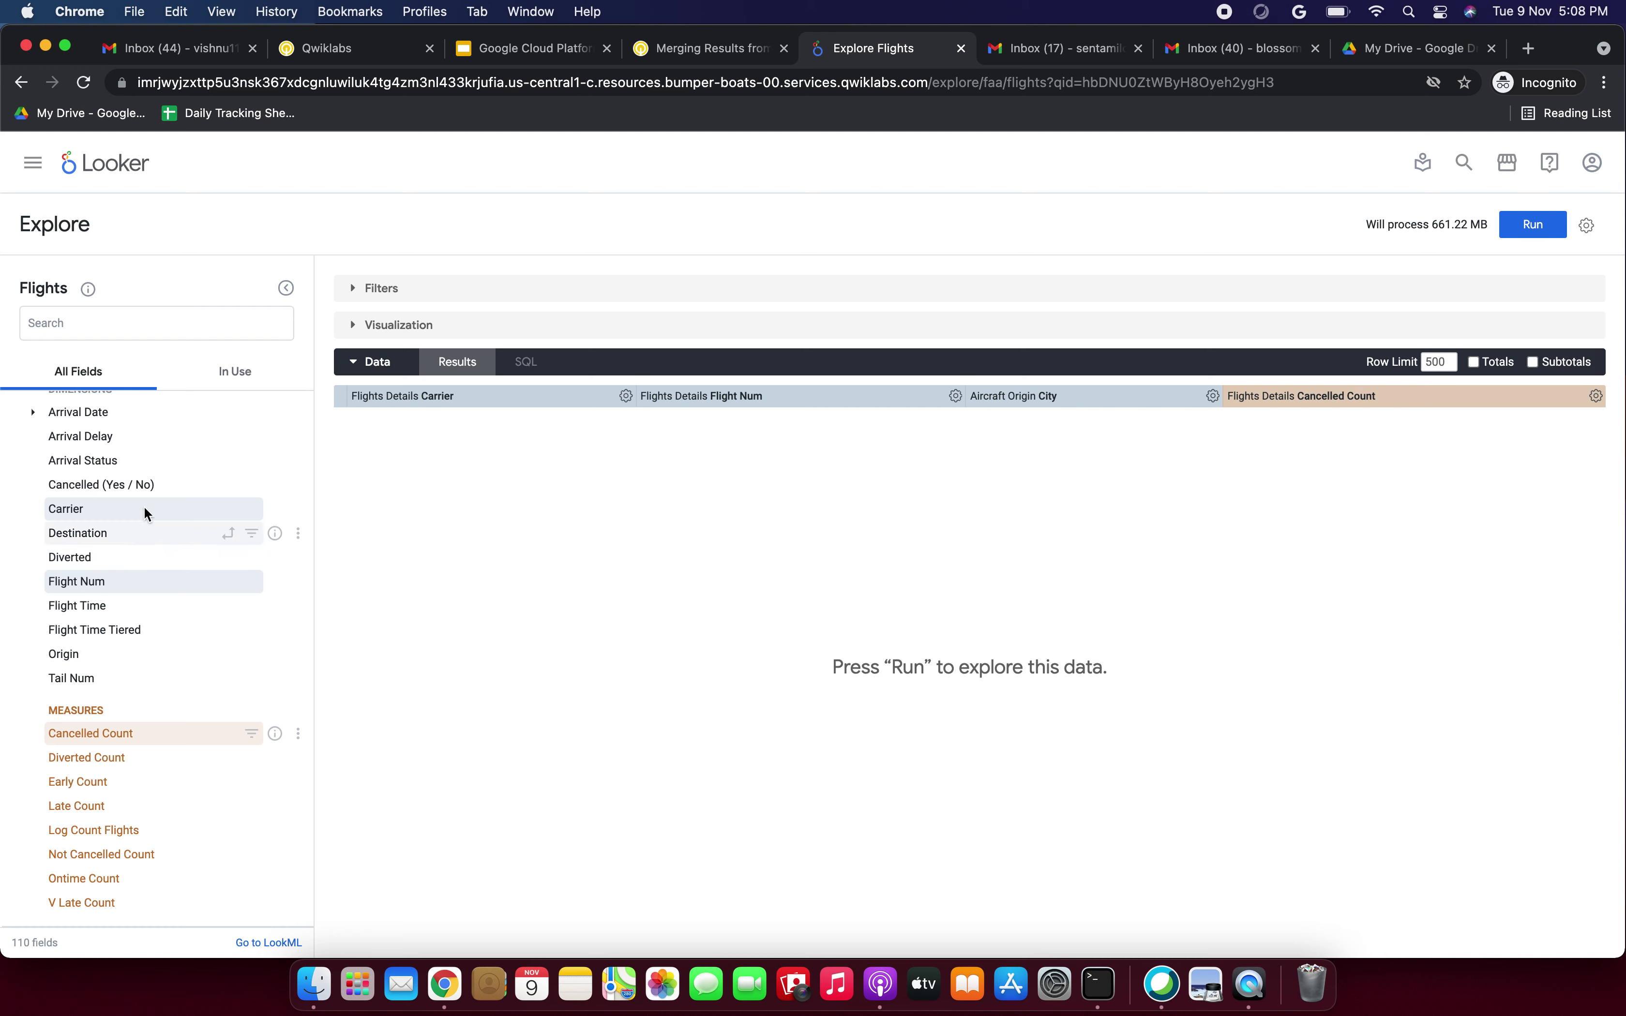
click(33, 414)
click(34, 415)
click(34, 415)
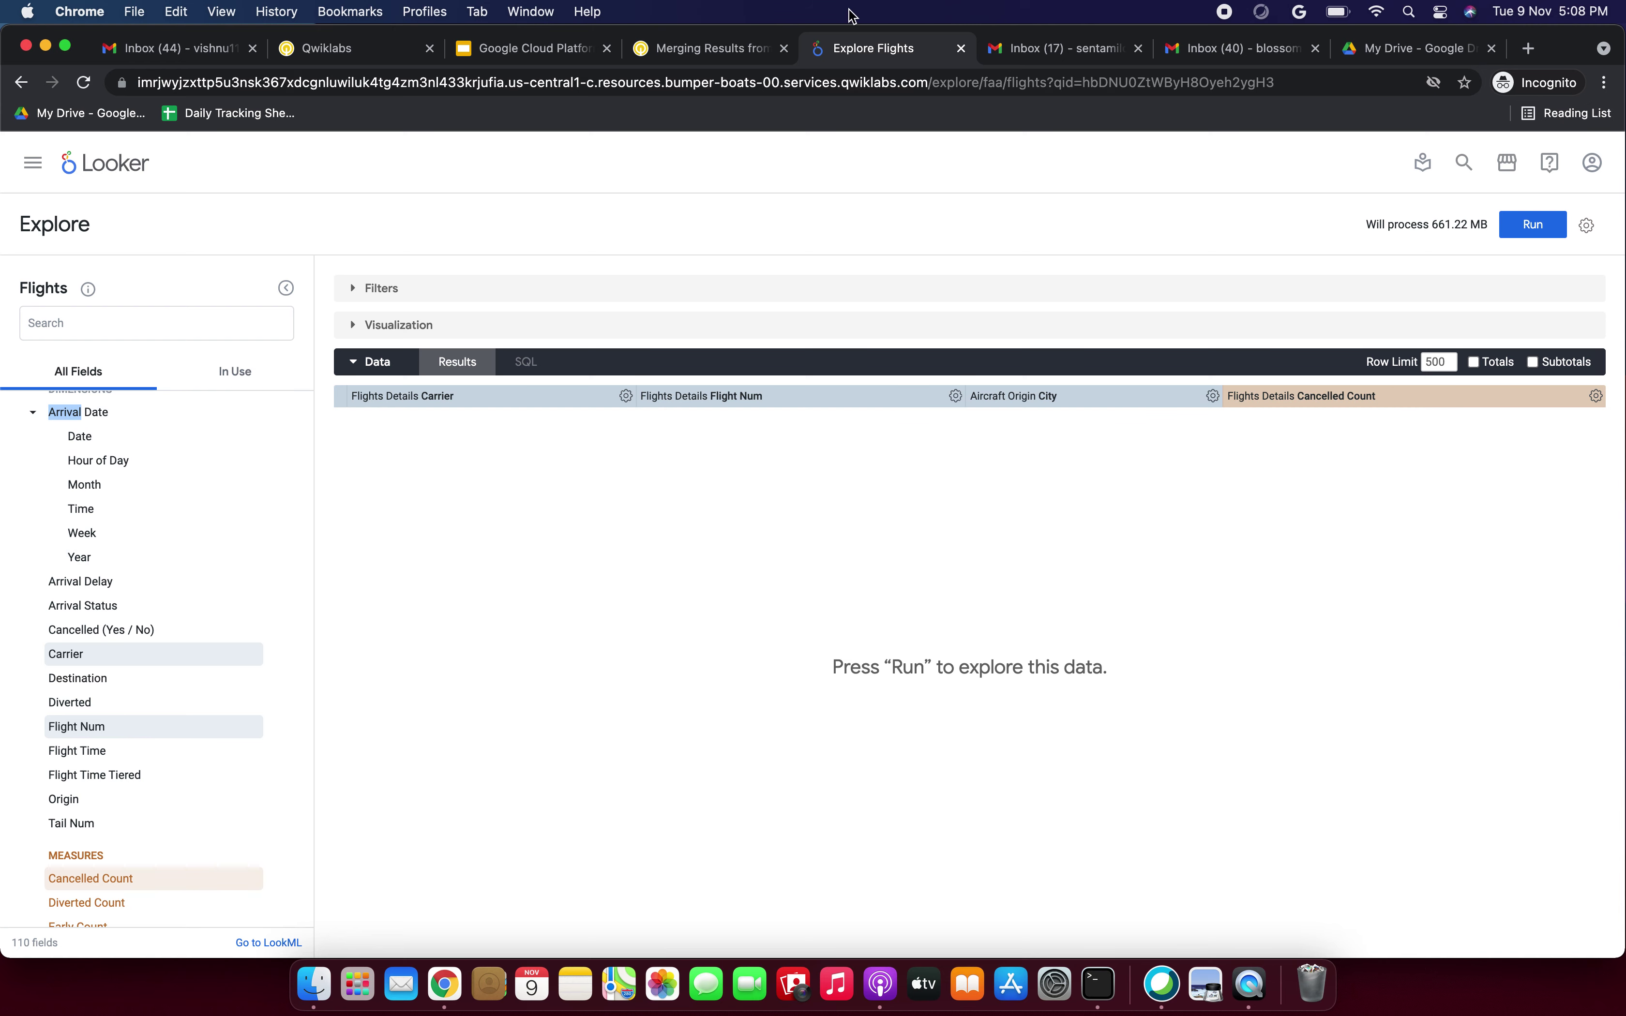
click(710, 50)
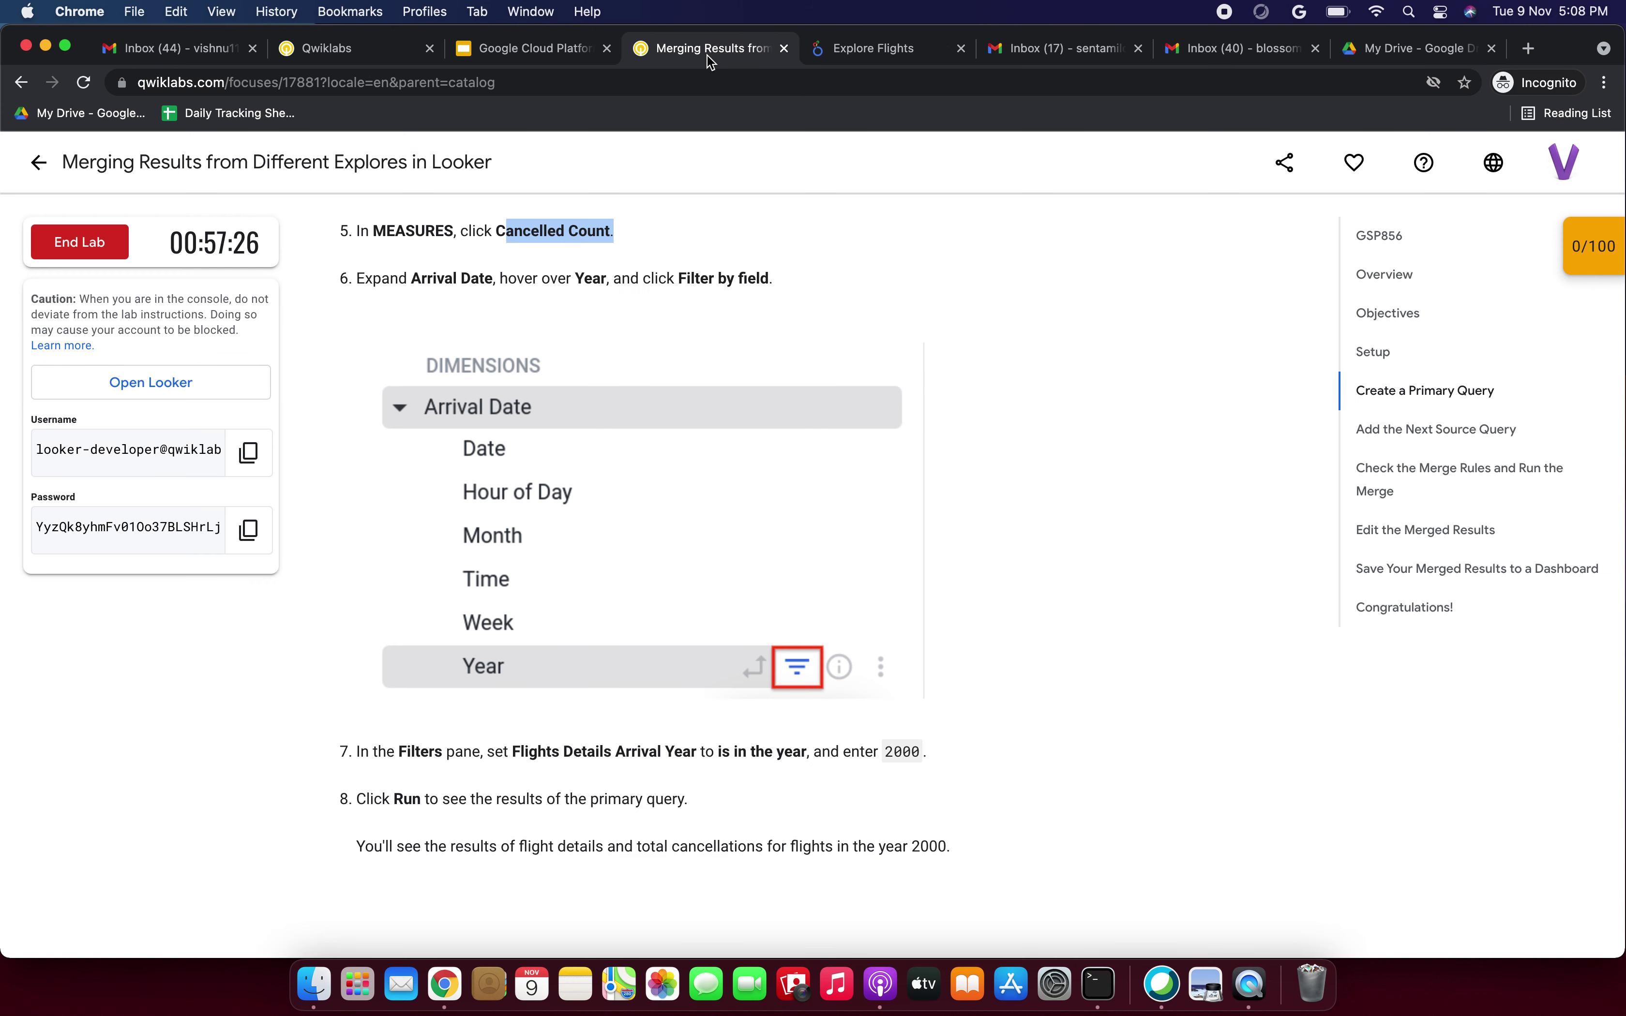
click(907, 54)
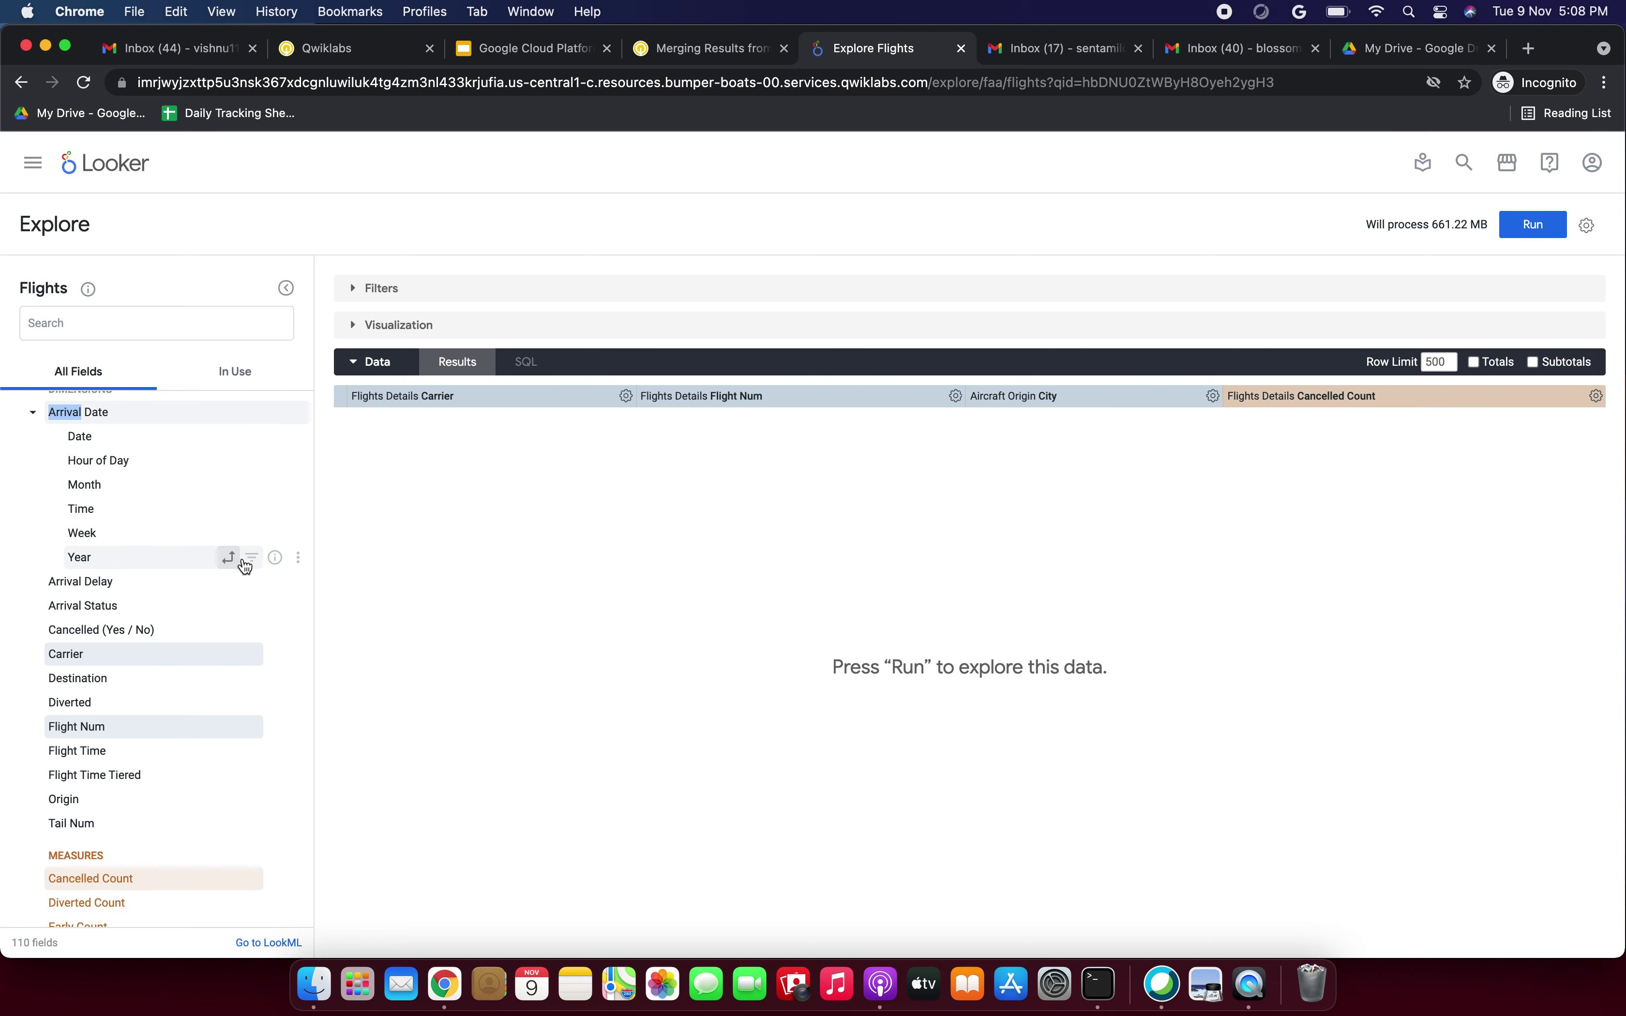
click(252, 557)
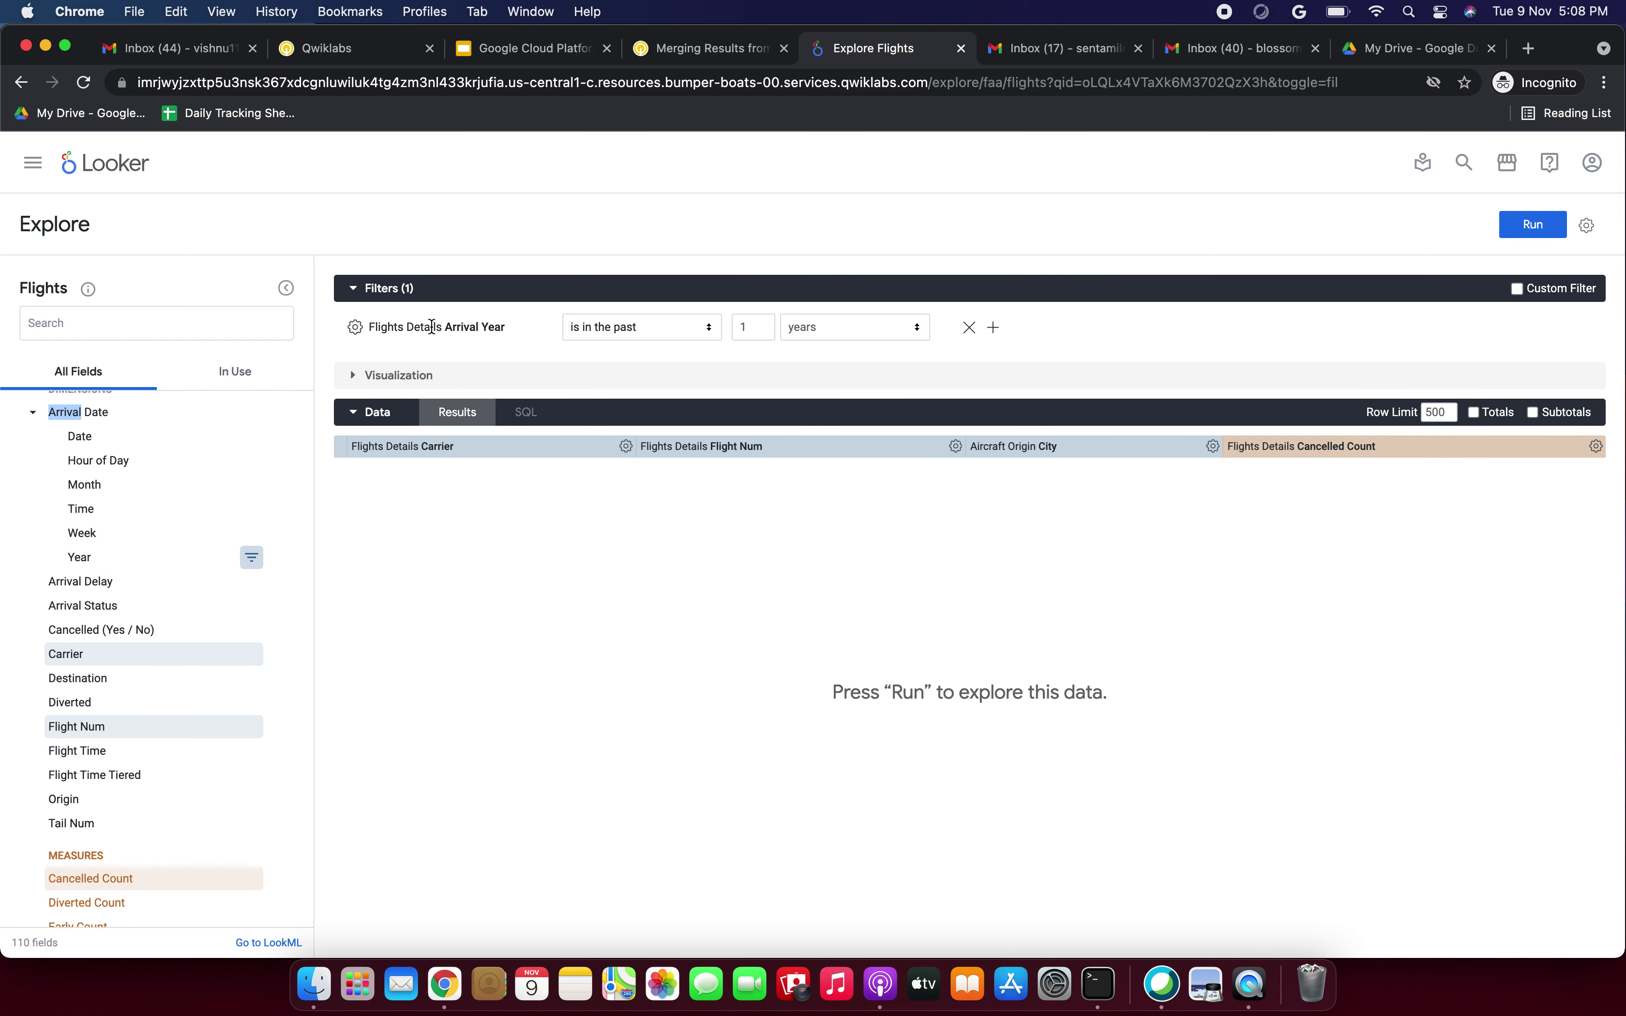
Check the lab's seventh instruction on the Arrival Year filter and copy its year value, 2000.
drag(372, 328, 503, 327)
click(655, 48)
scroll(685, 410, down, 3)
scroll(528, 524, down, 2)
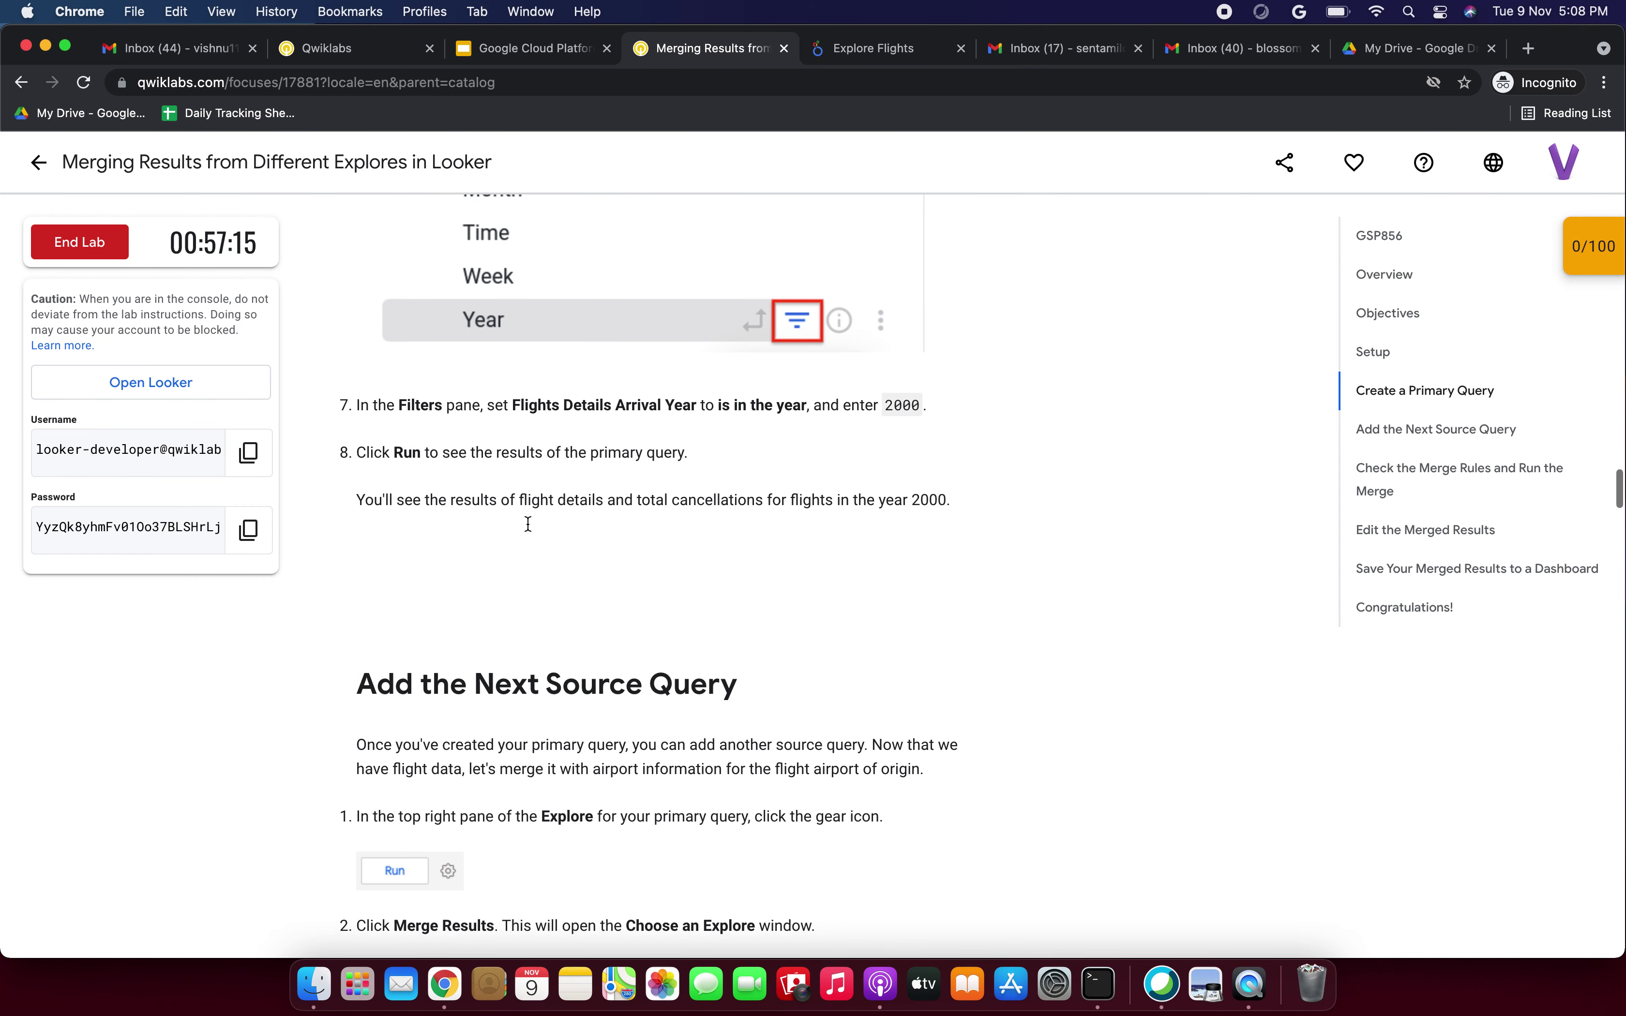
drag(527, 408, 792, 407)
double_click(898, 408)
key(super+c)
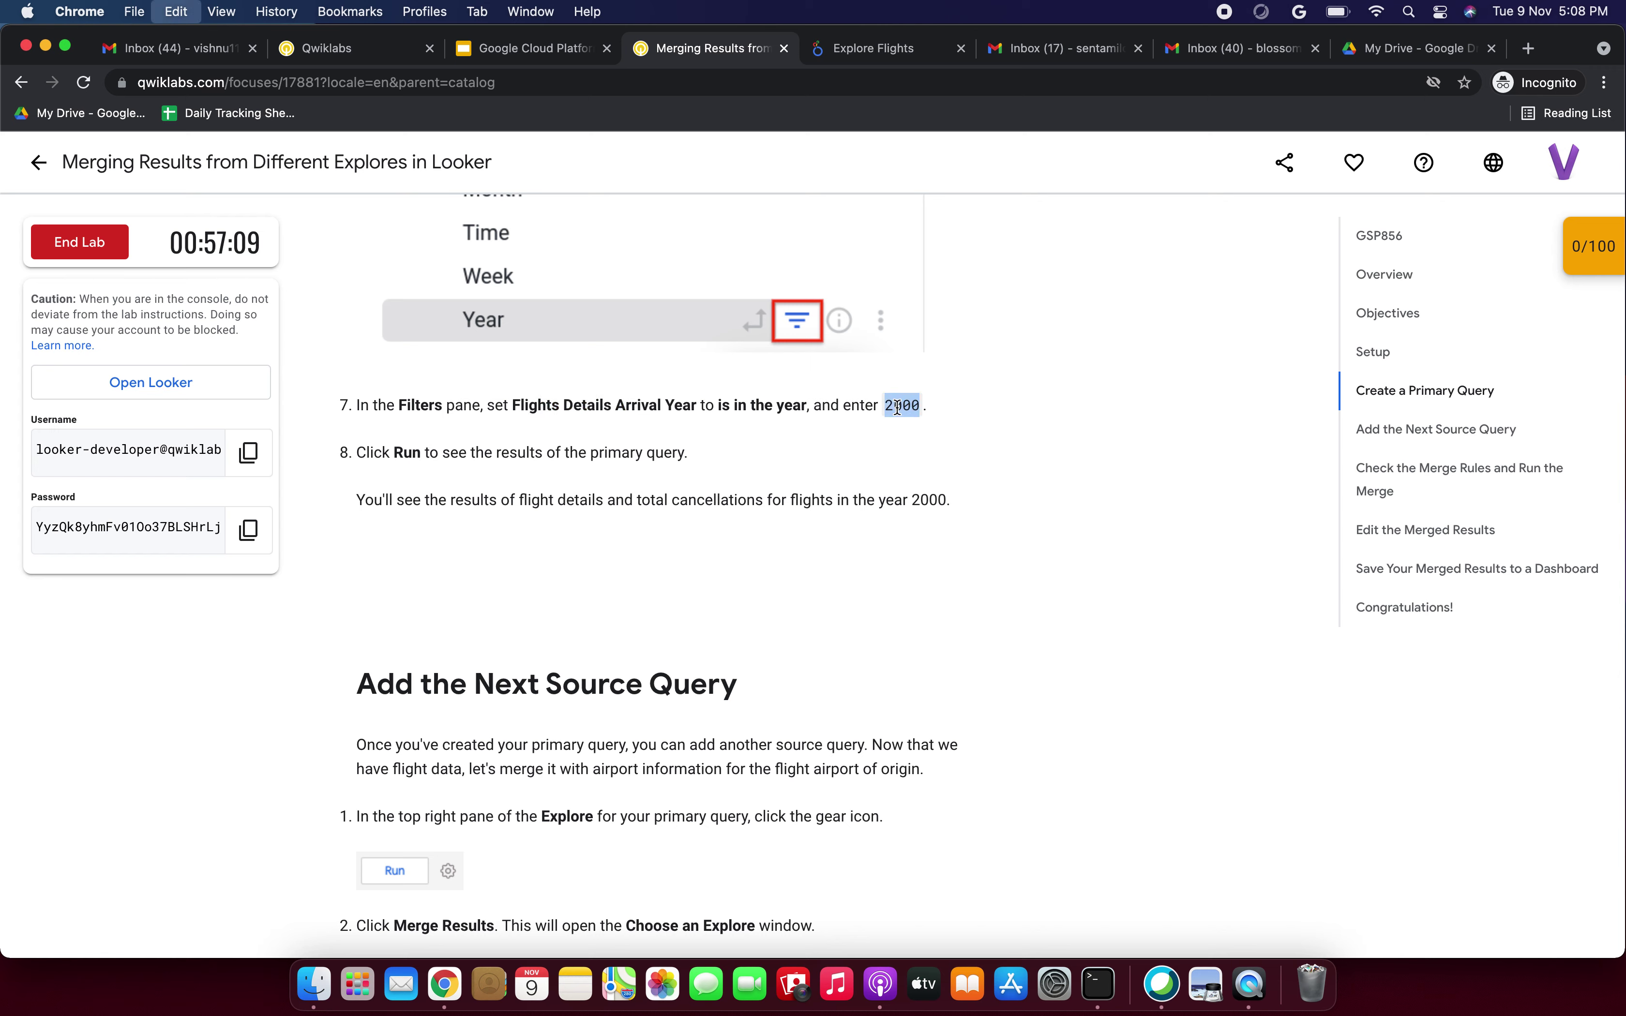
Set the Flights Details Arrival Year filter to "is in the year" with the value 2000.
click(878, 50)
click(666, 329)
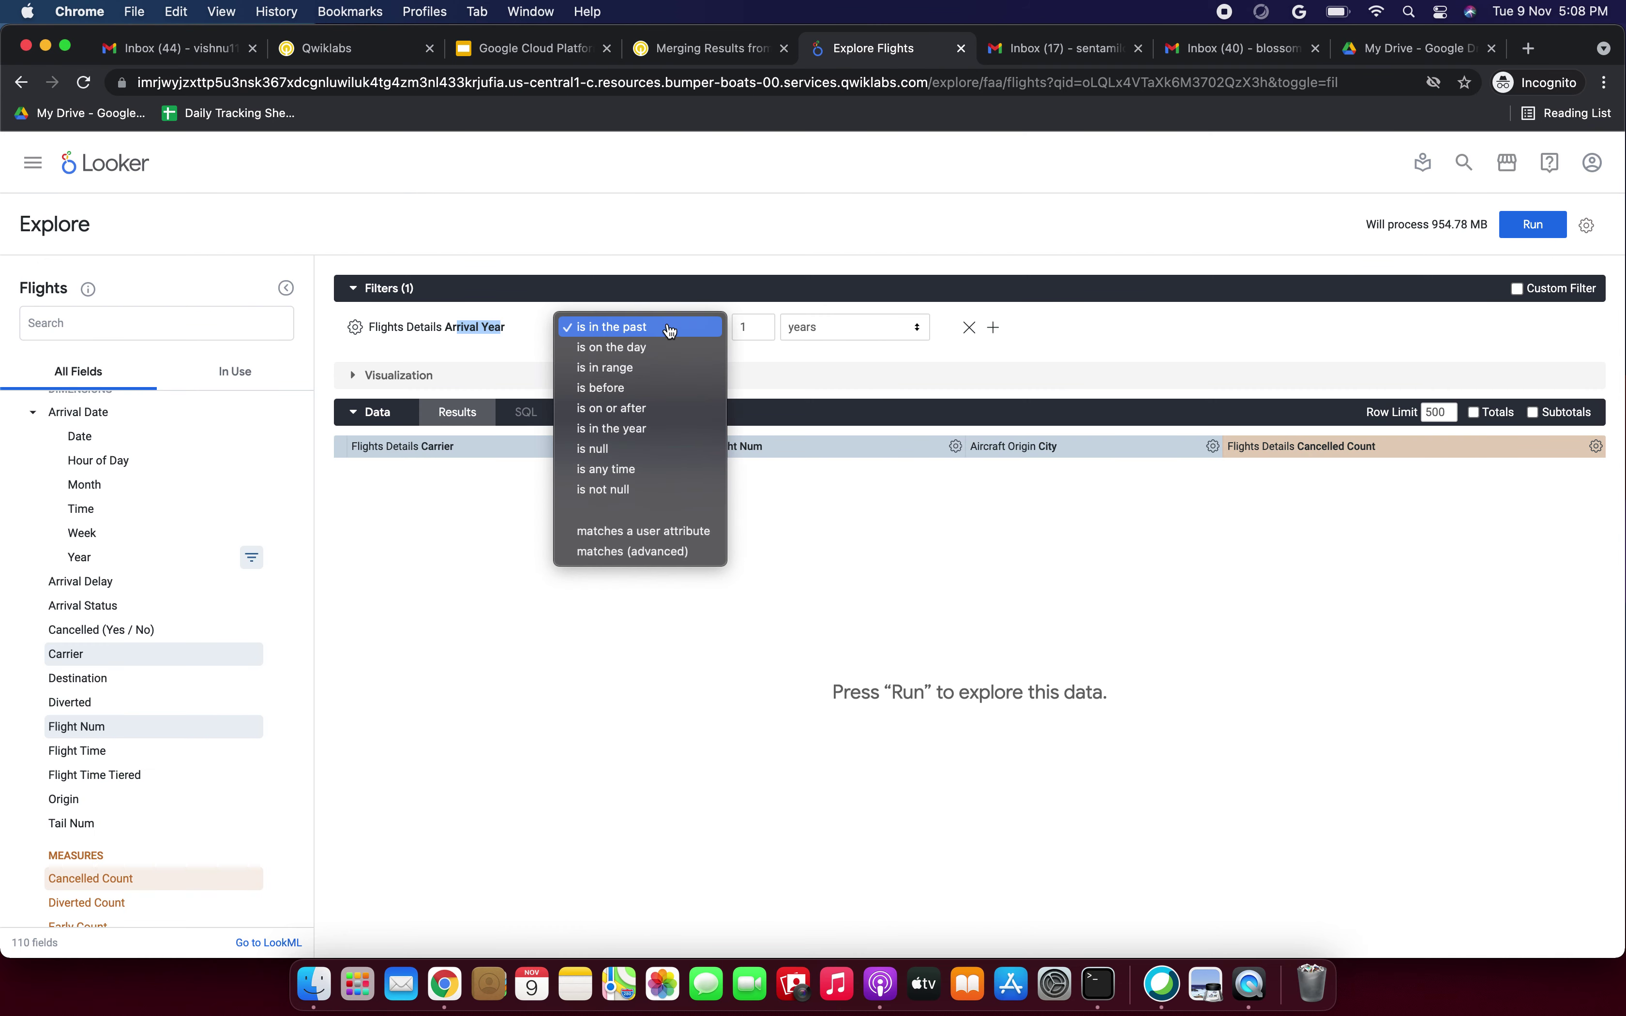
click(639, 422)
click(843, 327)
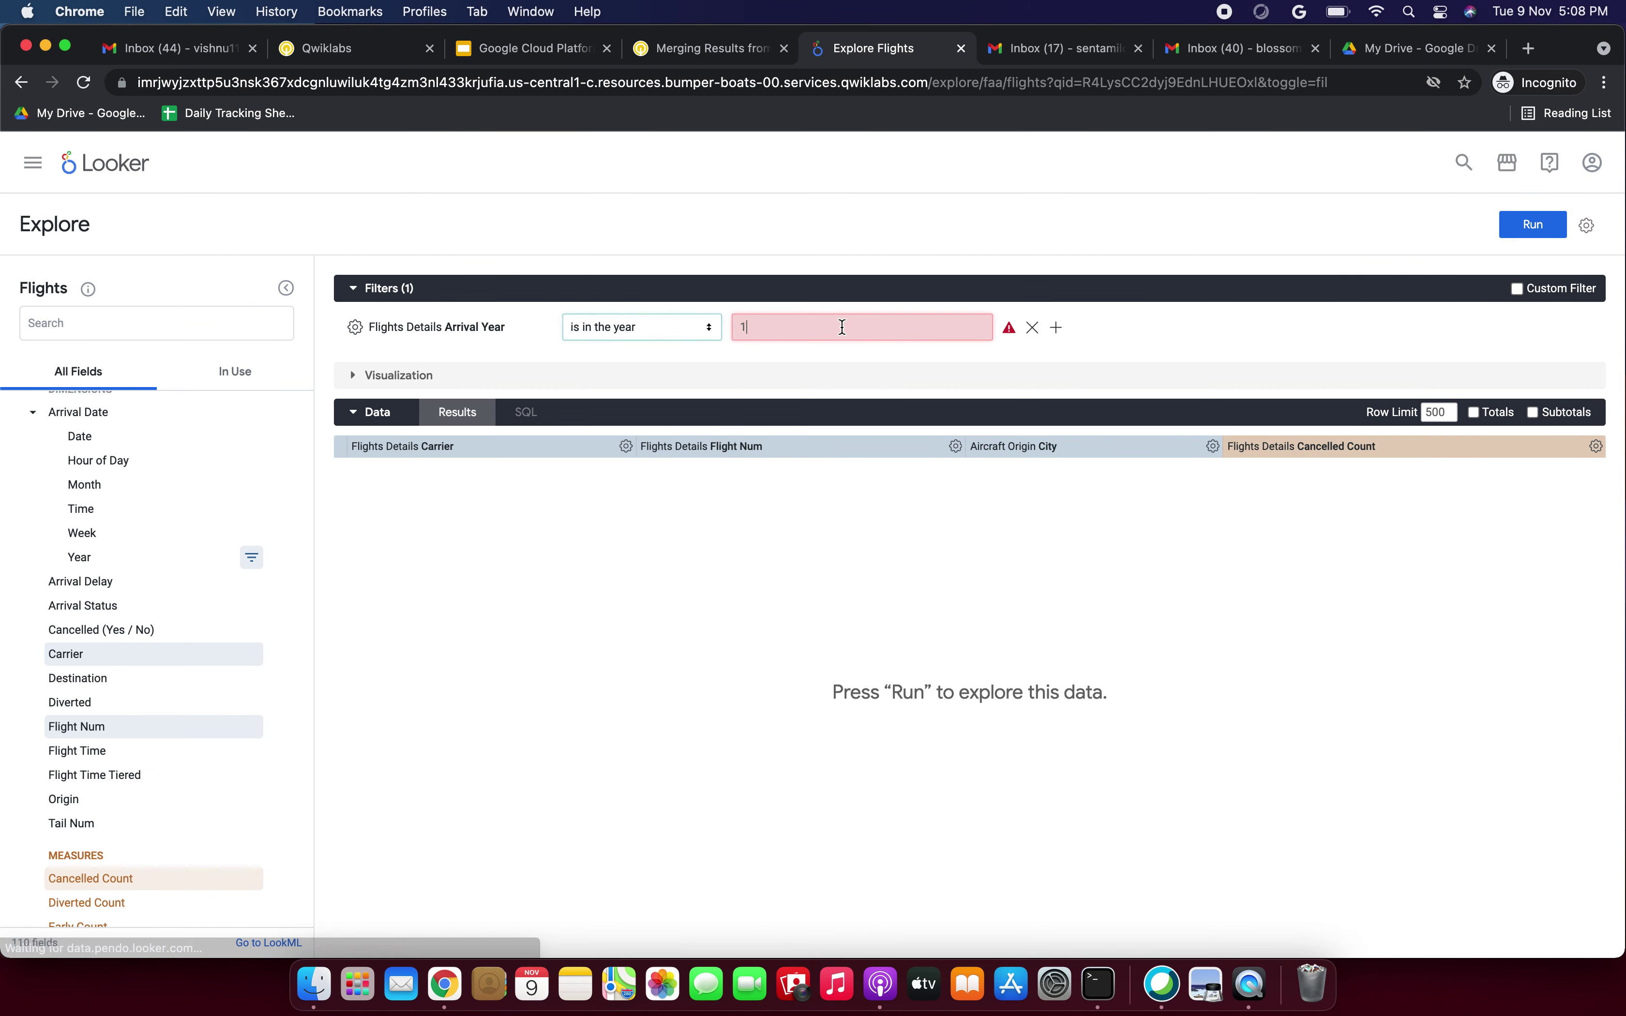
key(super+v)
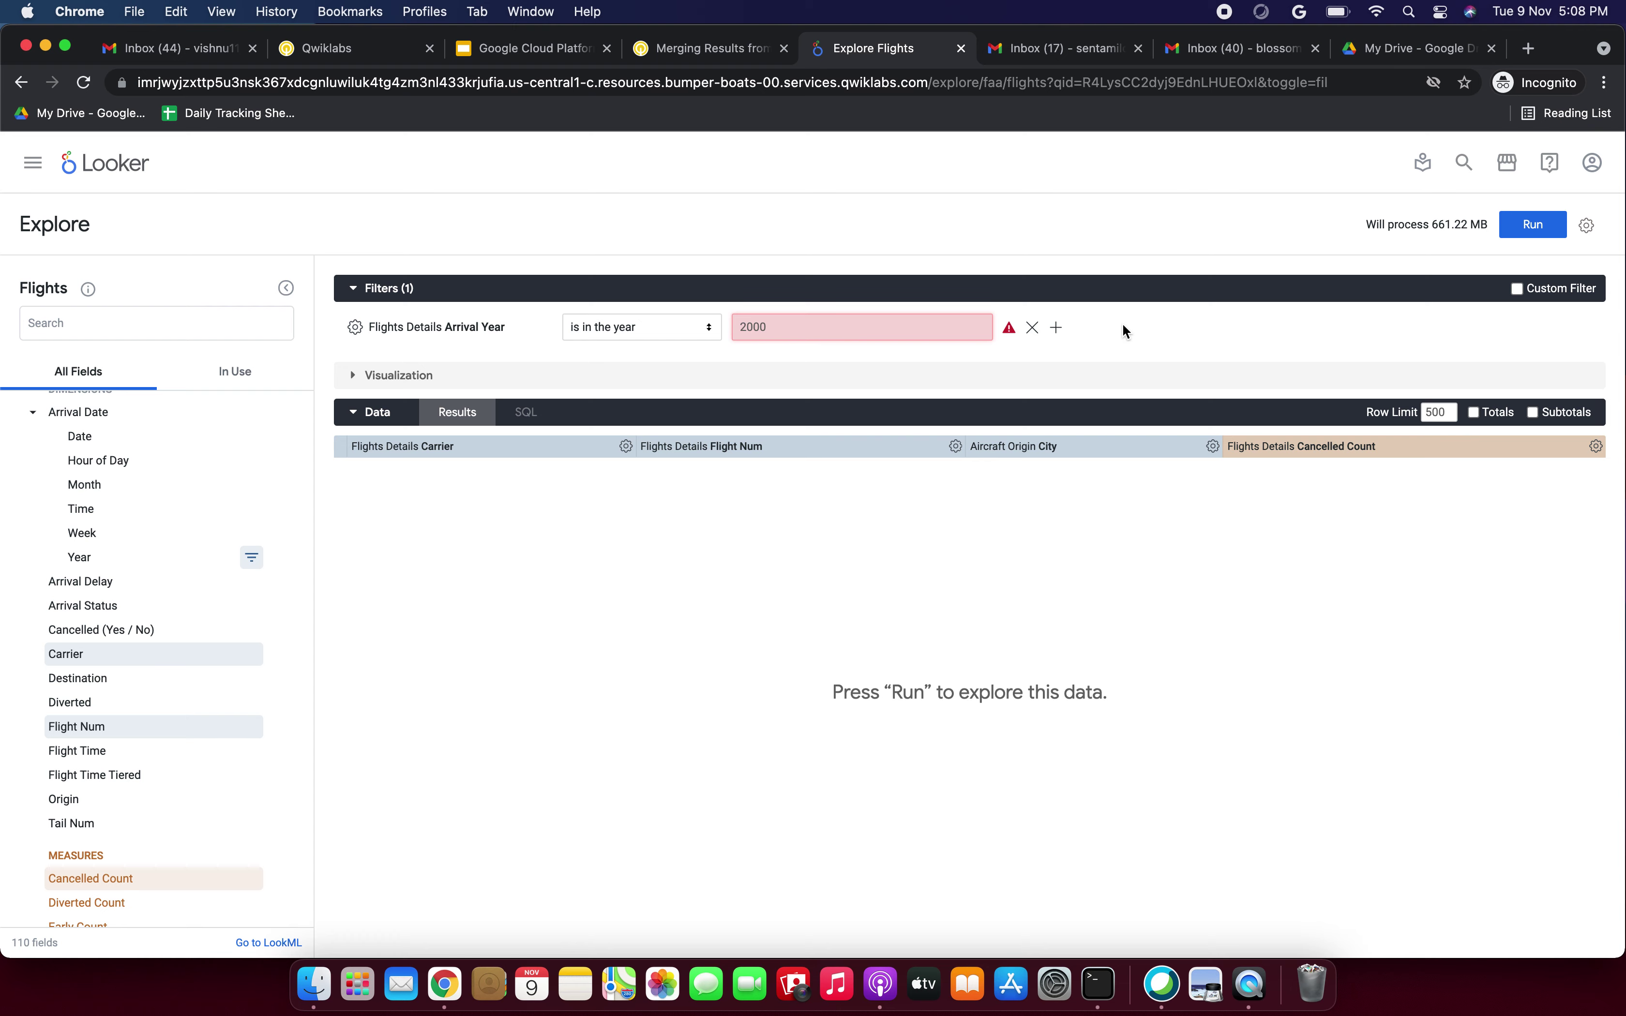
Following the lab's eighth instruction, run the primary Flights query.
click(714, 52)
scroll(437, 403, down, 2)
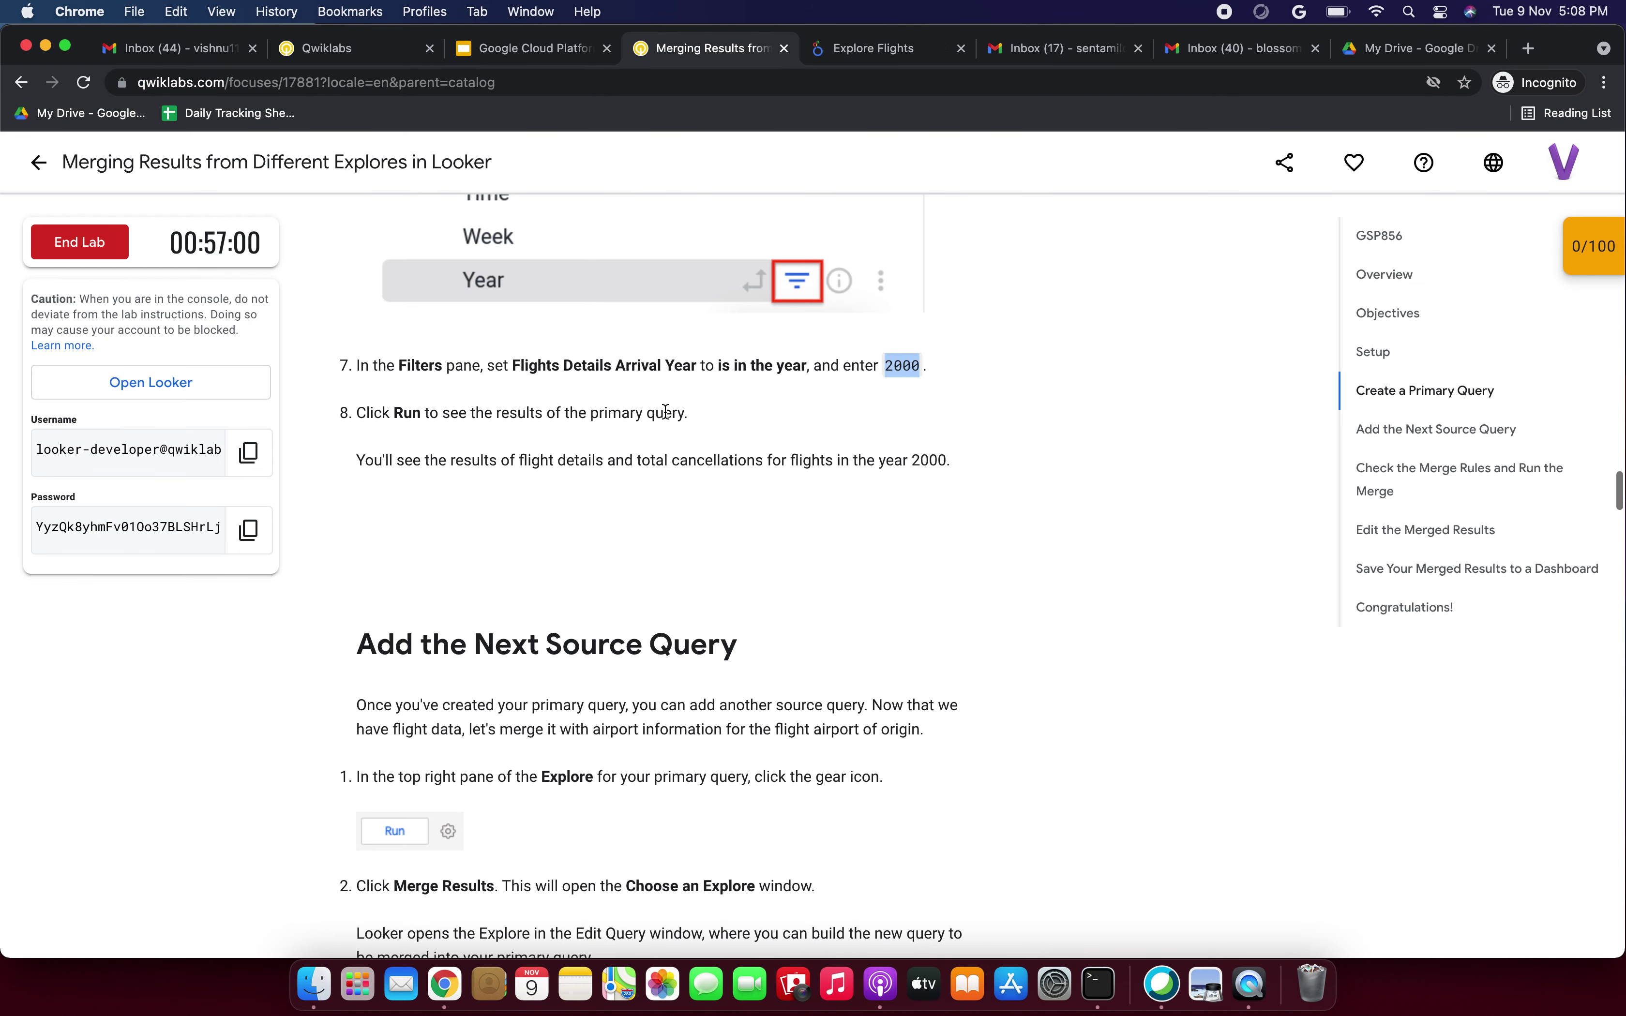
drag(374, 383, 450, 387)
drag(566, 392, 633, 388)
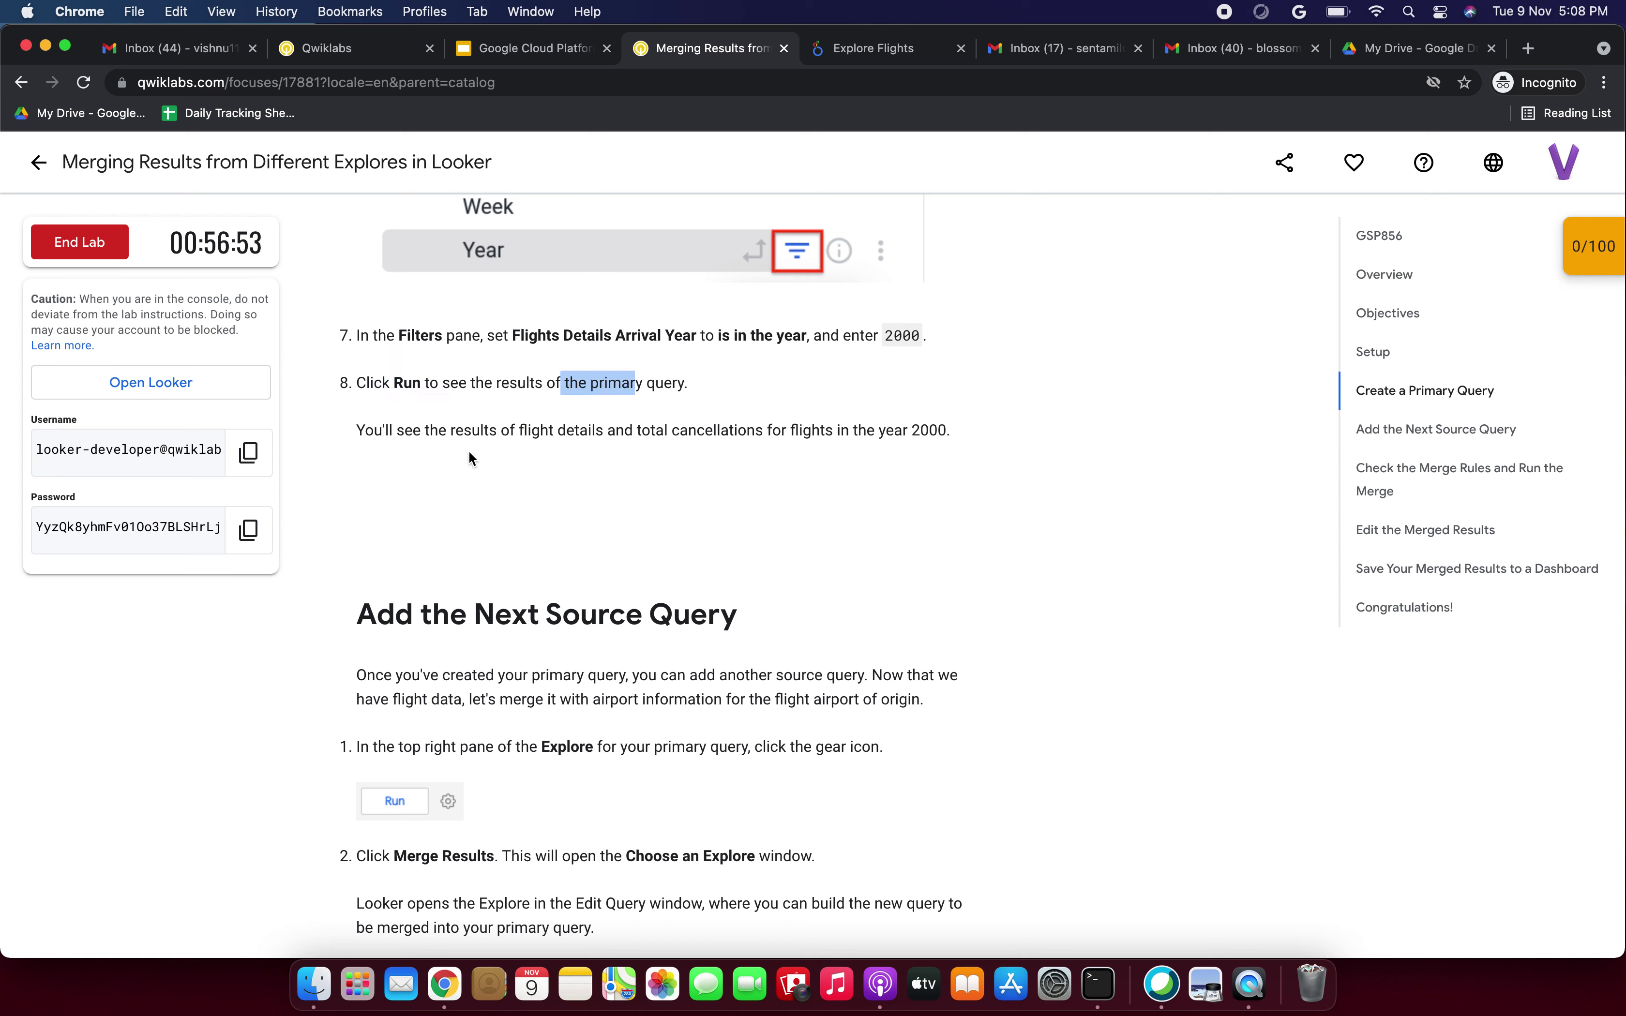
click(867, 48)
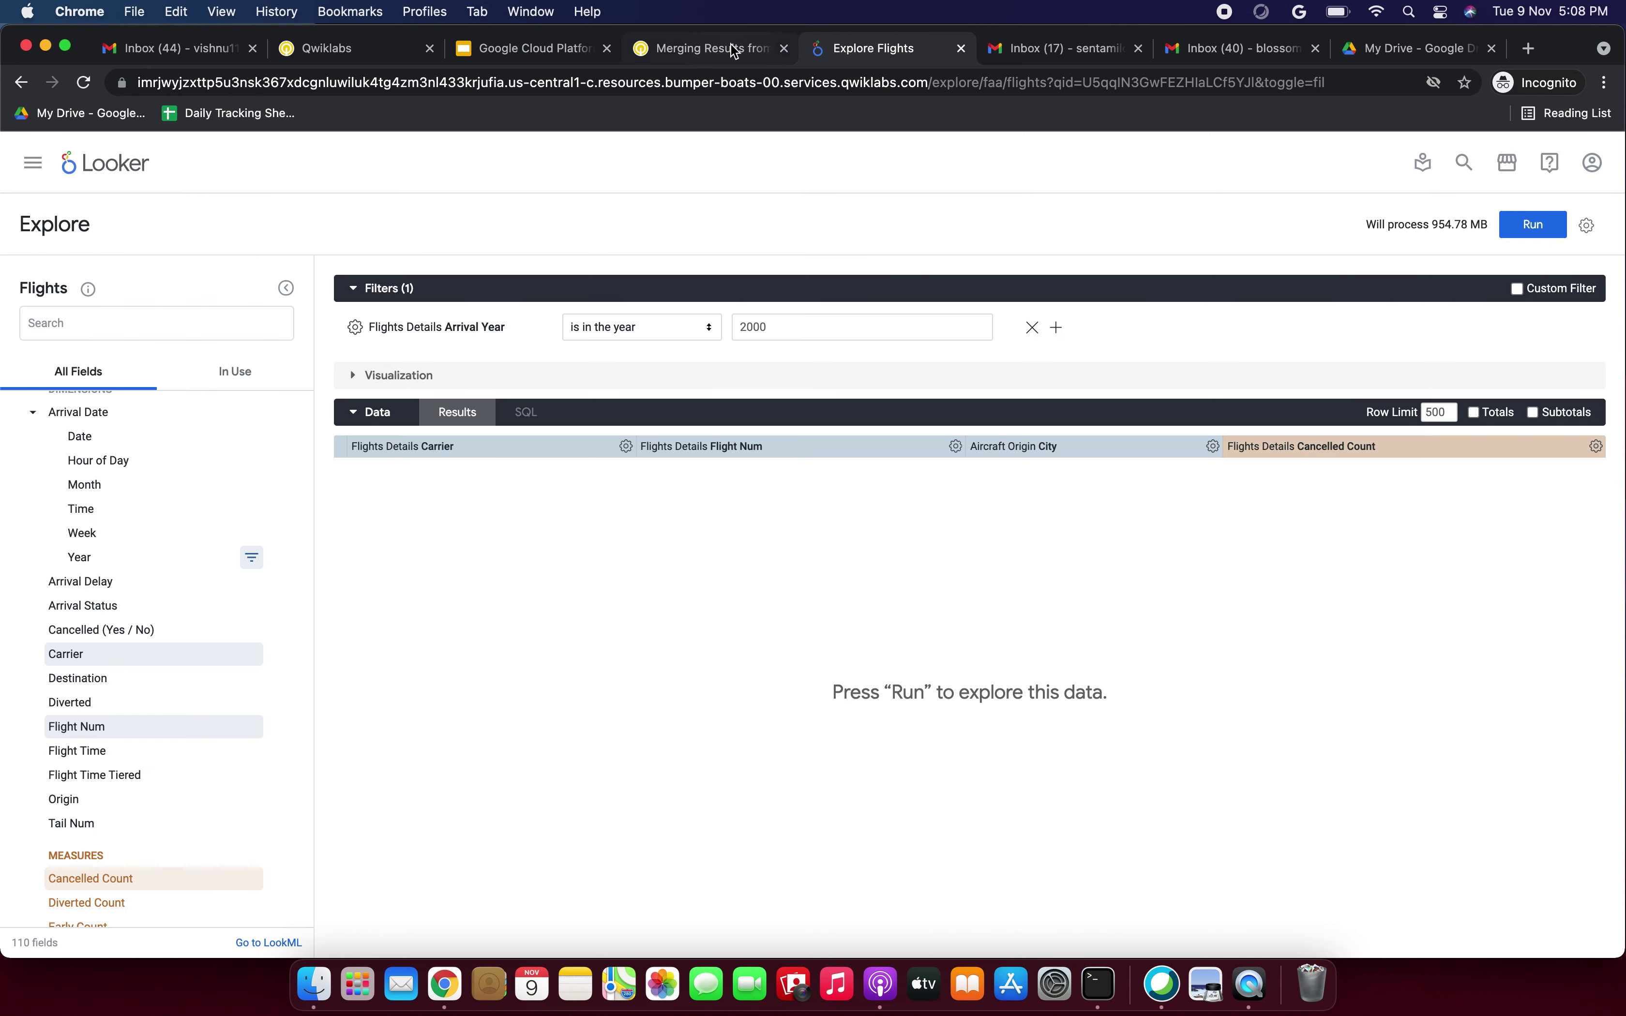
click(734, 51)
click(868, 48)
click(1530, 228)
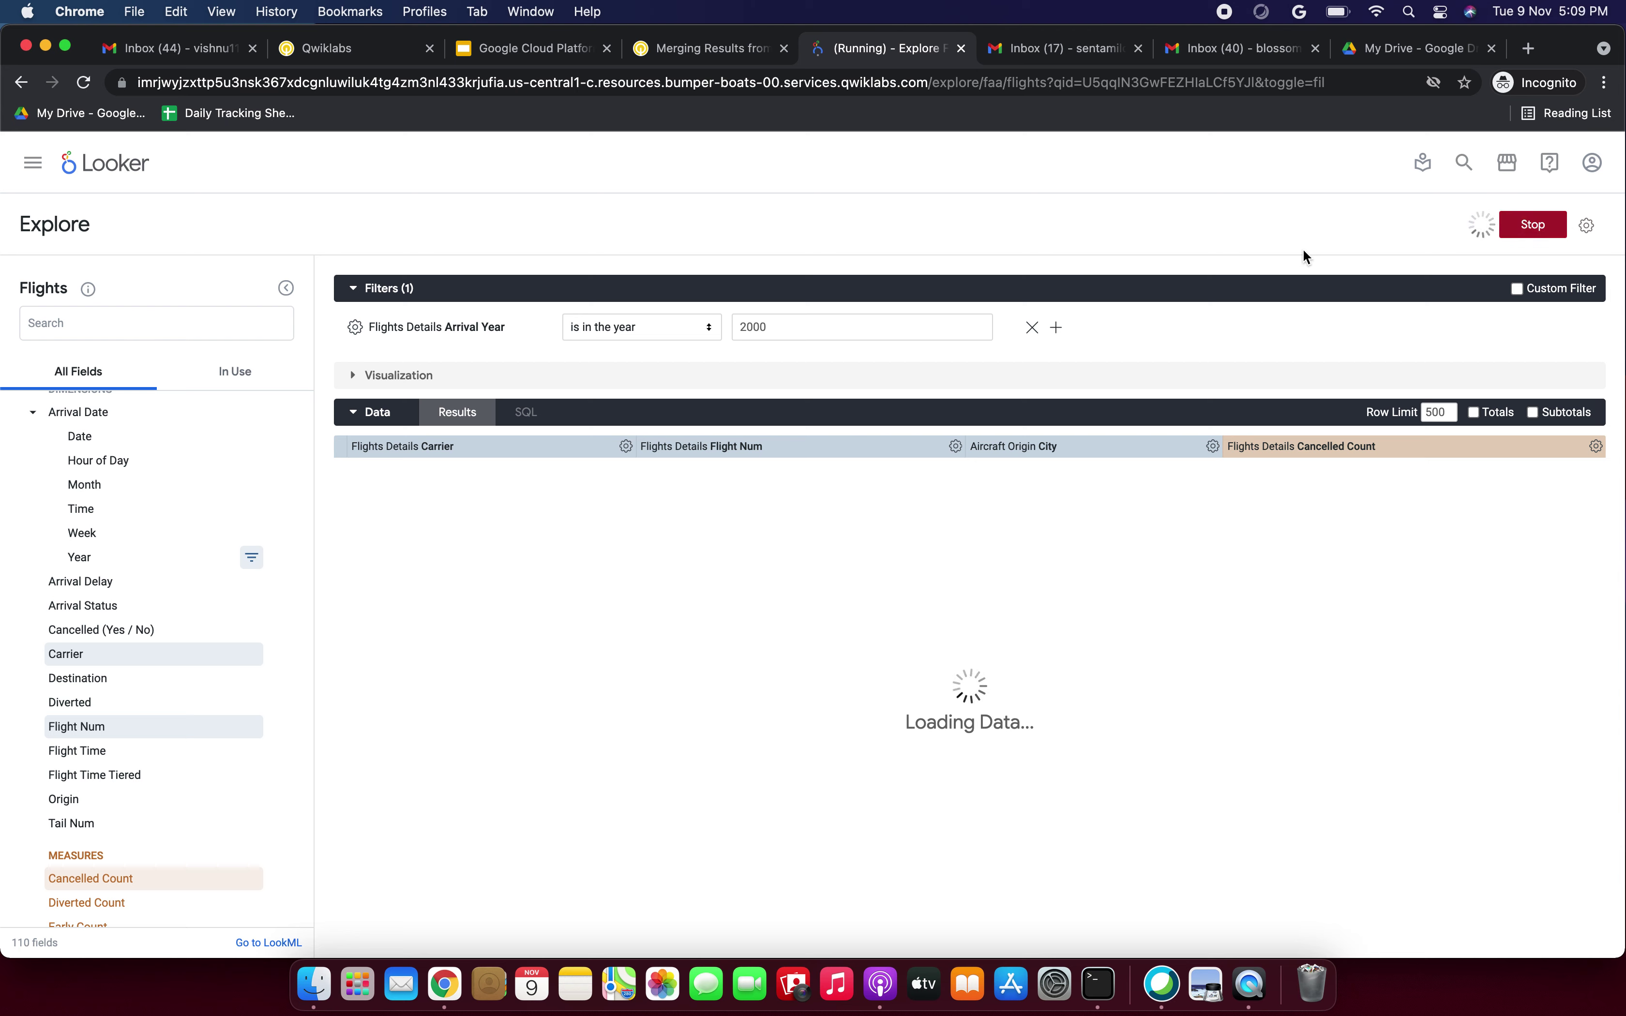
Examine the primary query's result rows and the Cancelled Count values for each carrier, flight number and origin city.
click(716, 54)
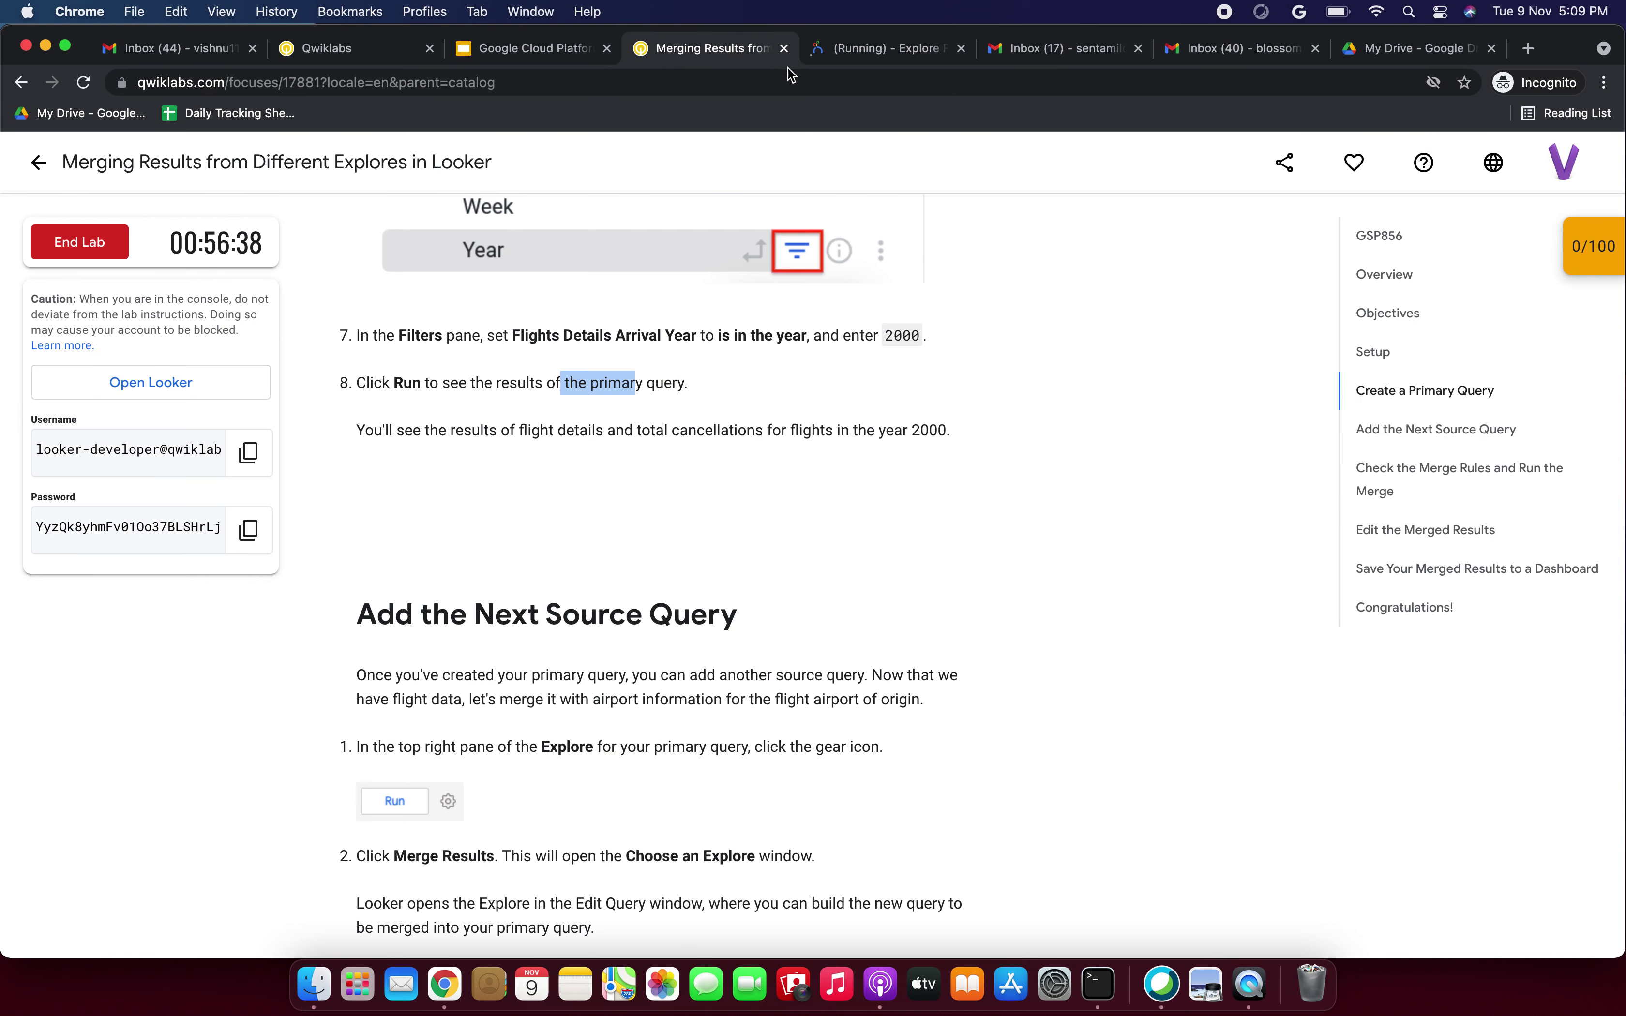
click(884, 52)
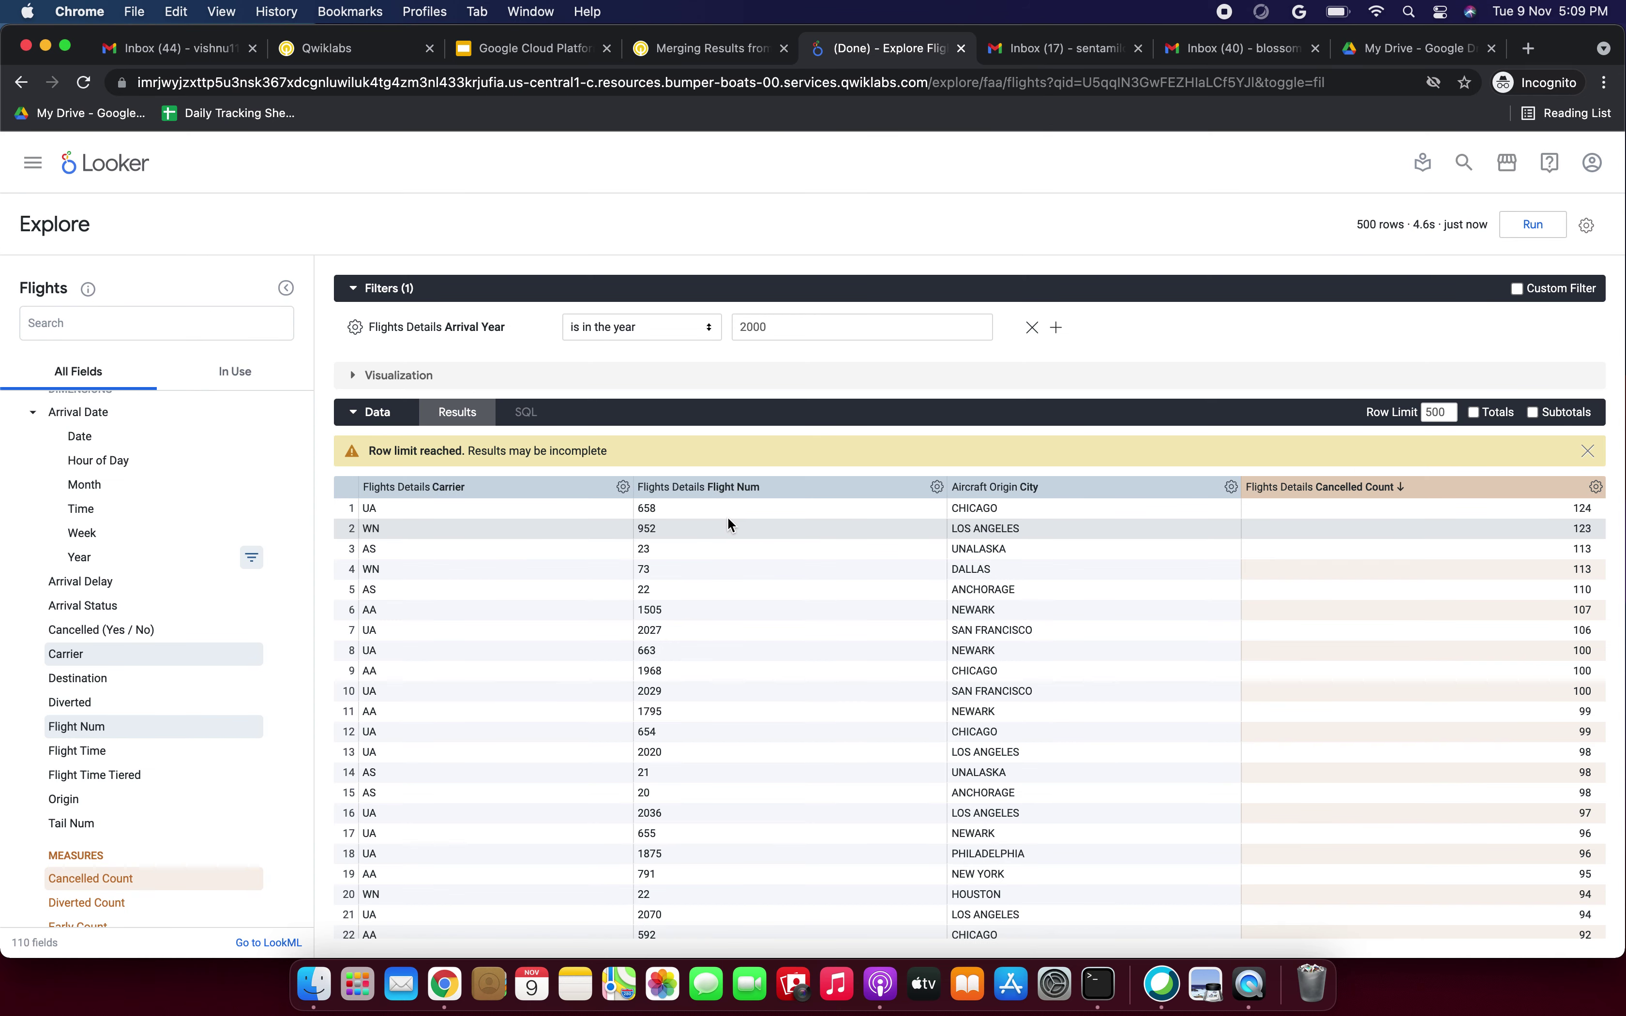
scroll(581, 719, down, 1)
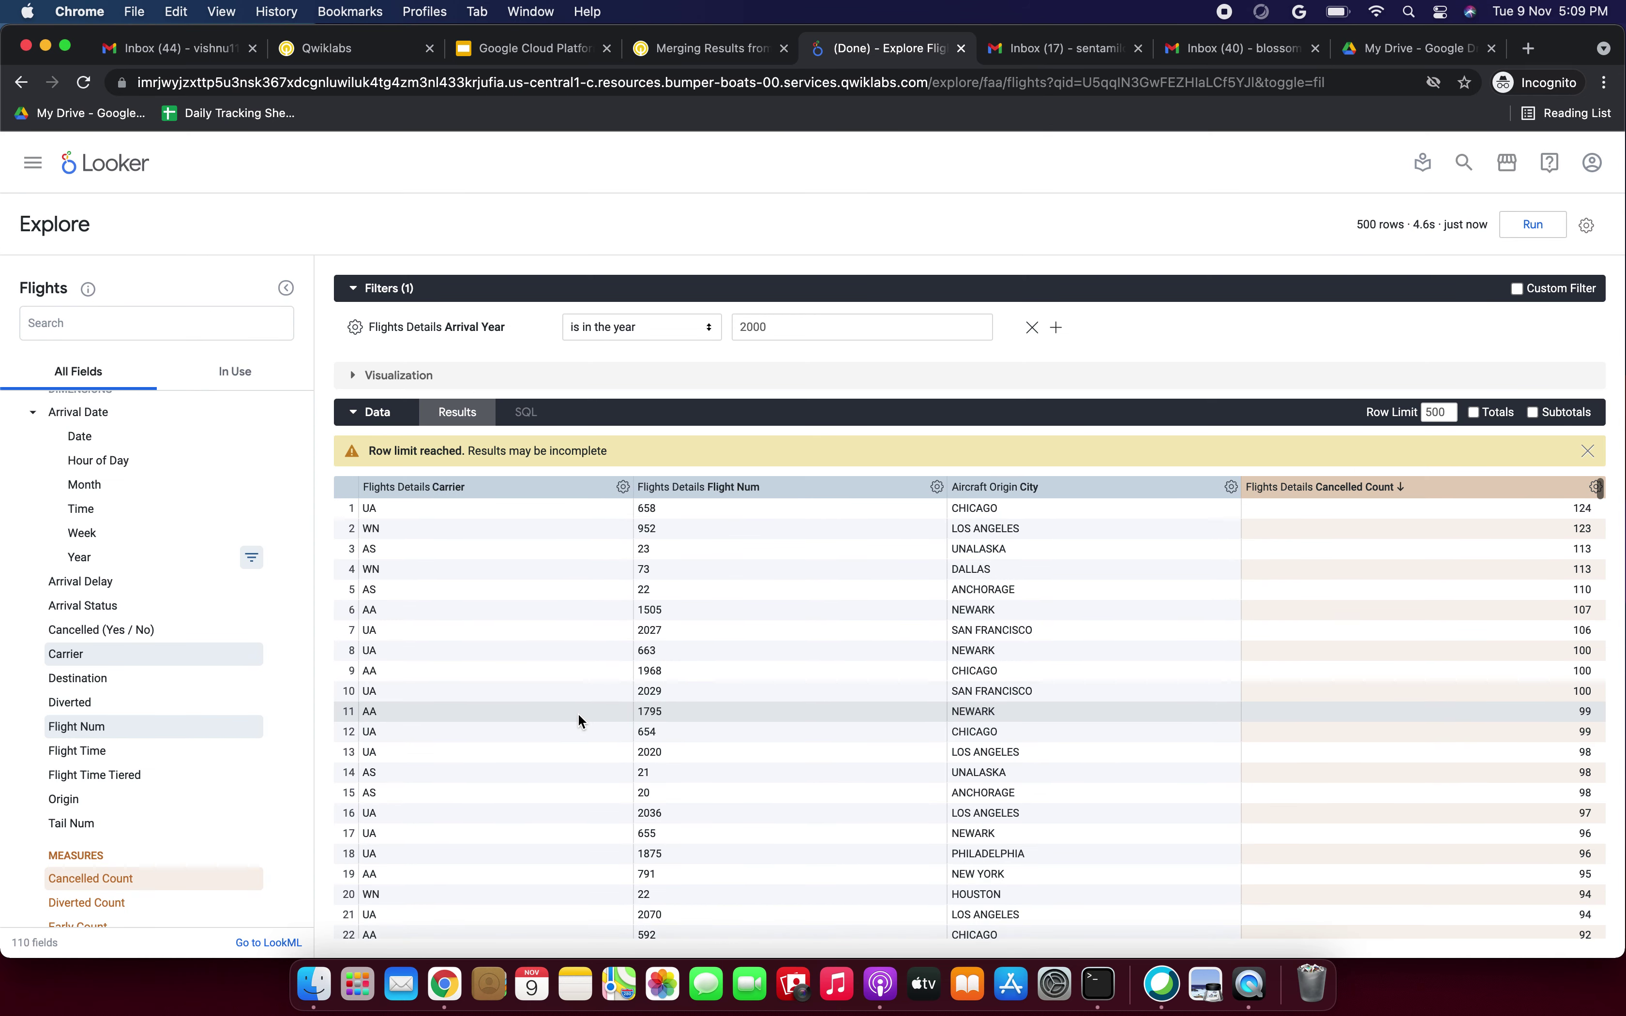
scroll(578, 715, down, 20)
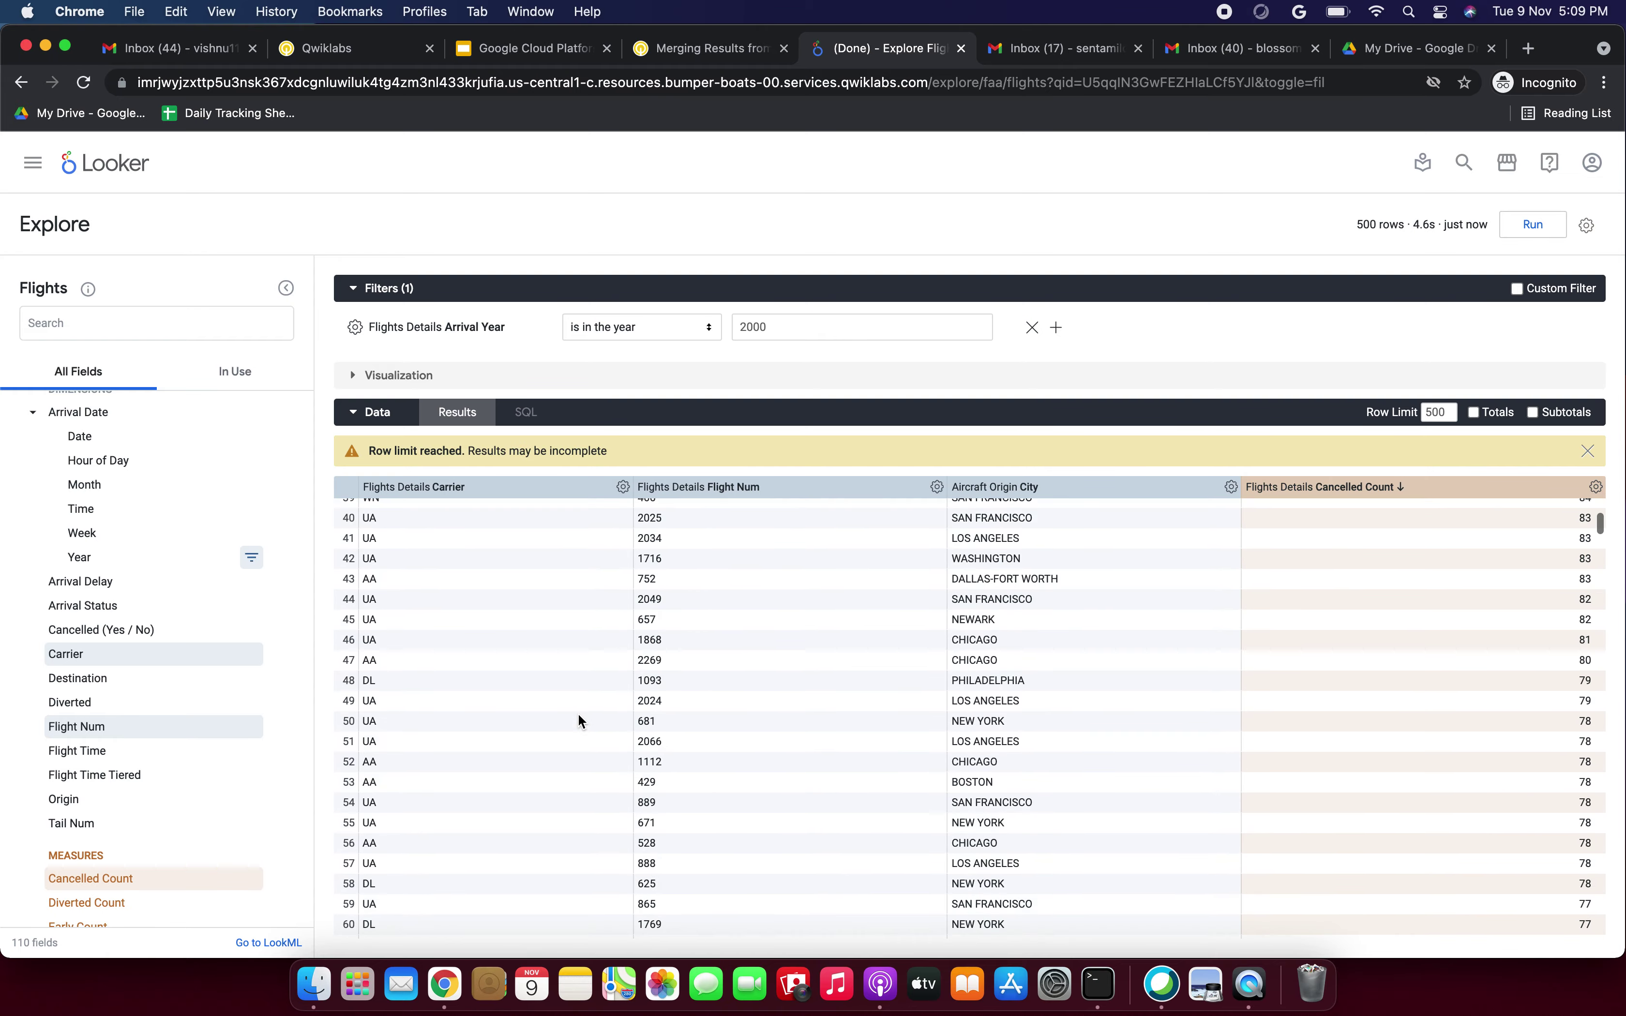
scroll(577, 713, down, 15)
scroll(578, 713, up, 18)
scroll(578, 714, up, 20)
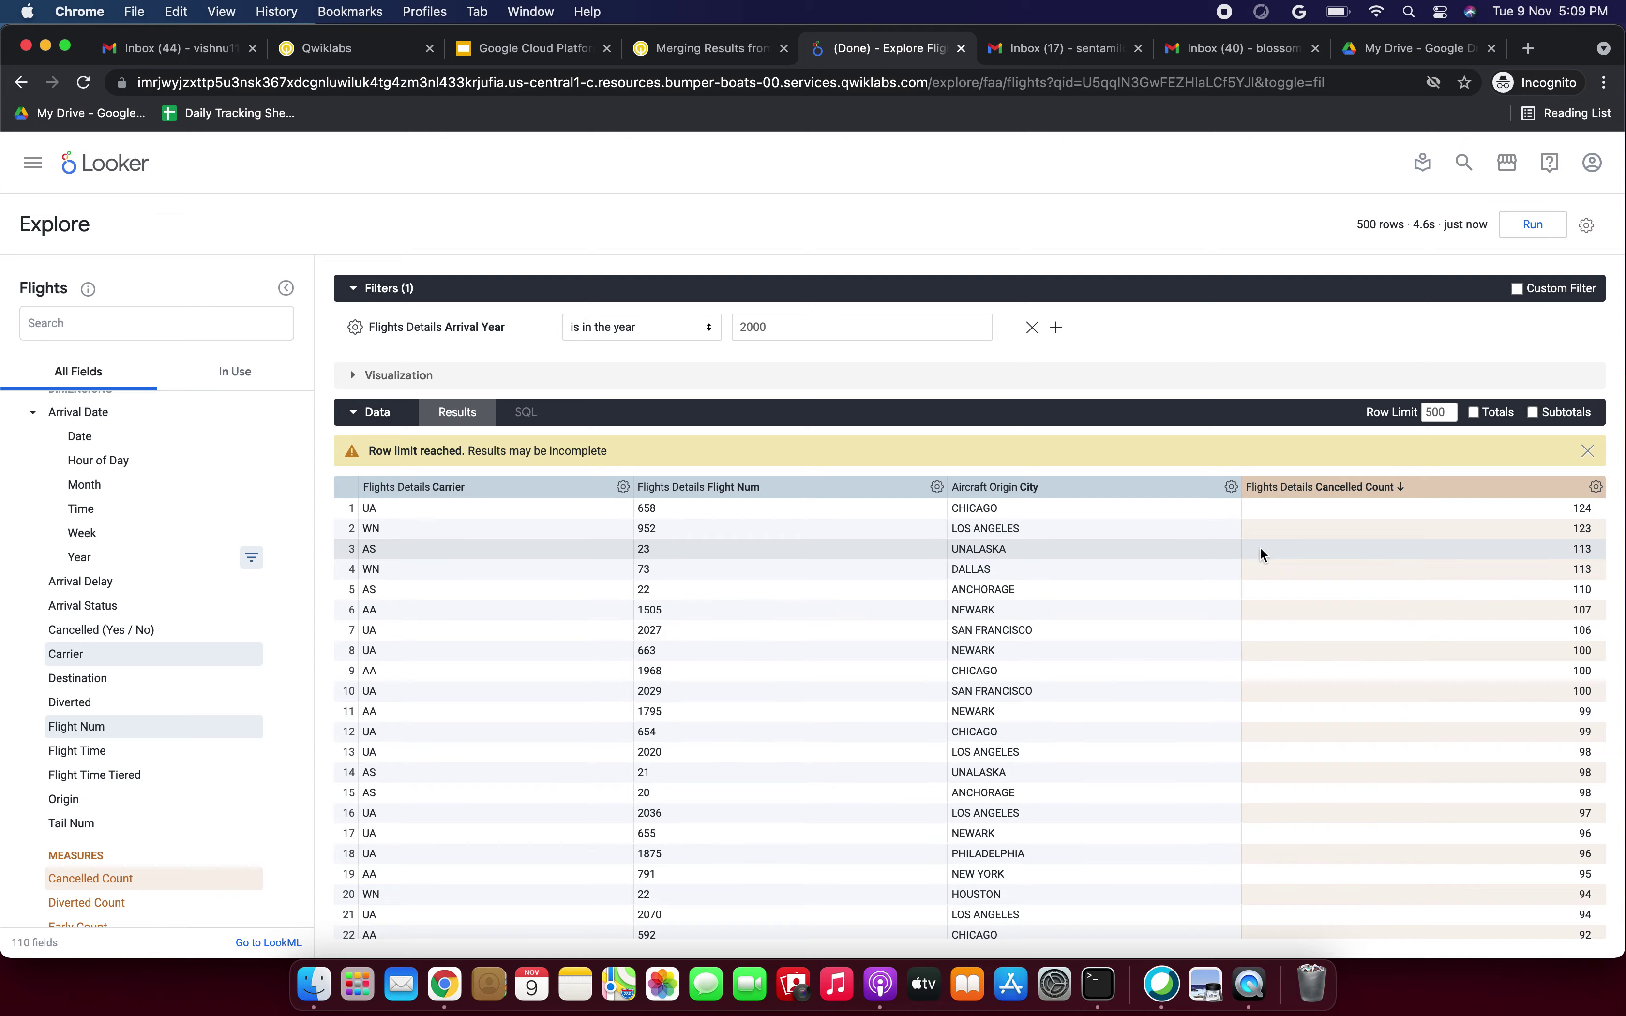
scroll(1389, 649, down, 20)
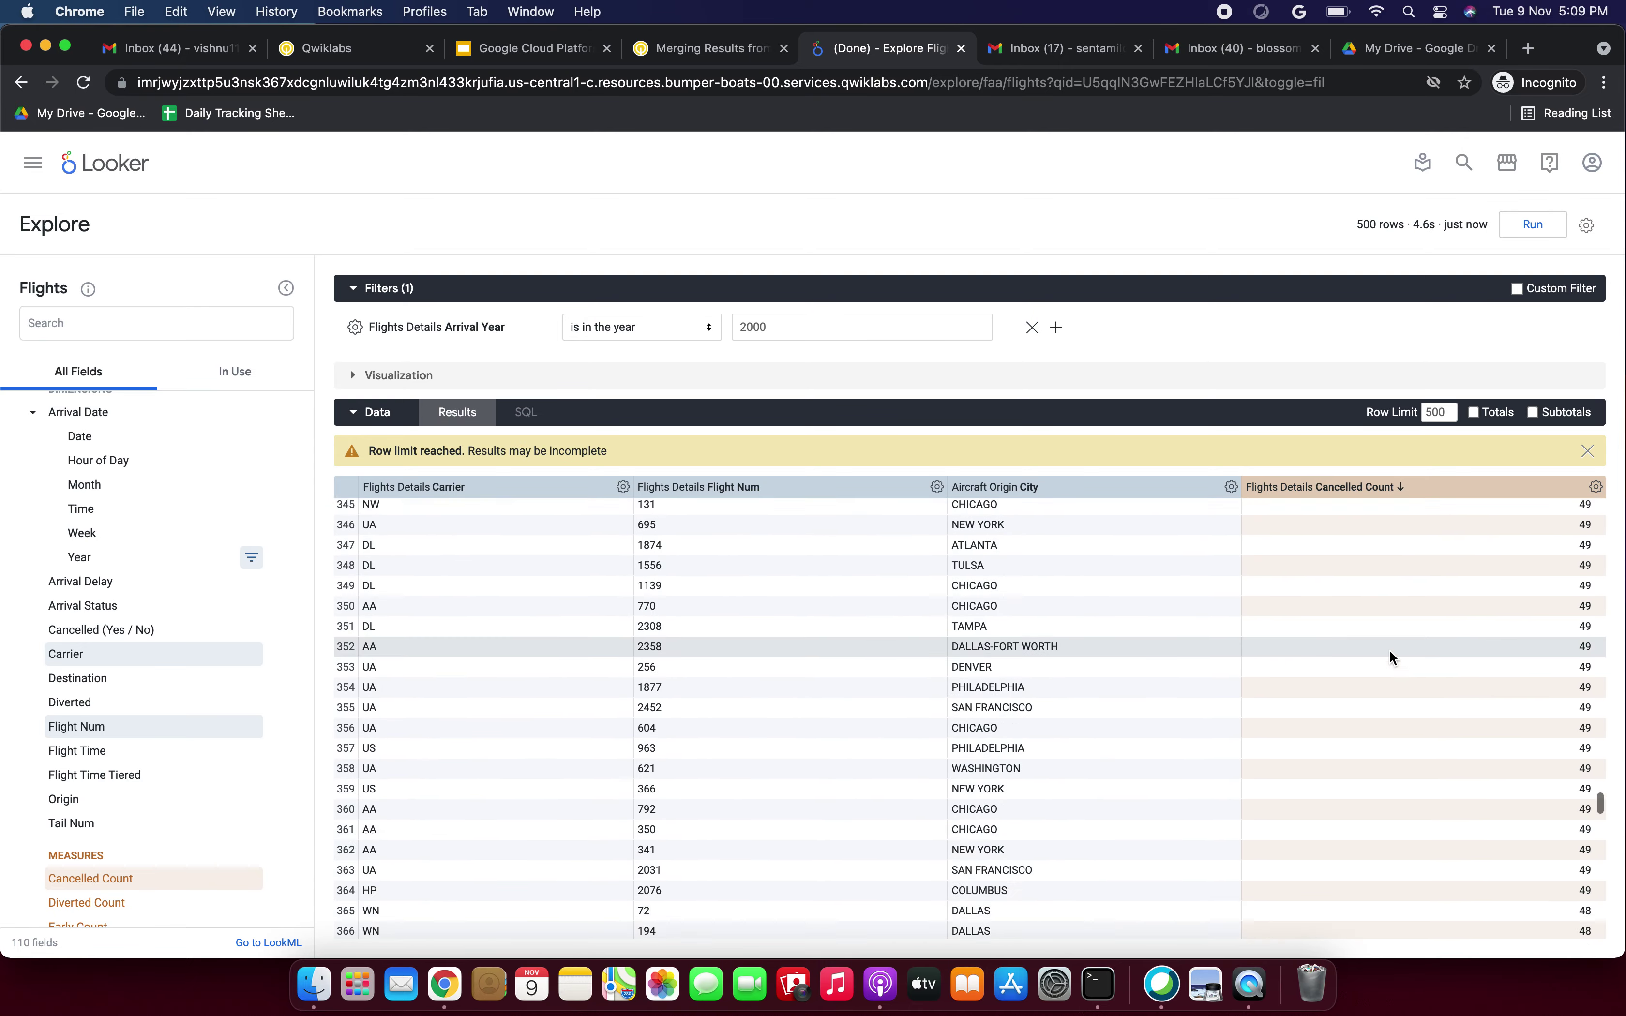
scroll(1390, 650, up, 20)
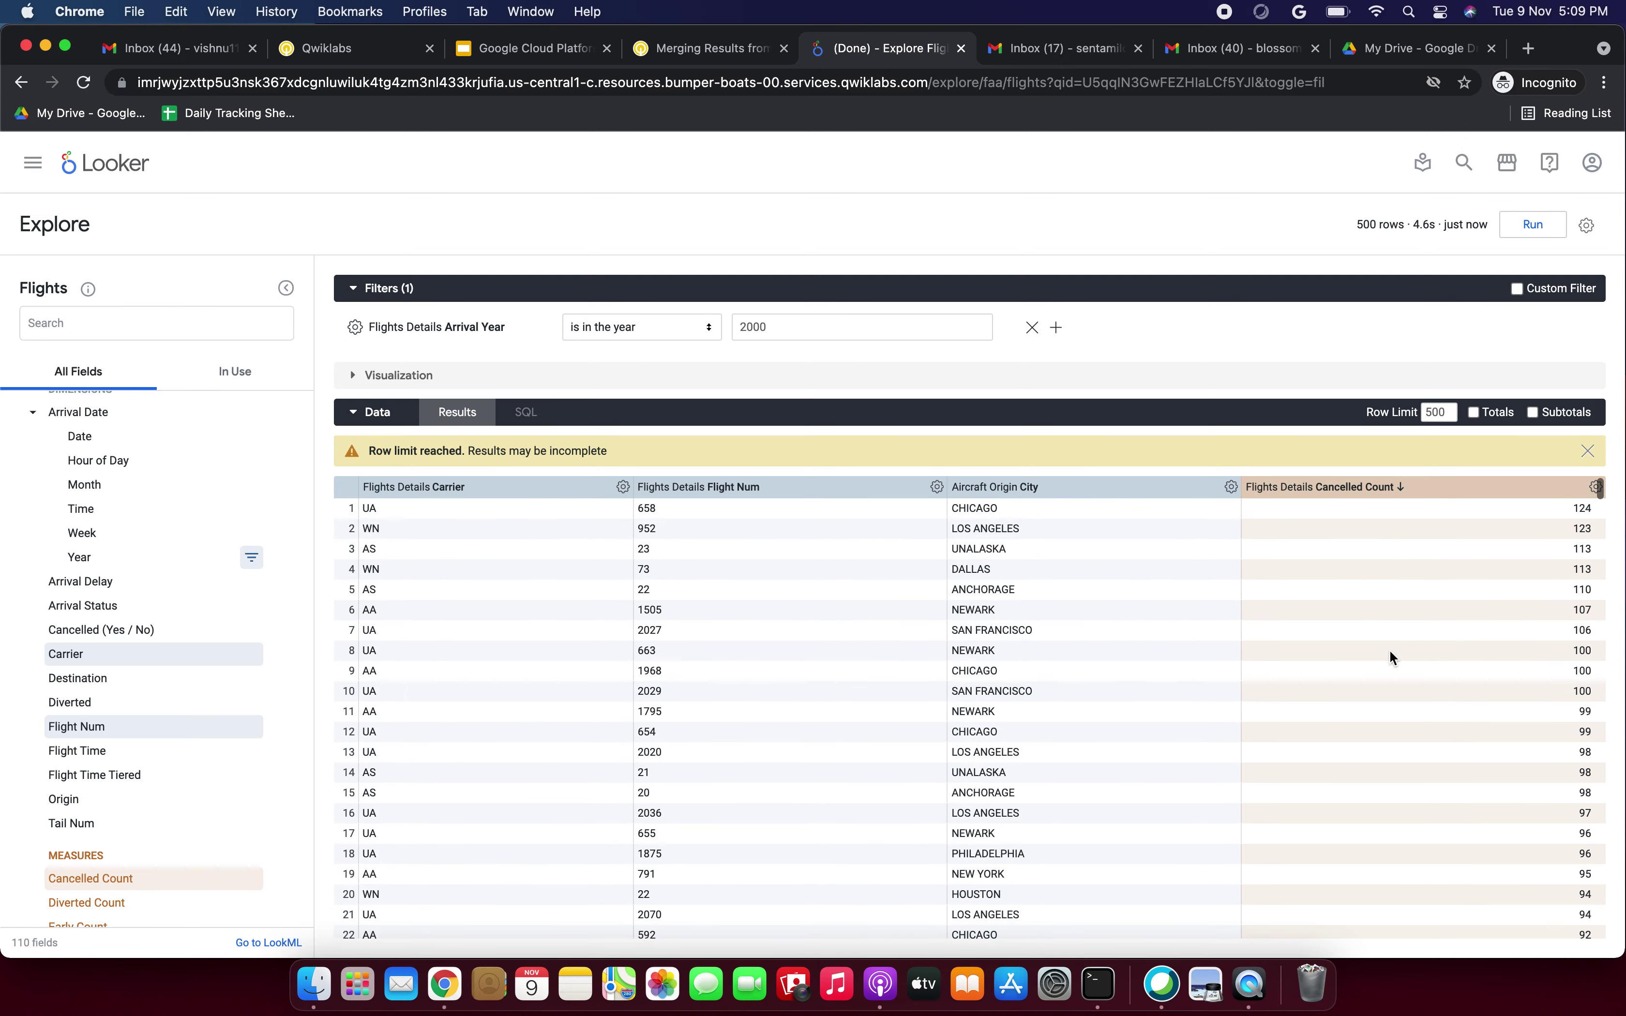
Read the lab's Add the Next Source Query section and open the primary query's Explore actions, as its first instruction says.
click(711, 50)
scroll(692, 463, down, 5)
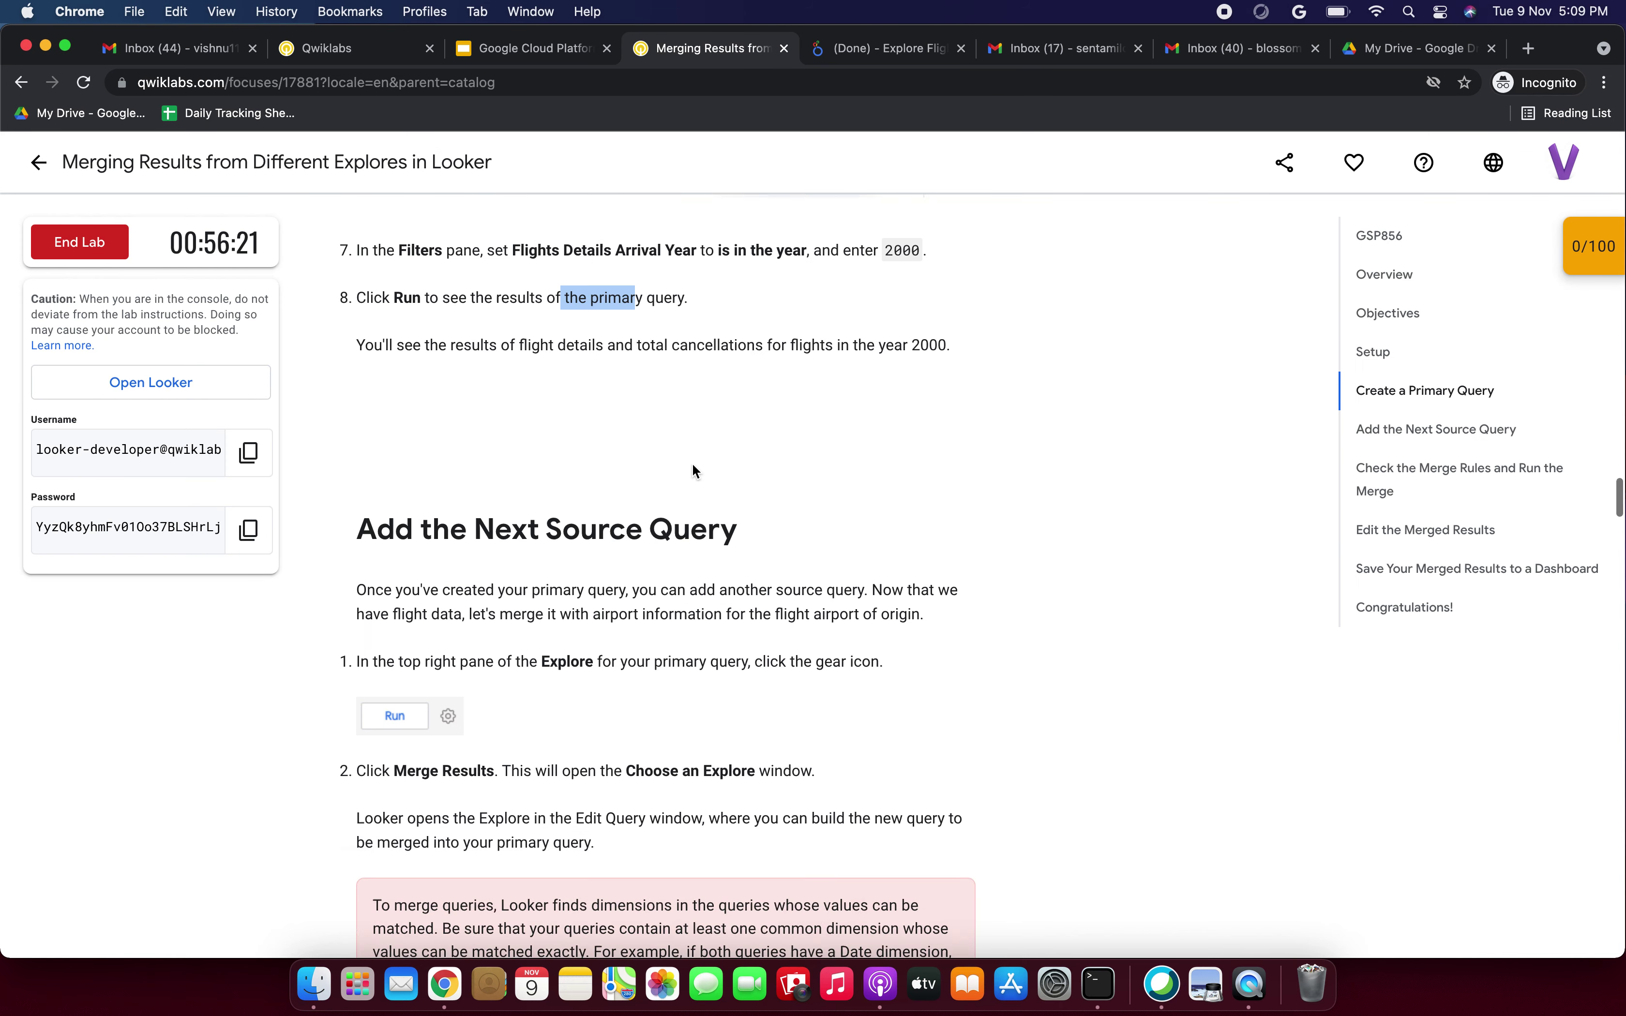
scroll(692, 464, down, 2)
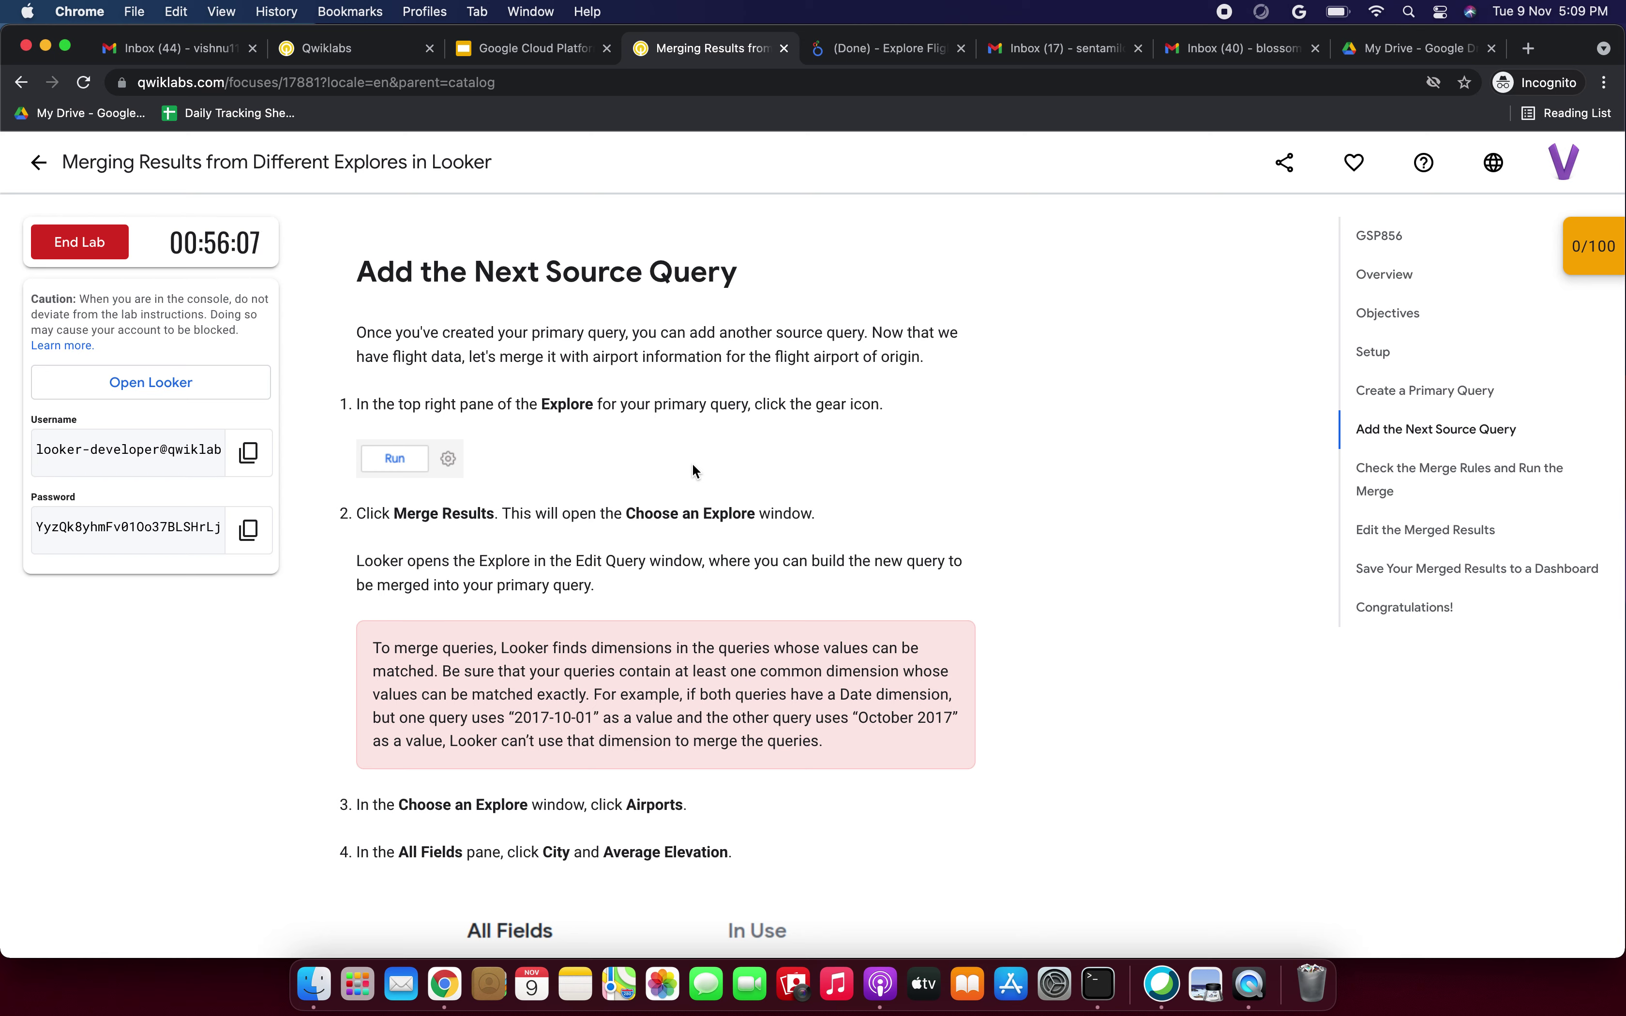
scroll(692, 465, down, 2)
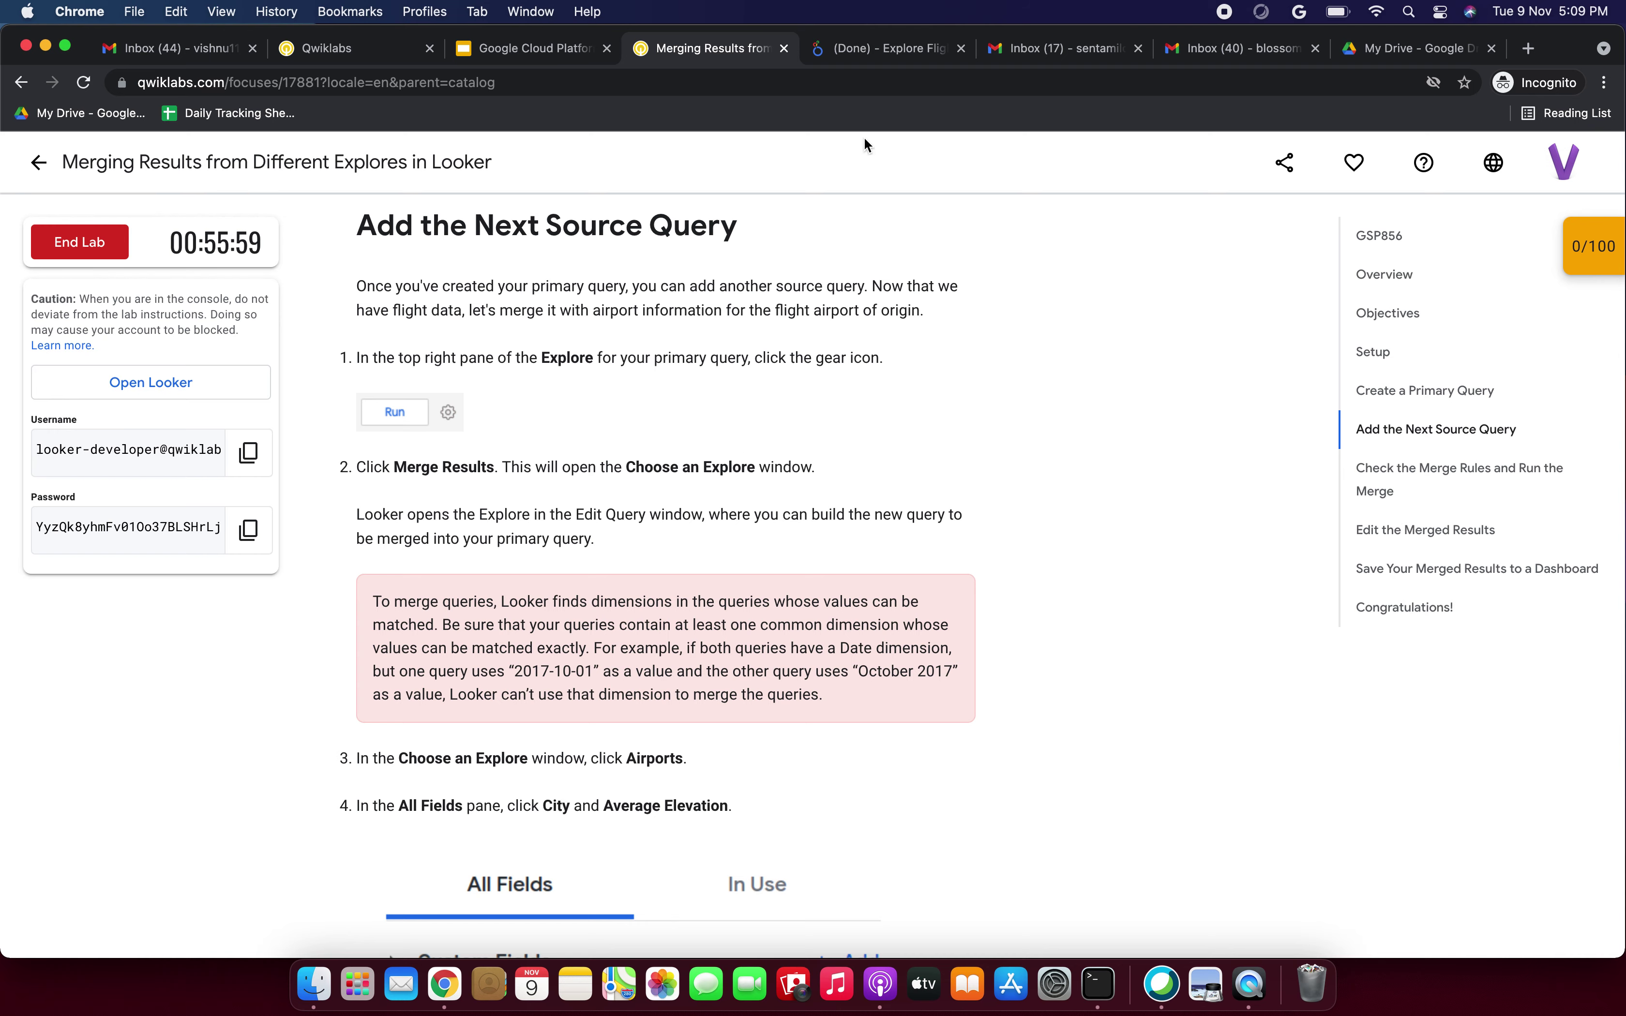
click(957, 59)
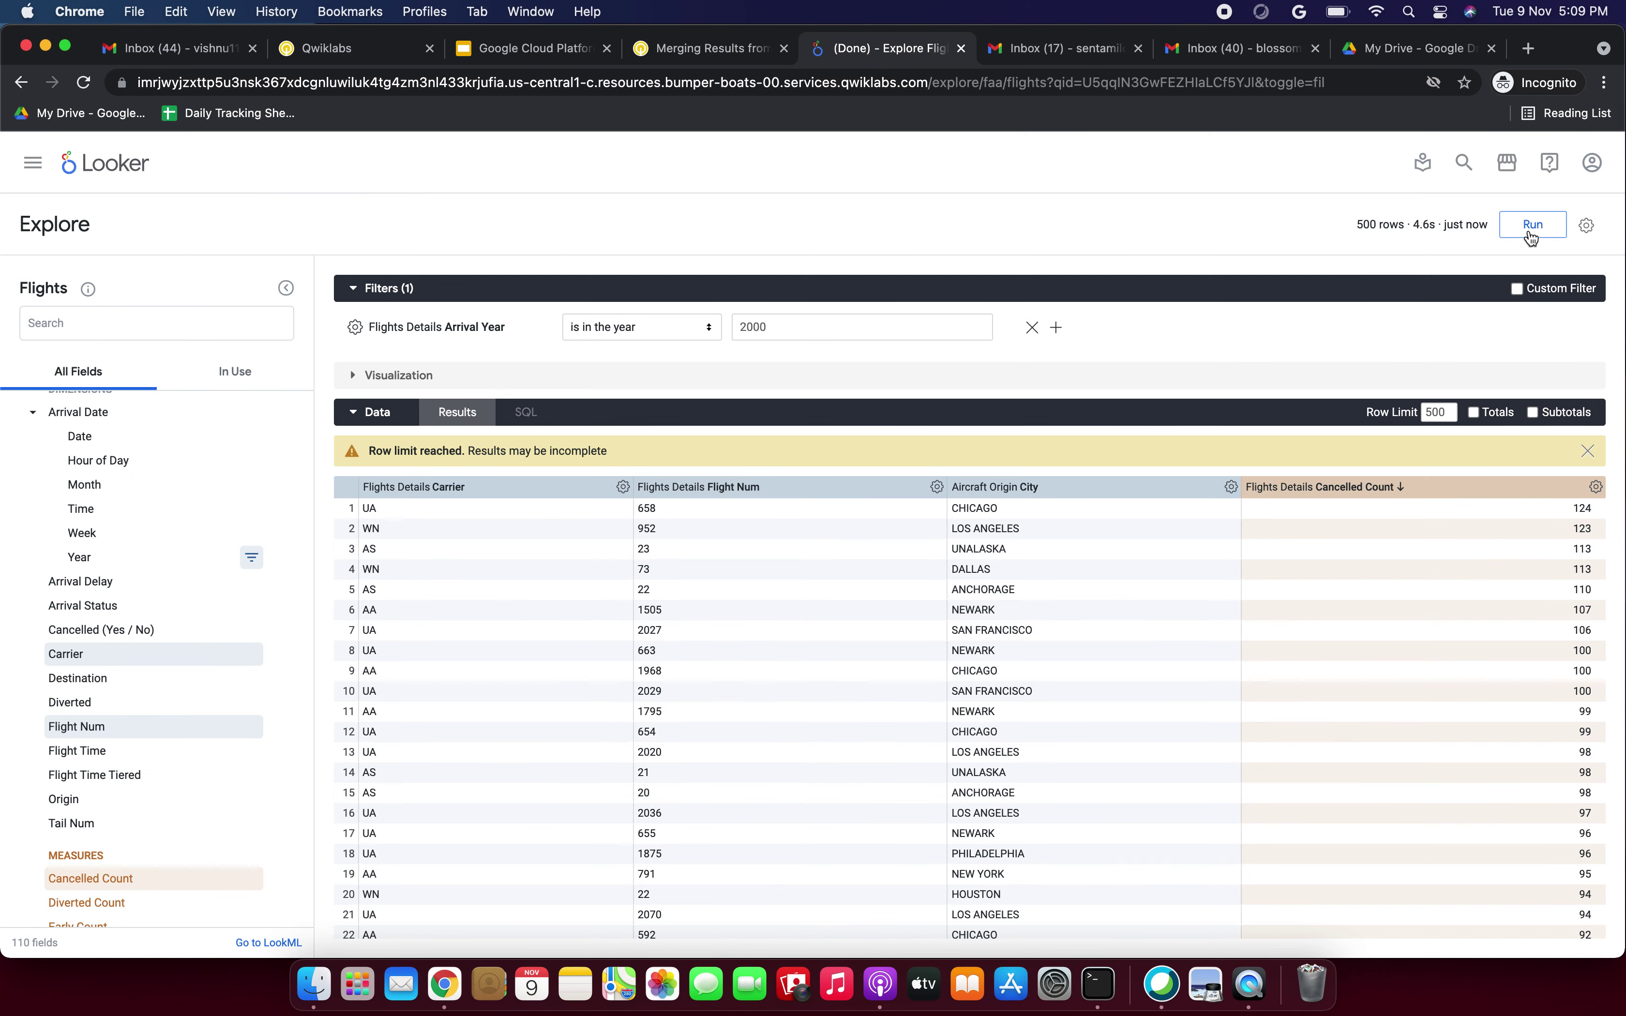
click(1587, 227)
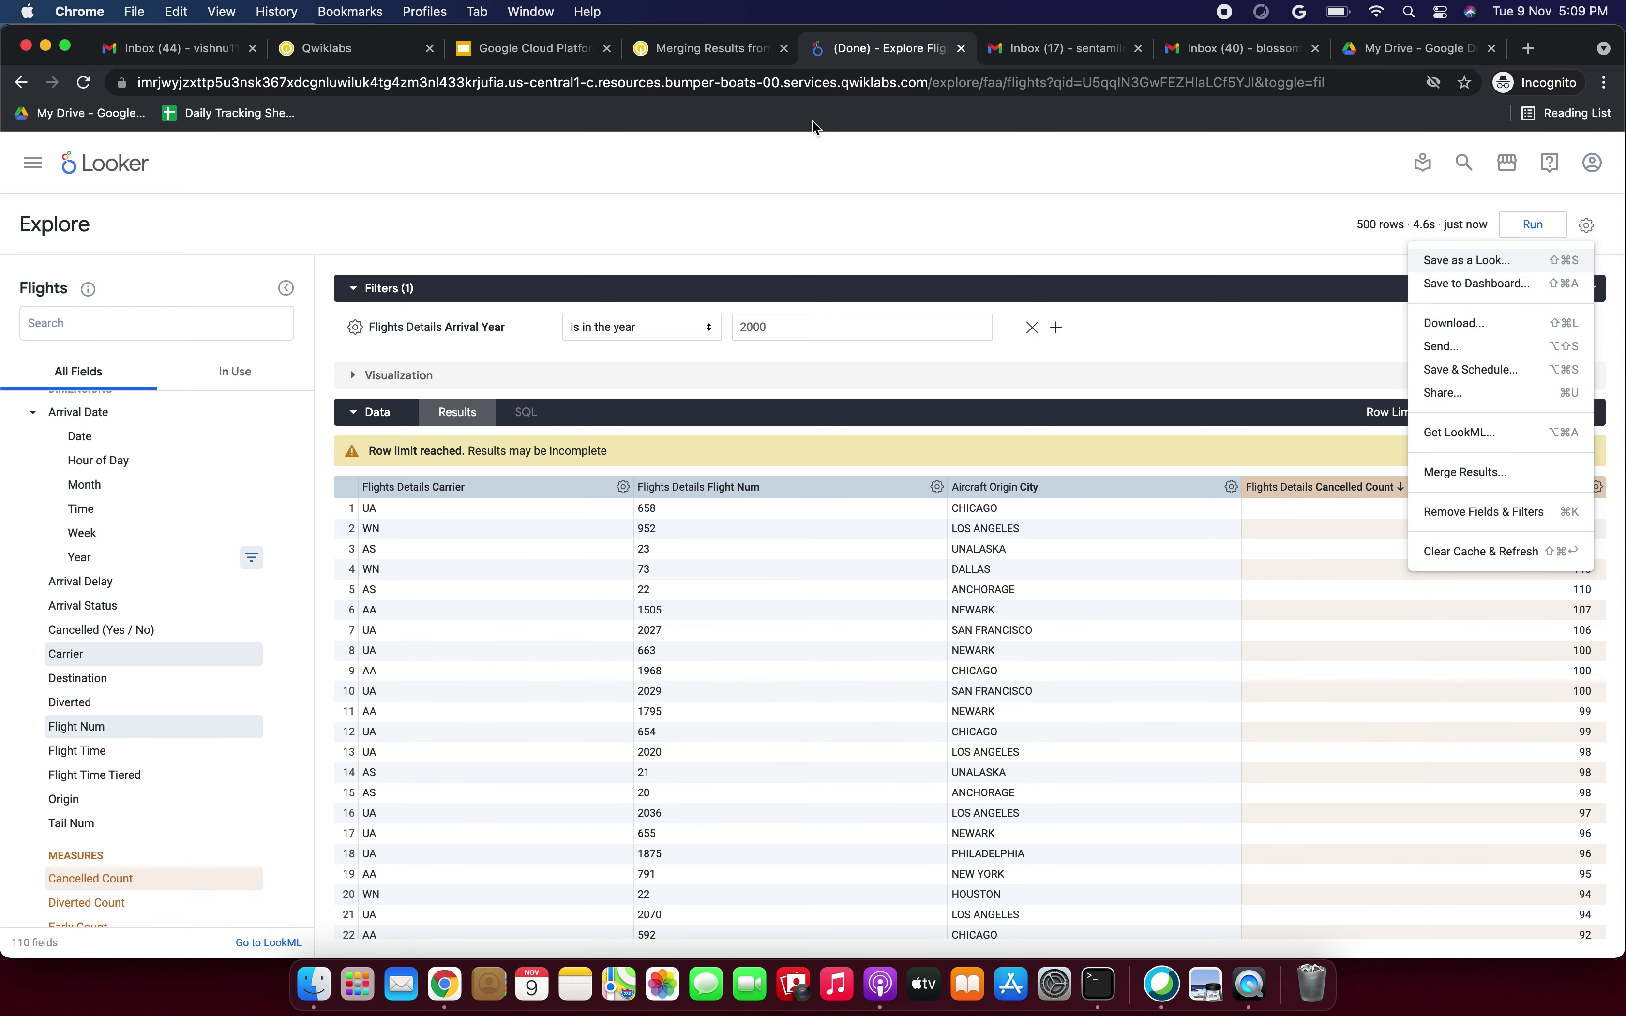
Following the section's second instruction, start Merge Results from the primary Flights query.
click(737, 50)
drag(362, 365, 833, 356)
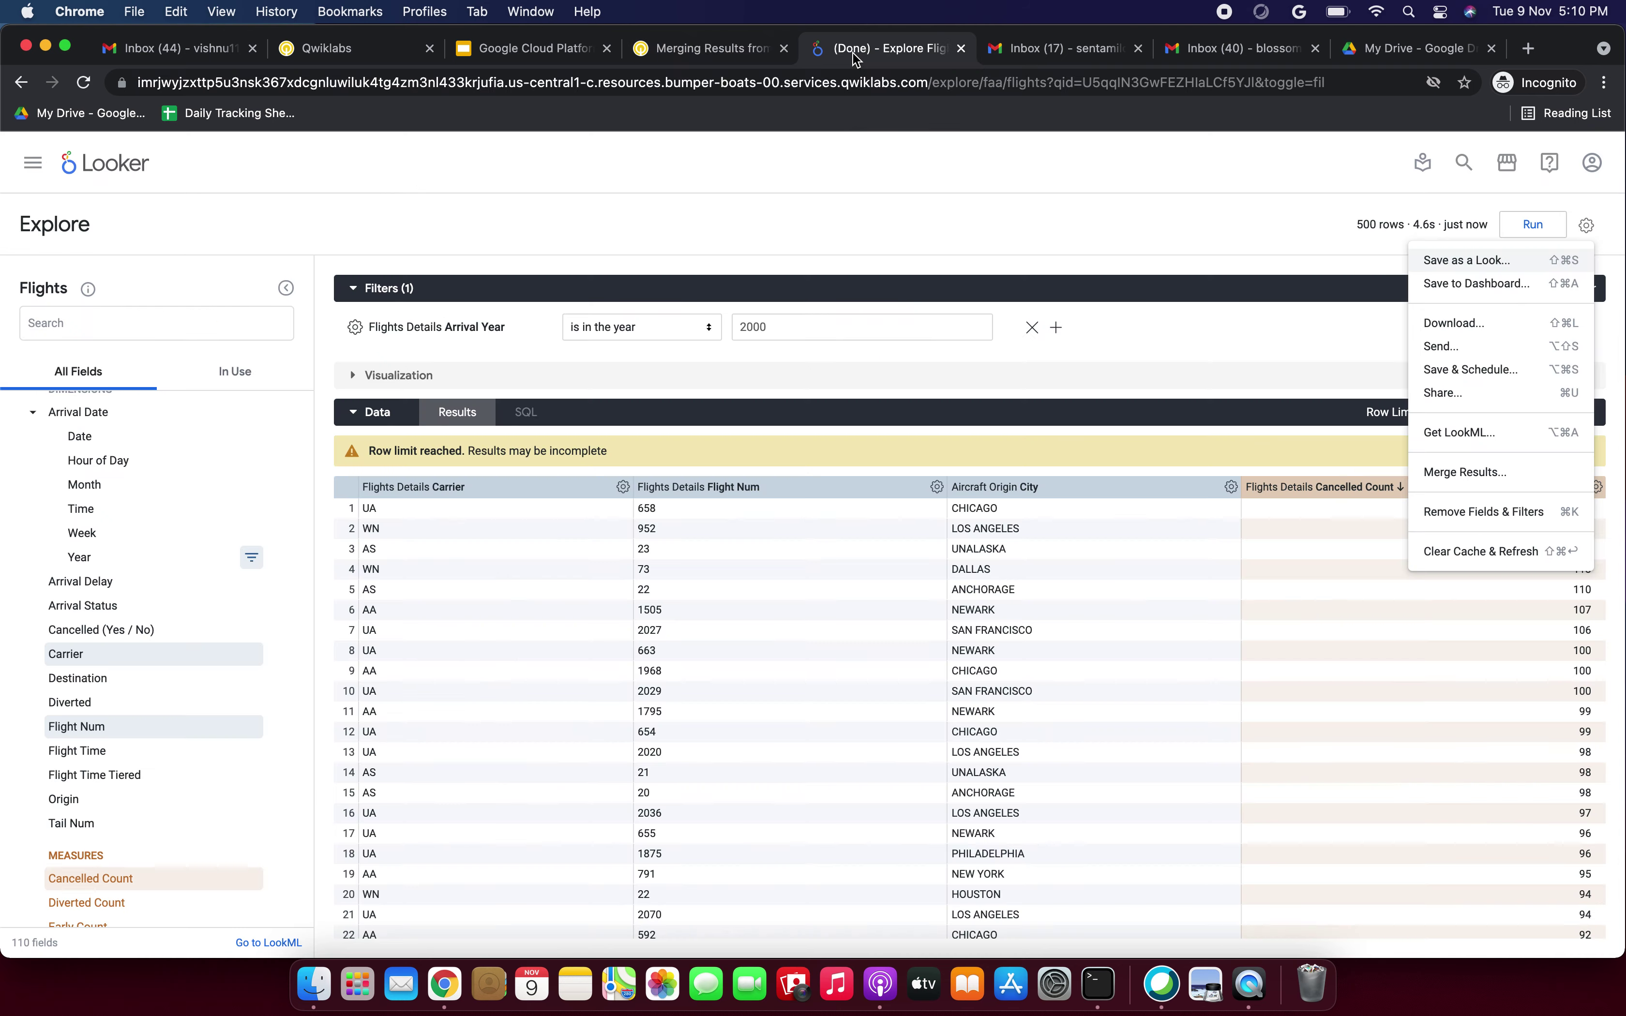
click(853, 53)
click(674, 59)
scroll(792, 356, down, 1)
drag(395, 401, 792, 403)
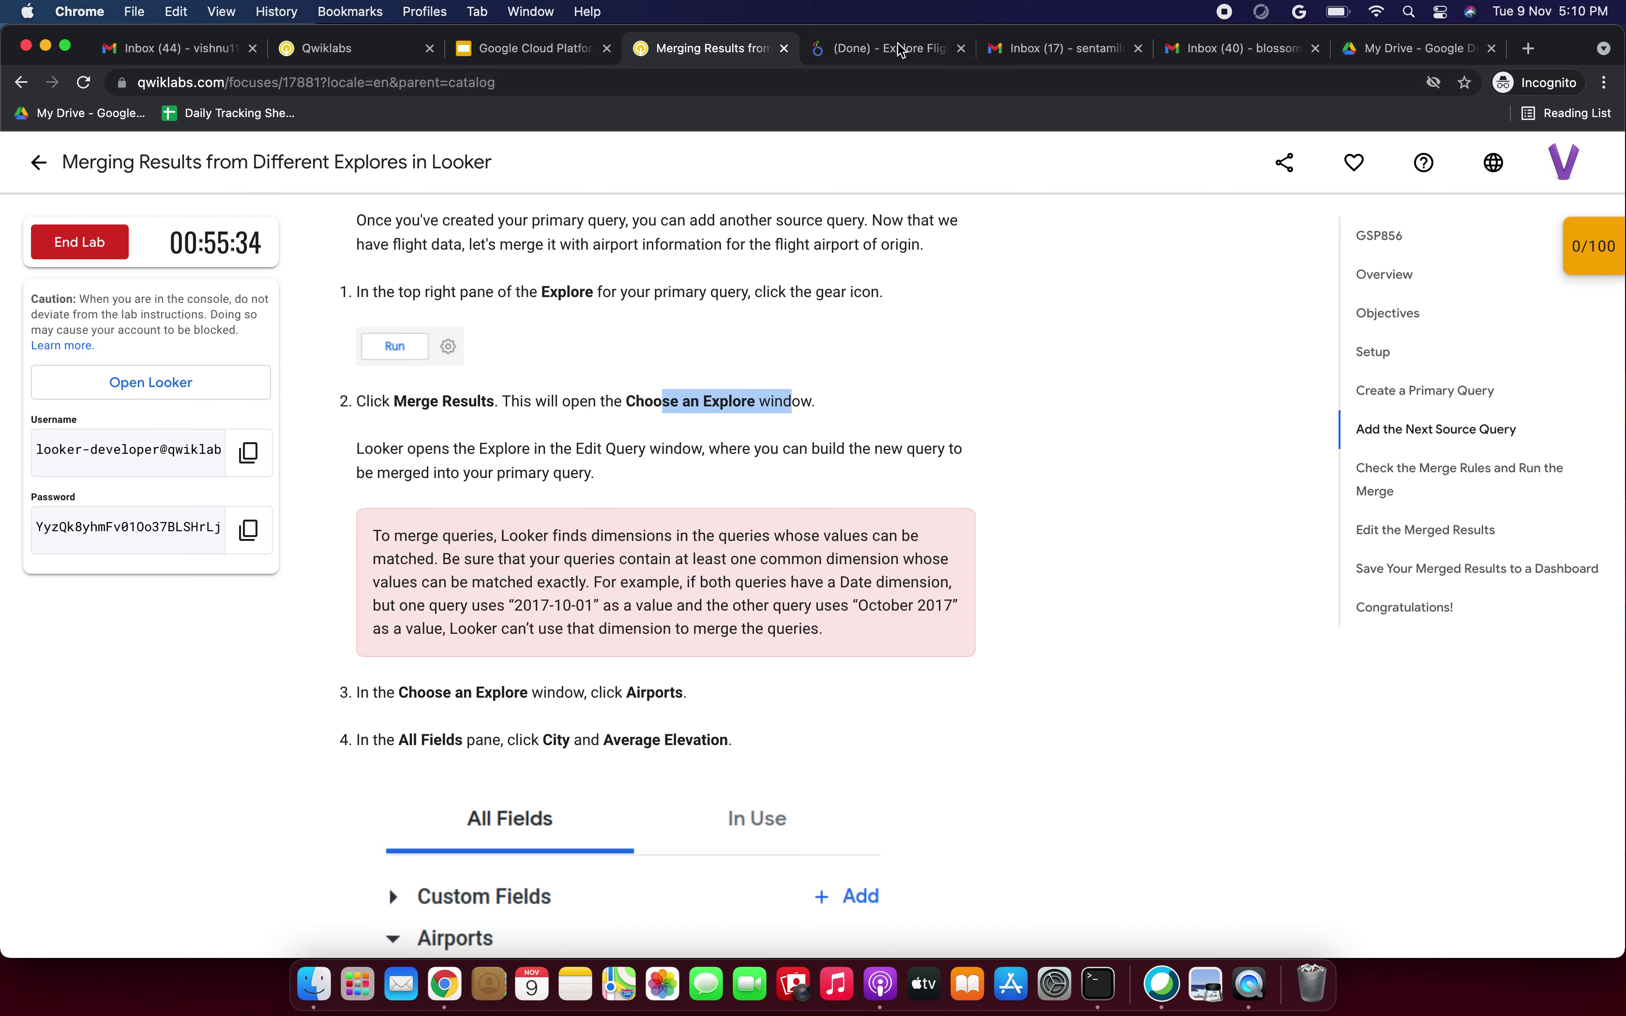
click(900, 57)
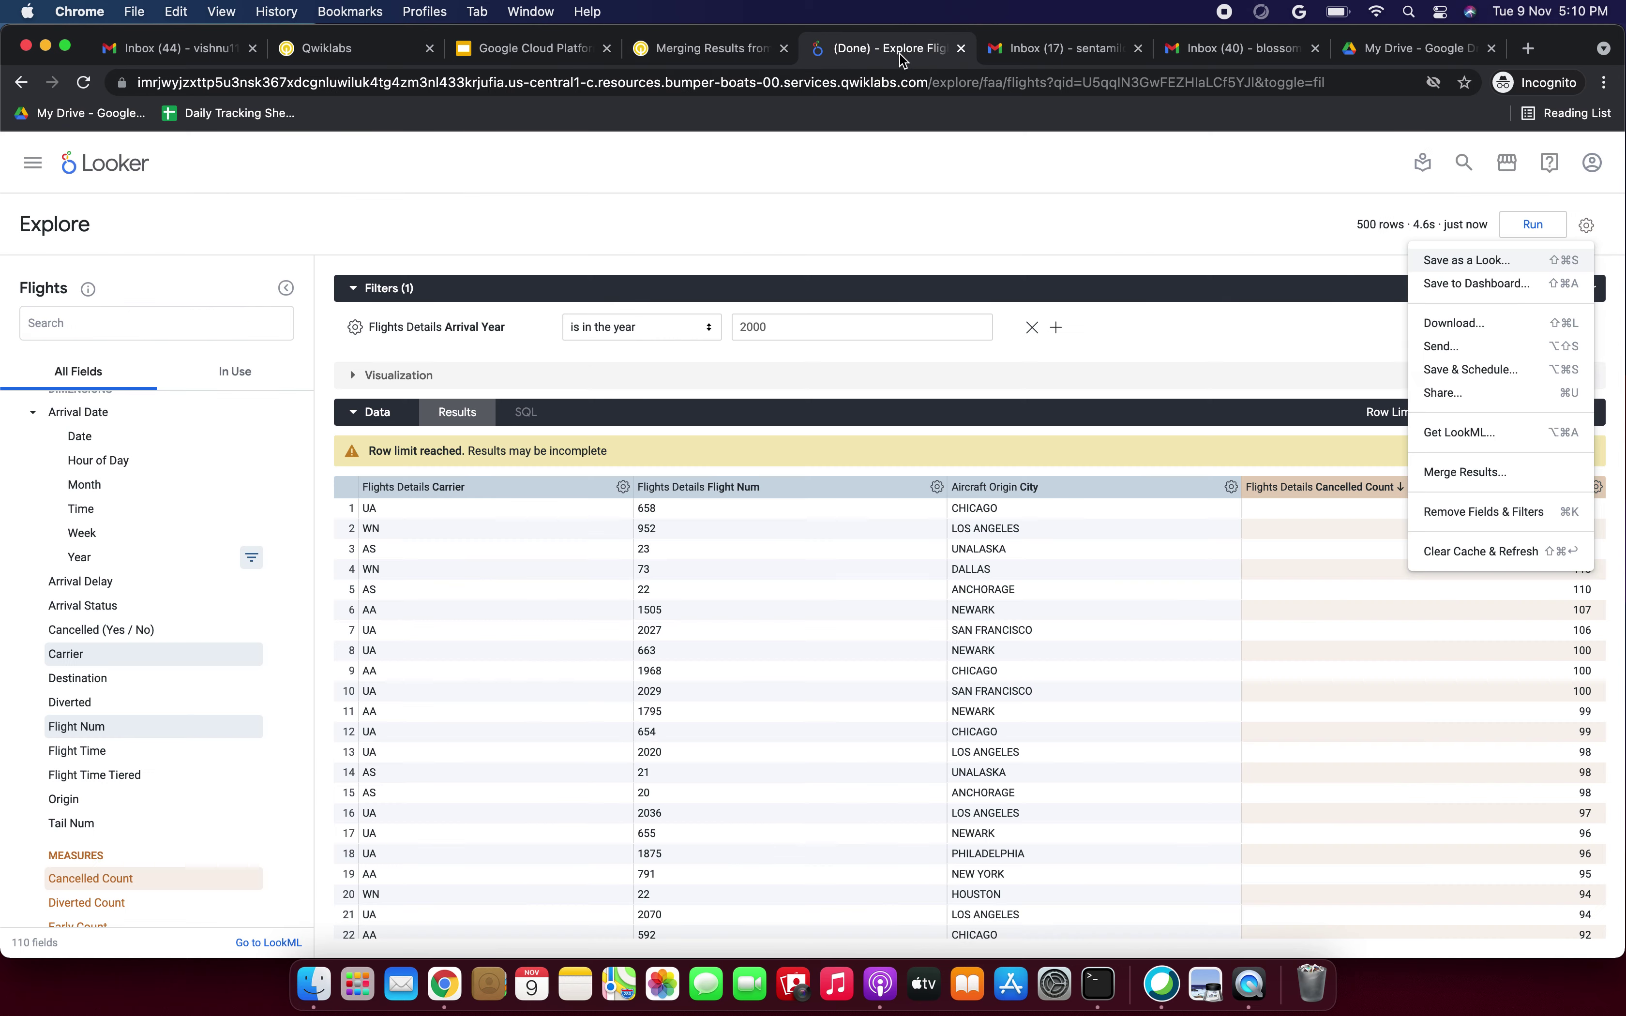
click(1467, 472)
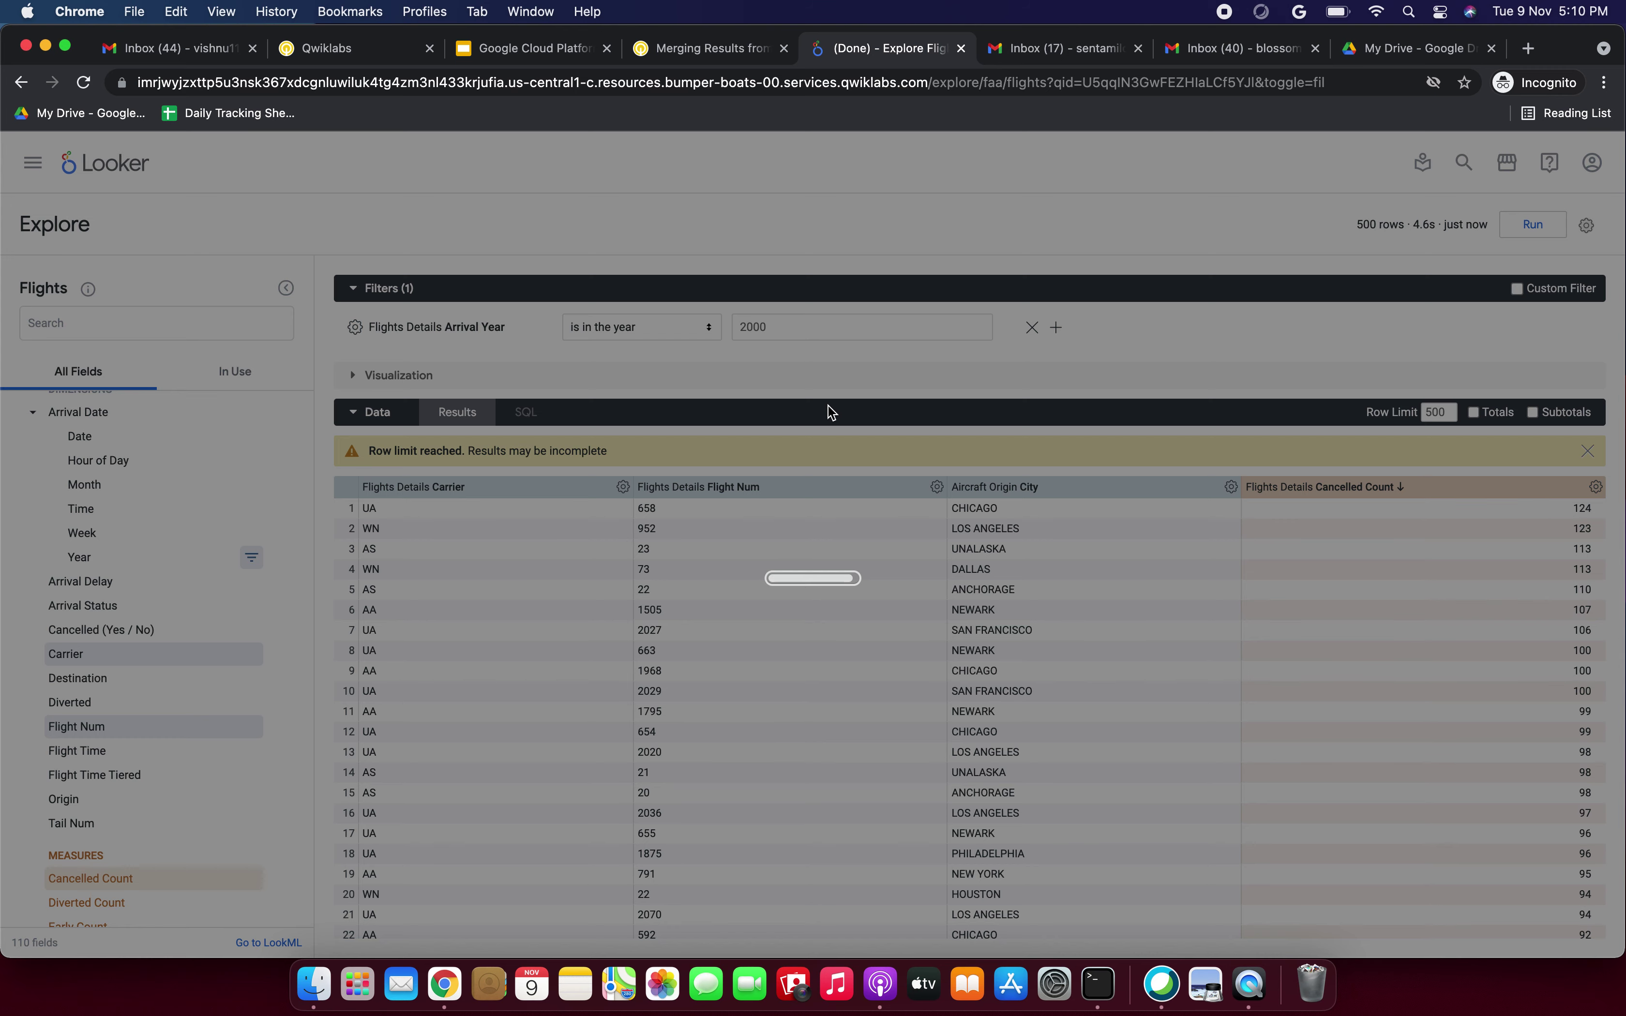
Read the lab's note on matching dimensions and, following its third instruction, choose the FAA Airports Explore as the next source query.
click(734, 54)
scroll(642, 440, down, 3)
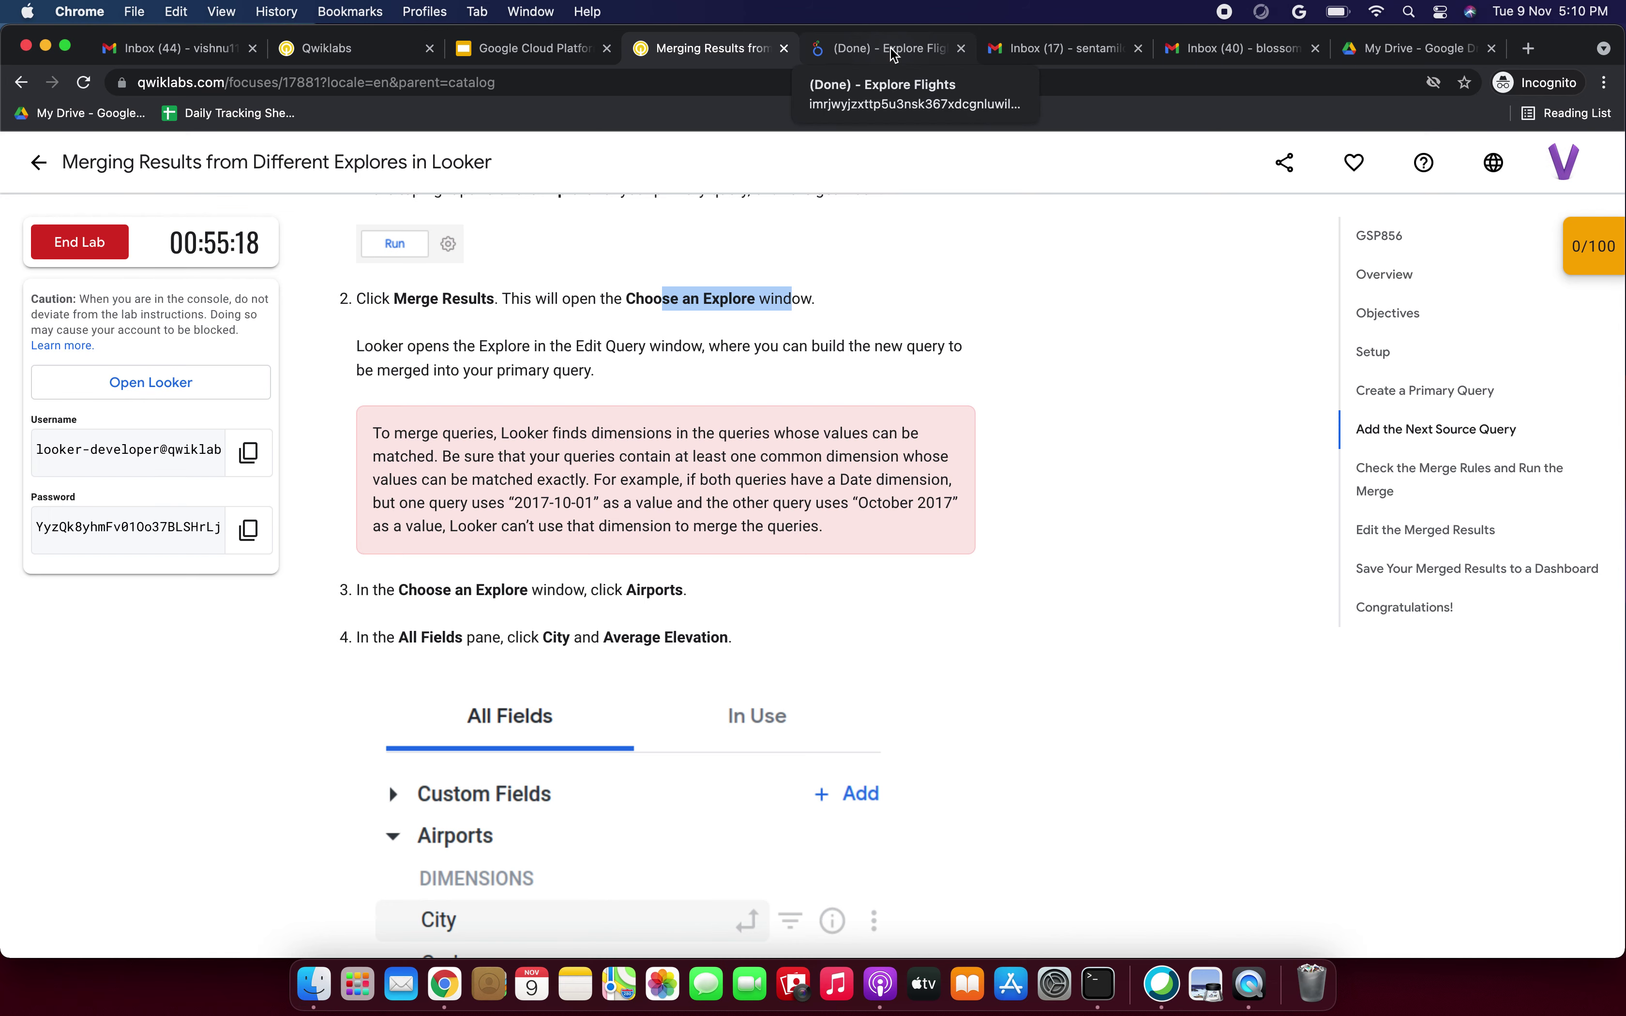
scroll(415, 363, down, 1)
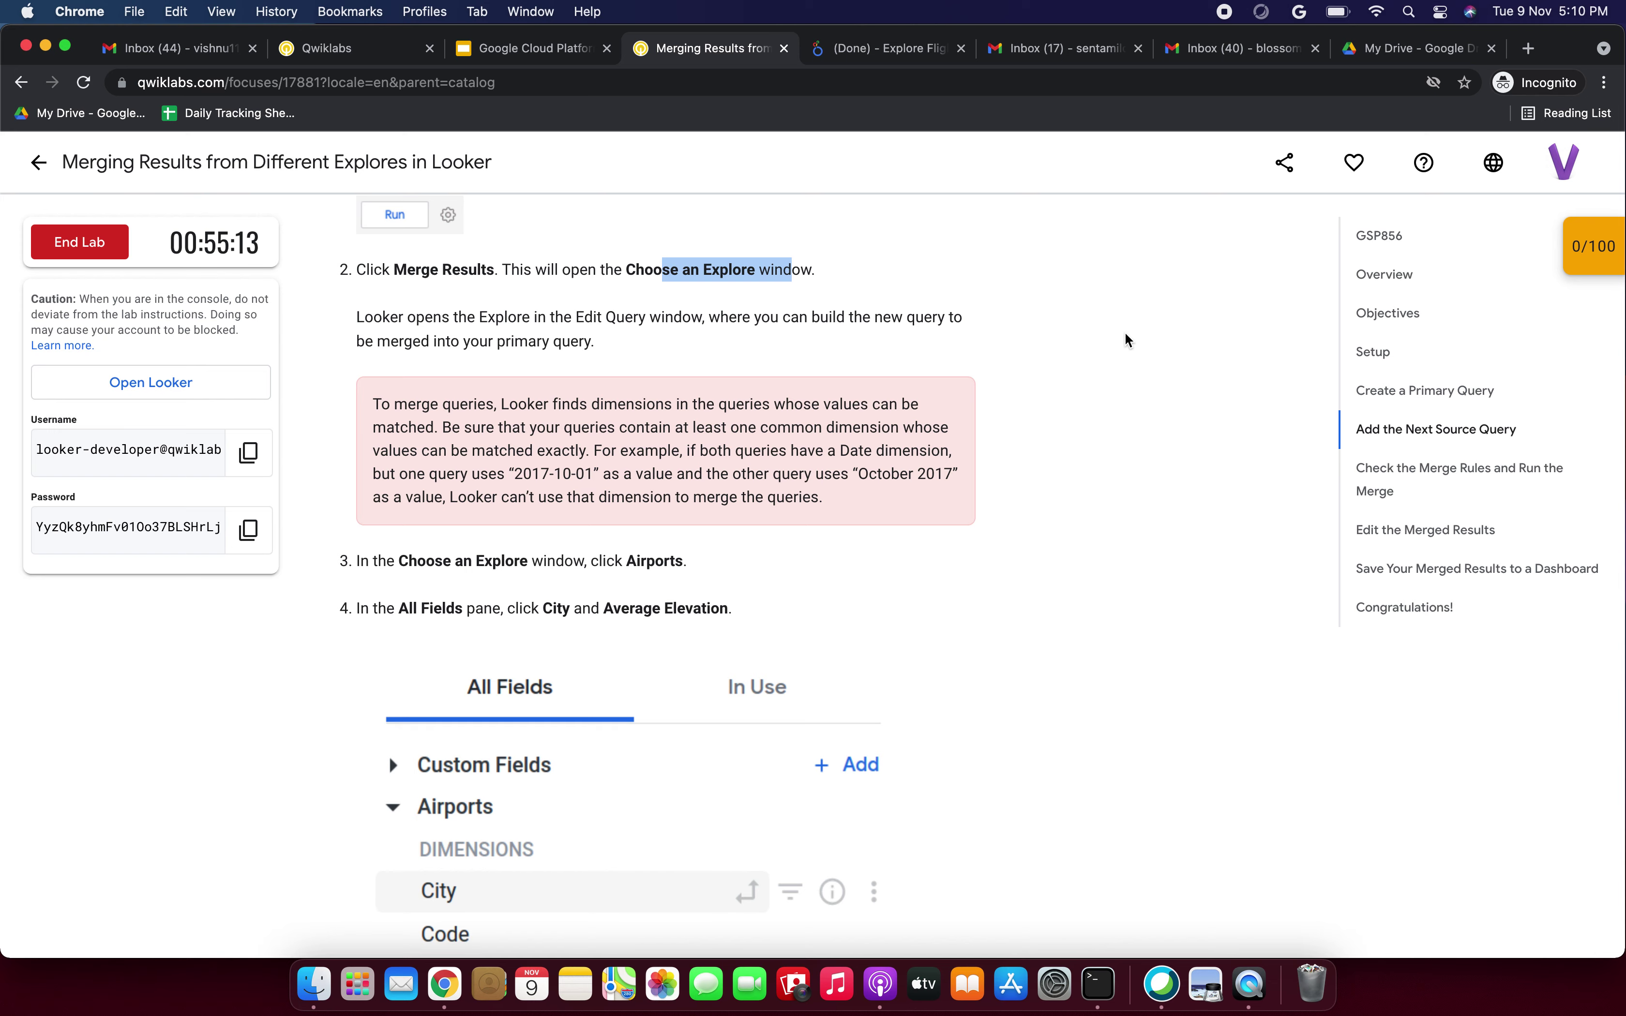
click(921, 57)
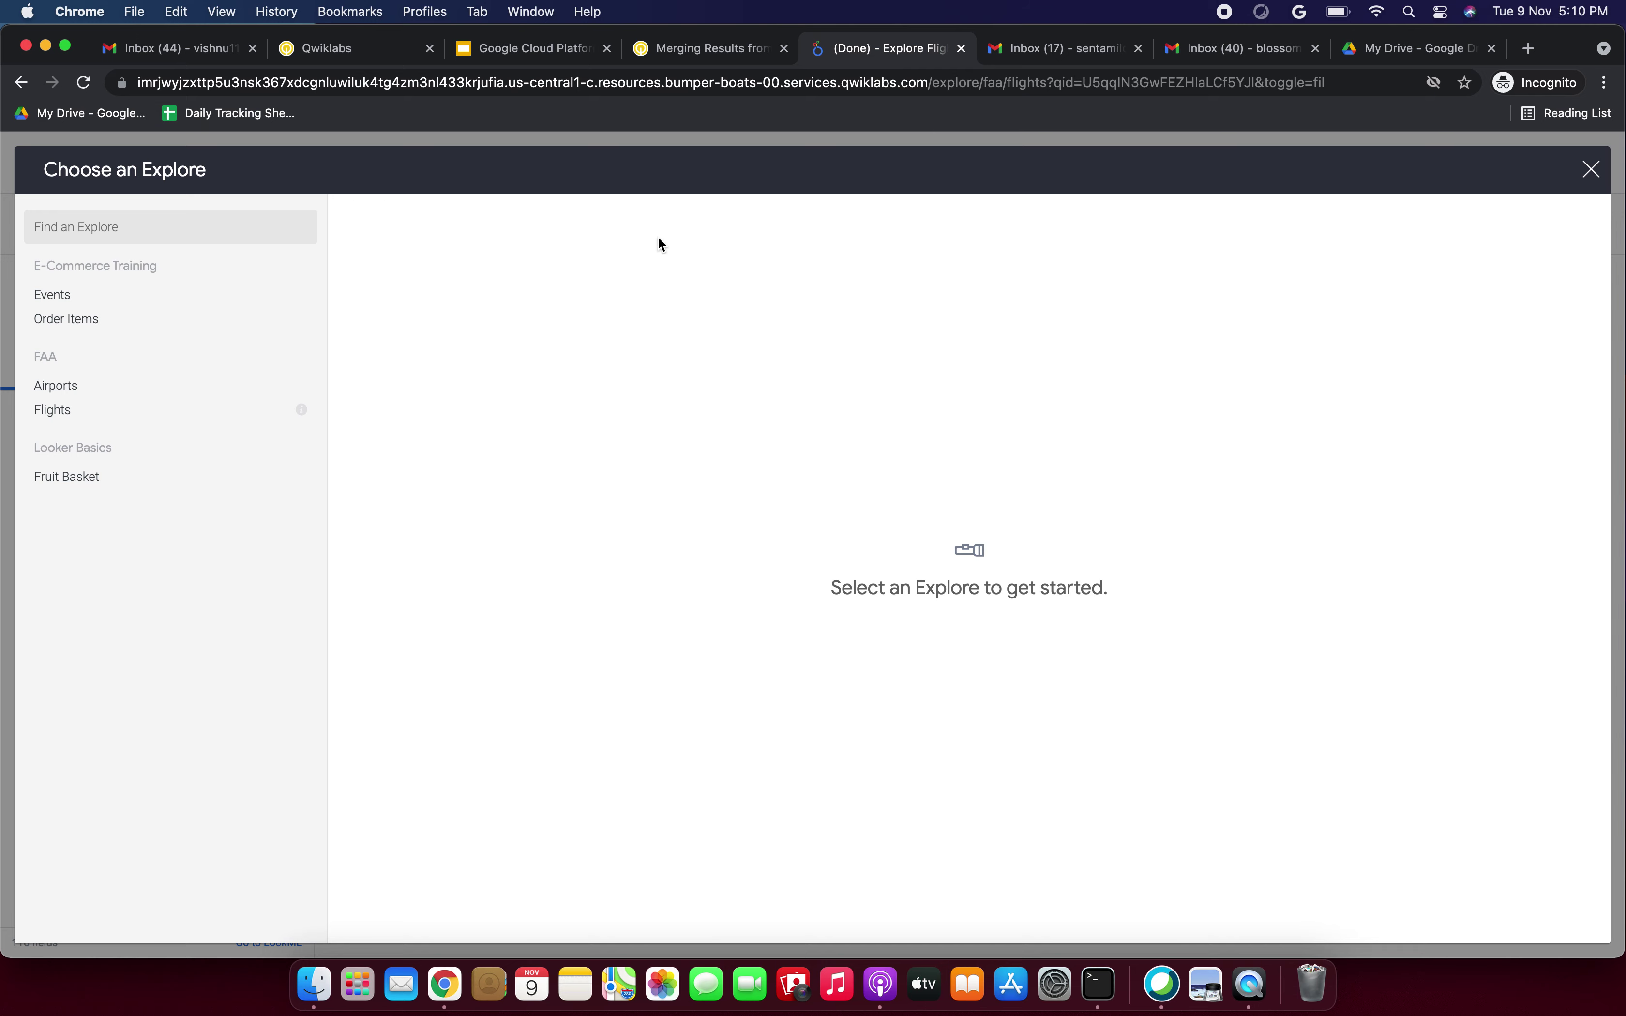
click(709, 53)
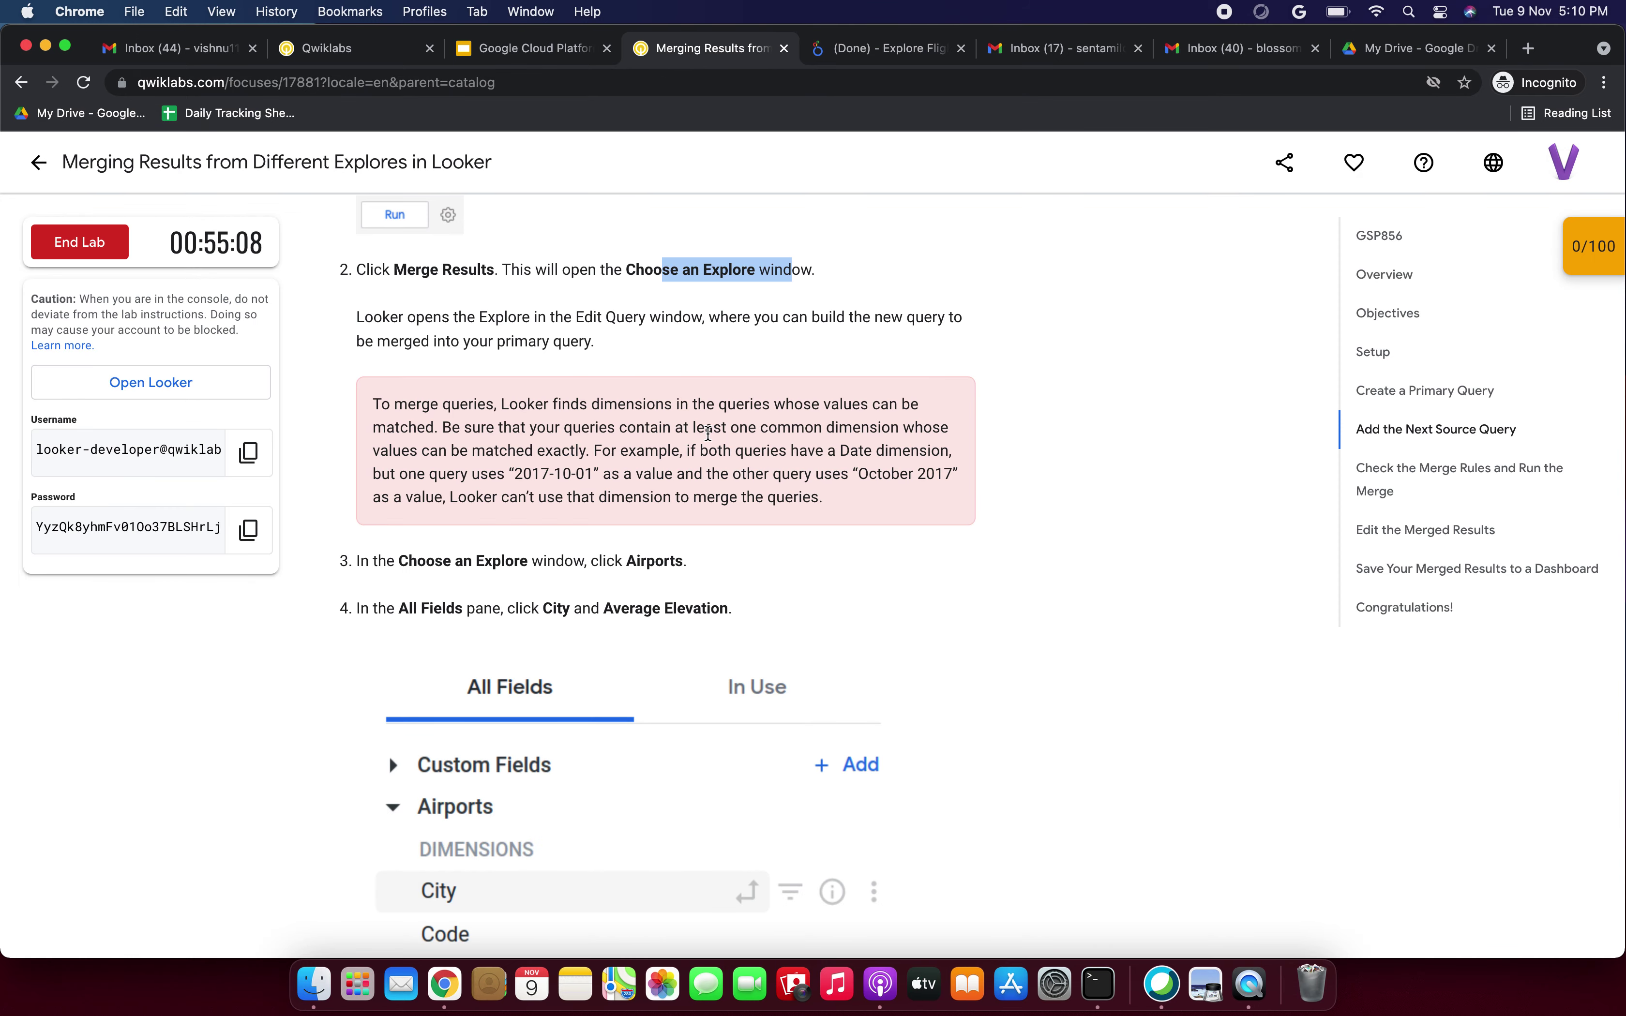
scroll(709, 434, down, 3)
drag(360, 469, 515, 469)
click(858, 55)
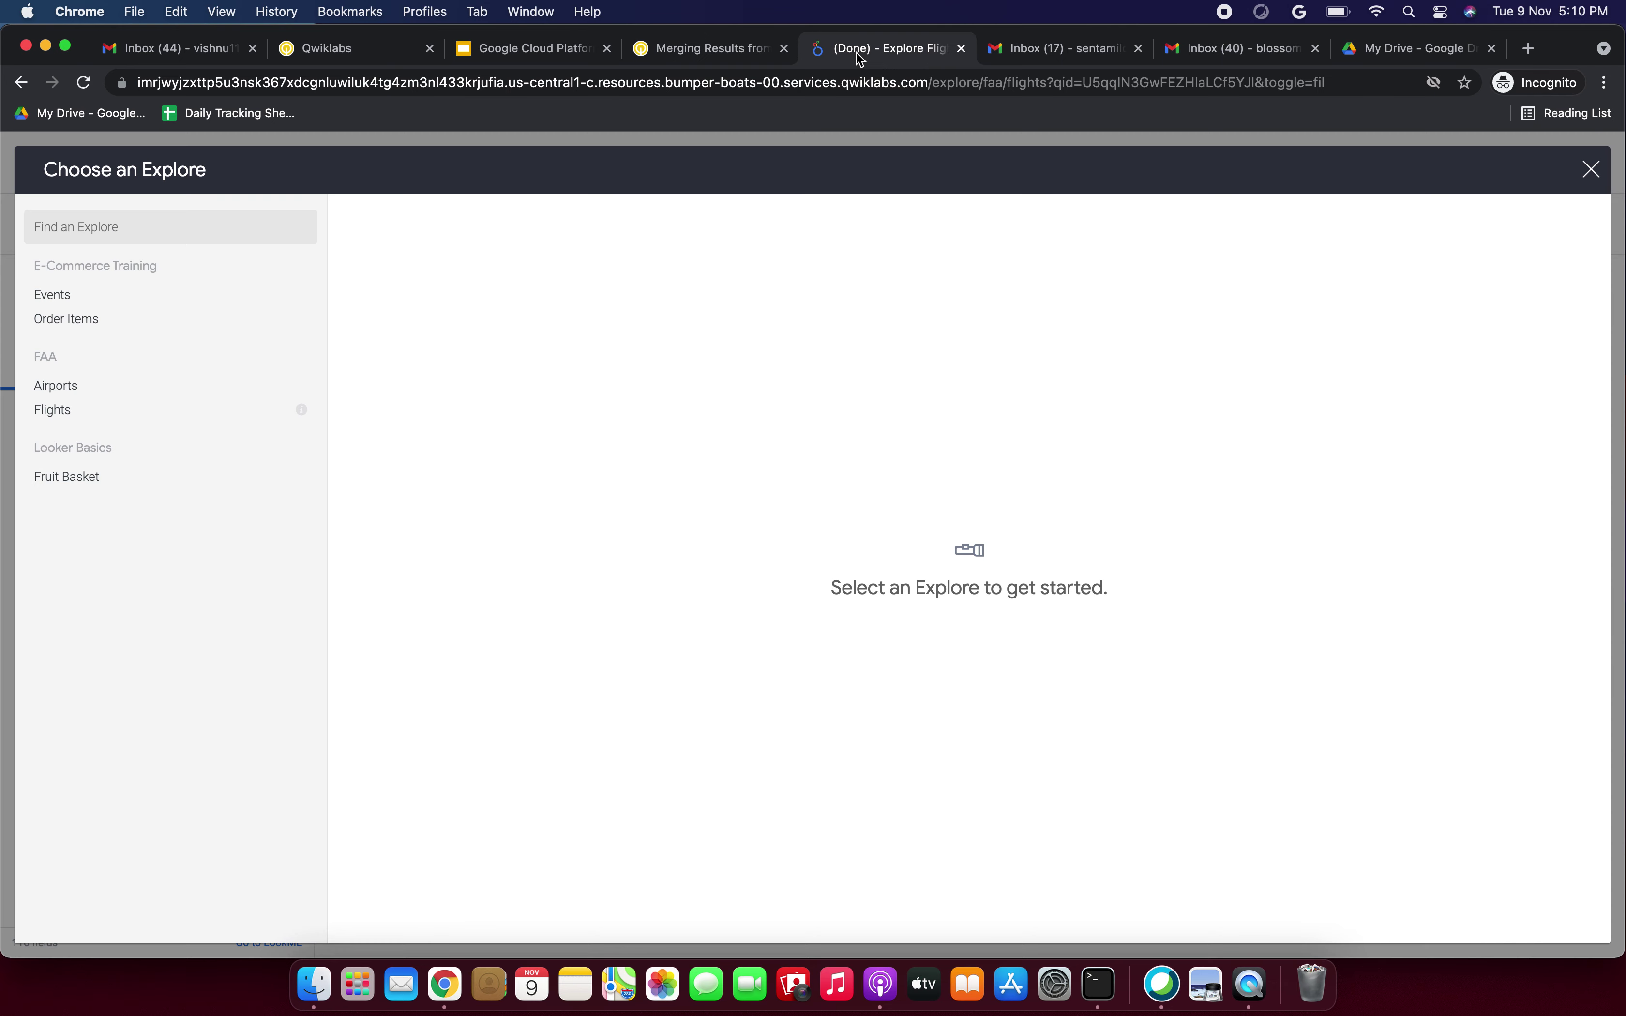
click(61, 394)
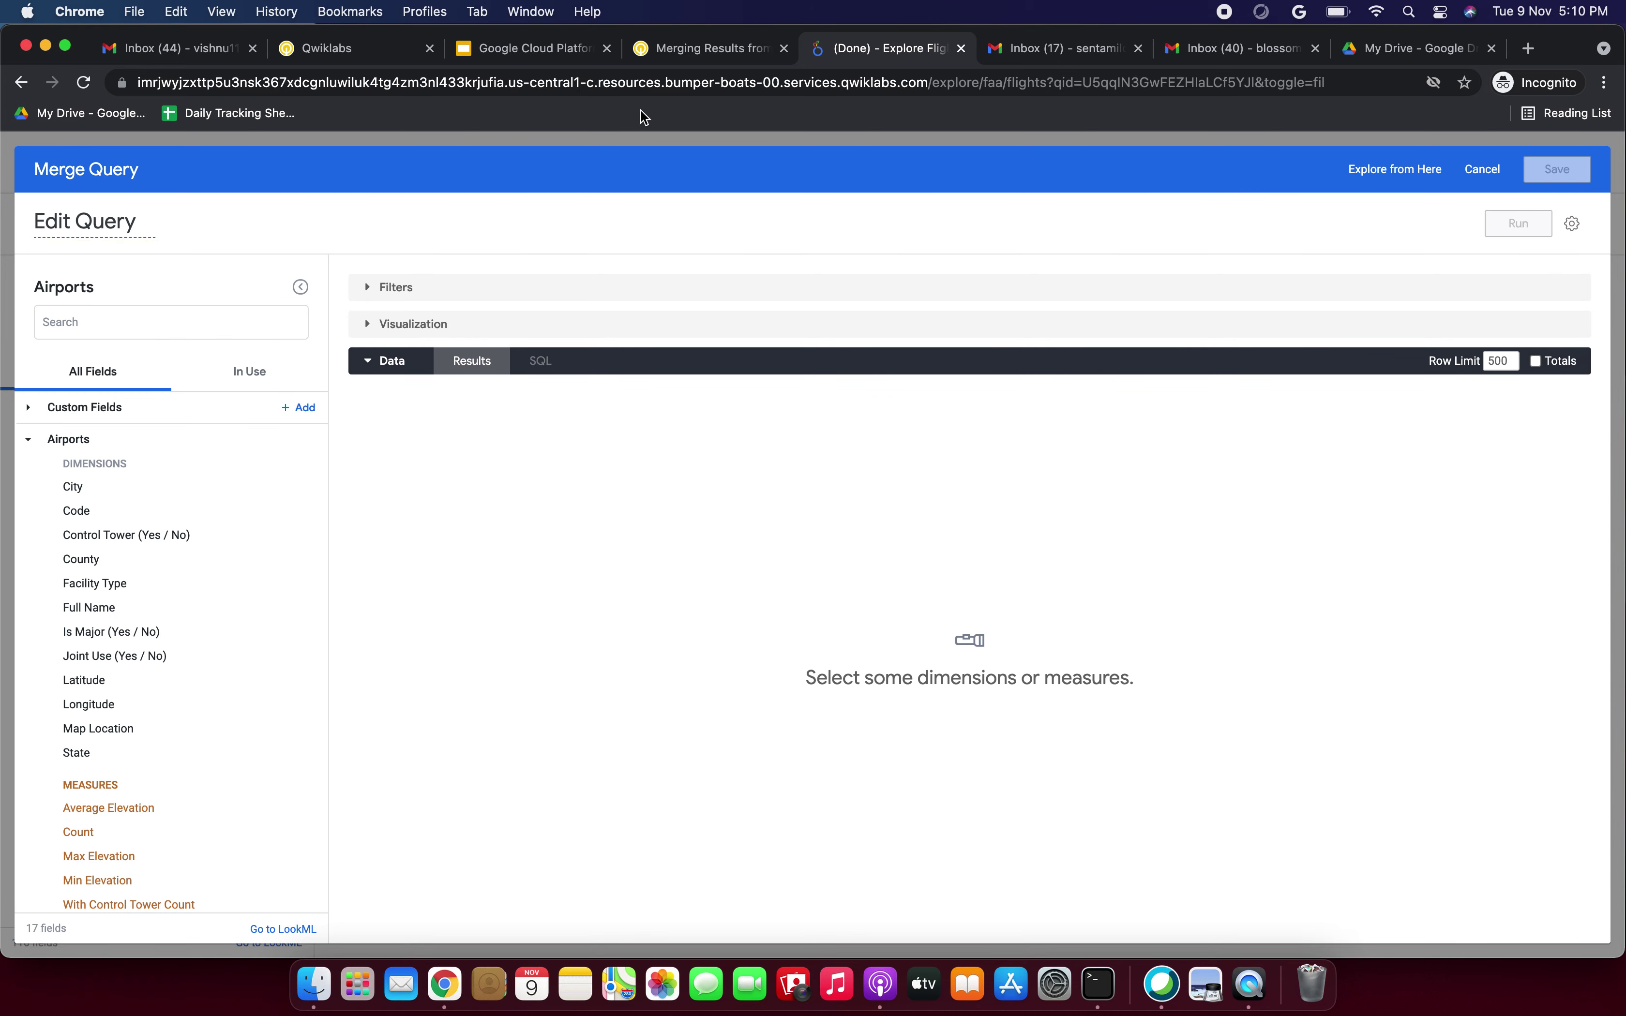
Following the lab's fourth instruction, add the City dimension and the Average Elevation measure to the Airports source query.
click(716, 51)
scroll(626, 542, down, 2)
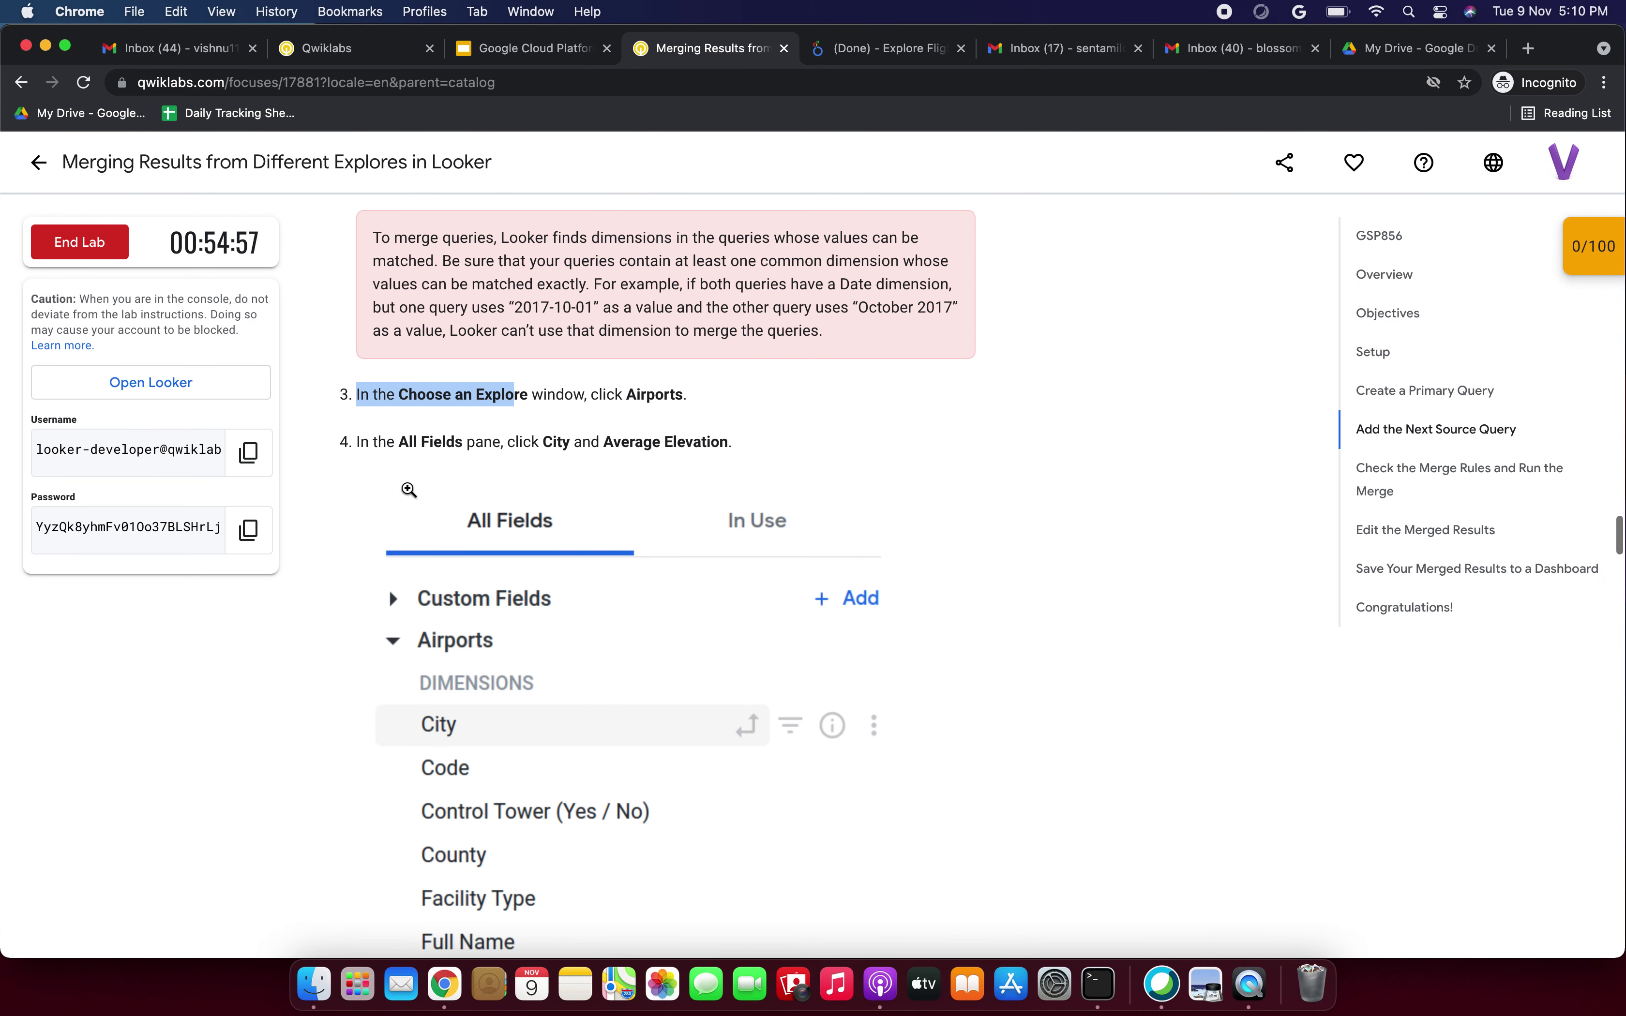
drag(387, 443, 447, 443)
drag(630, 442, 685, 442)
scroll(683, 443, down, 4)
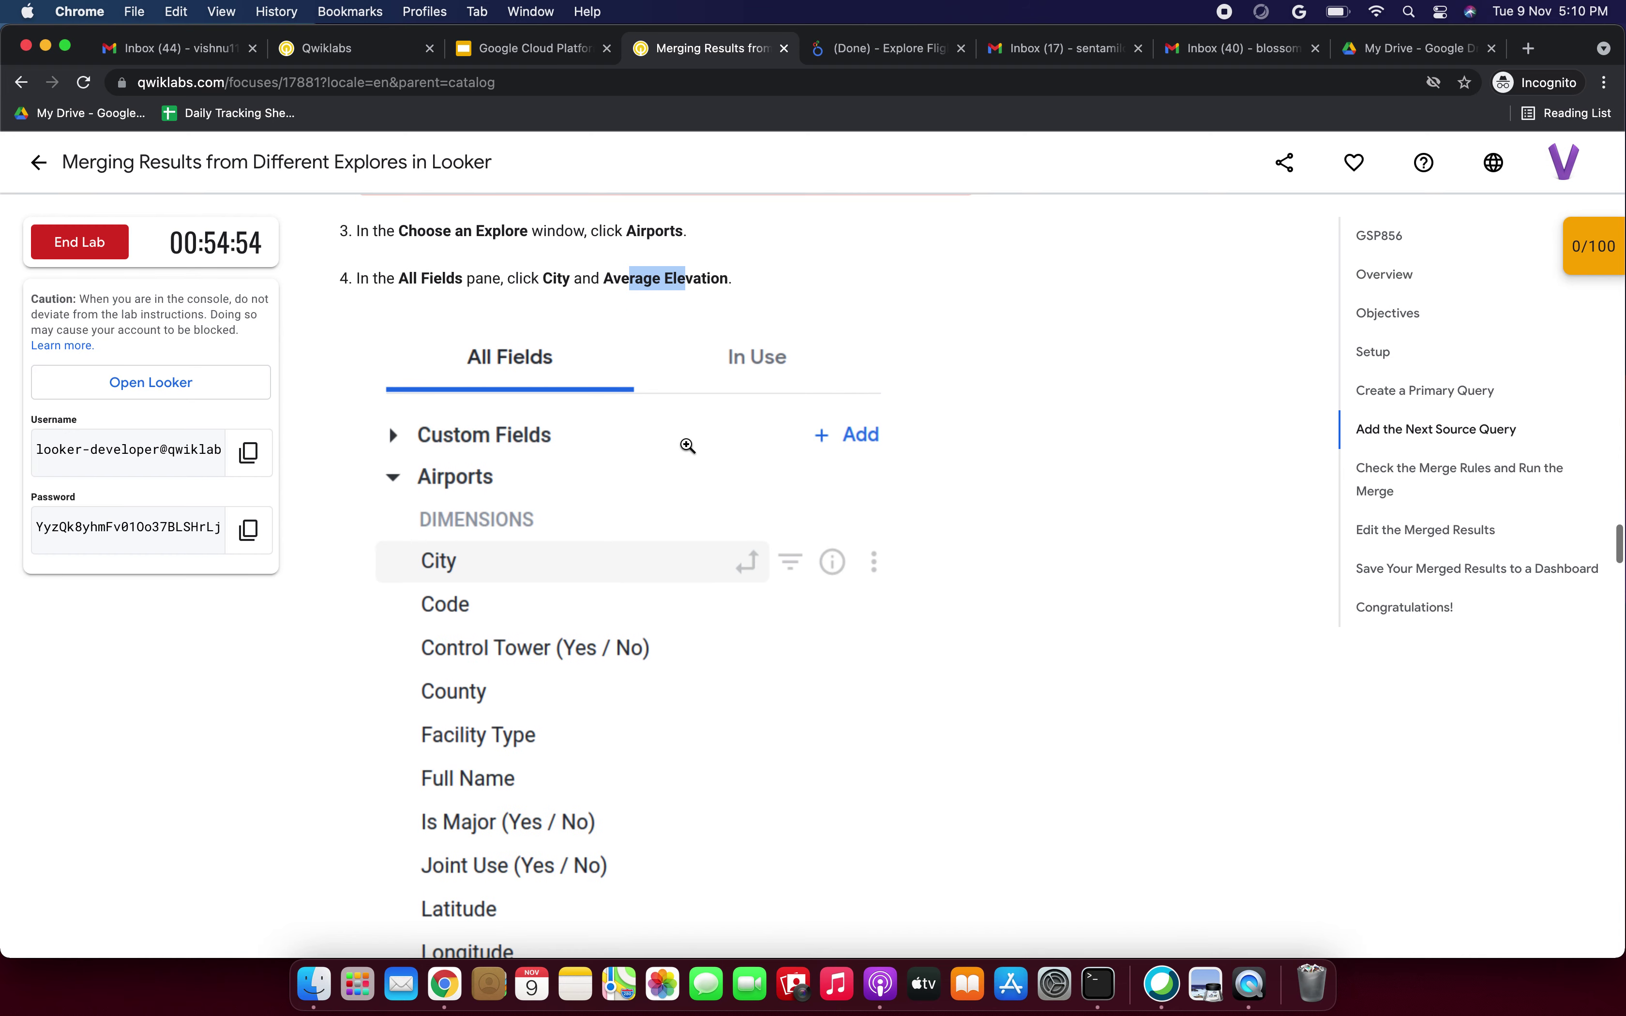
click(919, 57)
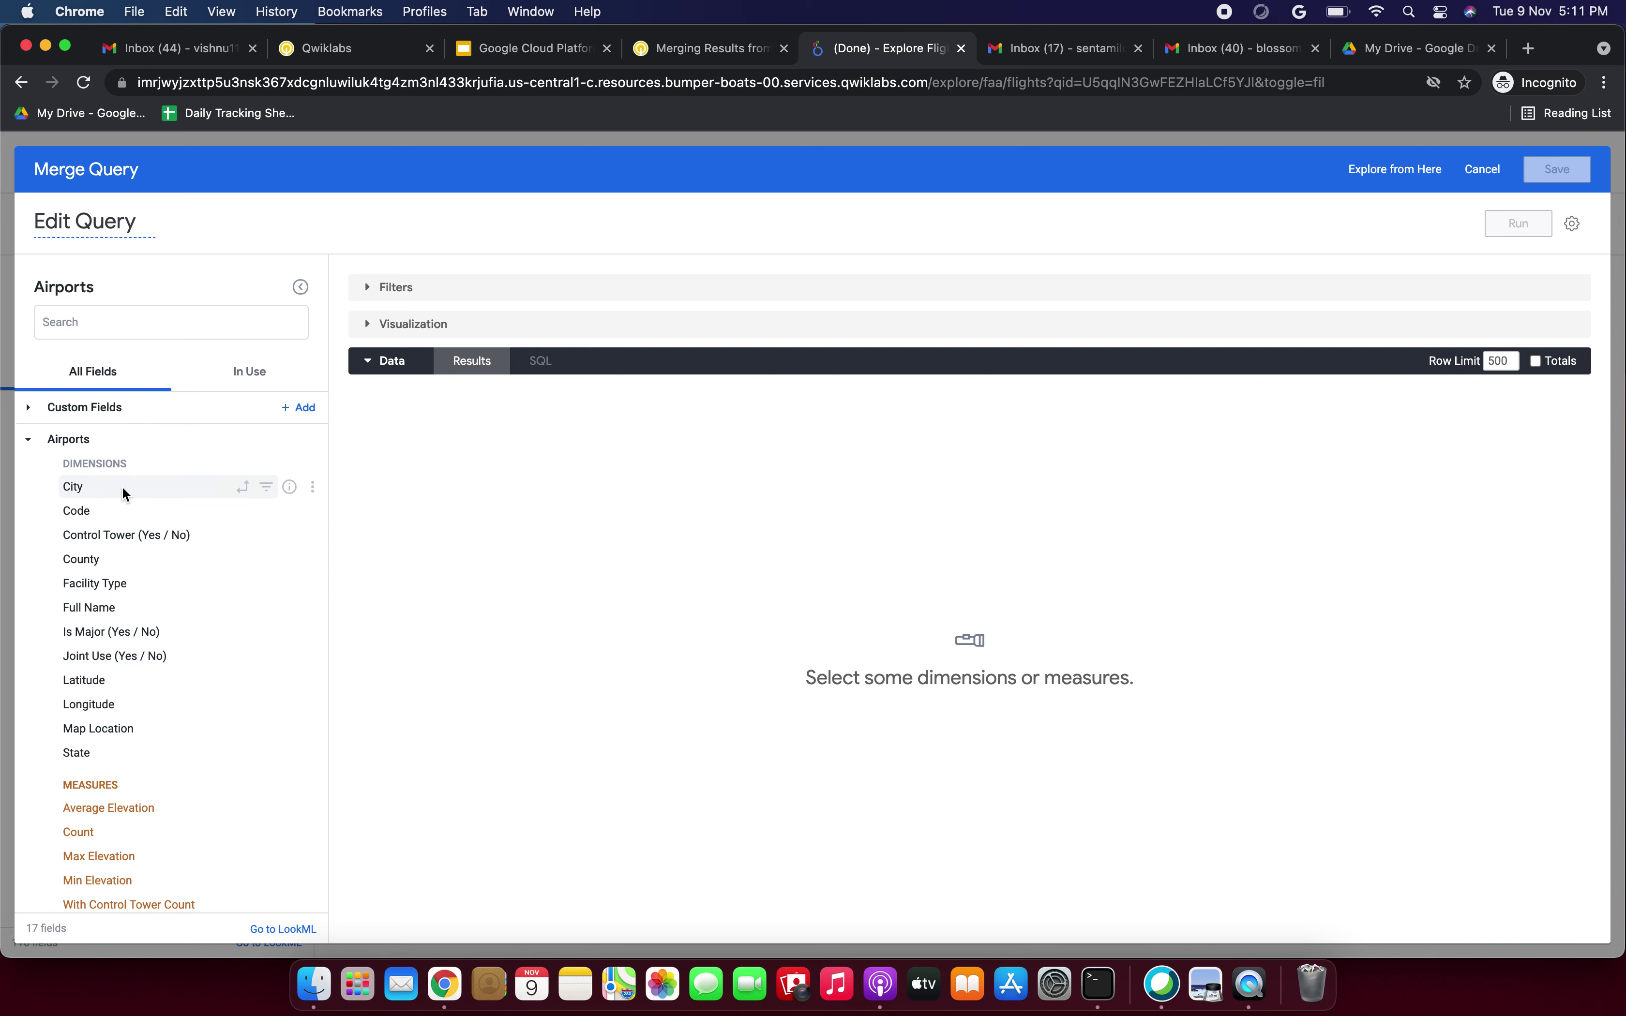
click(739, 53)
click(873, 52)
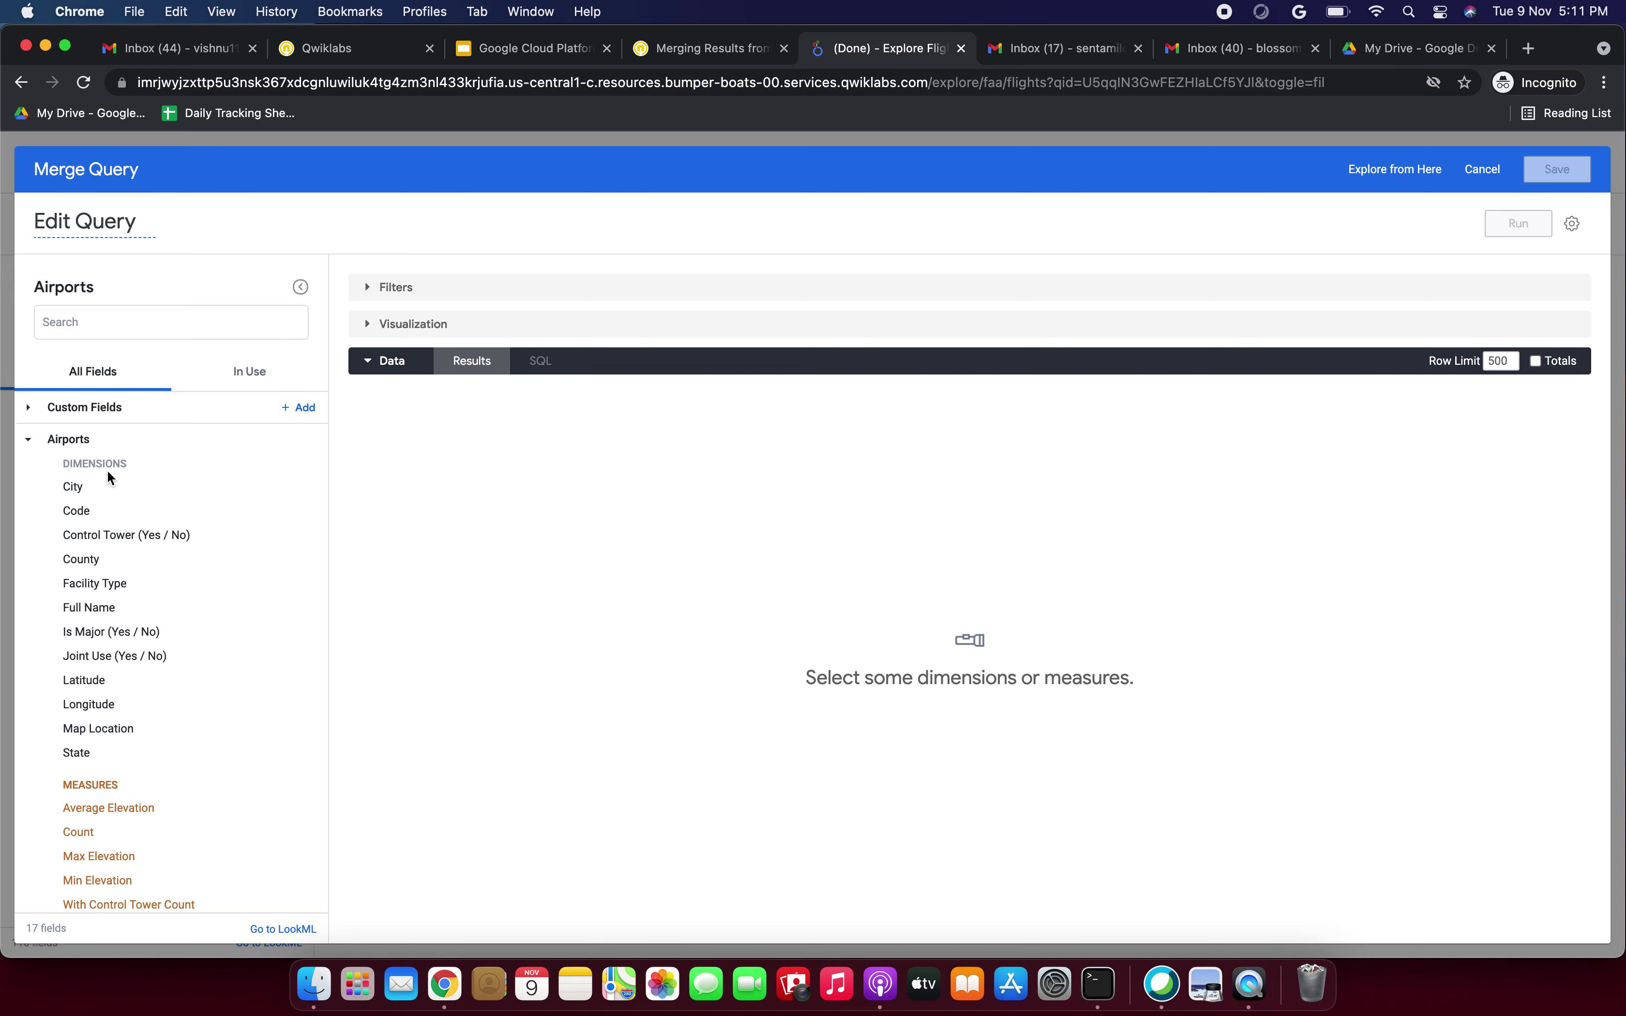
click(742, 53)
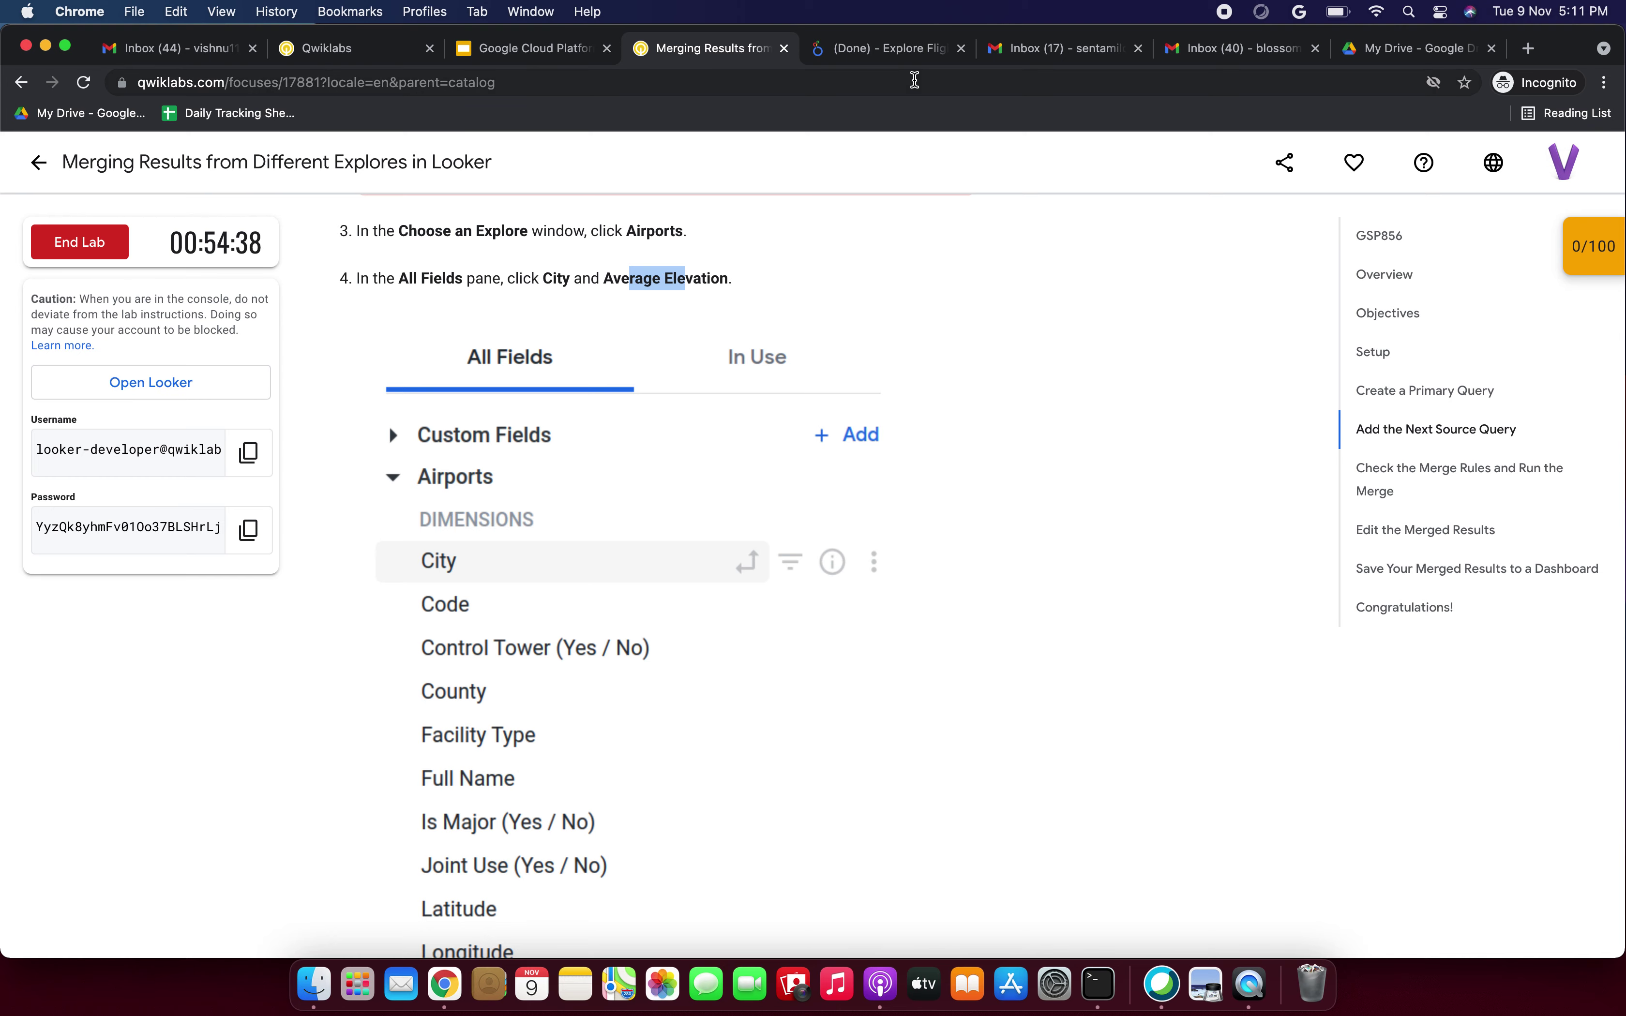
click(894, 50)
click(93, 481)
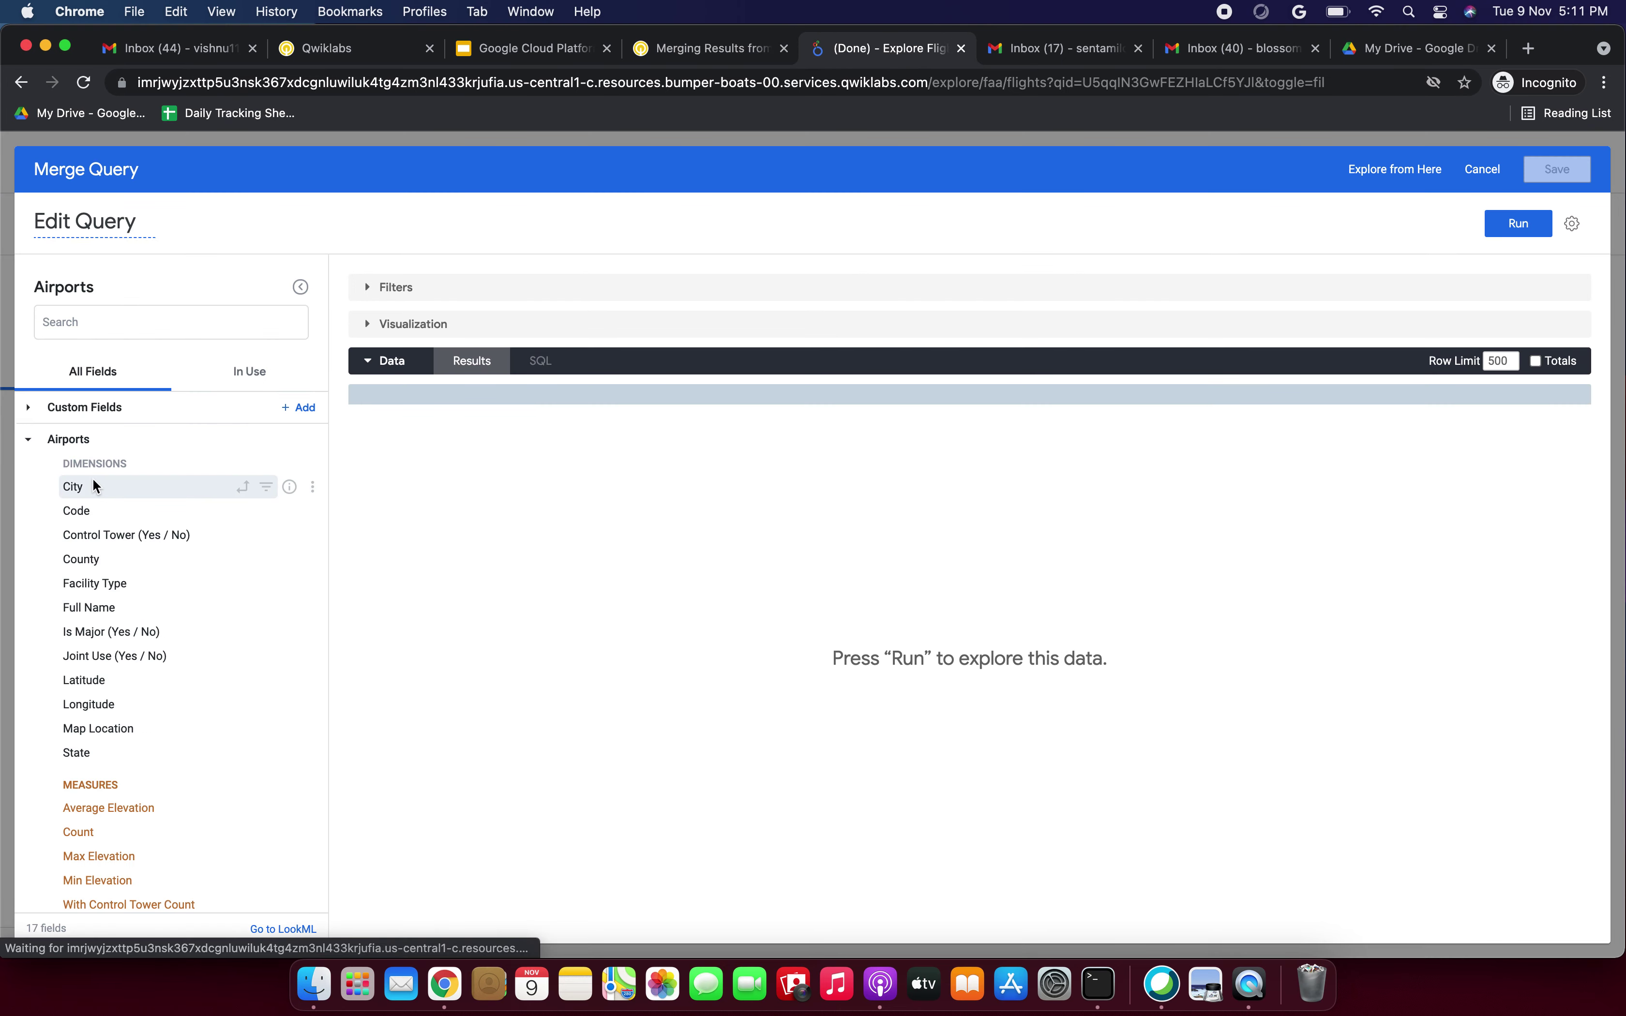
click(115, 807)
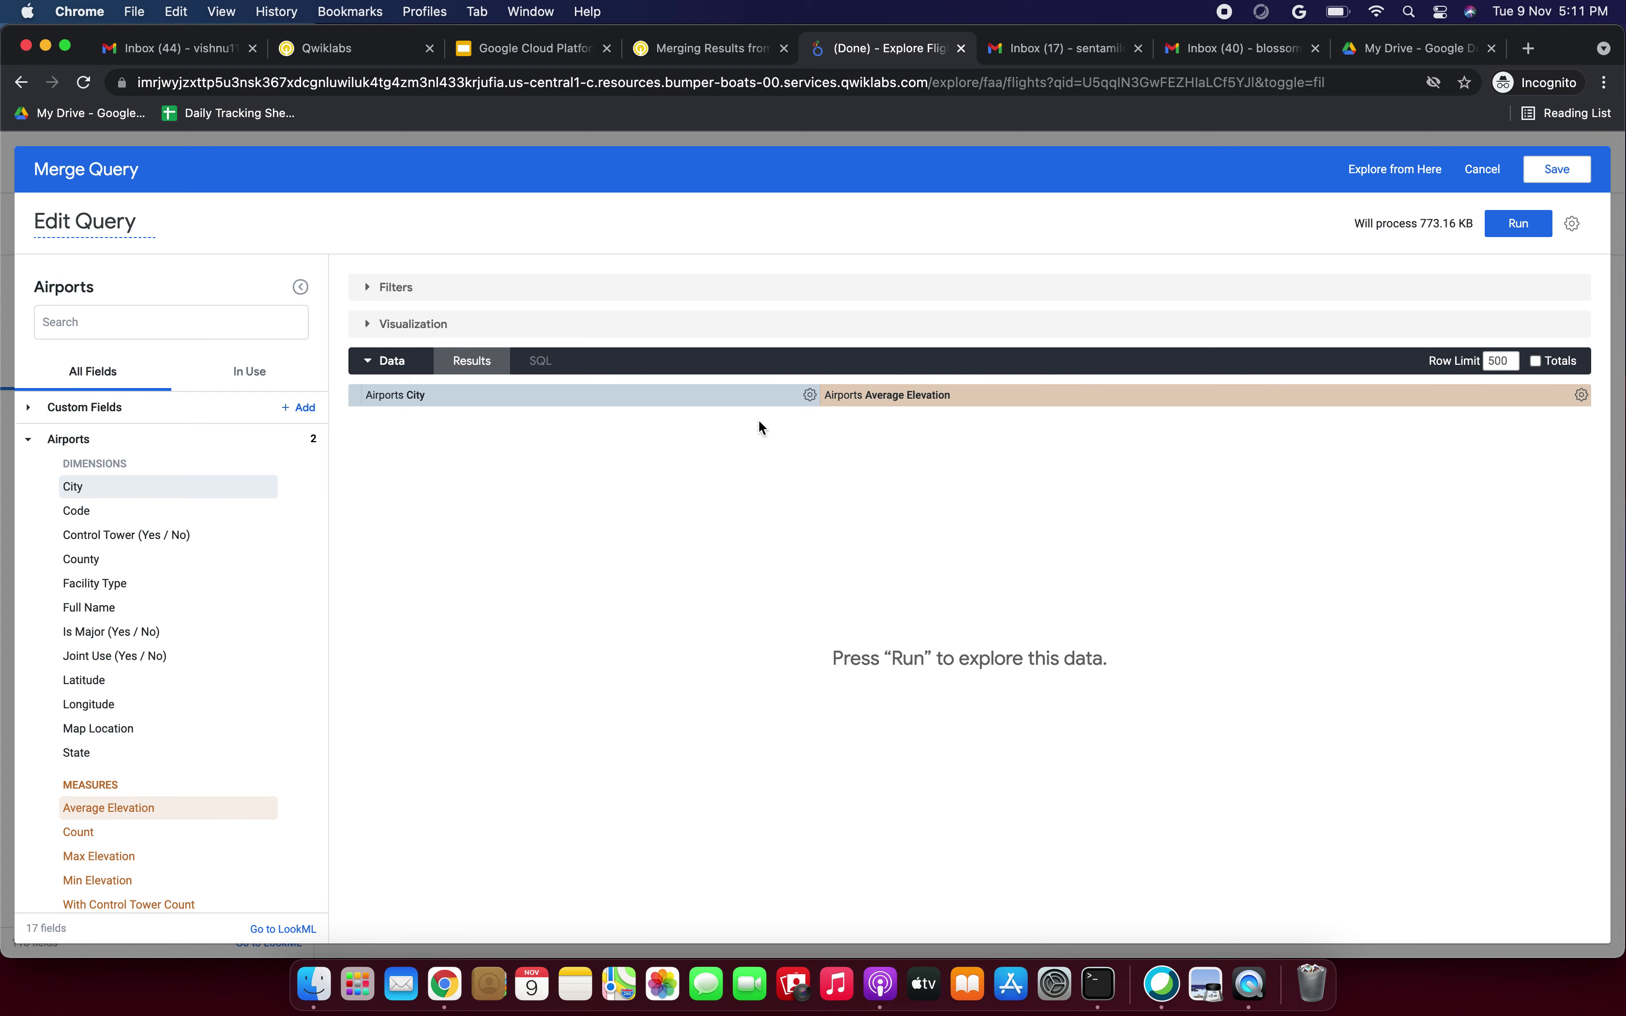
Read the lab's note on including a matching dimension and, following its fifth instruction, run the Airports source query.
click(731, 57)
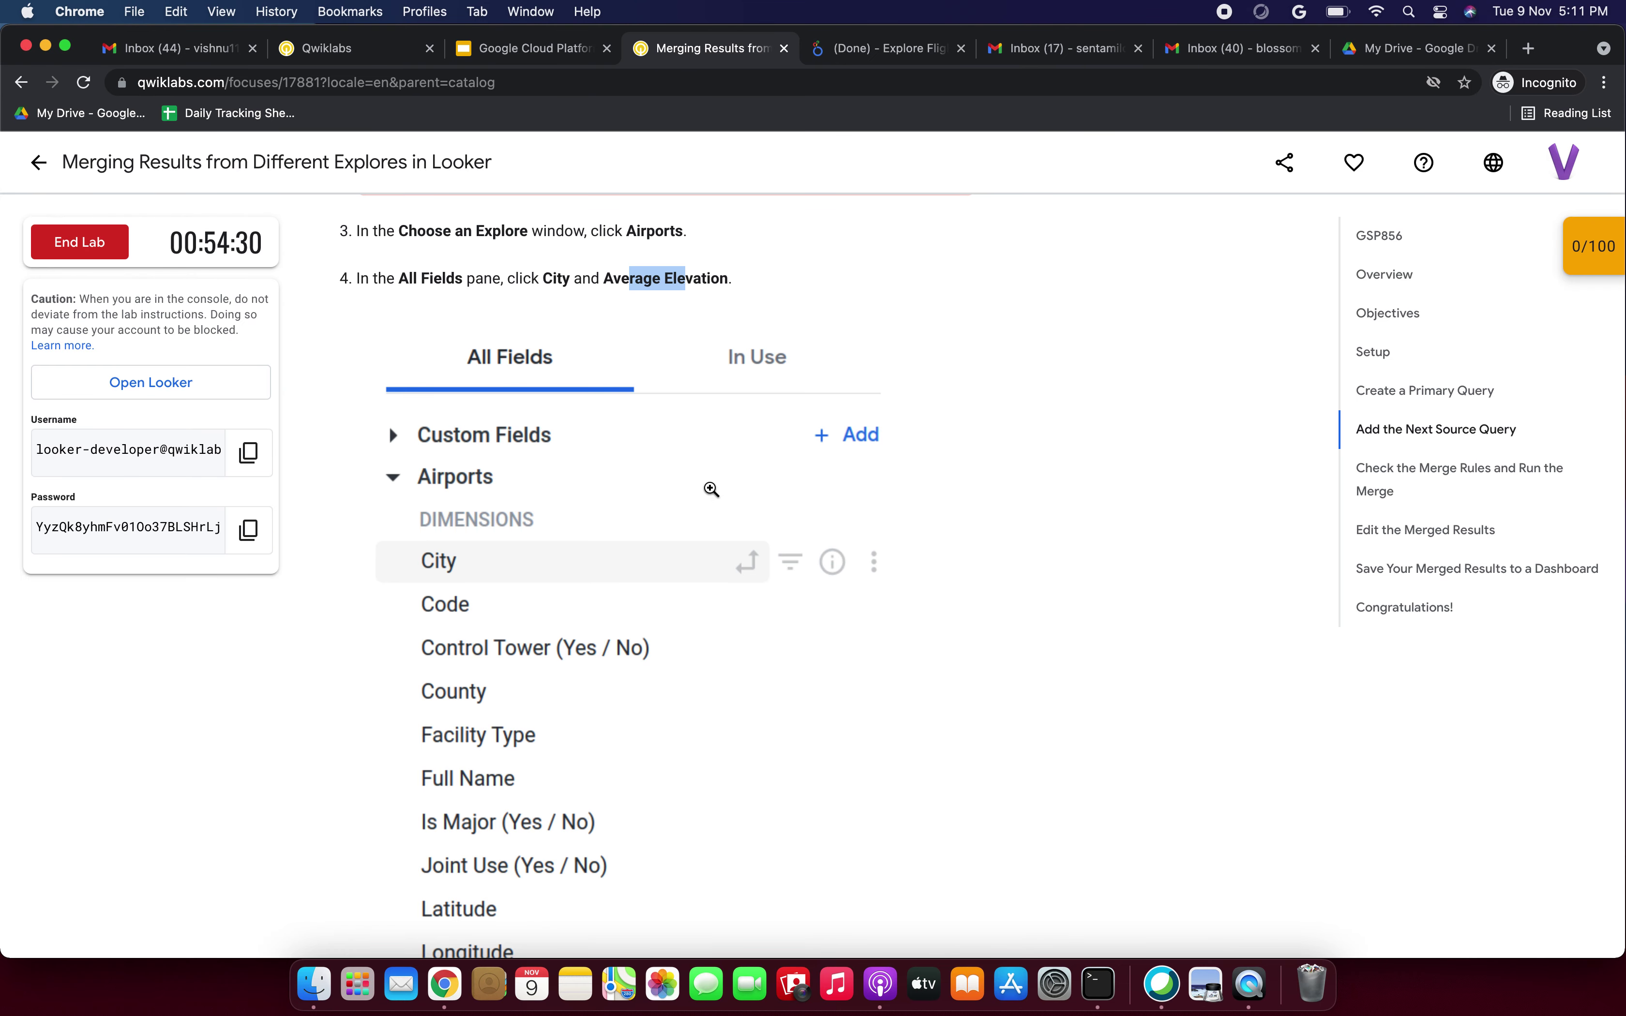
scroll(711, 490, down, 8)
scroll(711, 489, down, 5)
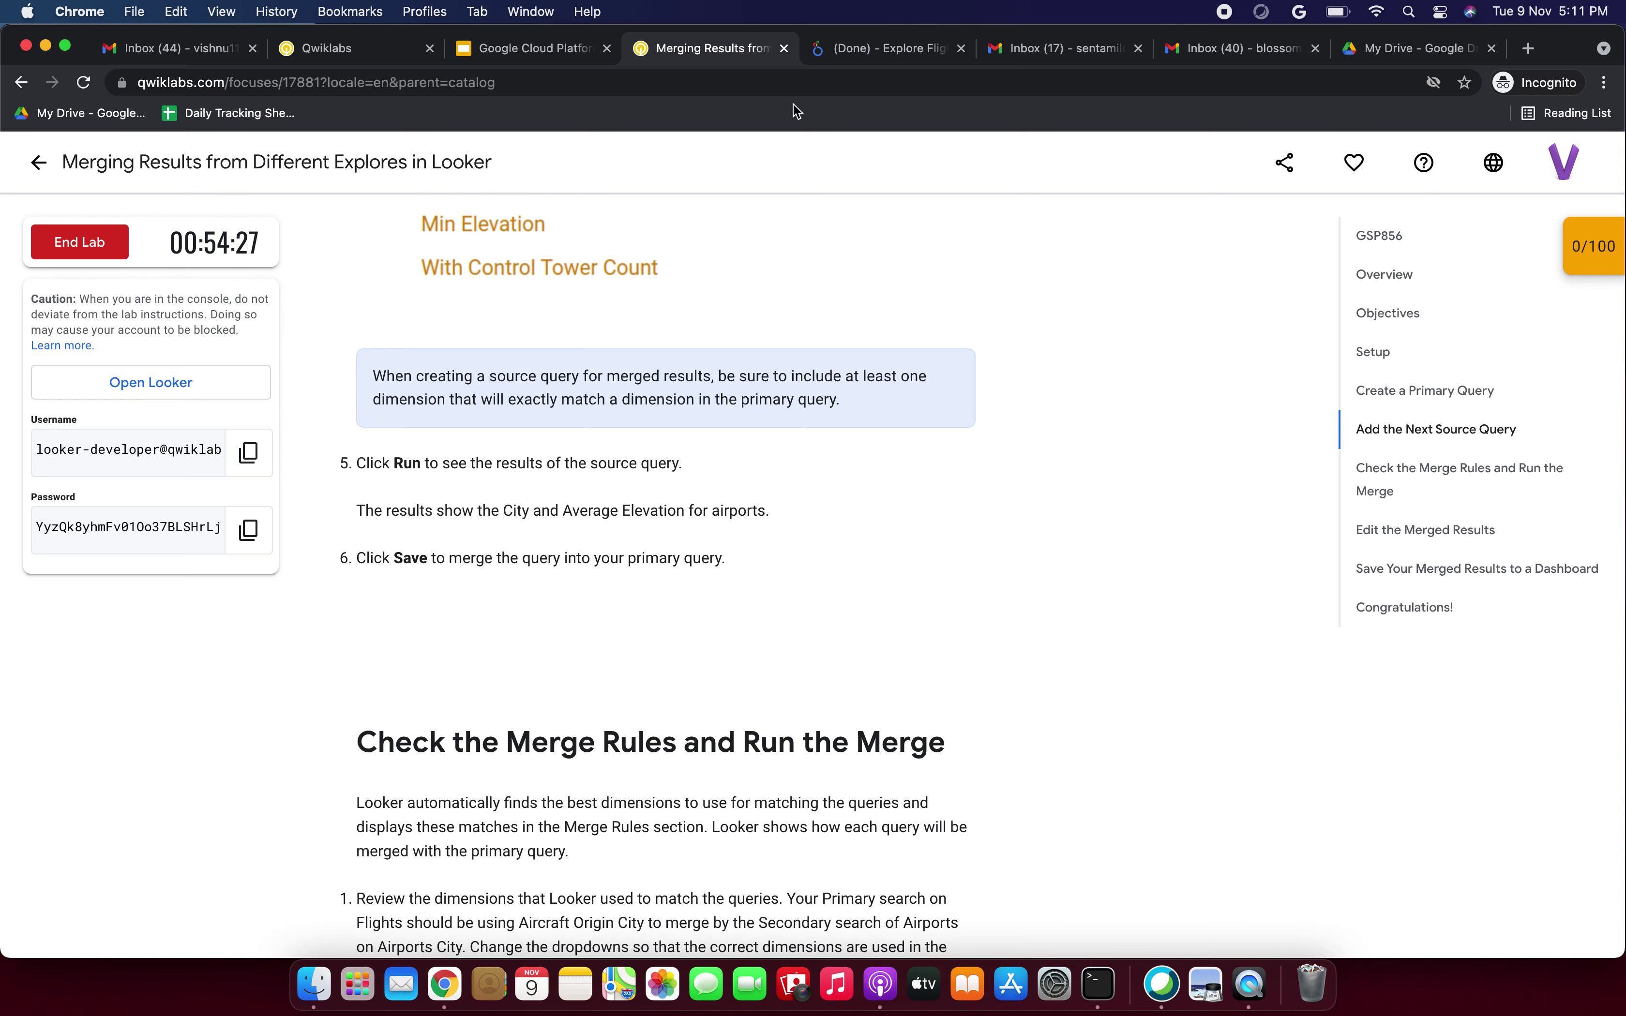
click(885, 49)
click(1517, 225)
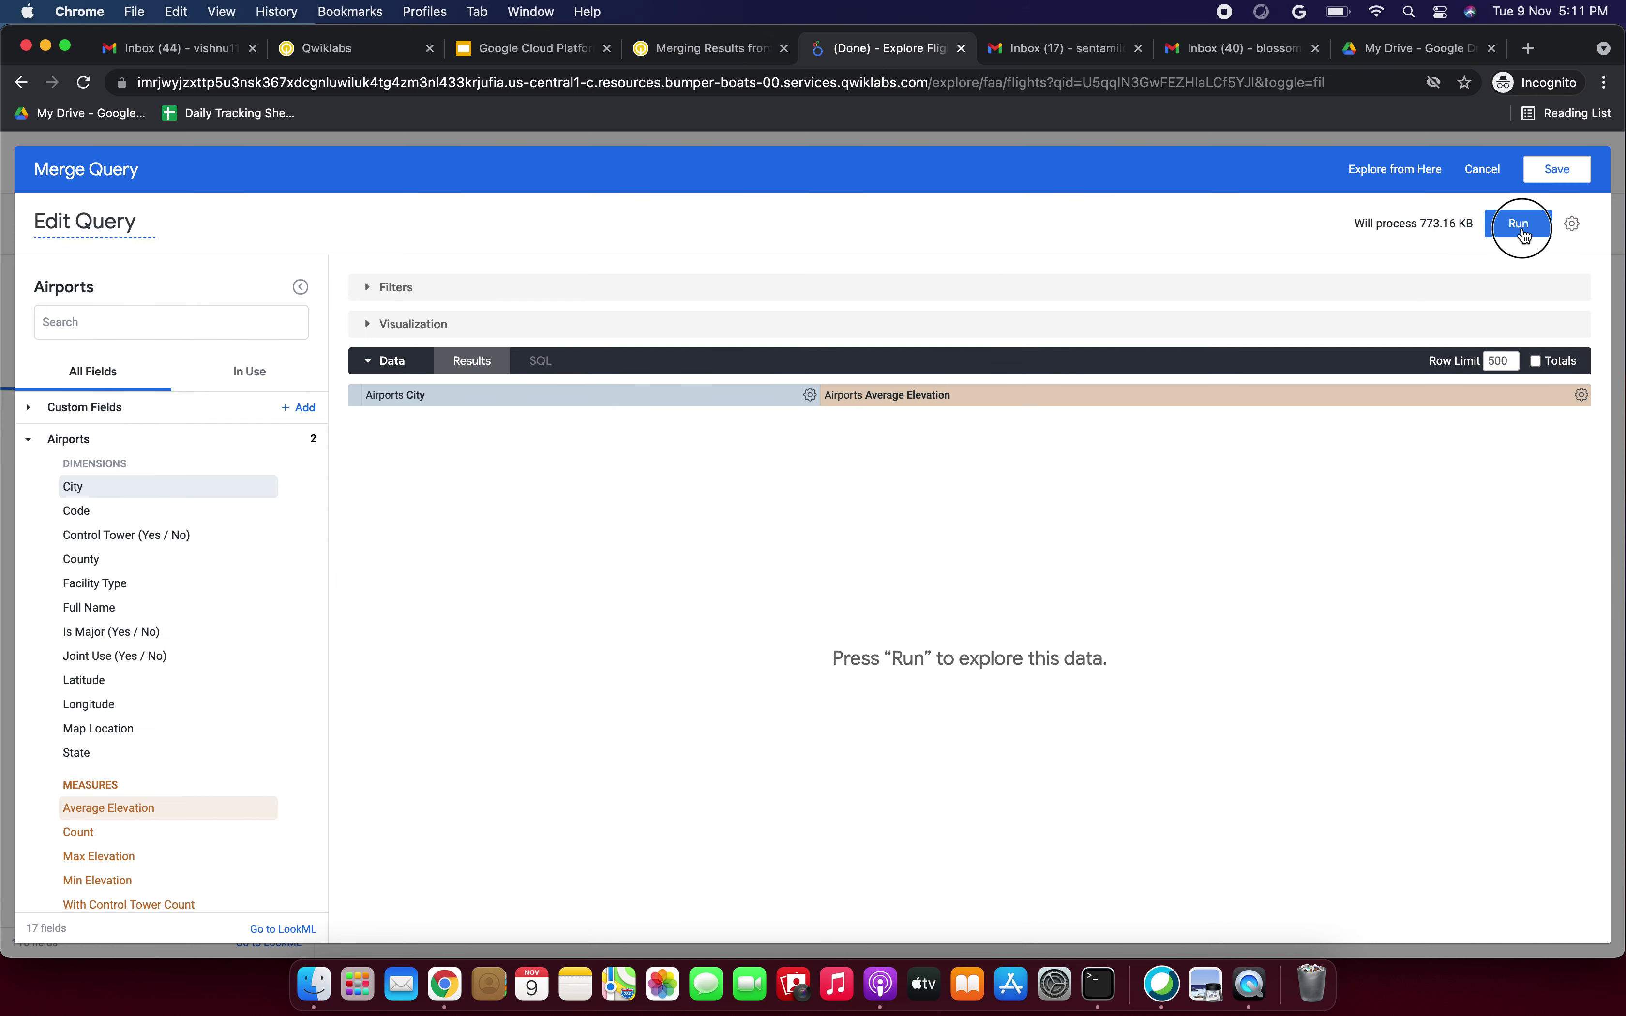
Read the lab's description of the source query results and examine the city and average elevation rows for Airports.
click(680, 57)
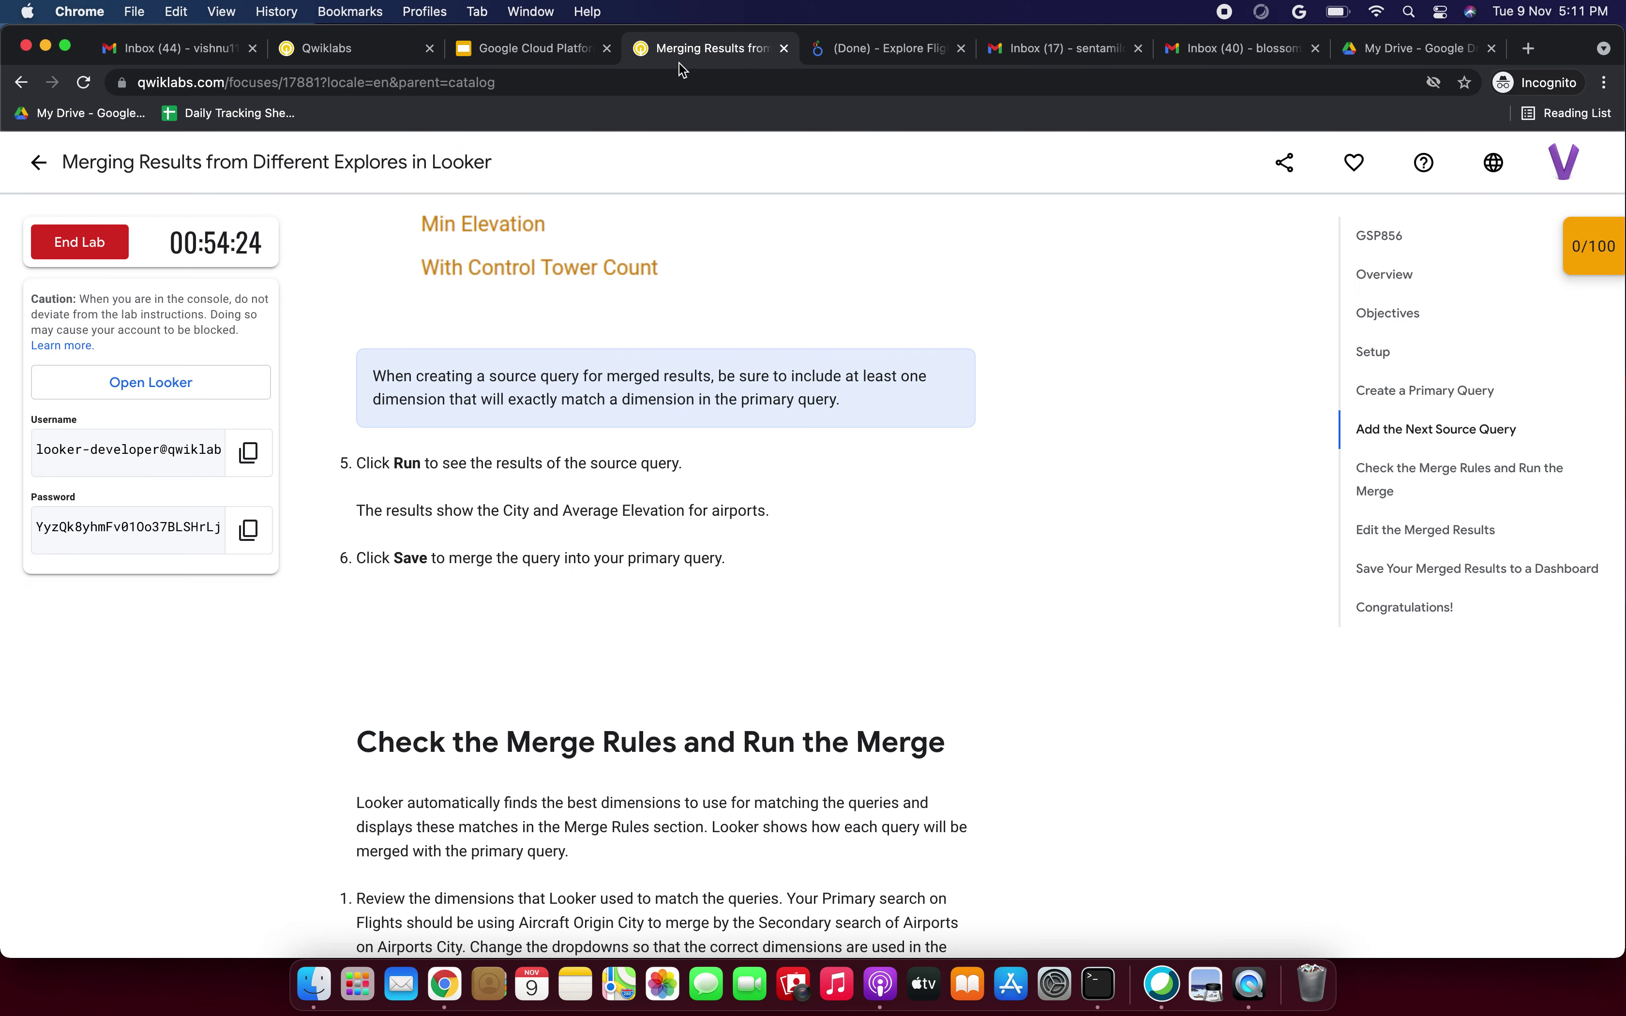
scroll(638, 409, down, 2)
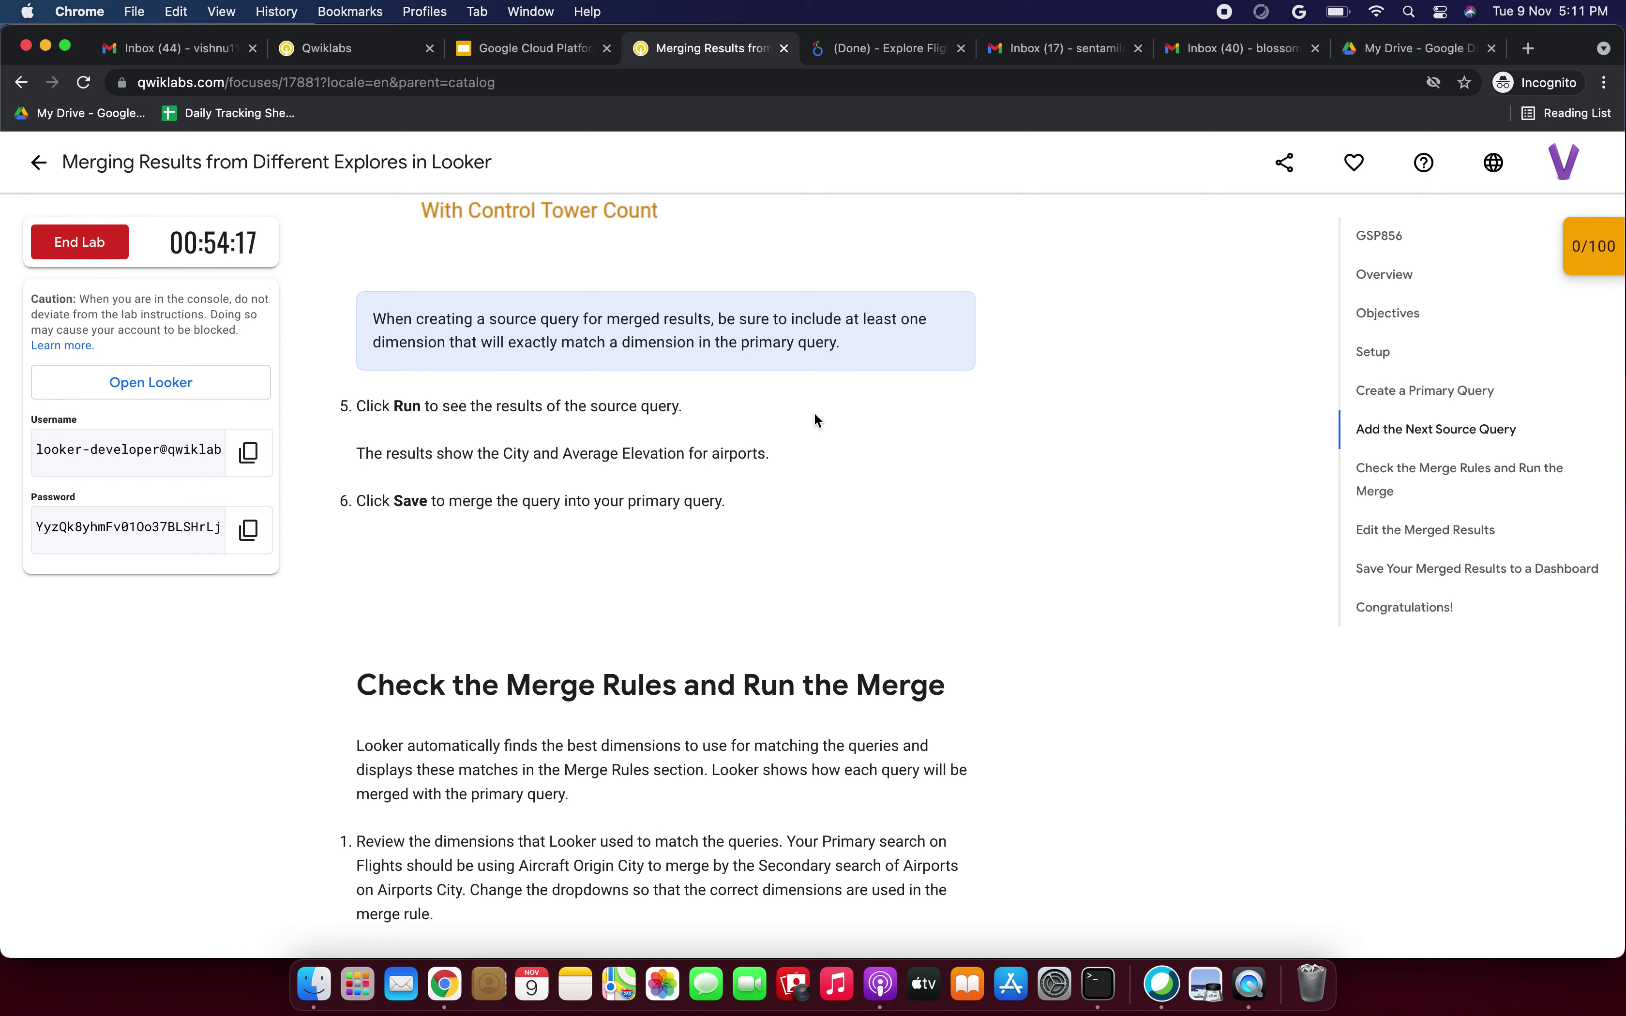
click(887, 48)
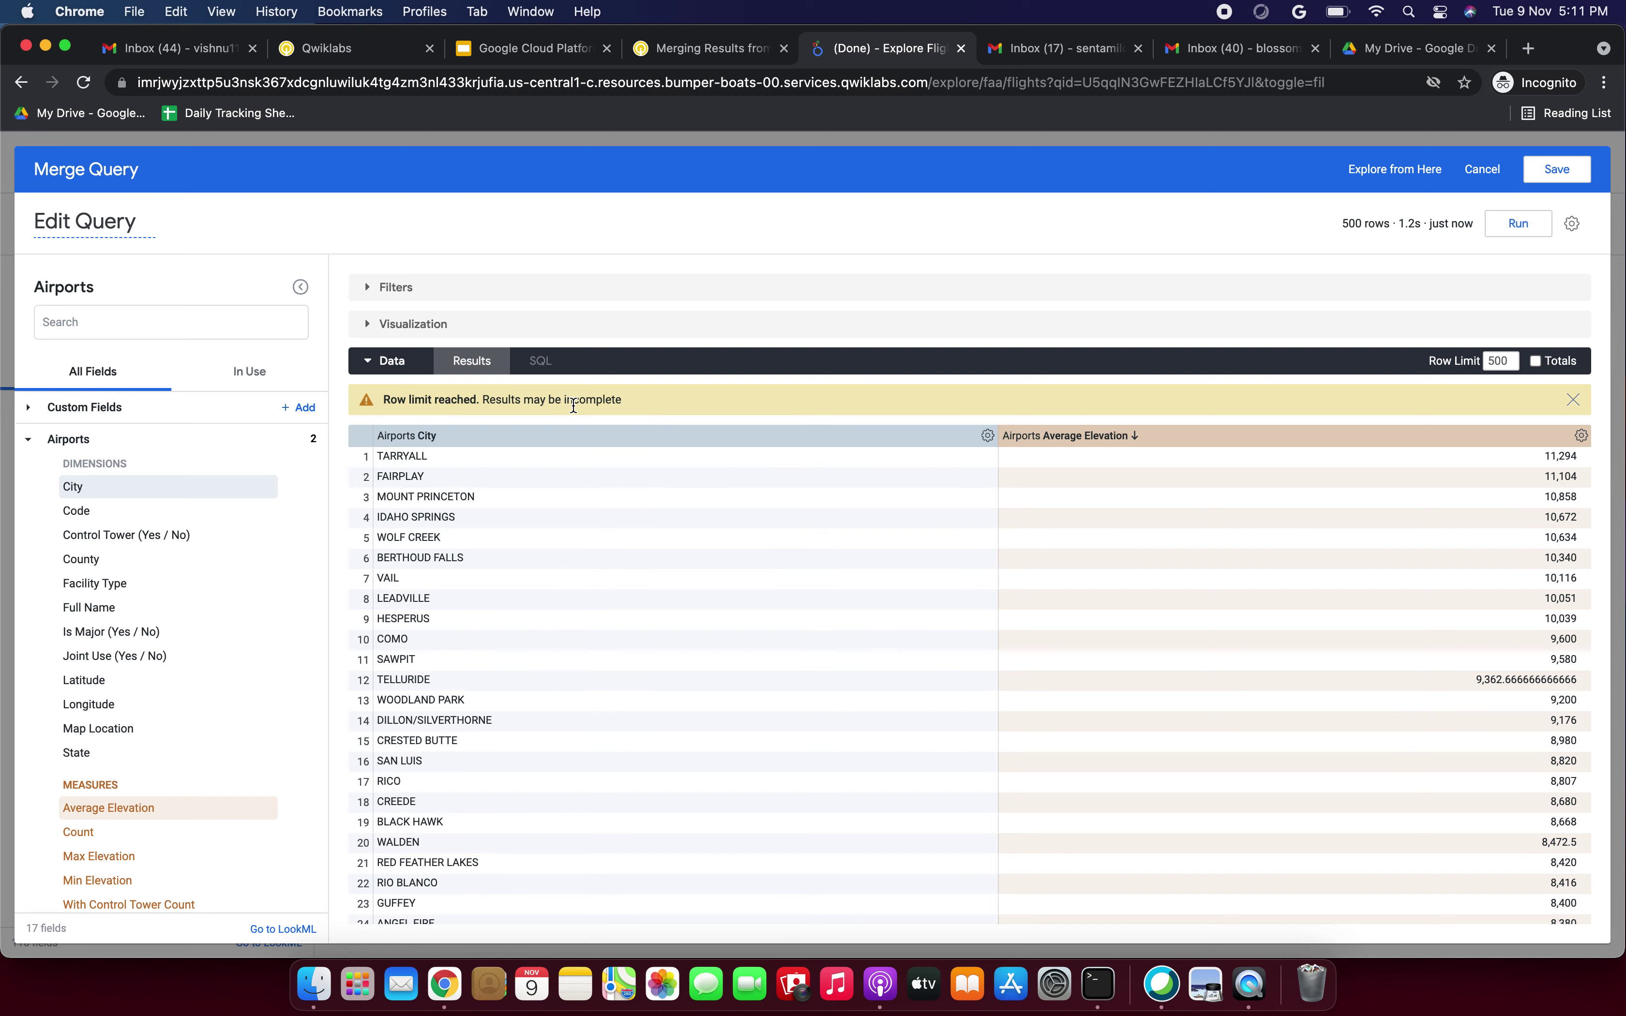
scroll(633, 633, down, 20)
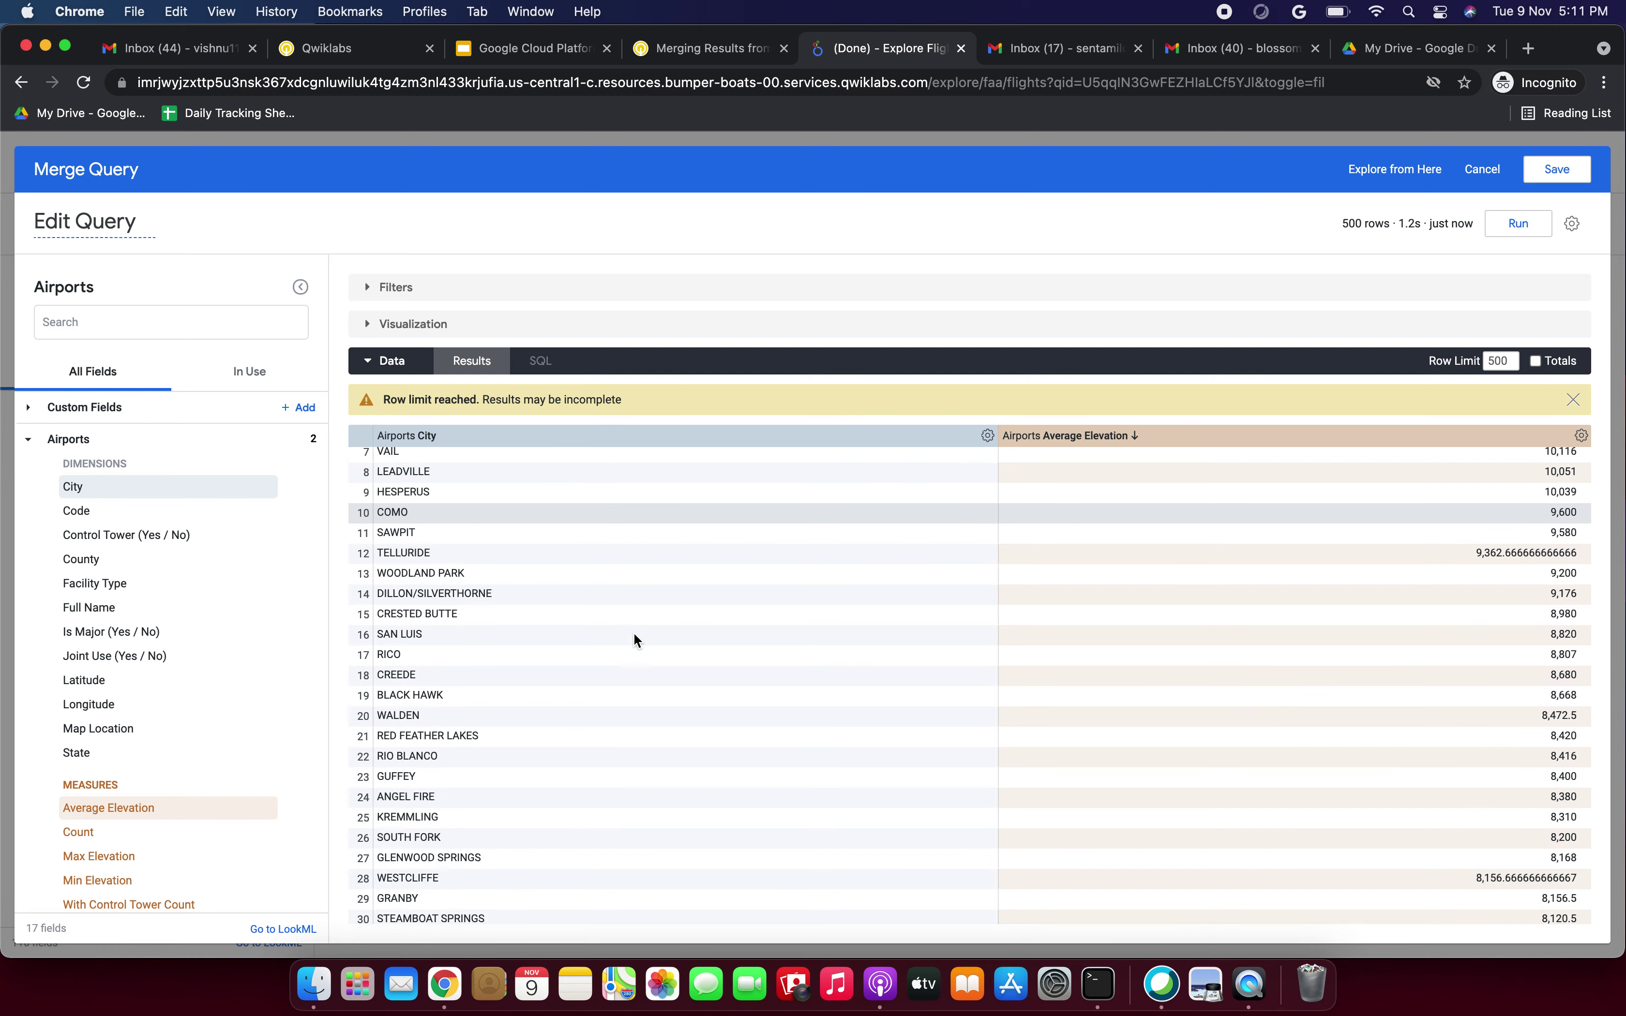
scroll(633, 634, up, 20)
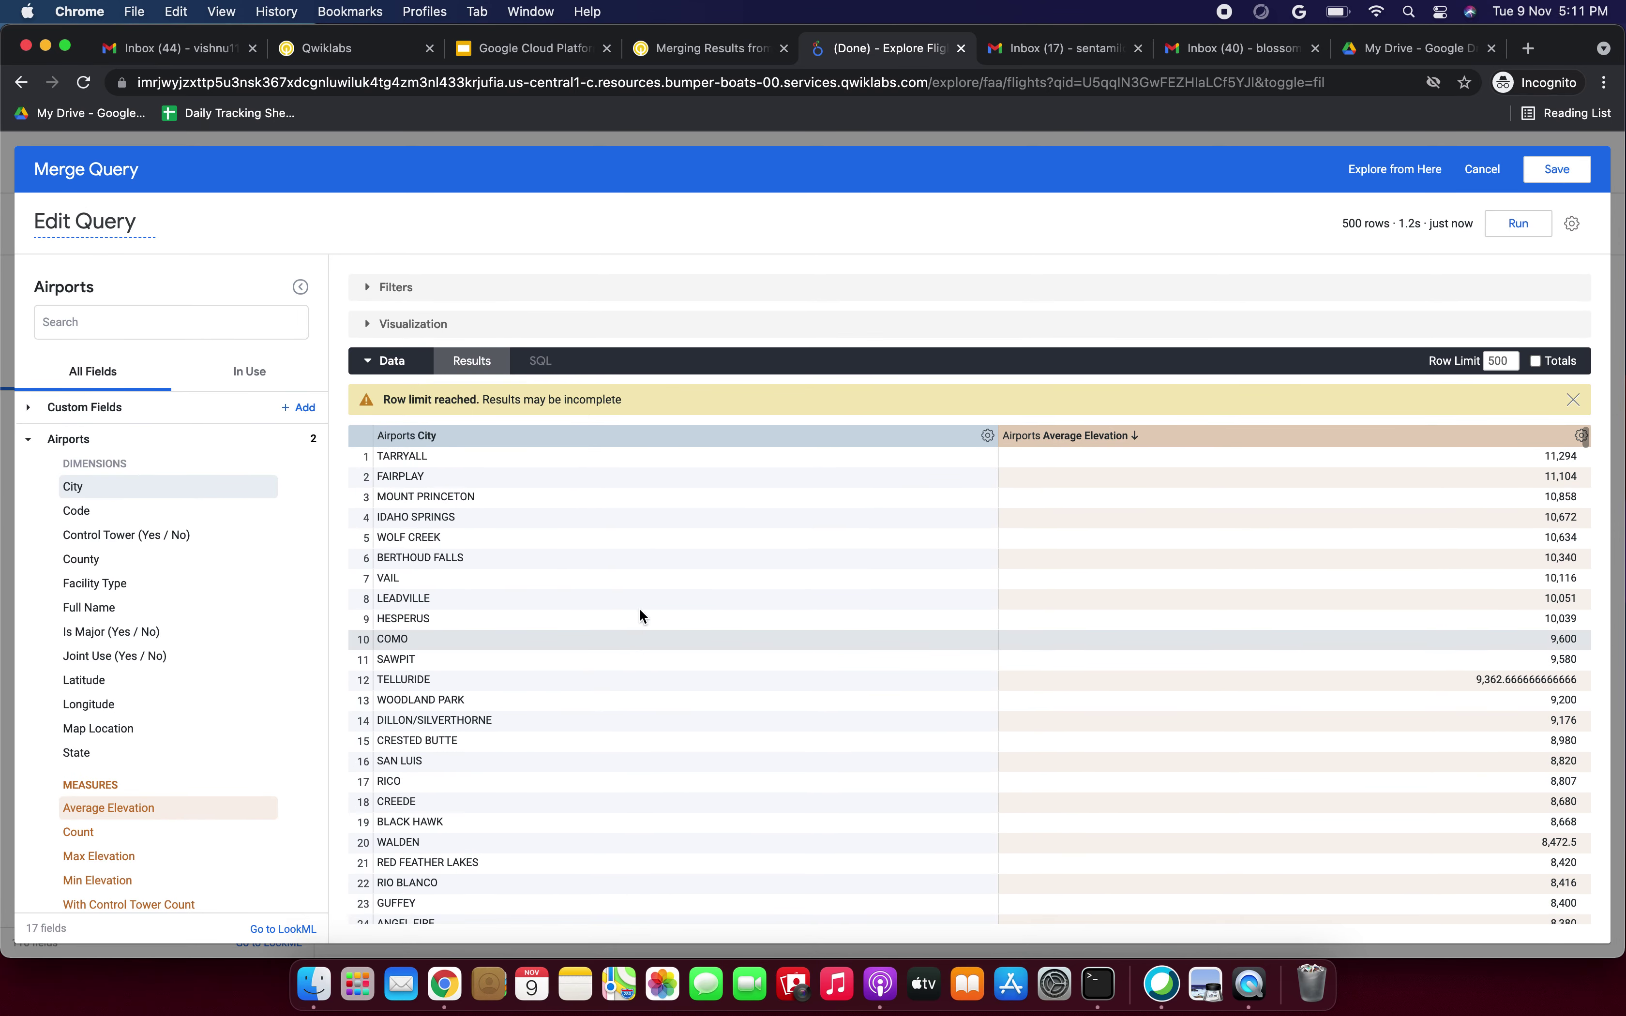
Following the lab's sixth instruction, save the Airports source query to merge it into the primary Flights query.
click(683, 63)
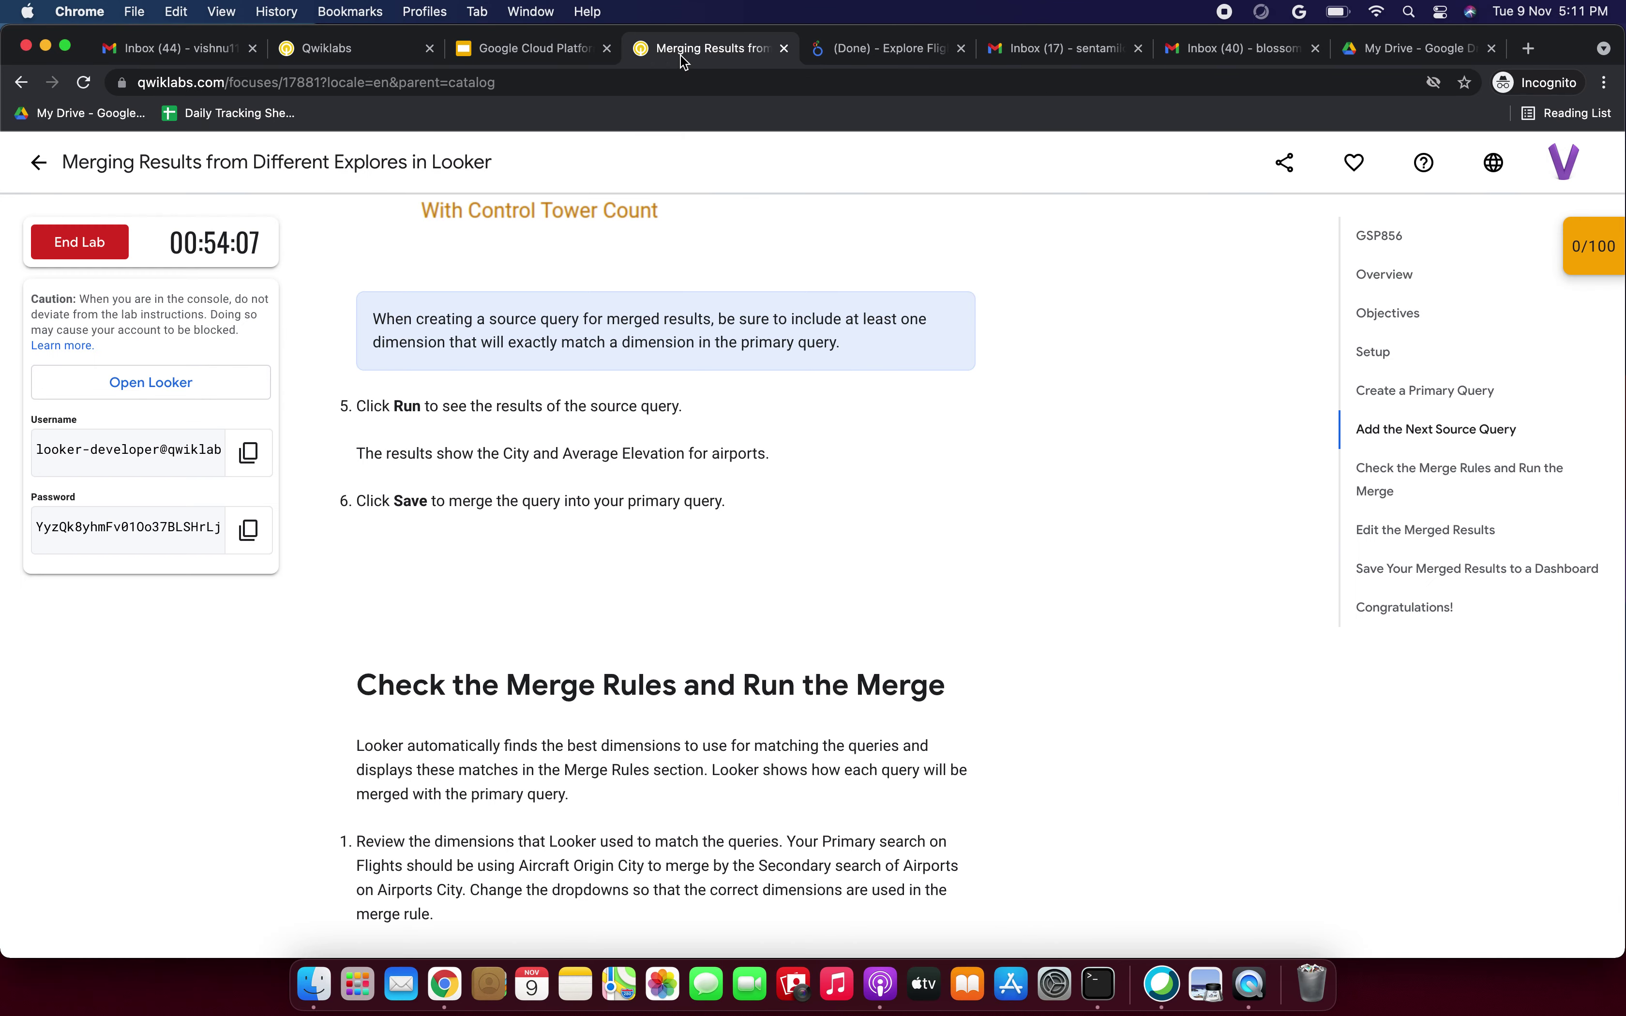
drag(391, 509, 484, 509)
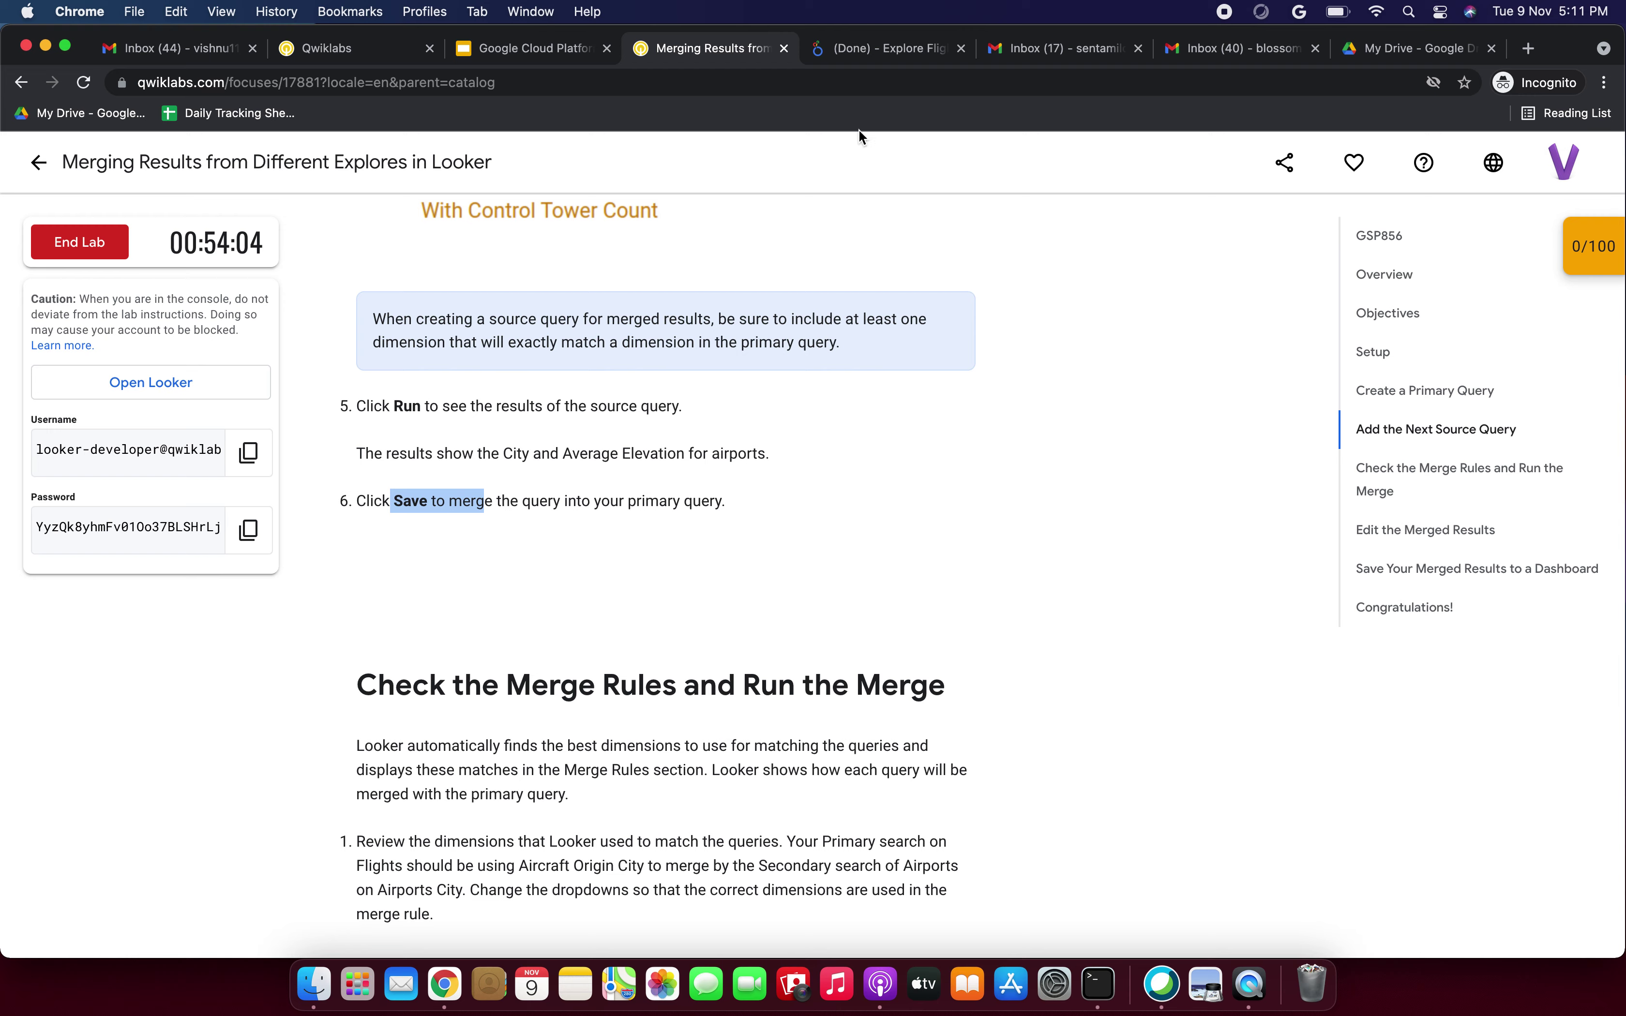
click(877, 52)
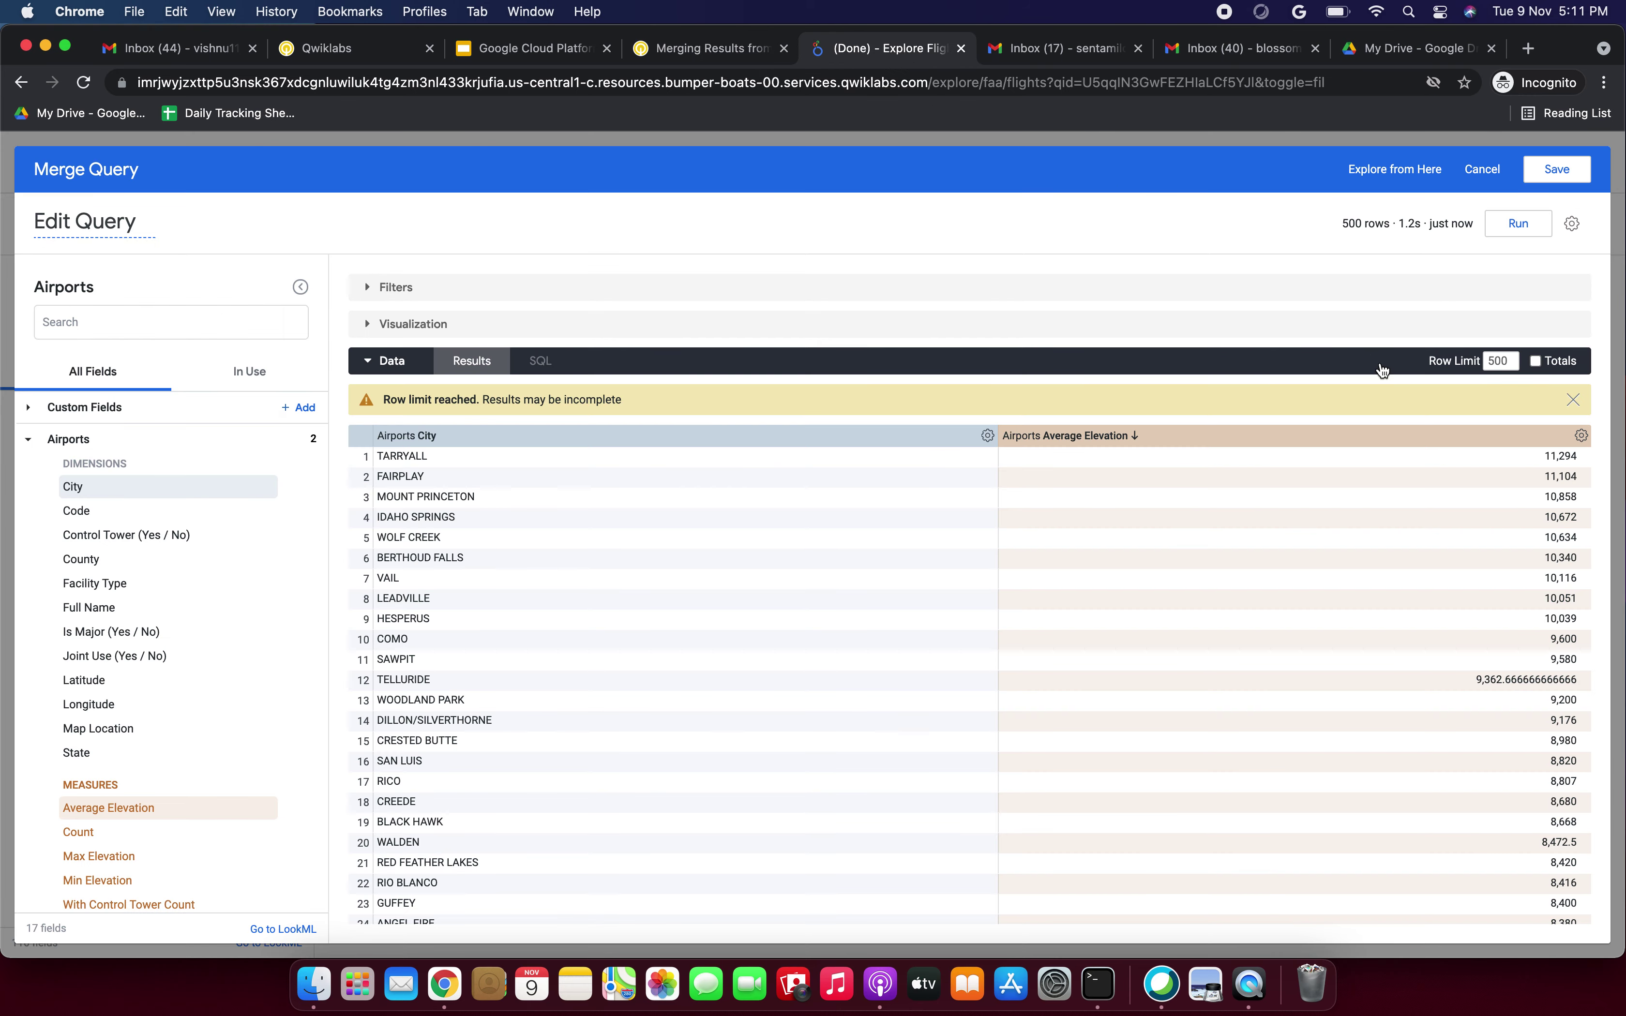
click(1556, 167)
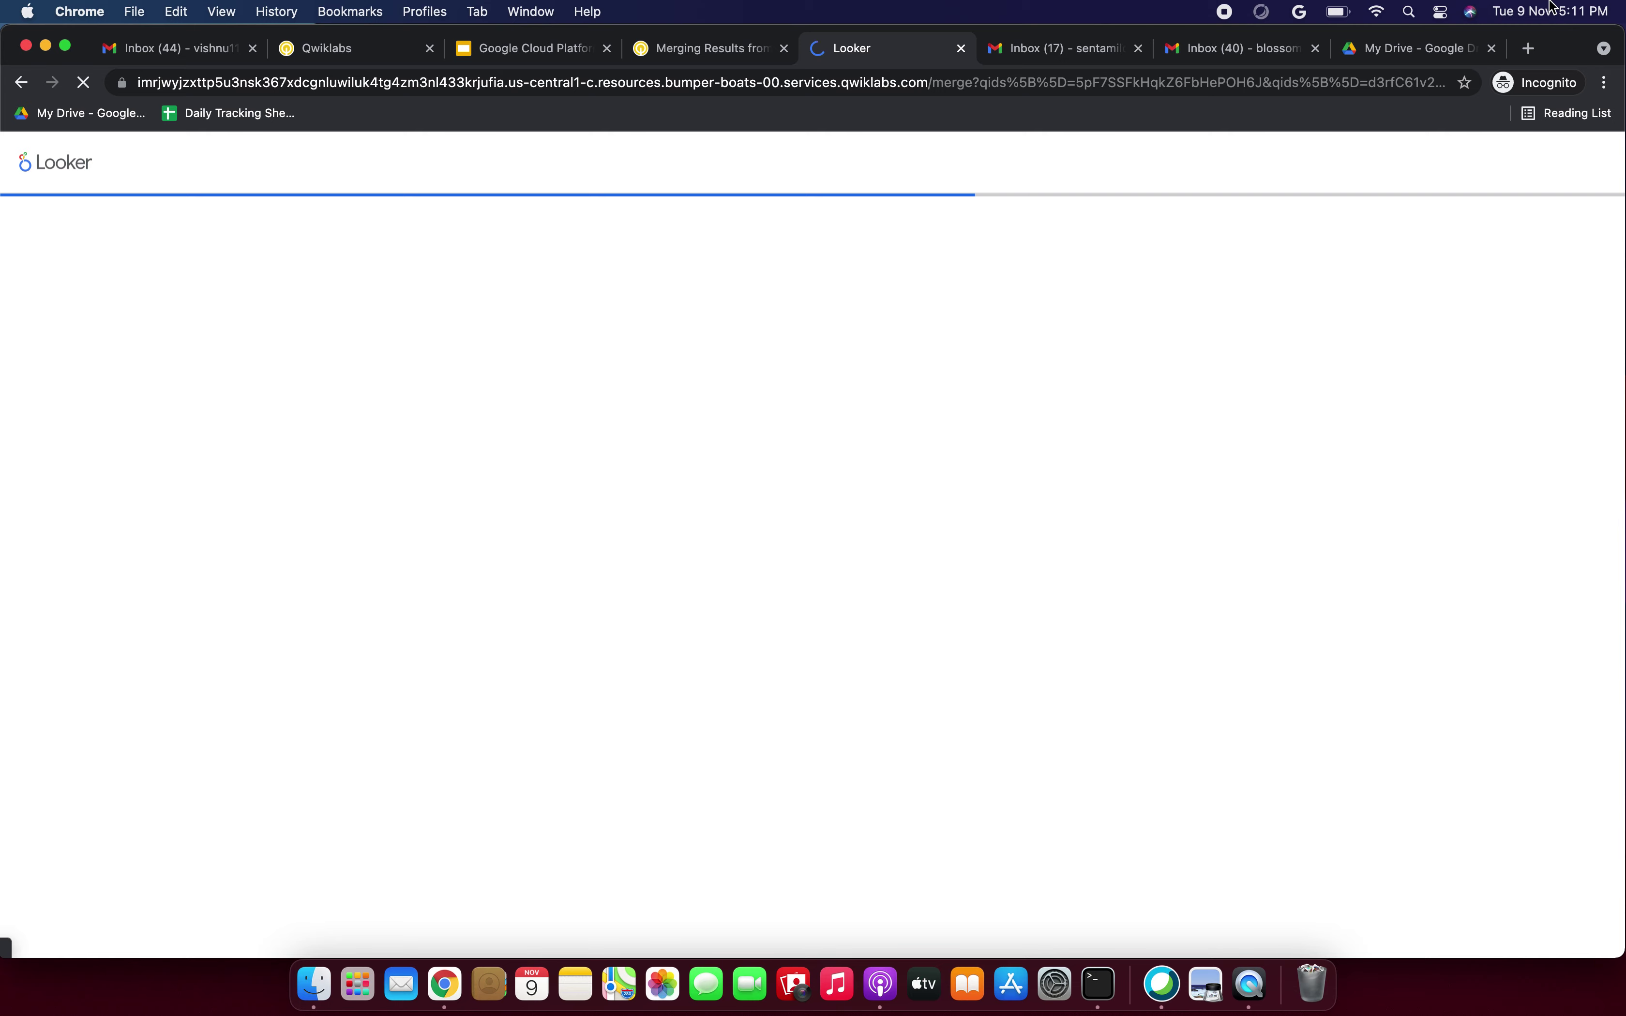
Read the lab's Check the Merge Rules and Run the Merge section and compare its example with the merged query's rules.
click(744, 52)
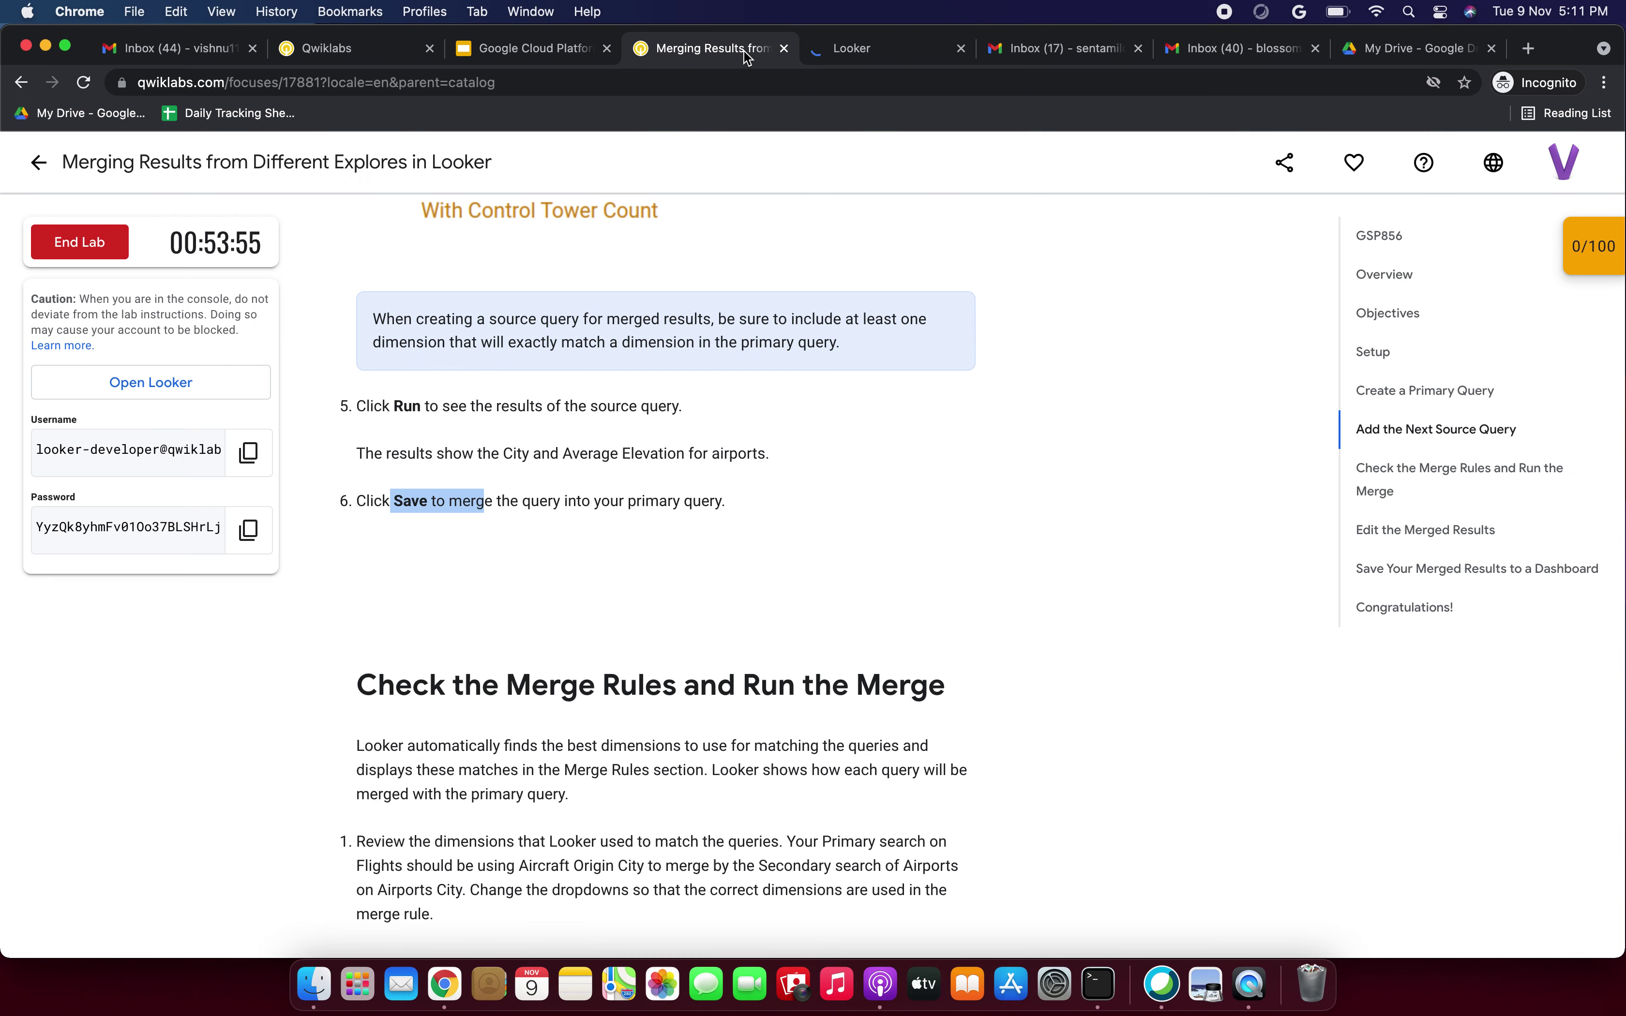
click(895, 53)
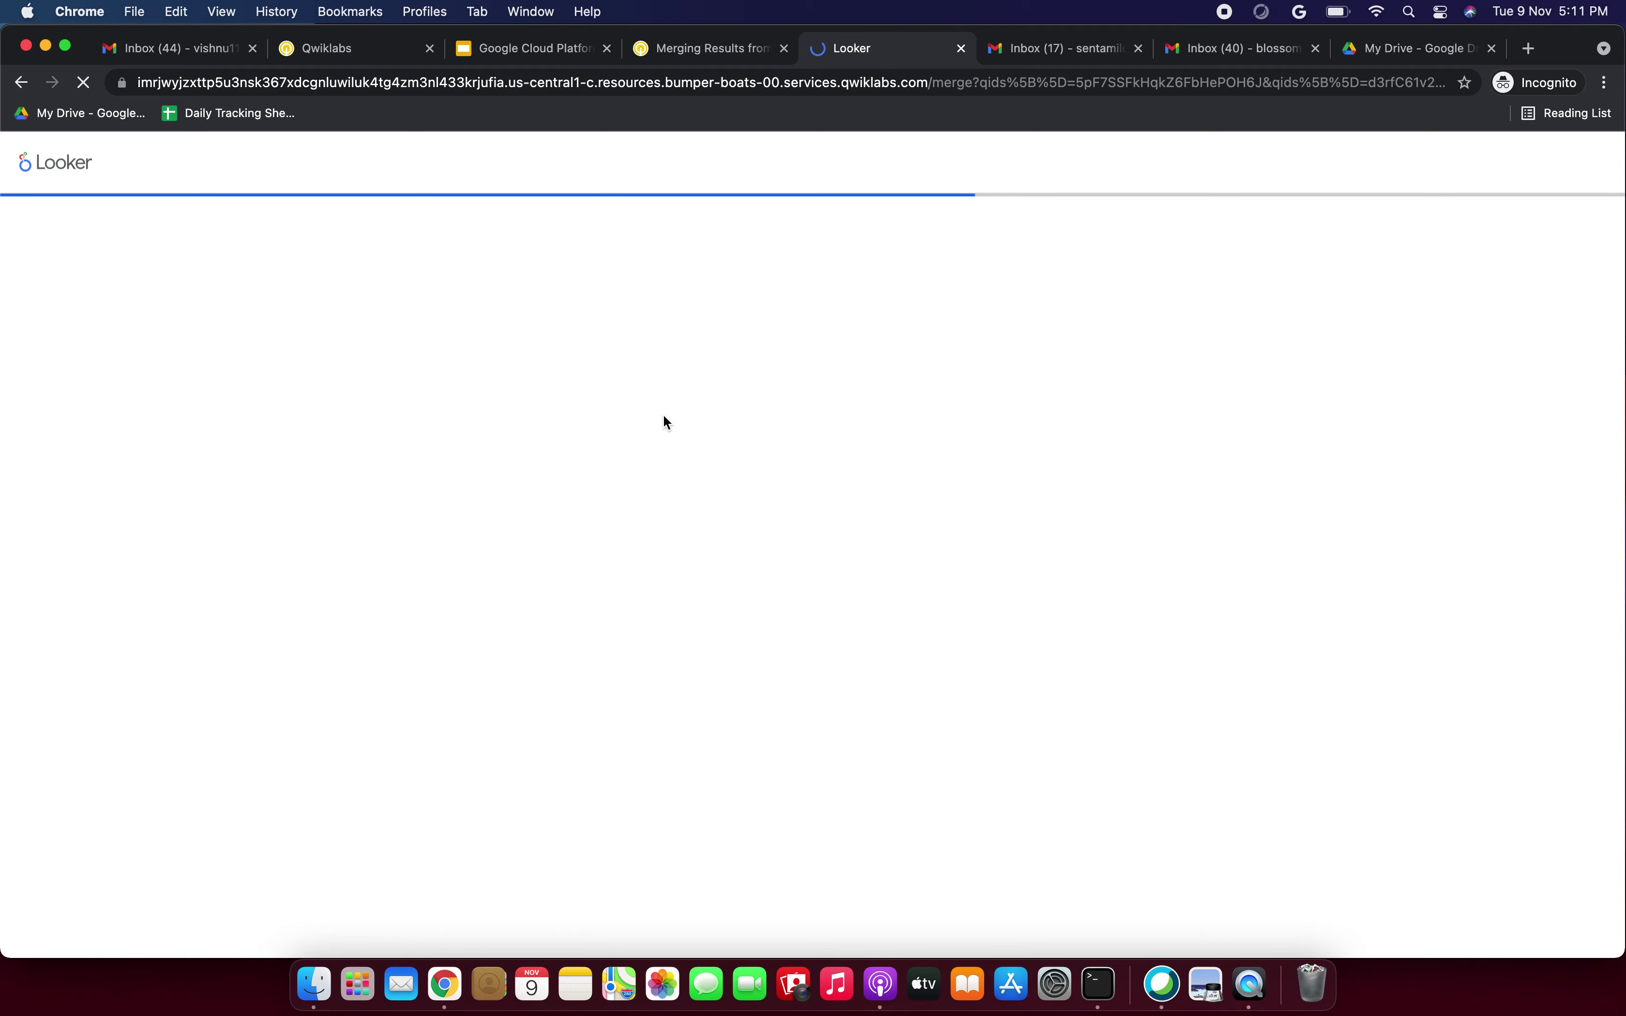
click(746, 50)
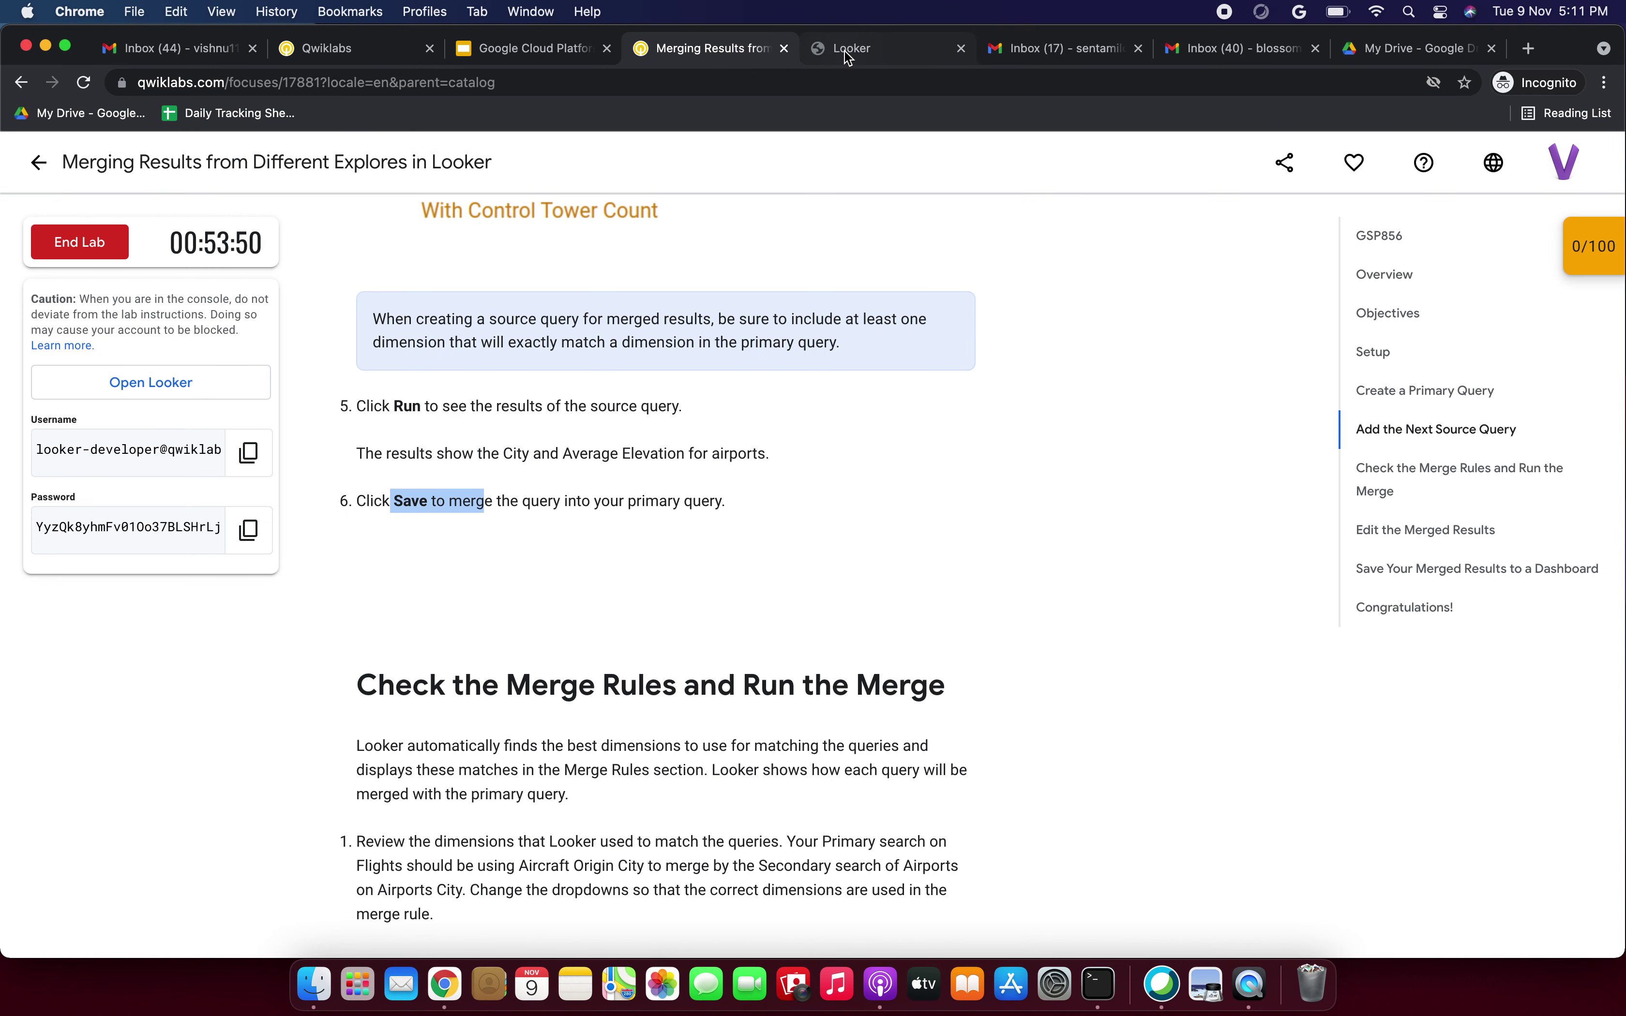
scroll(728, 520, down, 6)
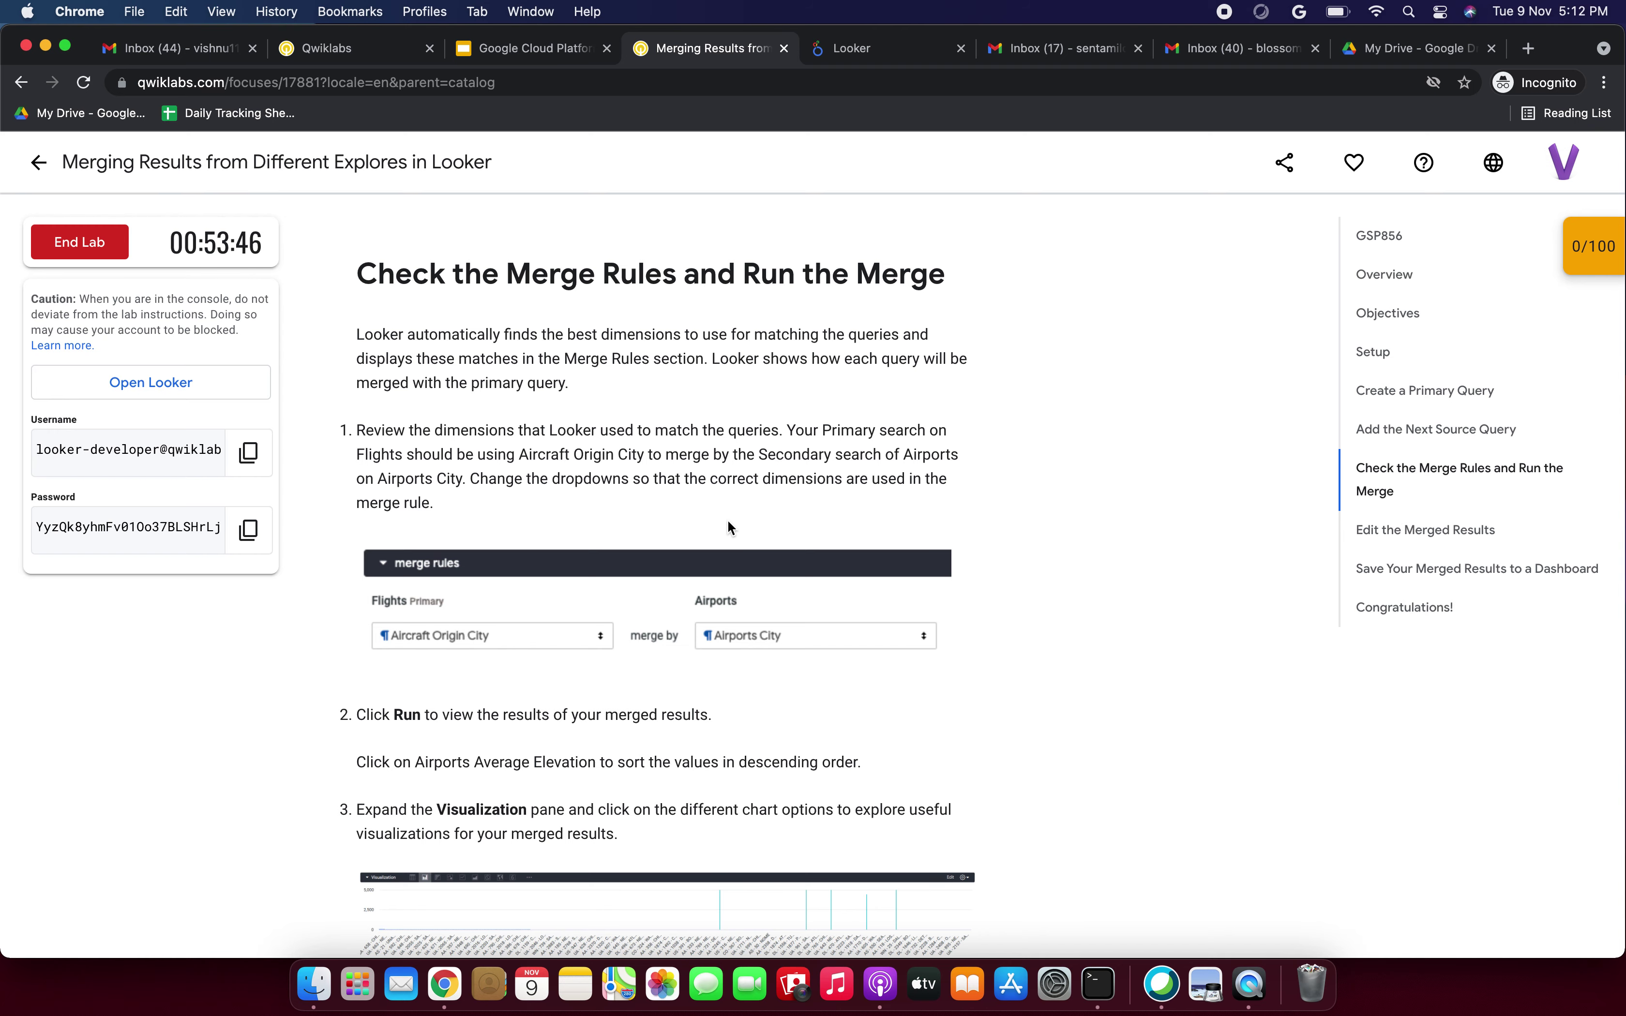
click(863, 53)
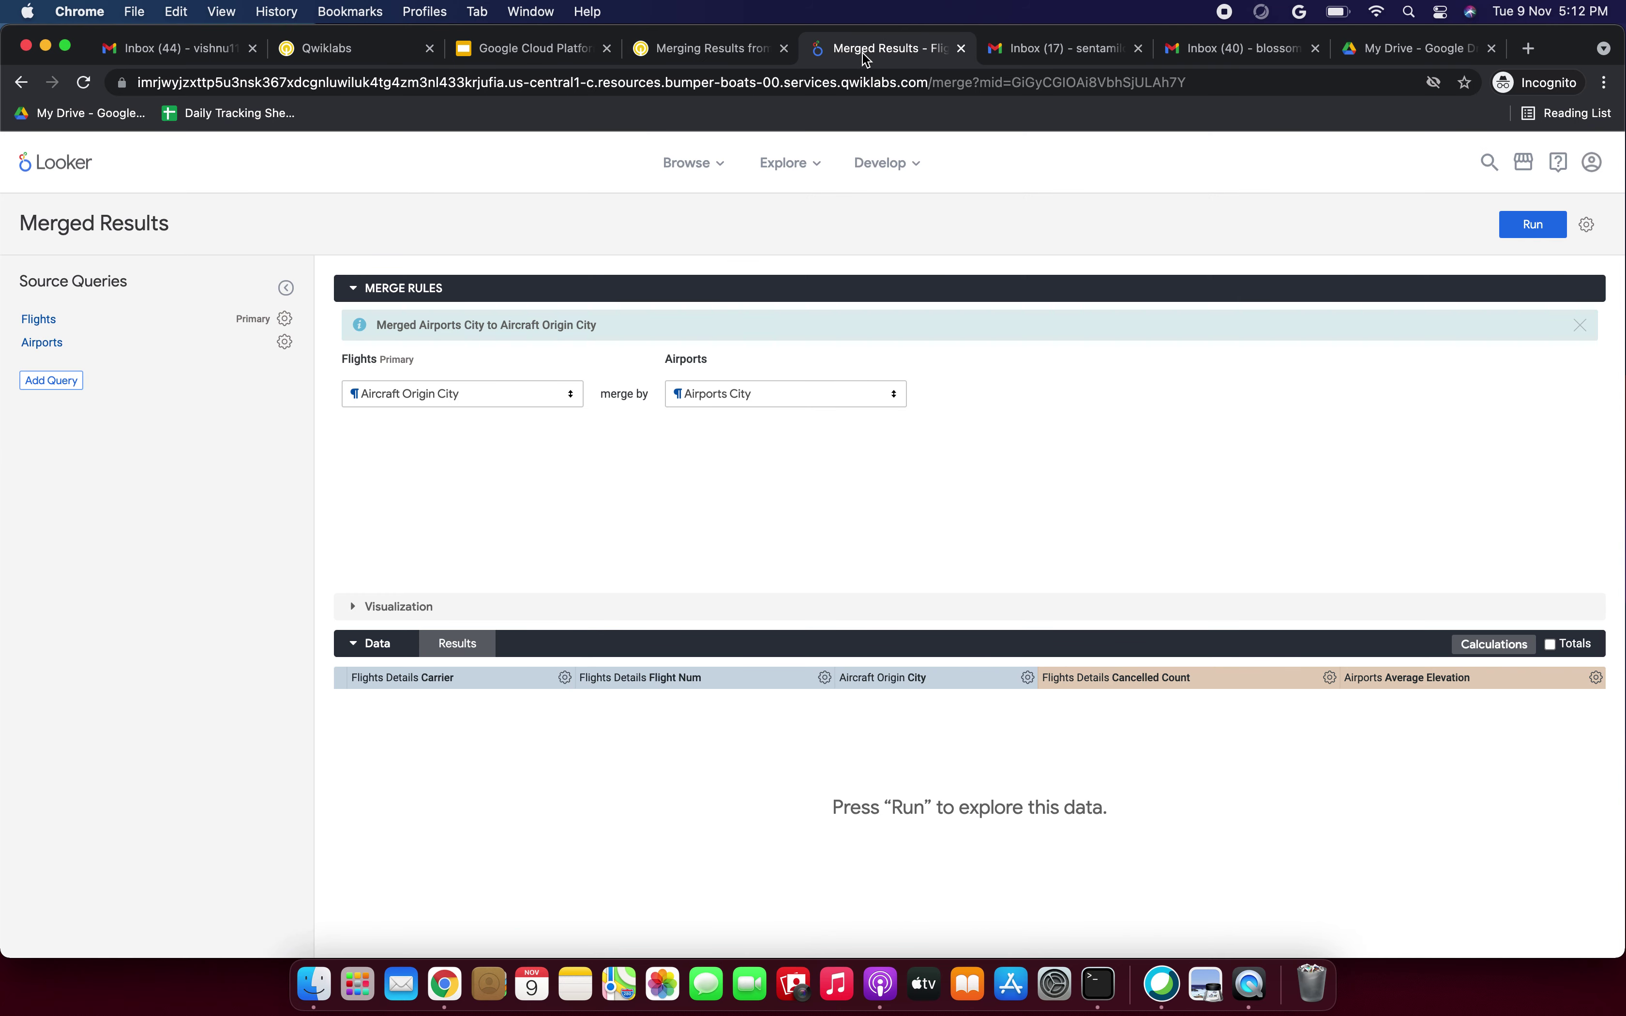
click(678, 49)
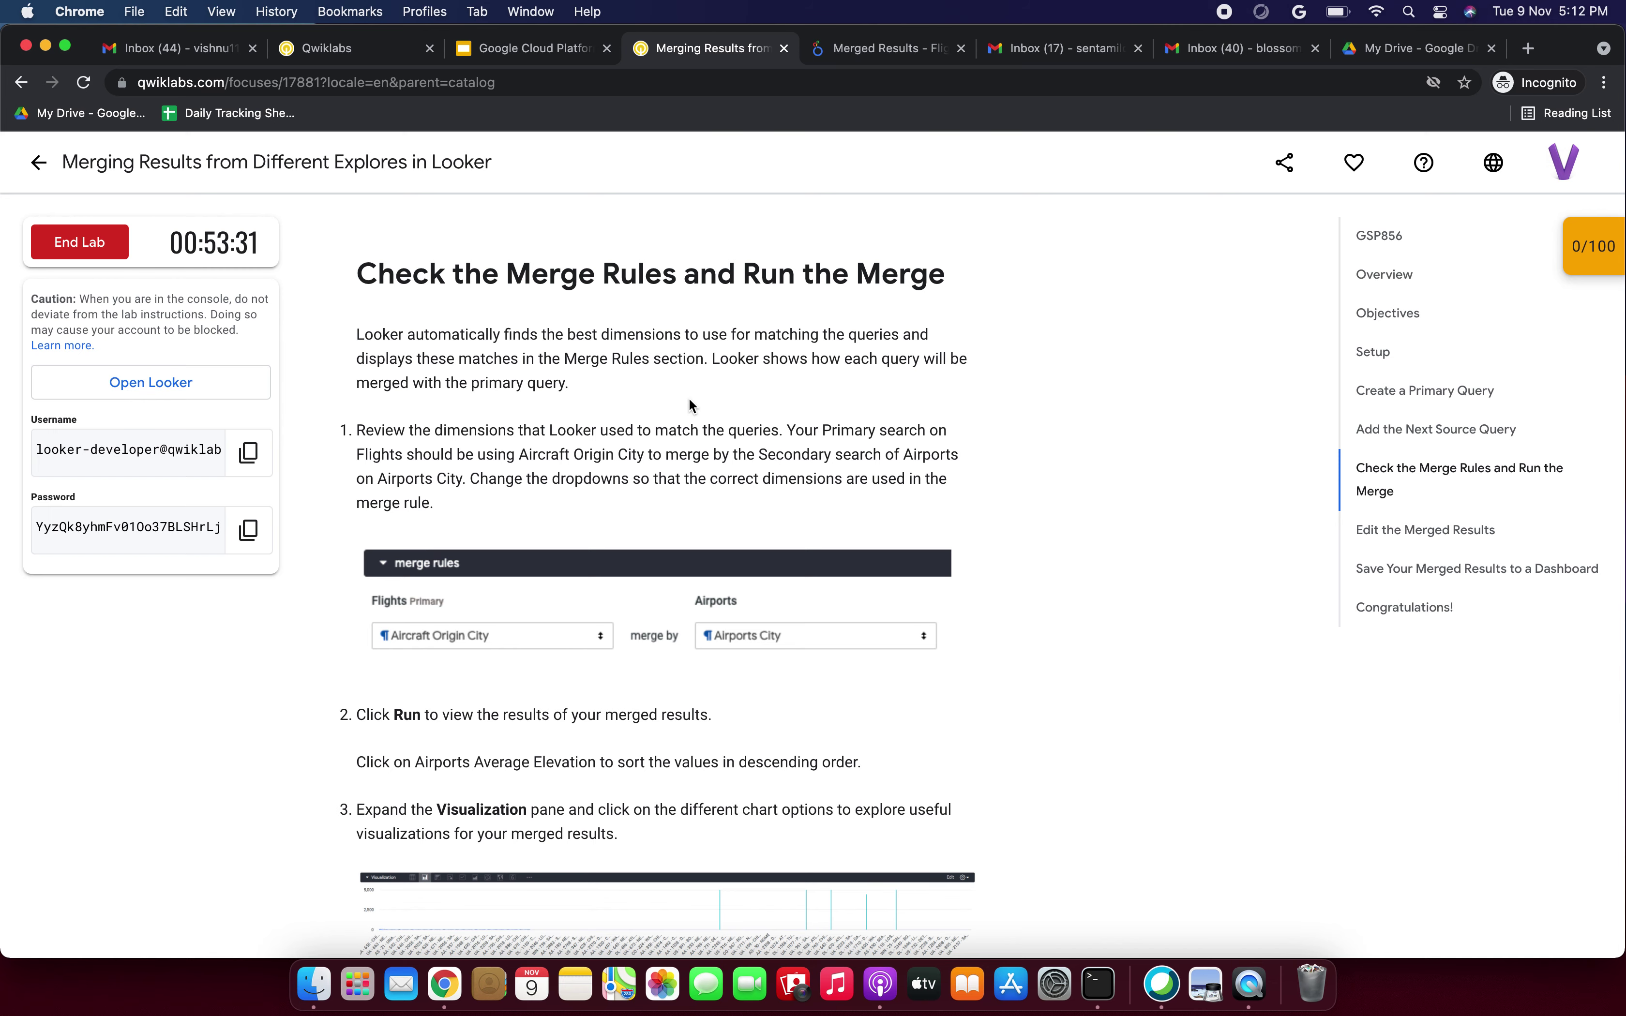
scroll(706, 531, down, 5)
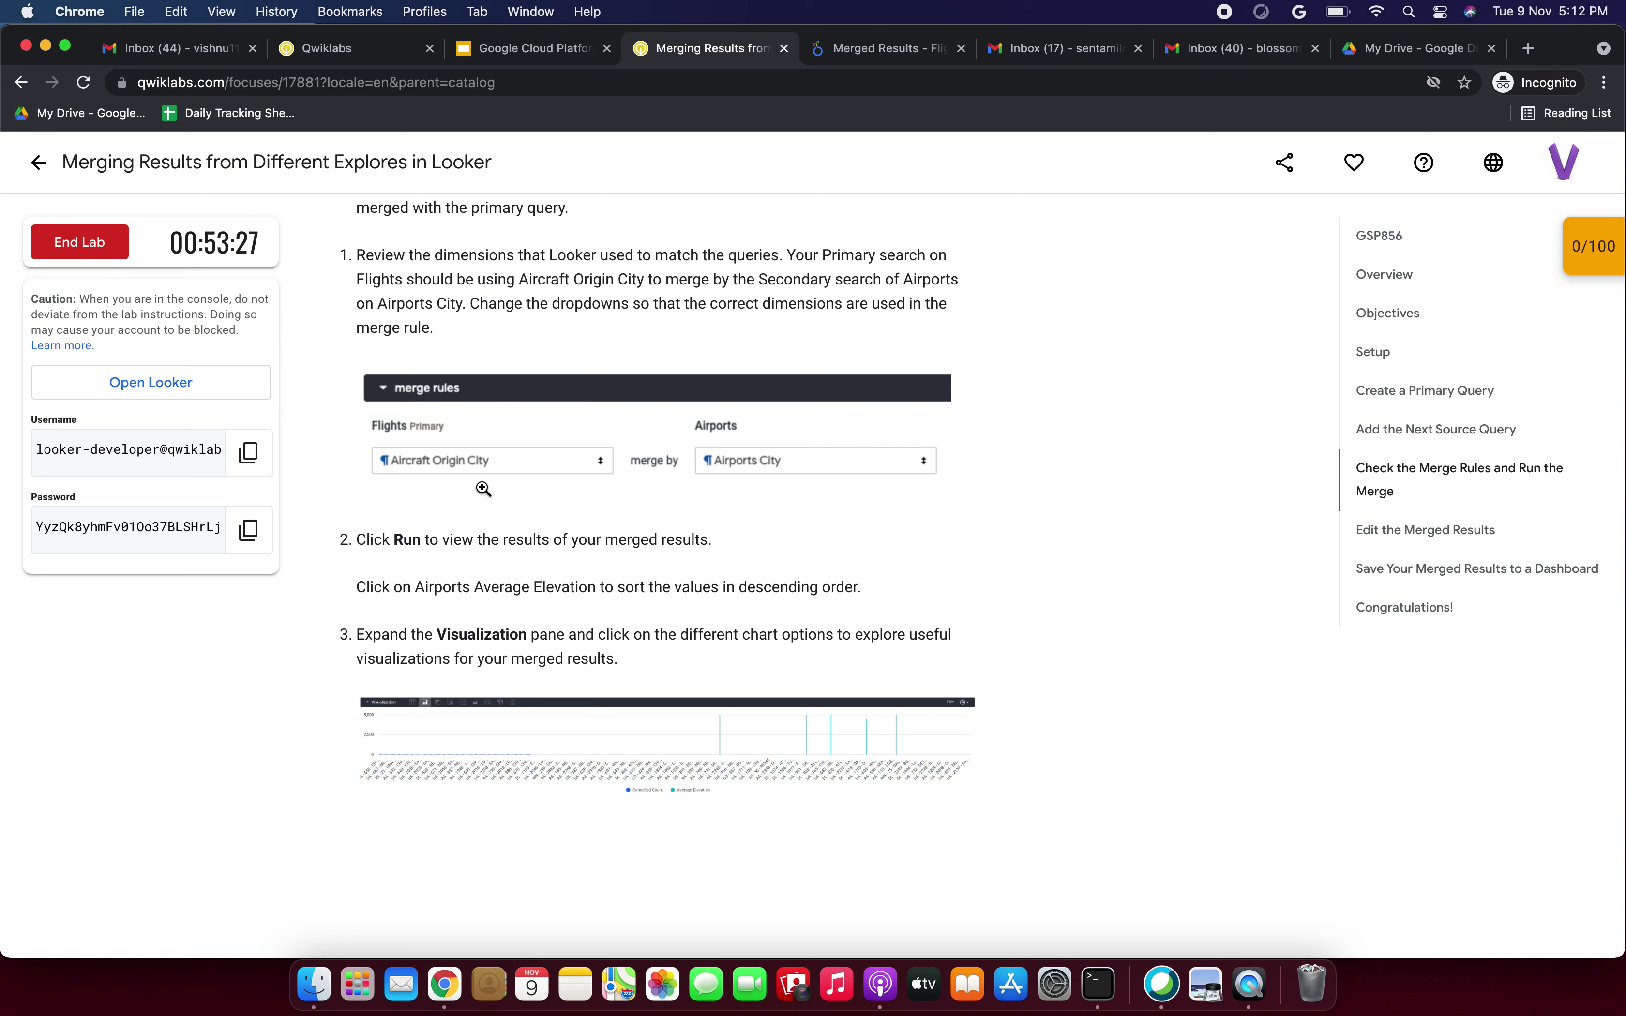
click(861, 62)
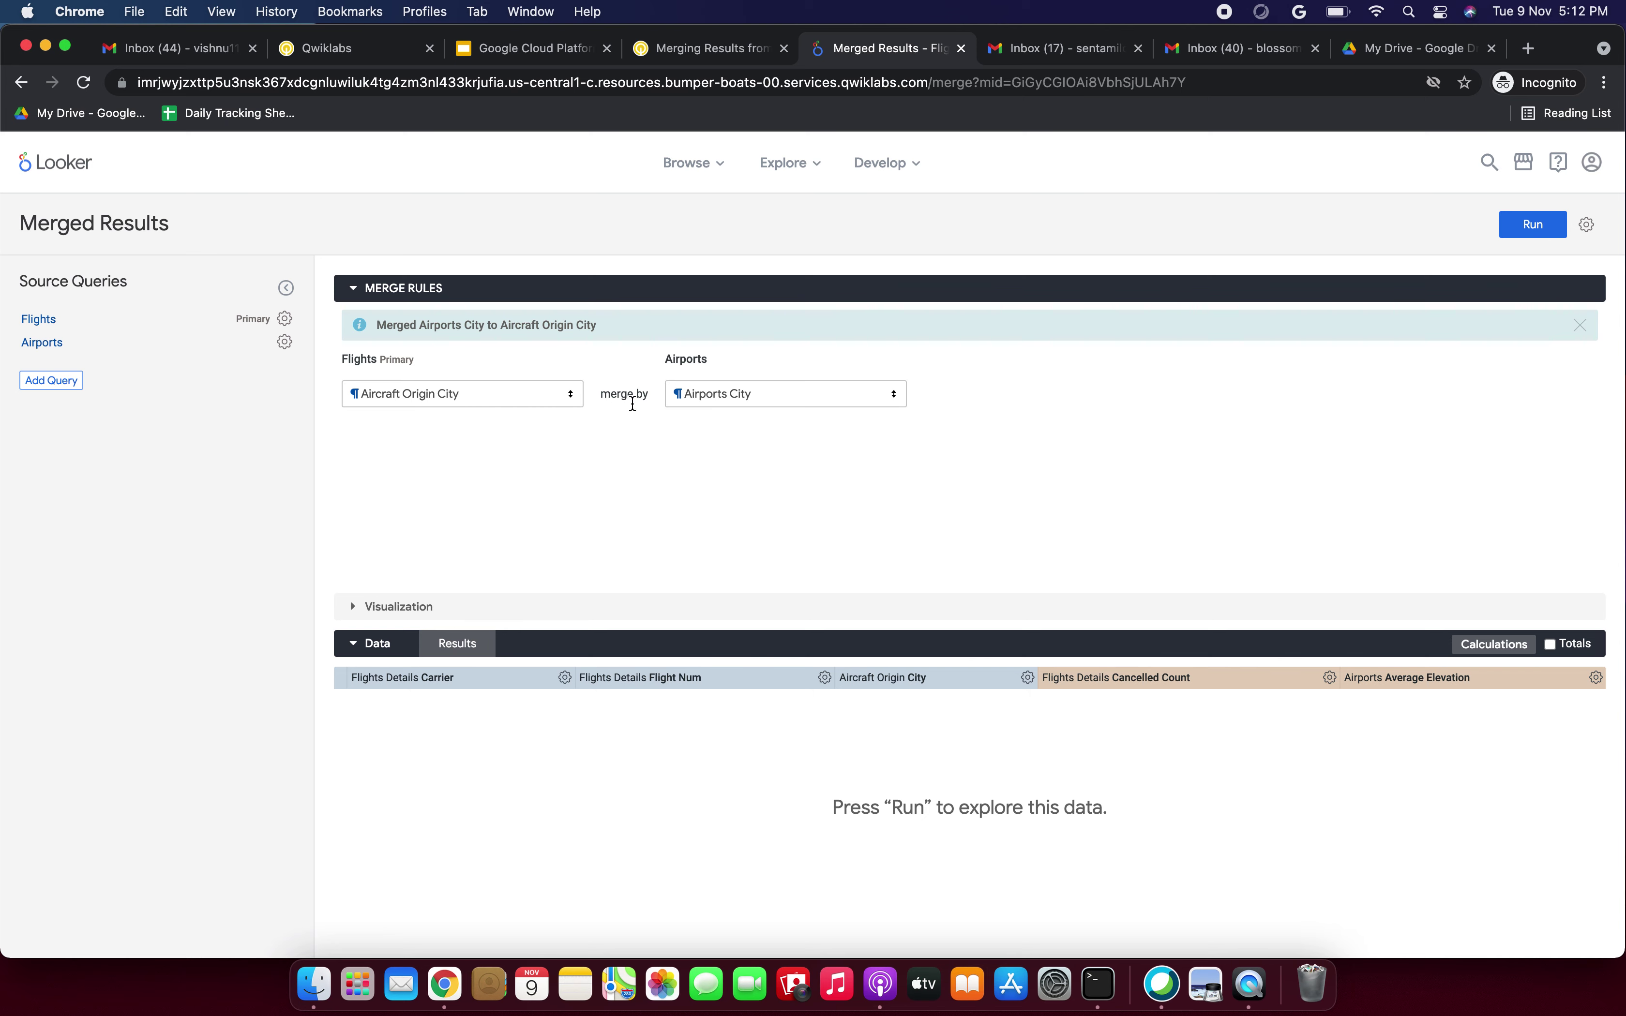
Check the dimension choices in the merge rules for Flights and Airports, keeping Aircraft Origin City merged by Airports City.
click(515, 398)
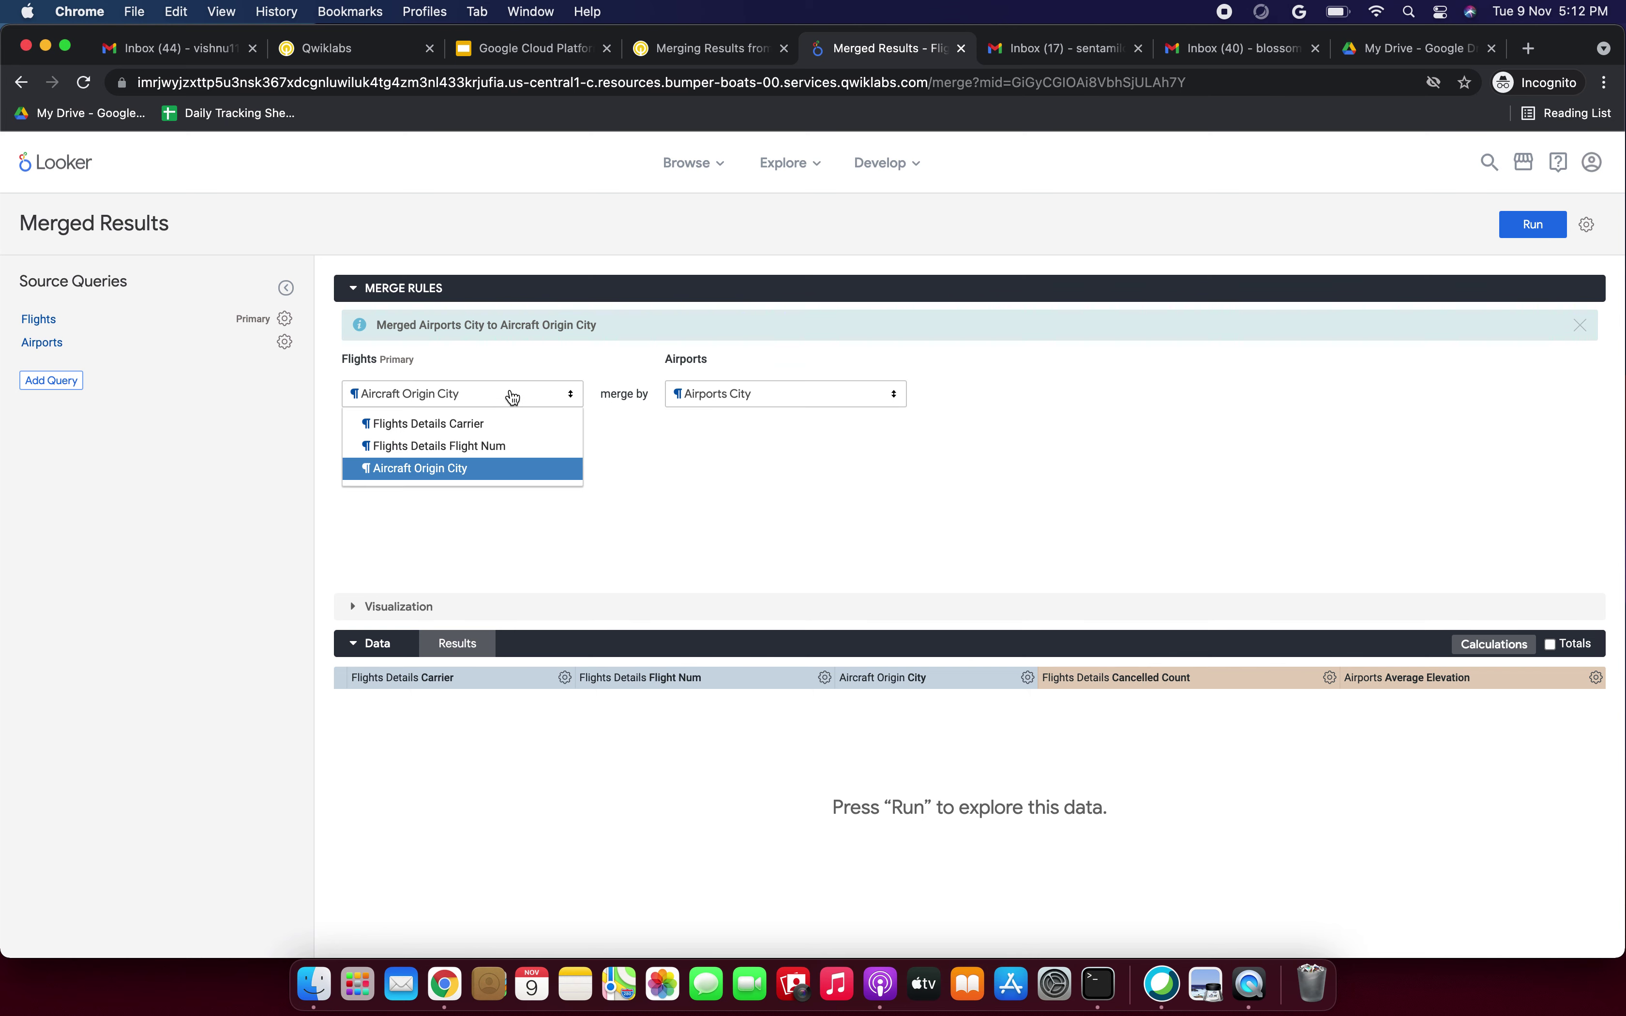
click(761, 490)
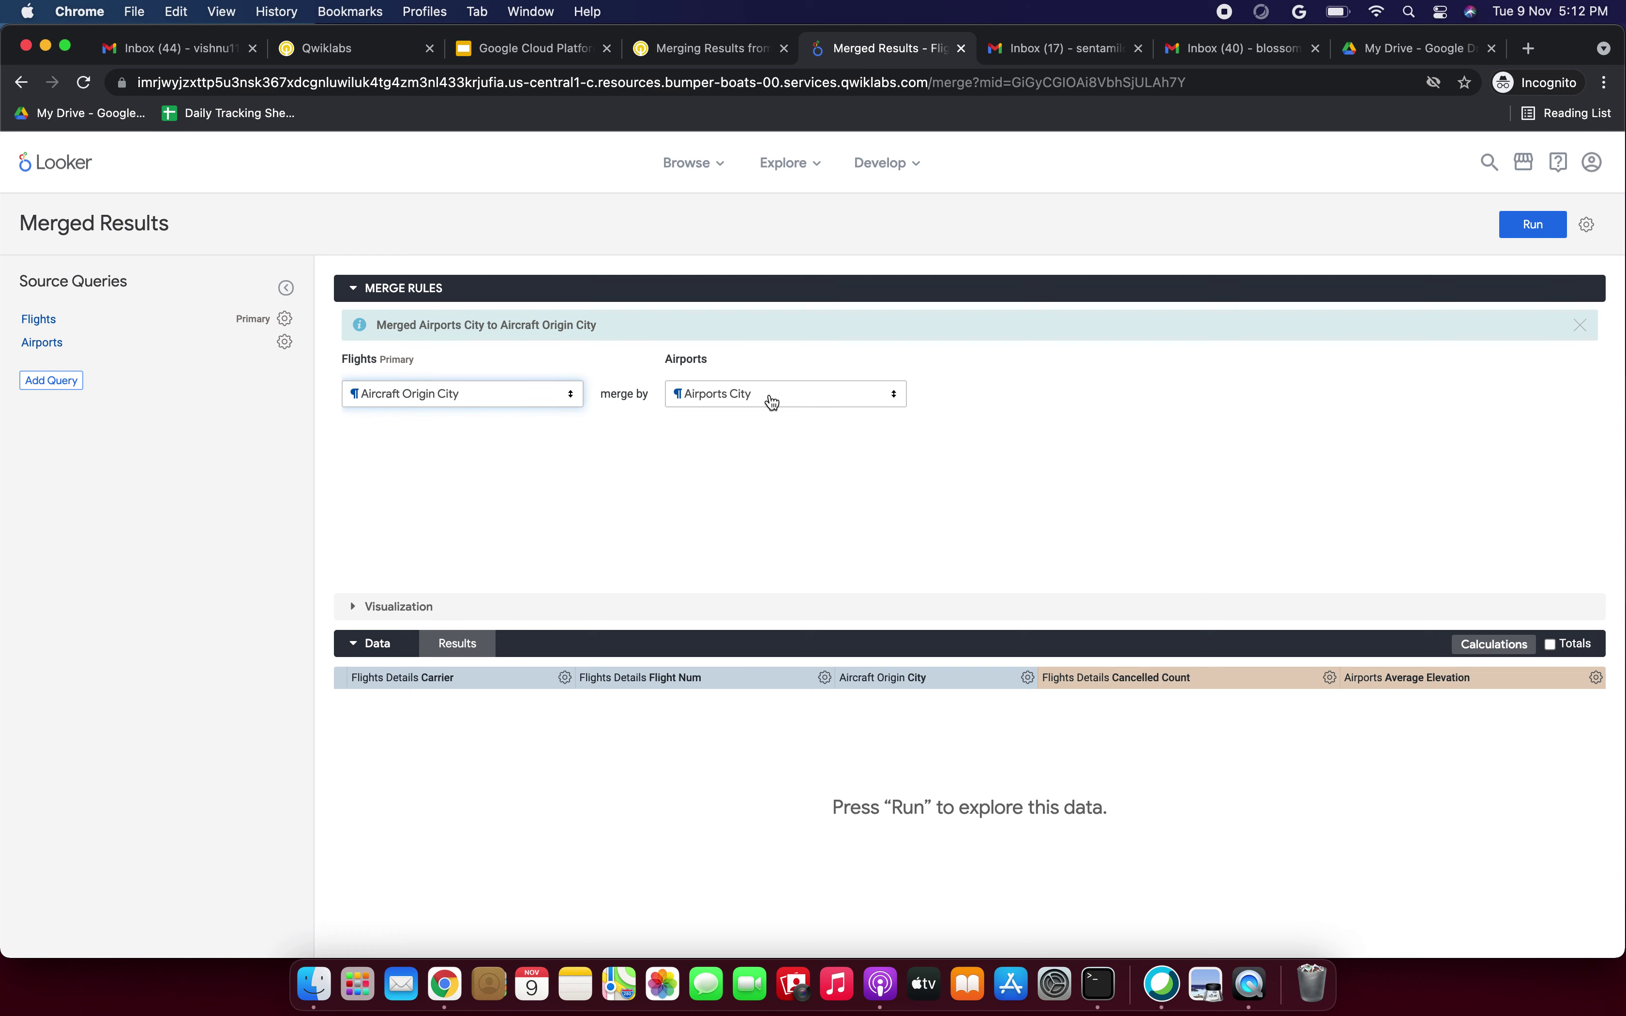
click(772, 402)
click(579, 462)
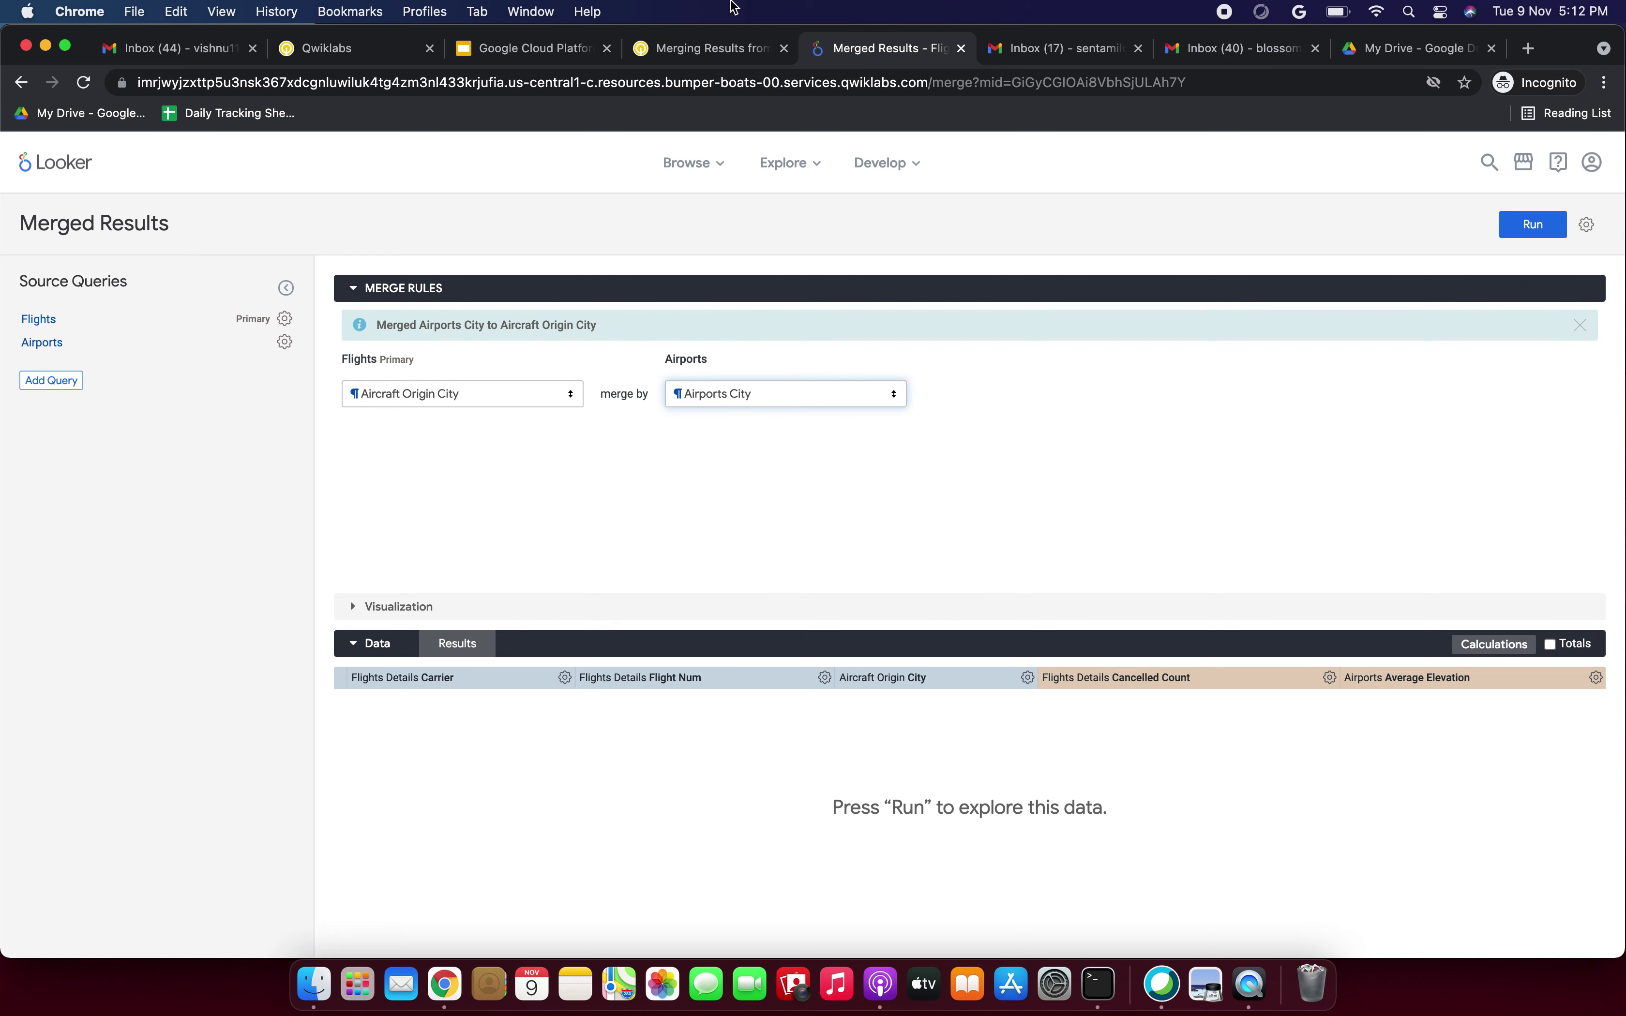
Following the section's second instruction, run the merged Flights and Airports query.
click(739, 50)
scroll(645, 420, down, 3)
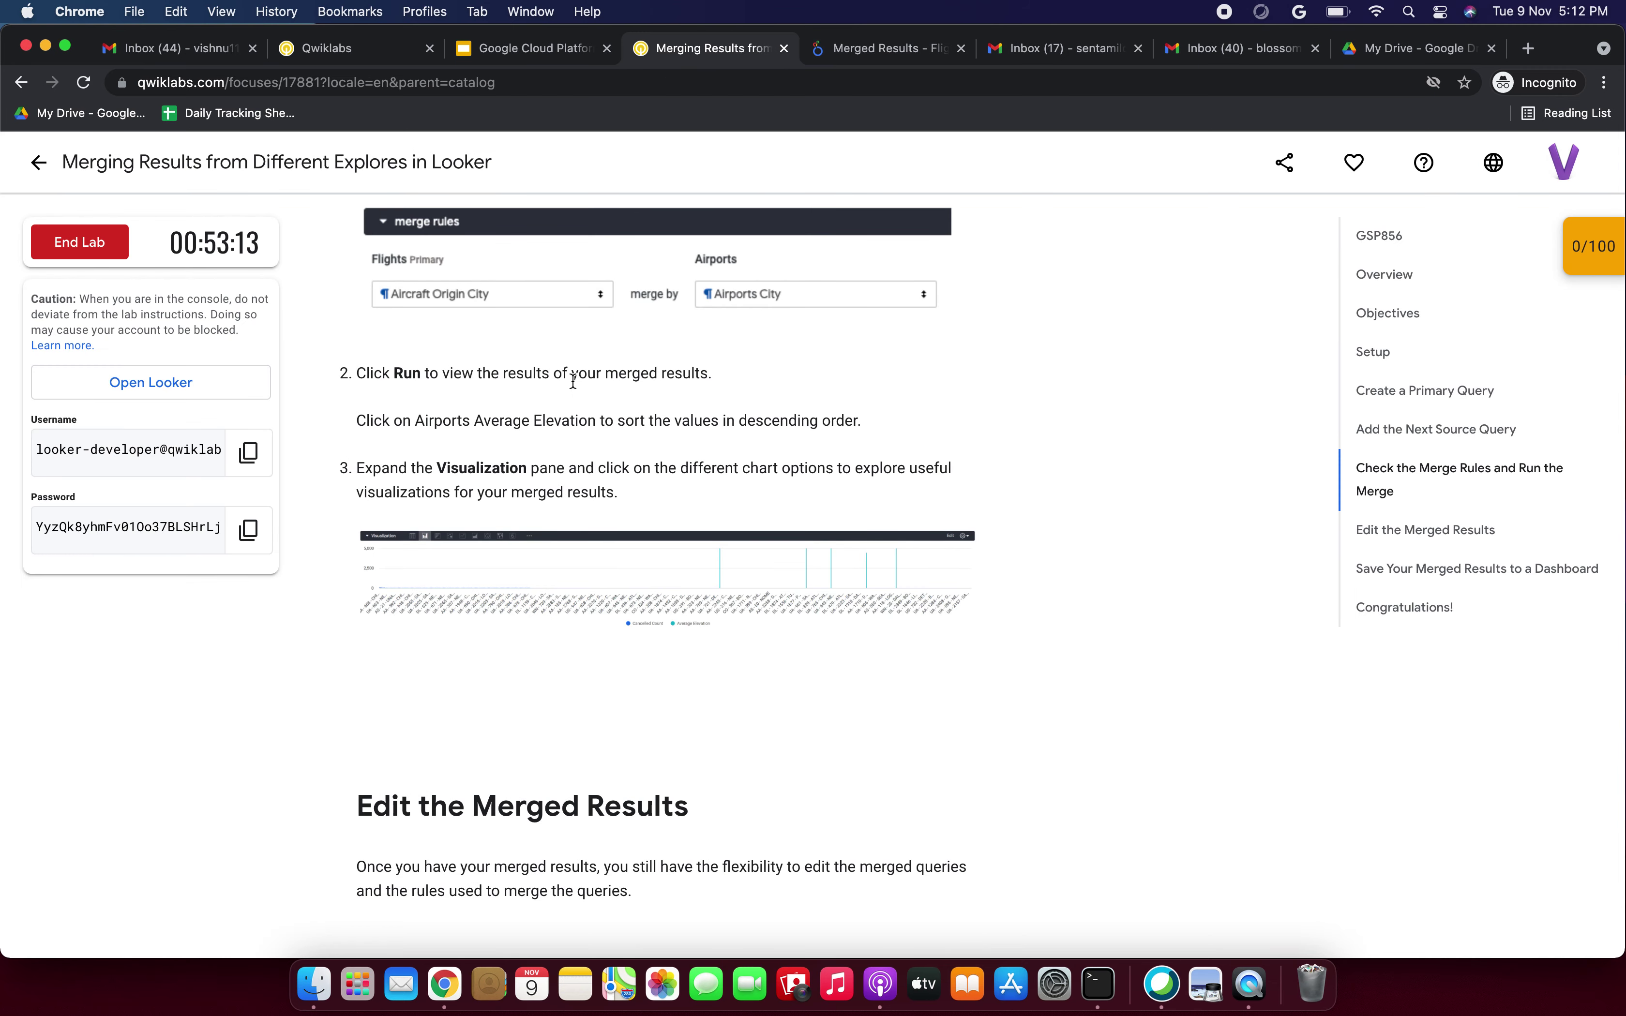
click(938, 50)
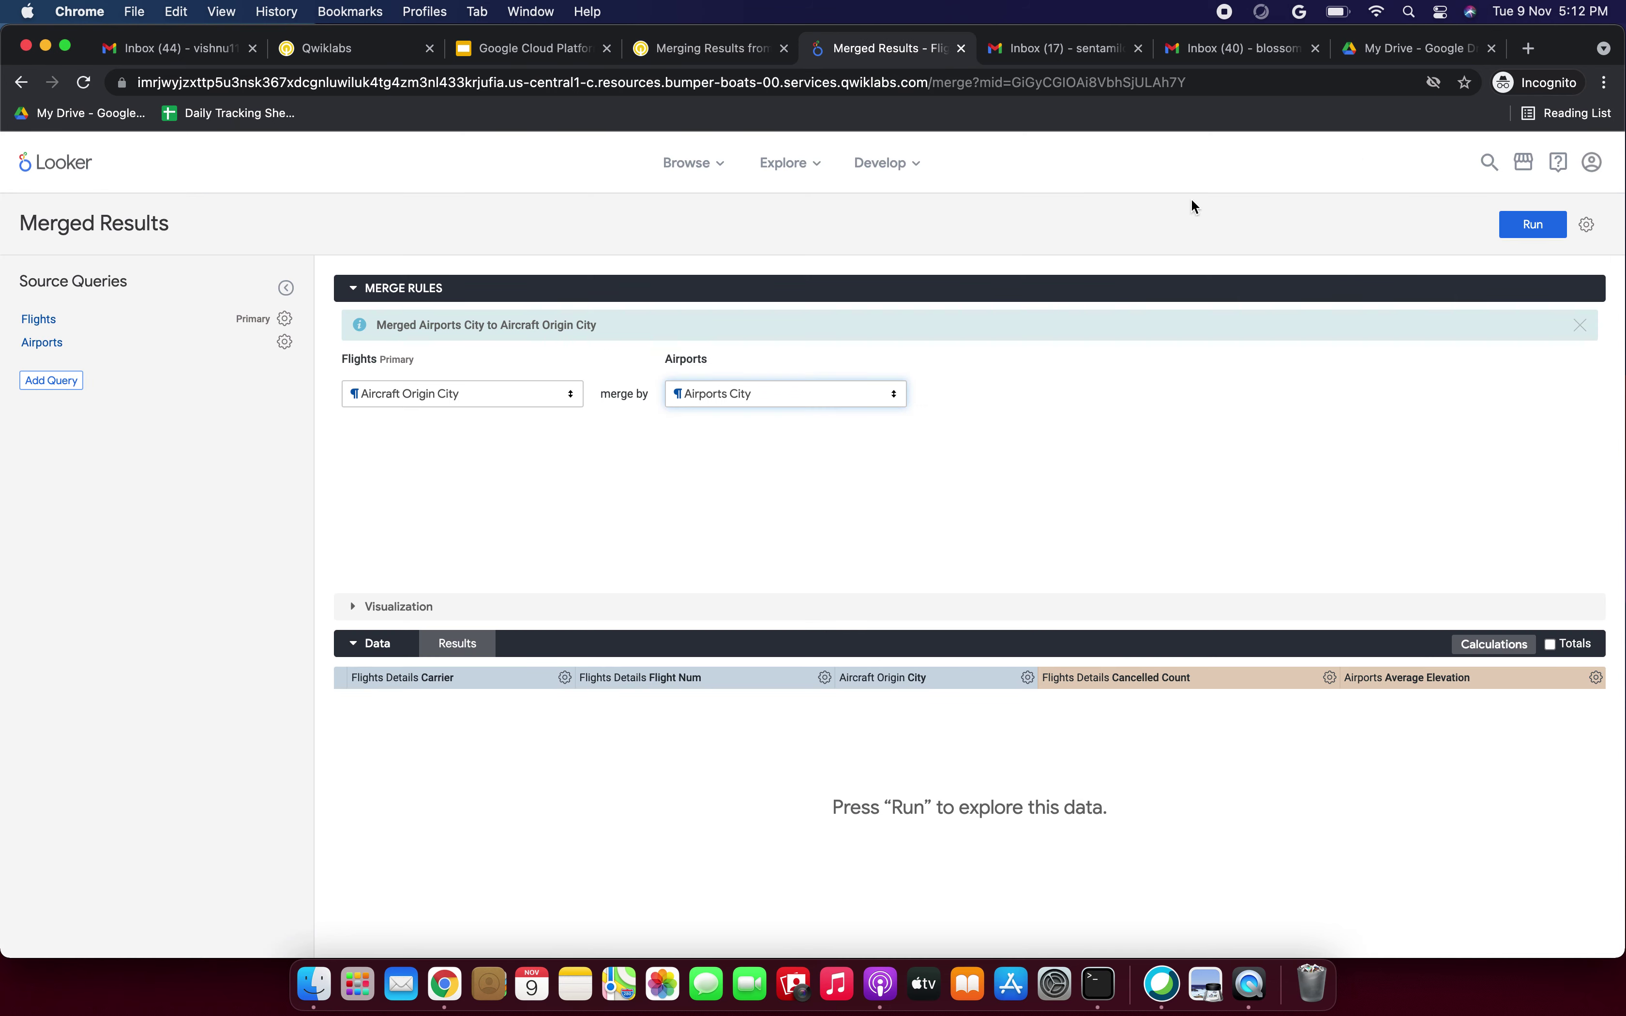
click(1525, 227)
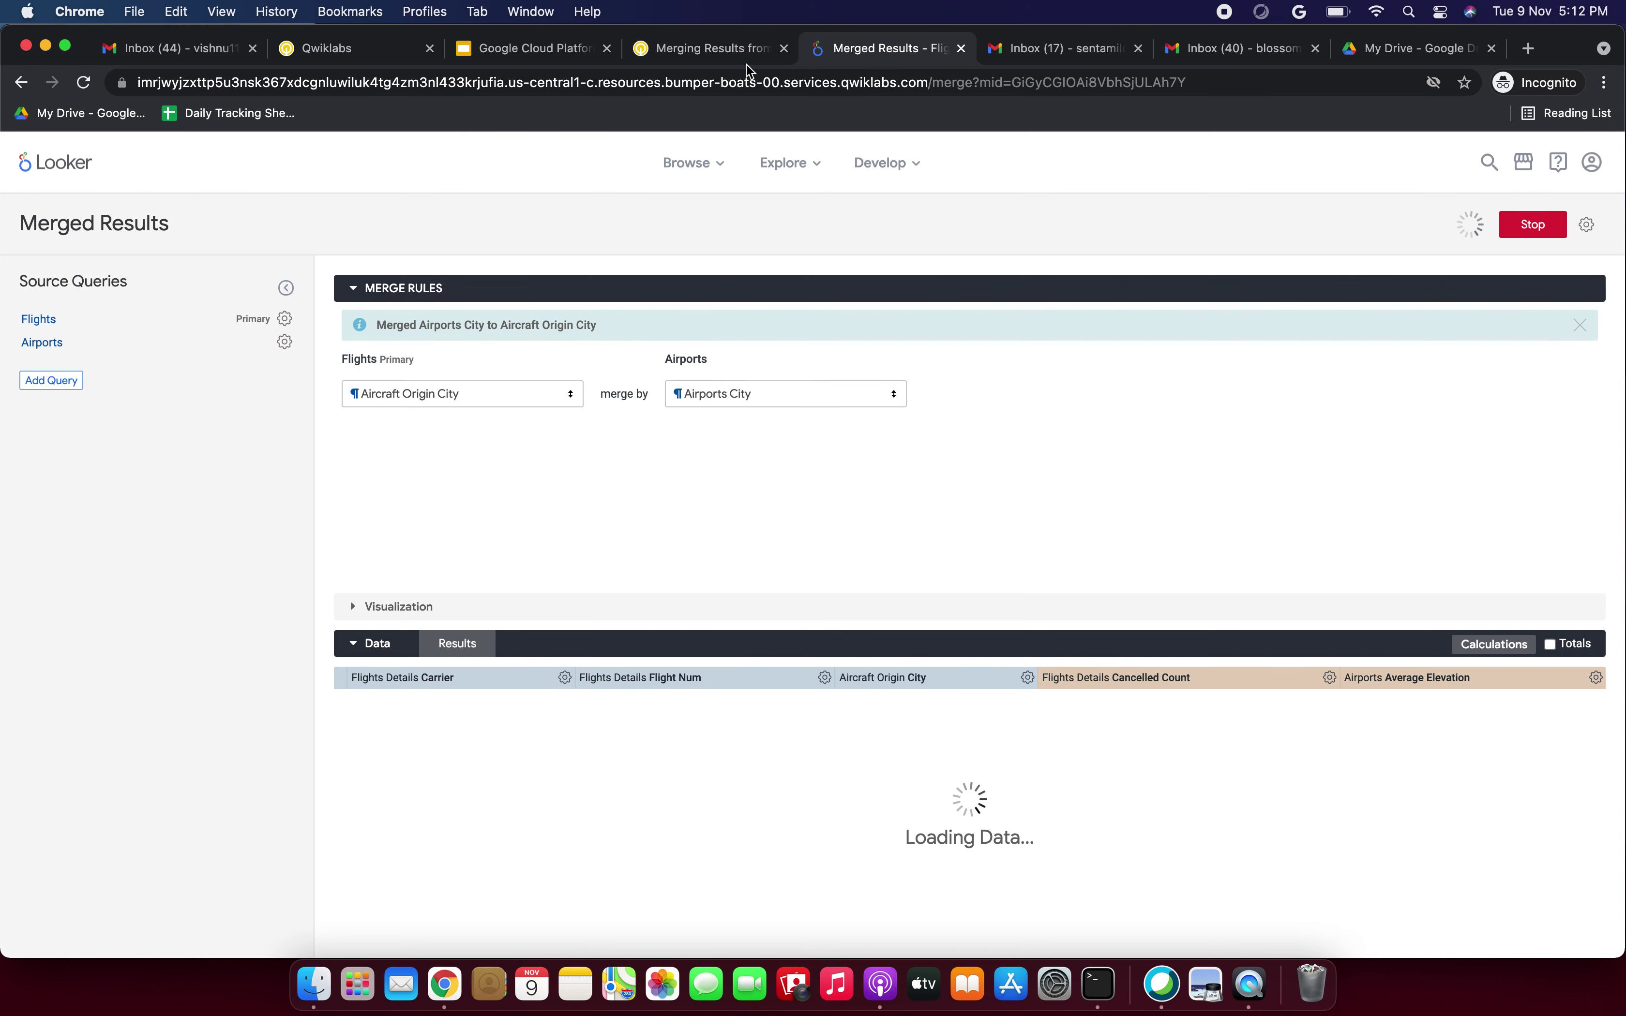
Read the lab's instructions on sorting by Airports Average Elevation and exploring visualizations, then return to the merged results.
click(737, 51)
scroll(728, 406, down, 2)
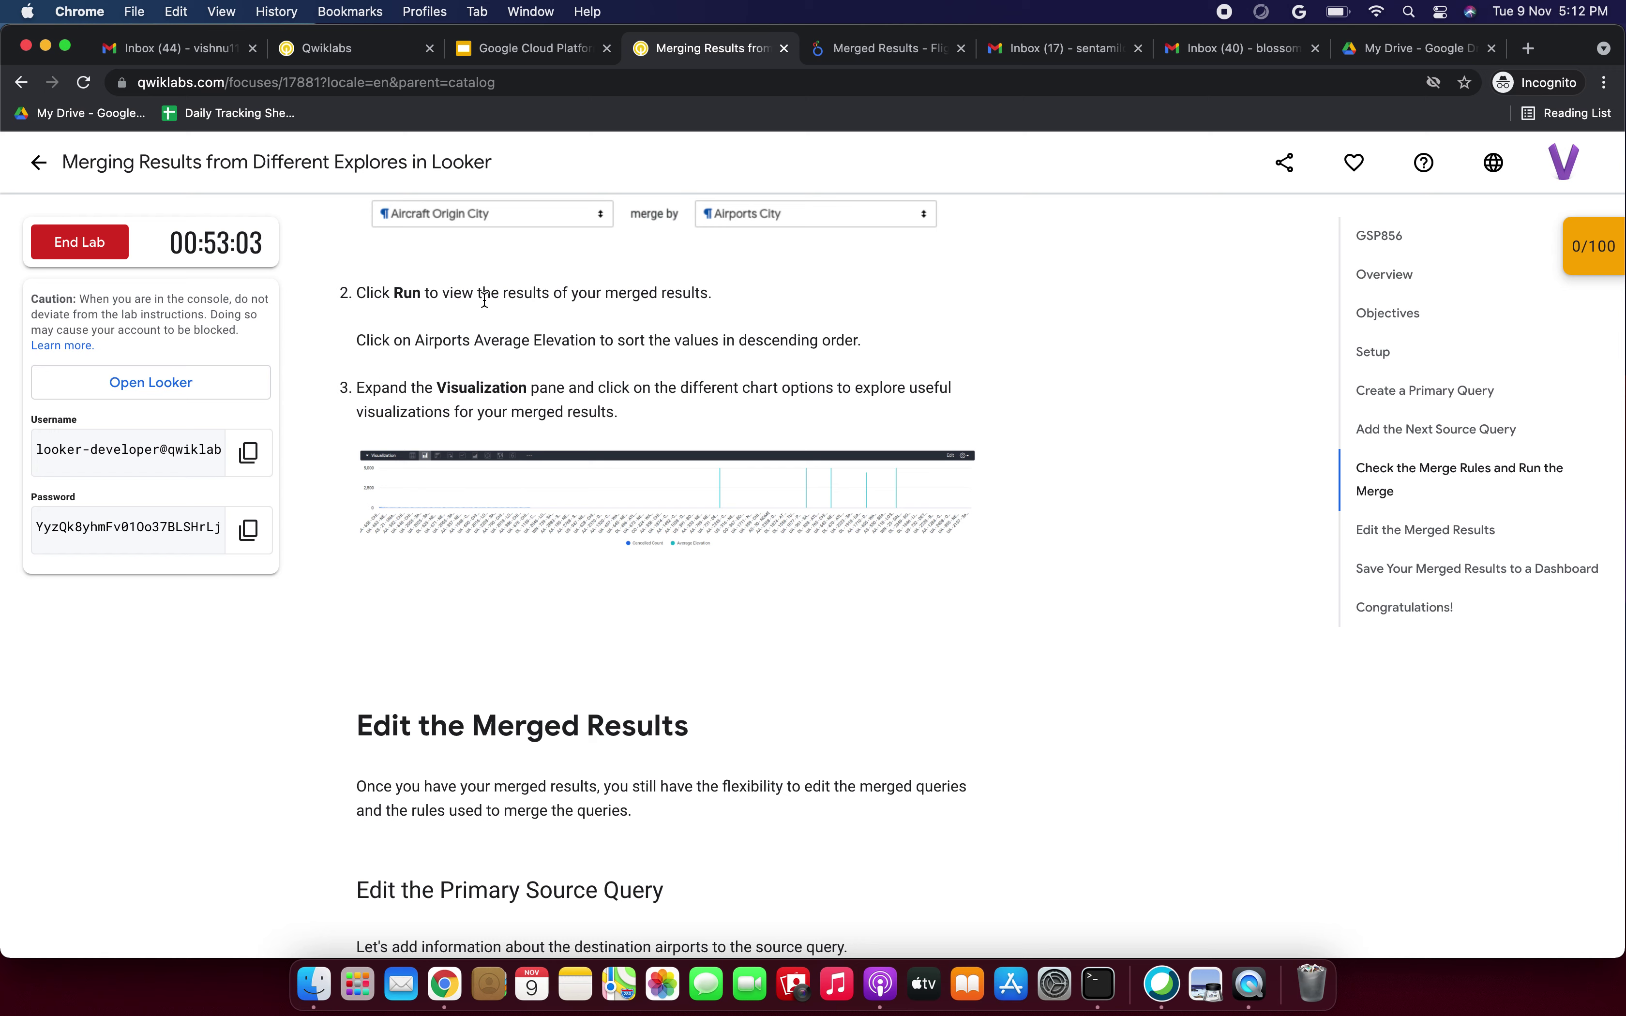
drag(371, 341, 624, 342)
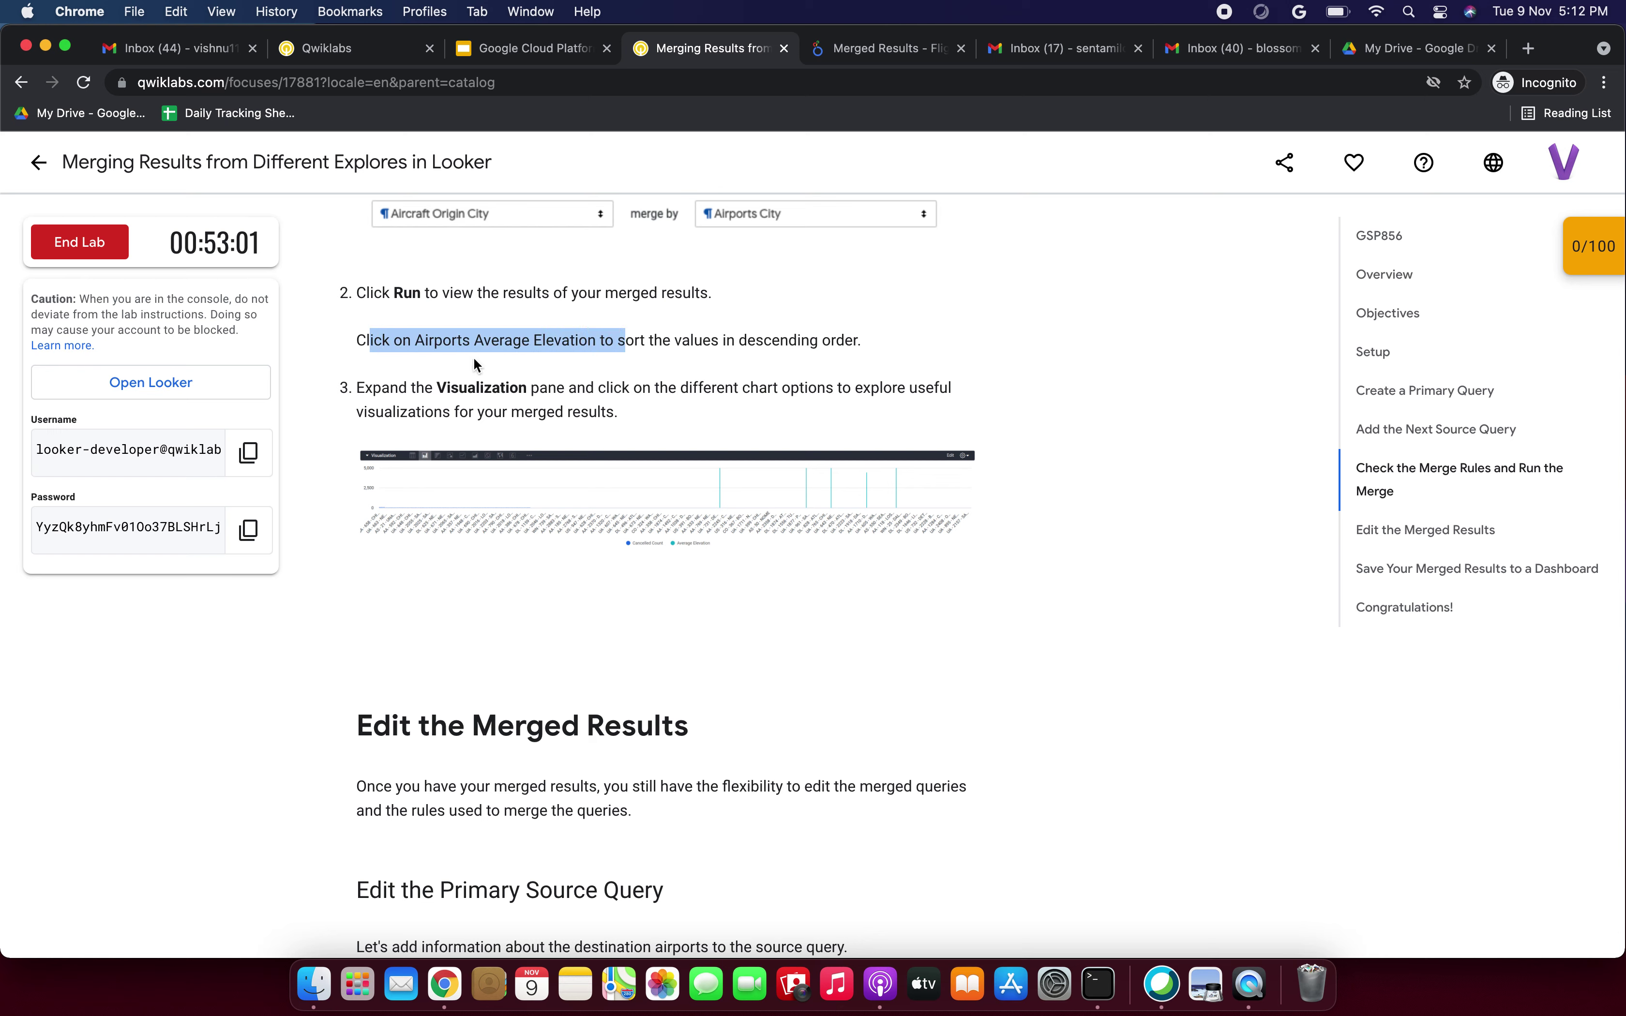
drag(355, 388, 741, 390)
click(602, 405)
click(793, 396)
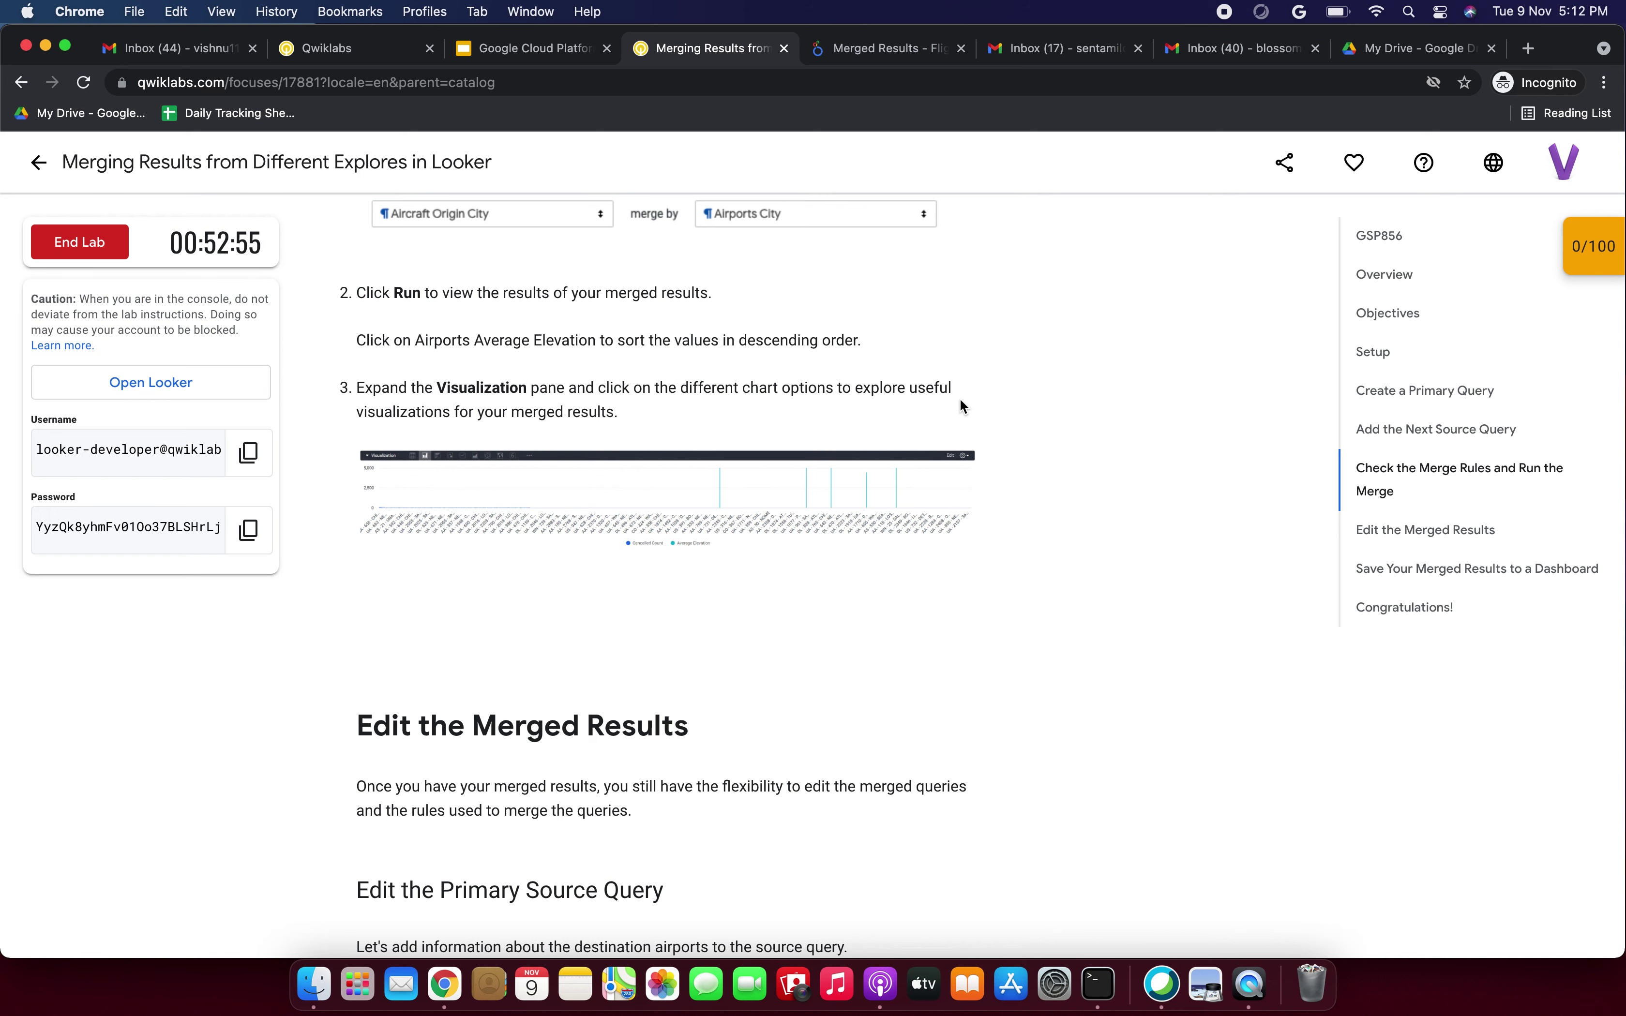
drag(435, 411, 642, 407)
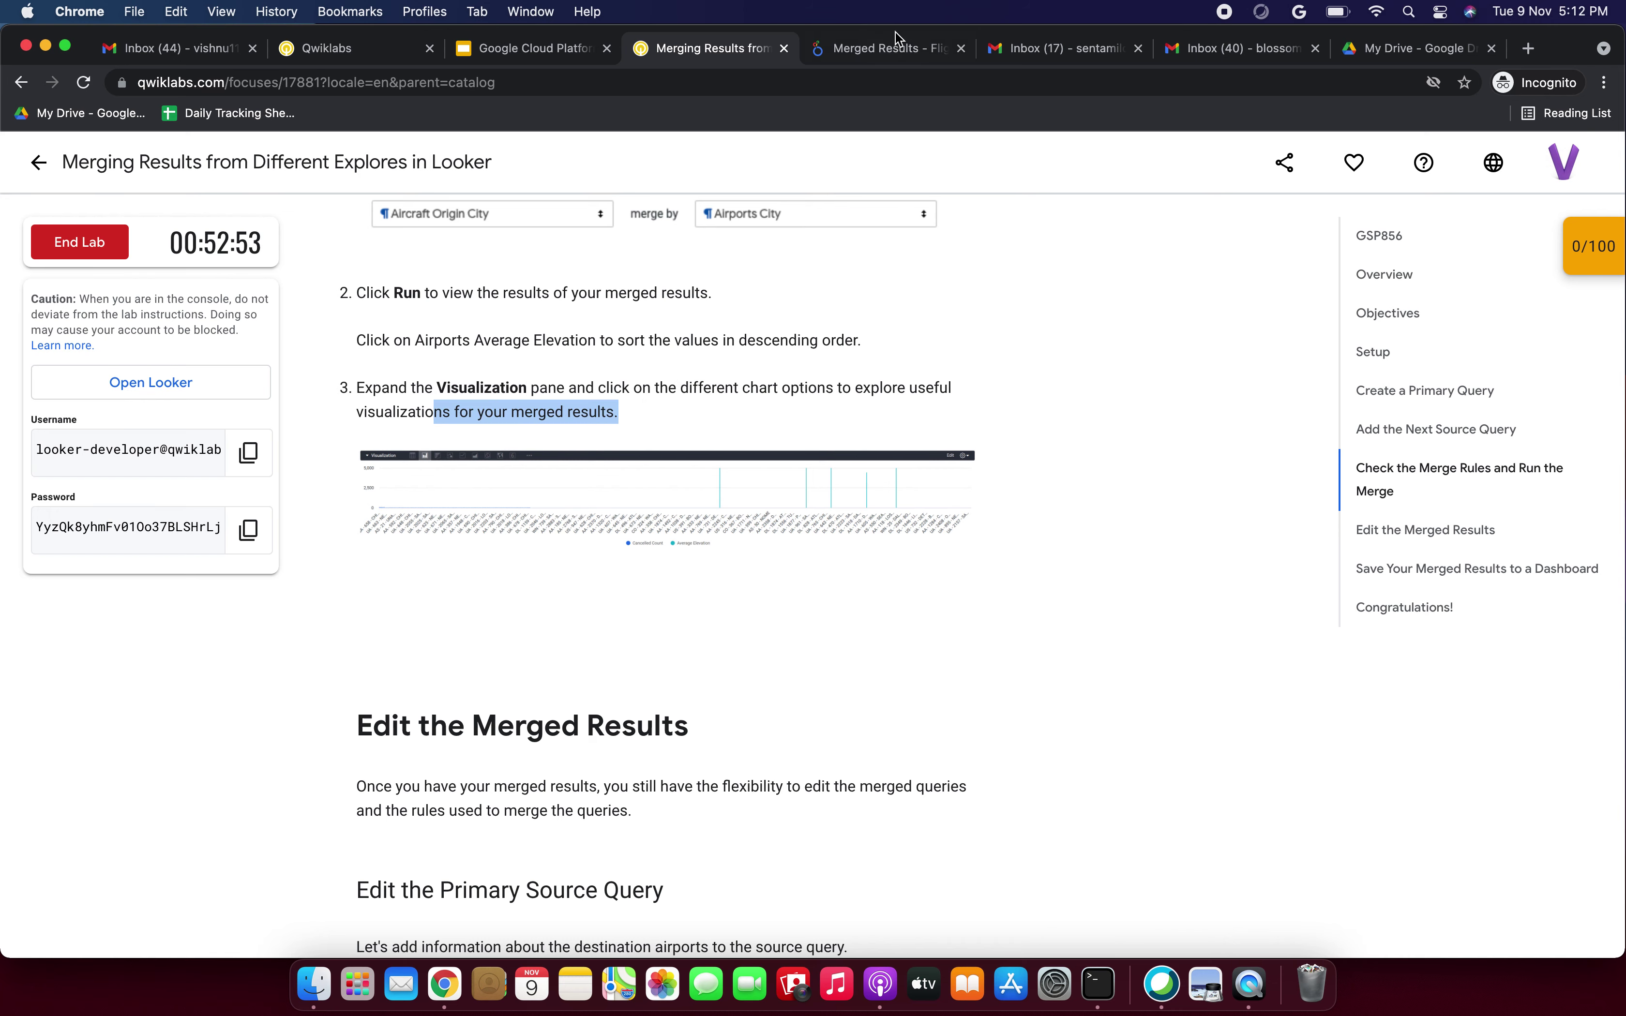
click(877, 61)
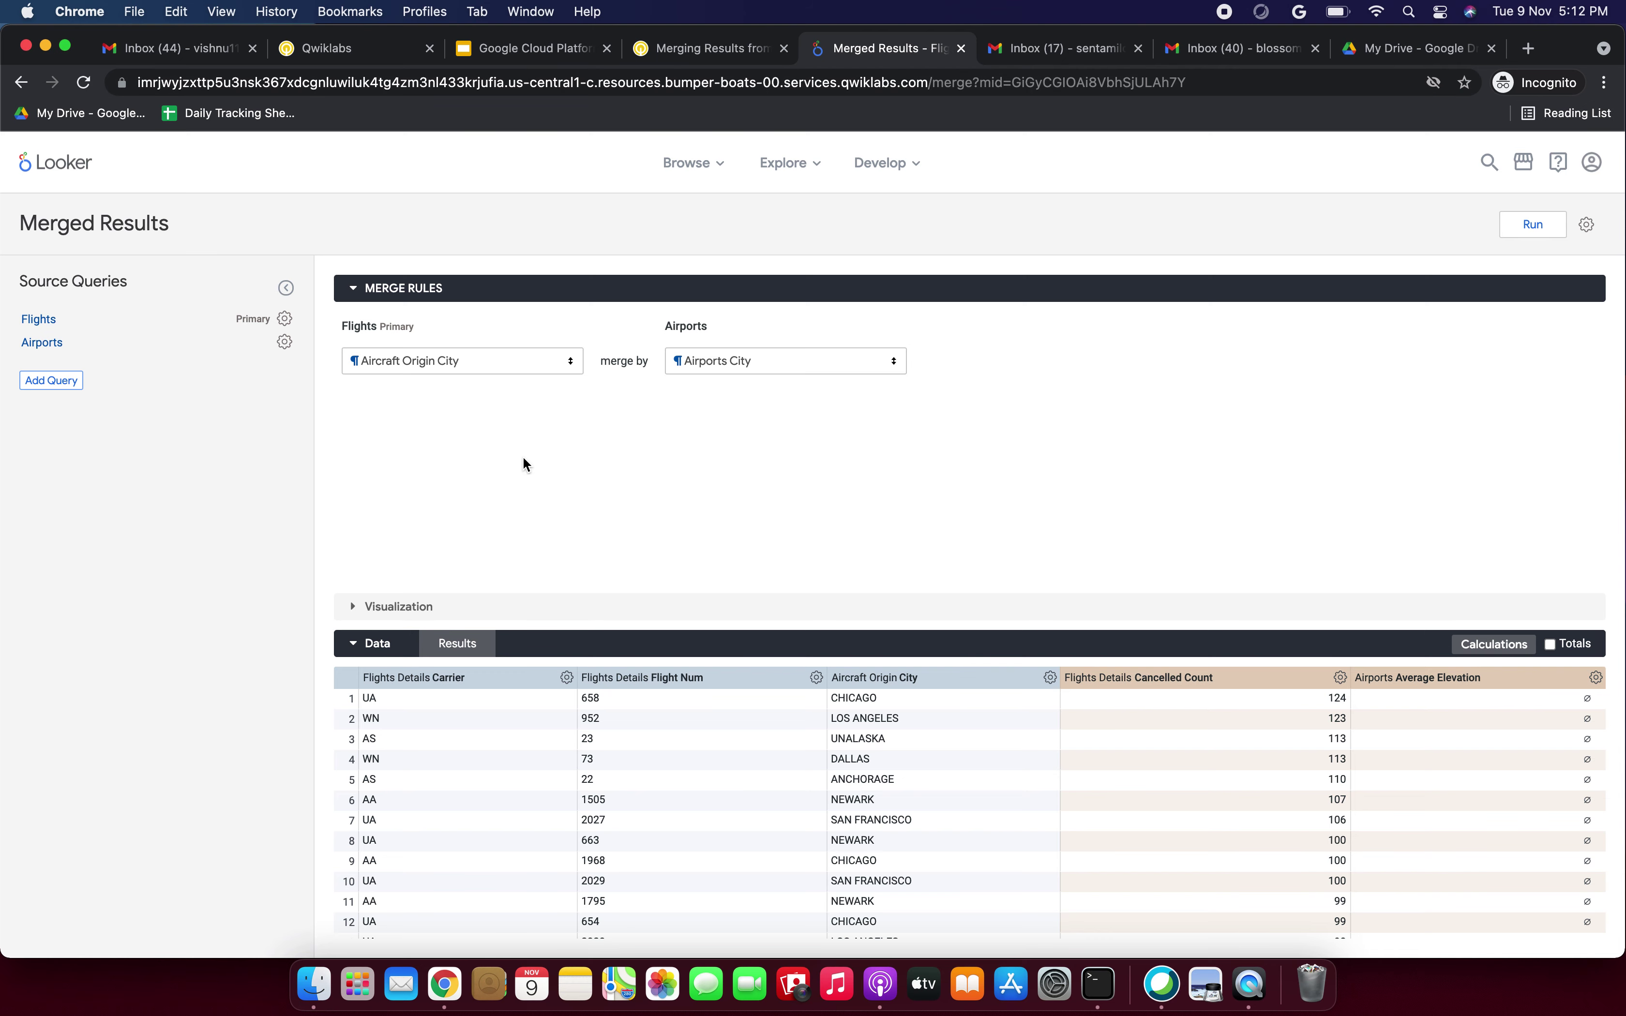
Following the section's third instruction, expand the merged results' visualization, try different chart types including Bar, and finish with Table.
click(722, 52)
drag(386, 340, 617, 340)
click(870, 52)
click(354, 608)
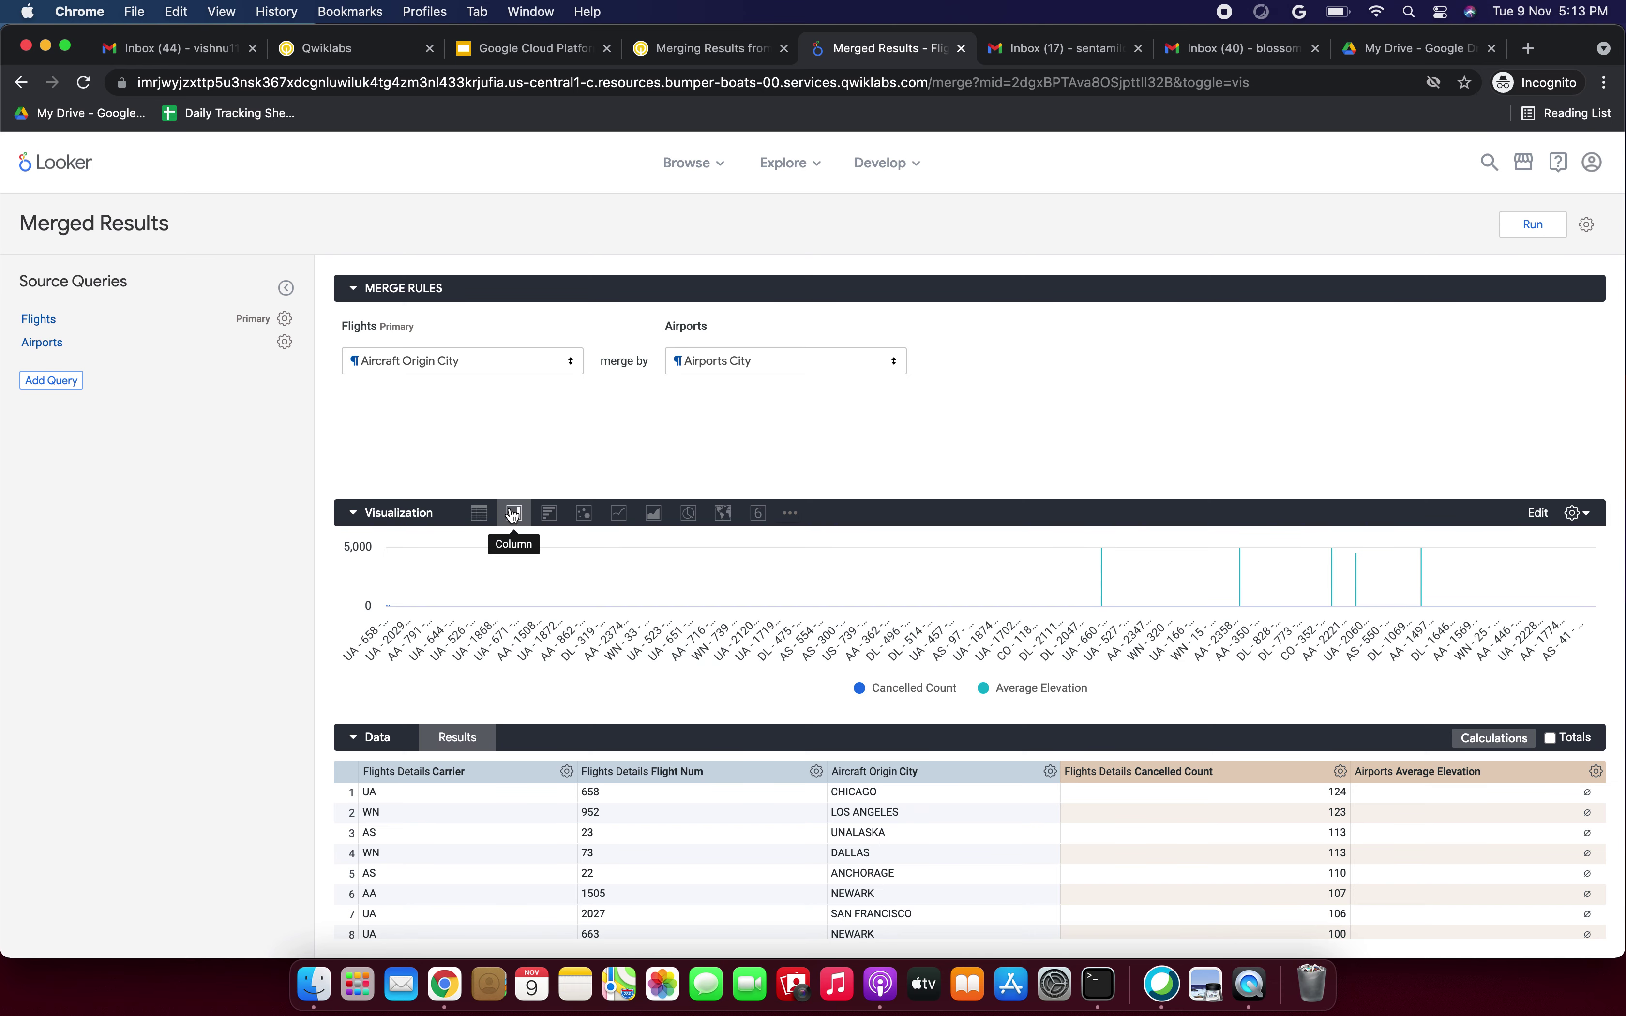
click(548, 515)
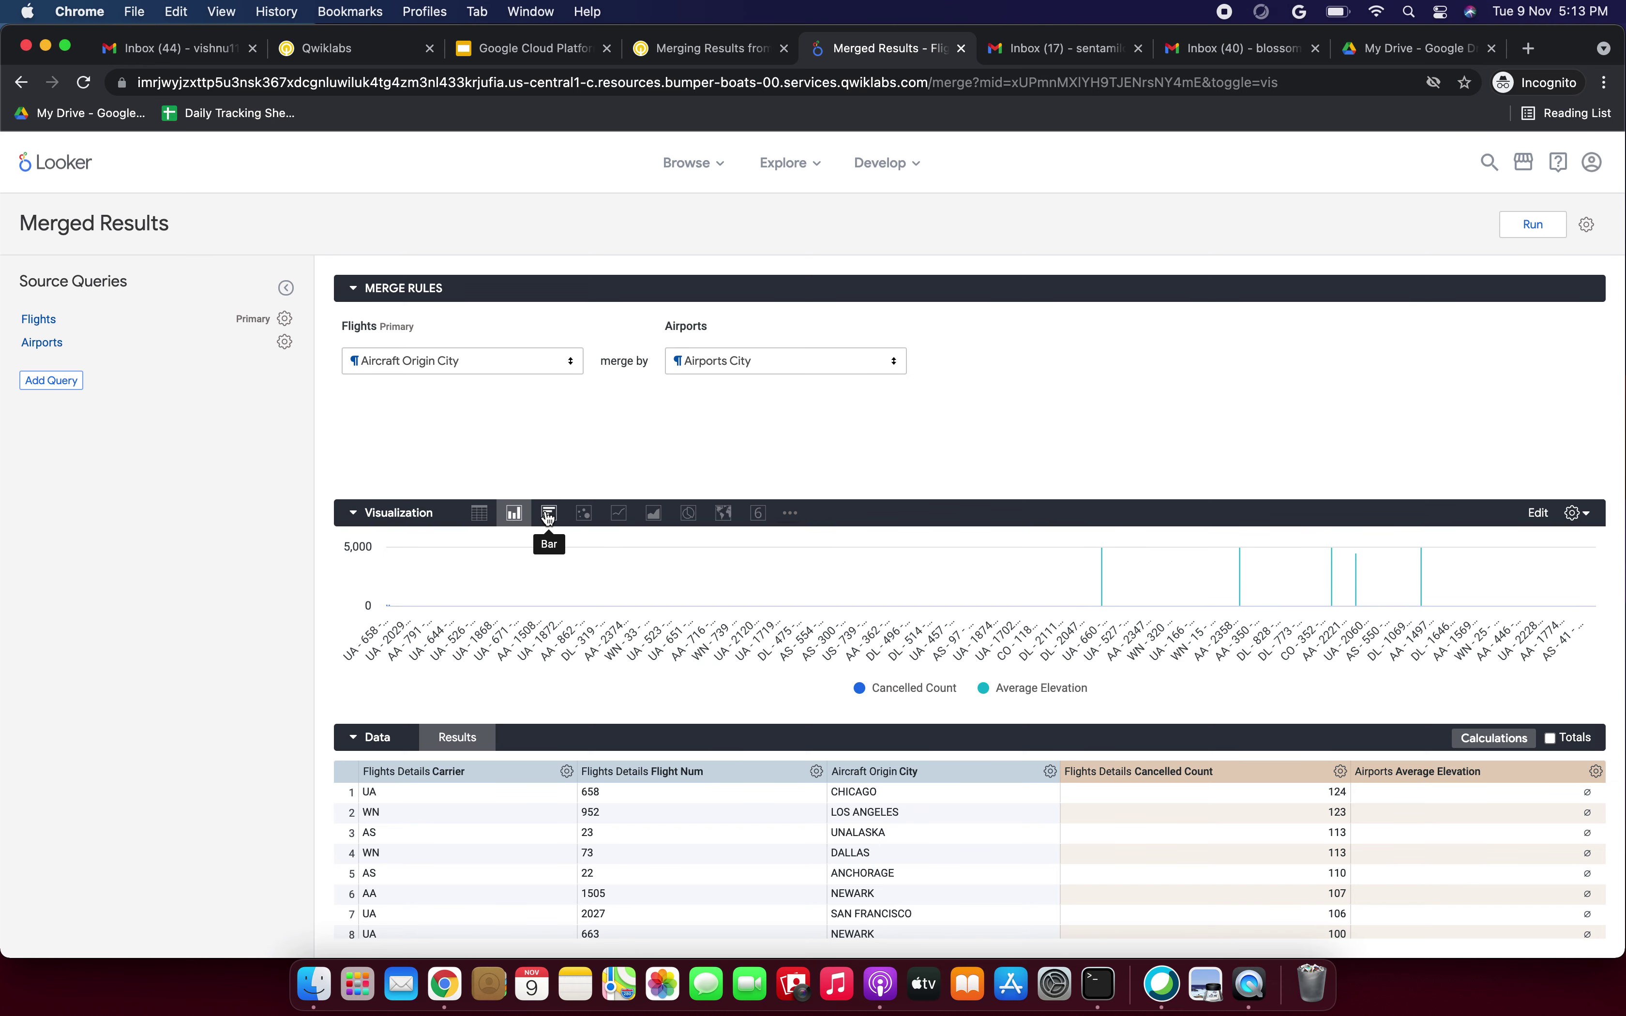
click(479, 515)
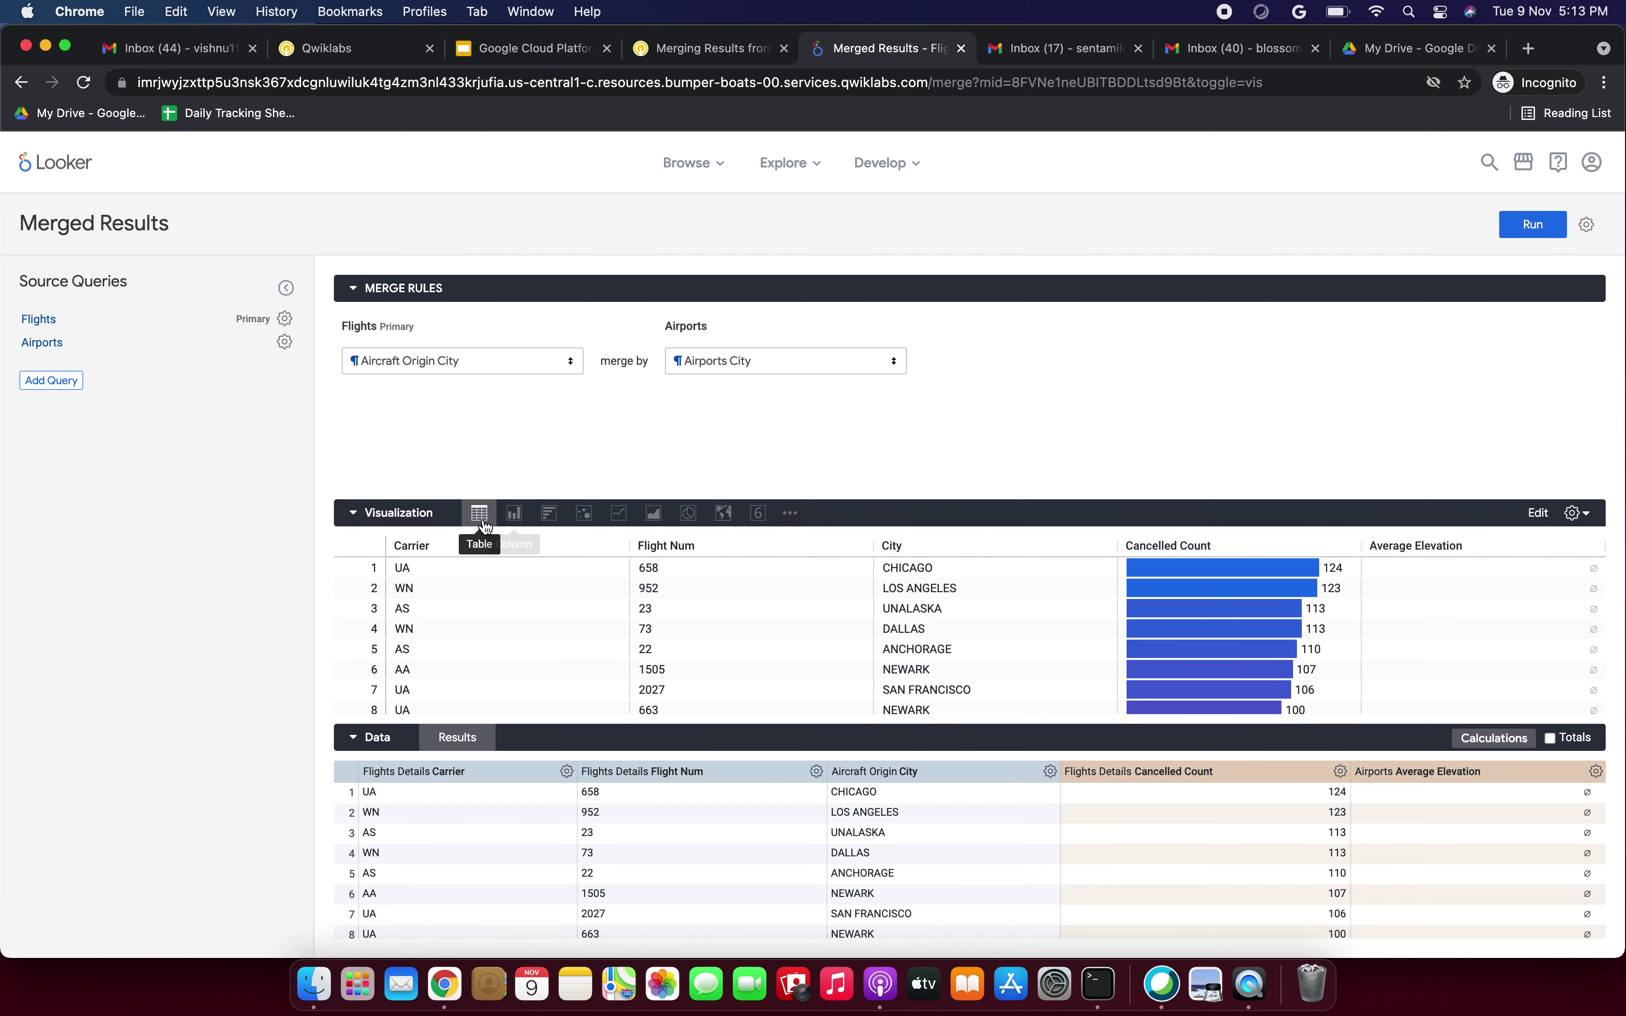
click(584, 515)
click(480, 515)
Read the lab's Edit the Merged Results section, including its instructions for editing the primary source query.
key(ctrl+shift+Tab)
scroll(675, 393, down, 3)
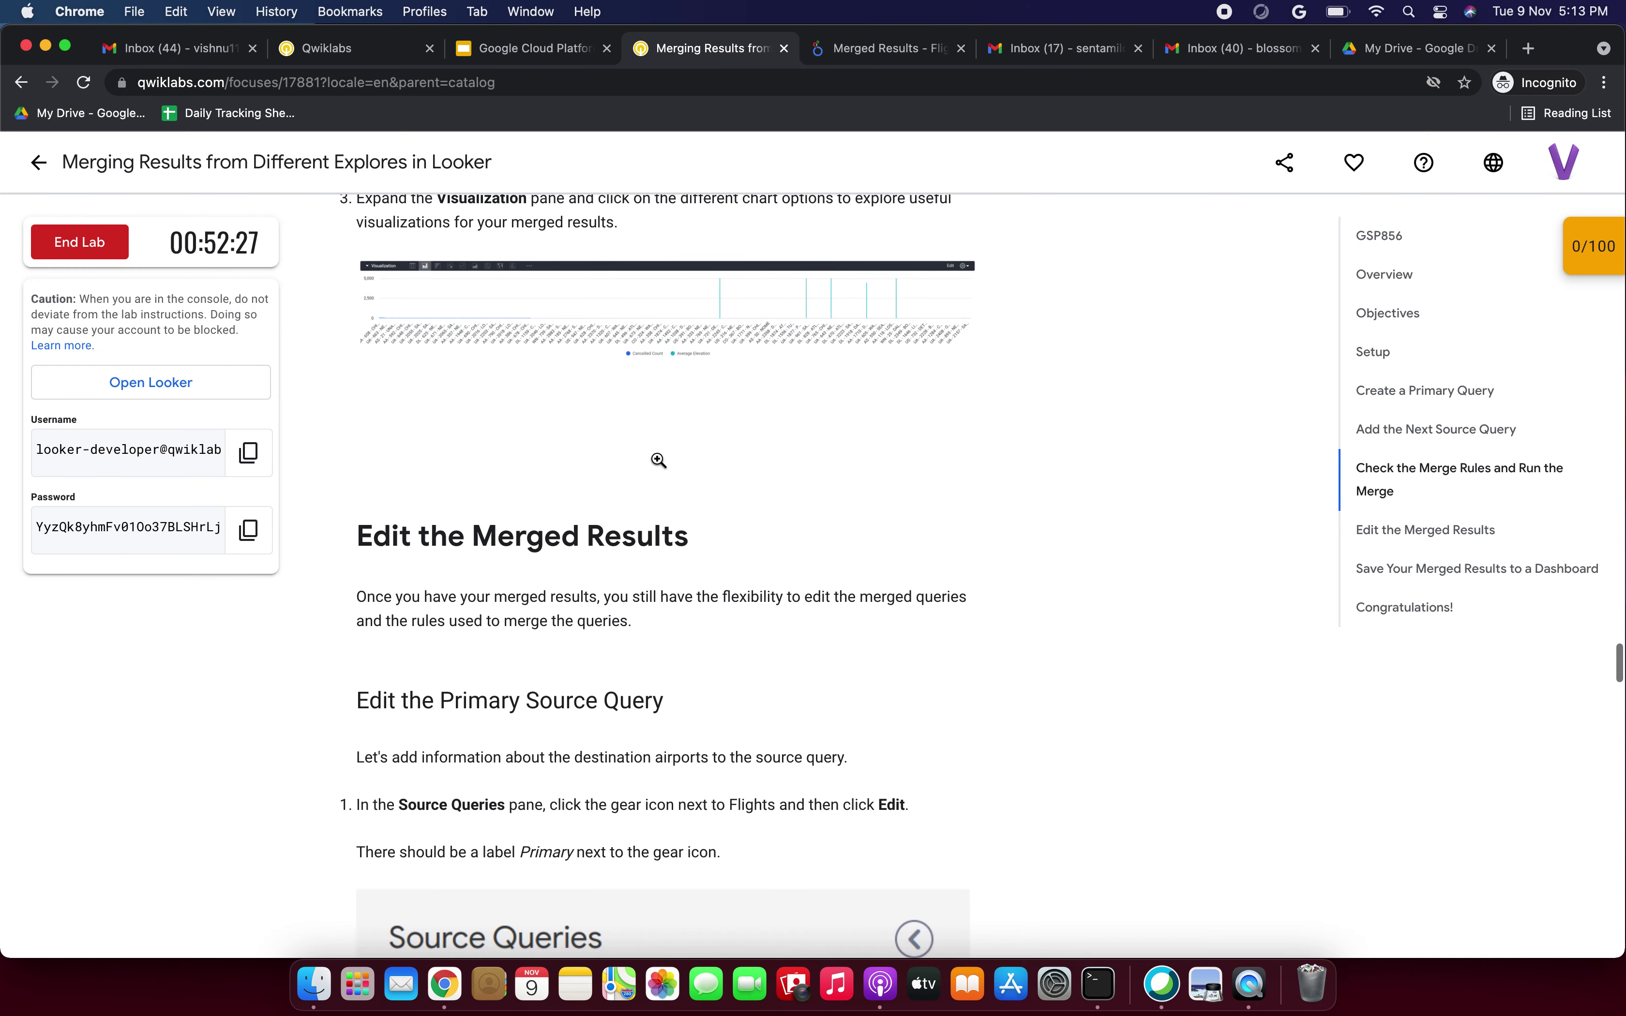
scroll(463, 465, up, 1)
drag(391, 247, 793, 261)
scroll(799, 261, down, 4)
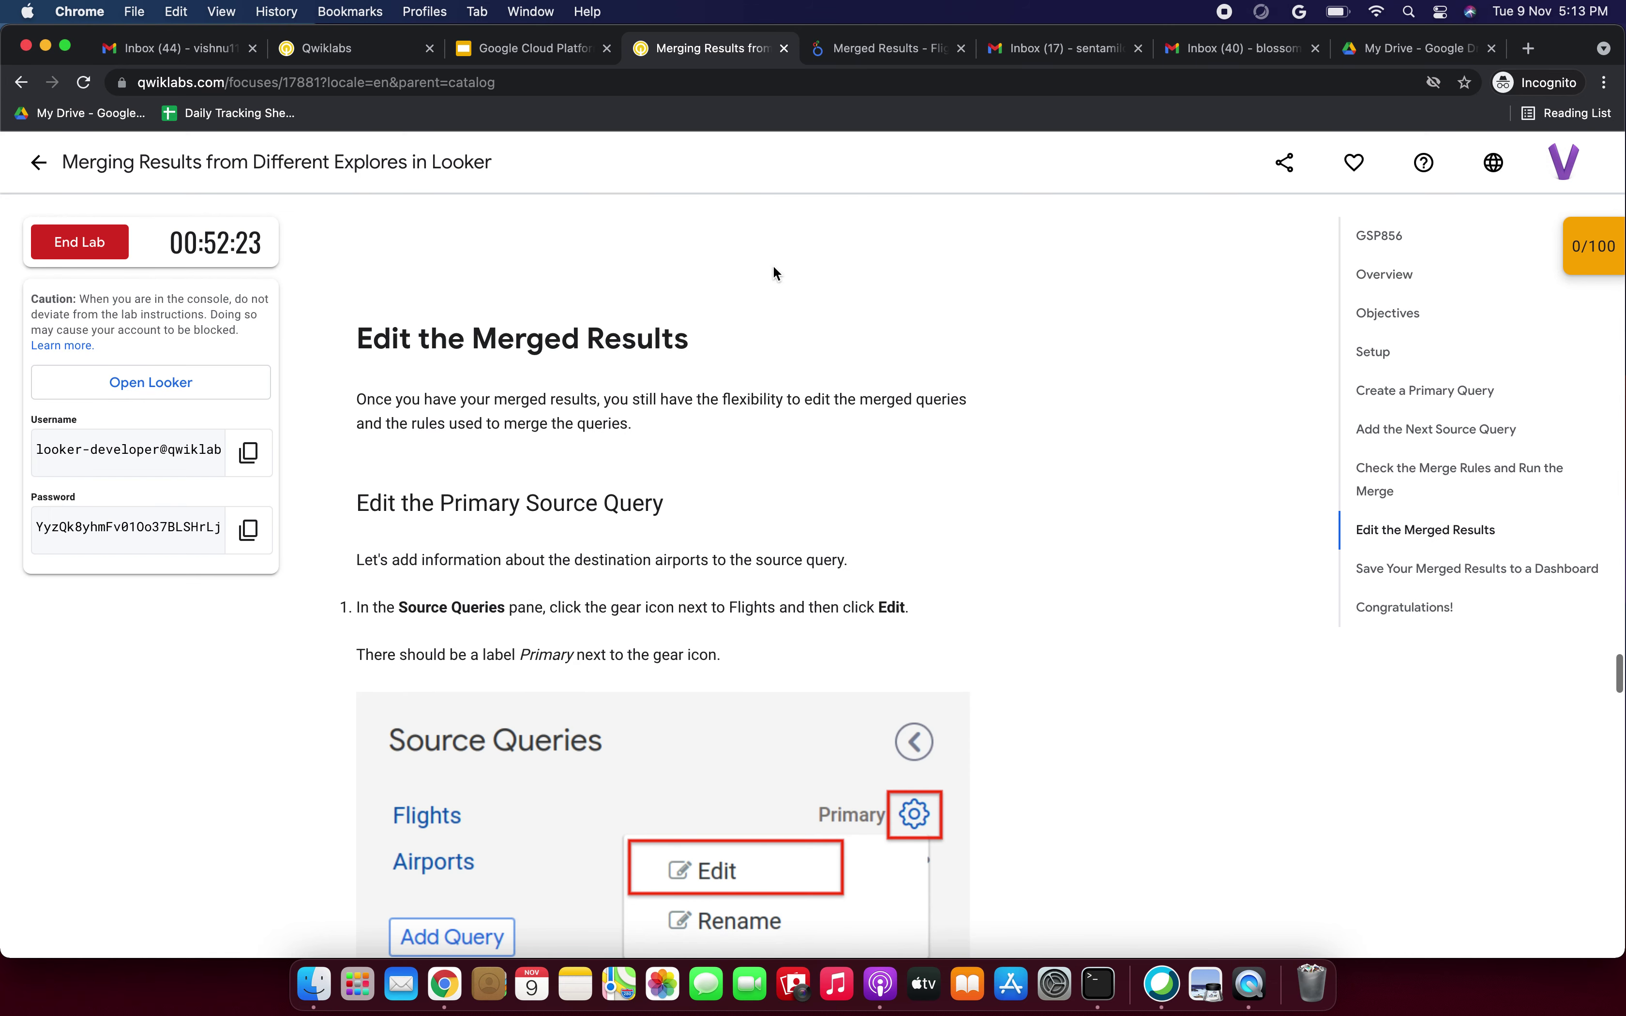
scroll(546, 388, down, 1)
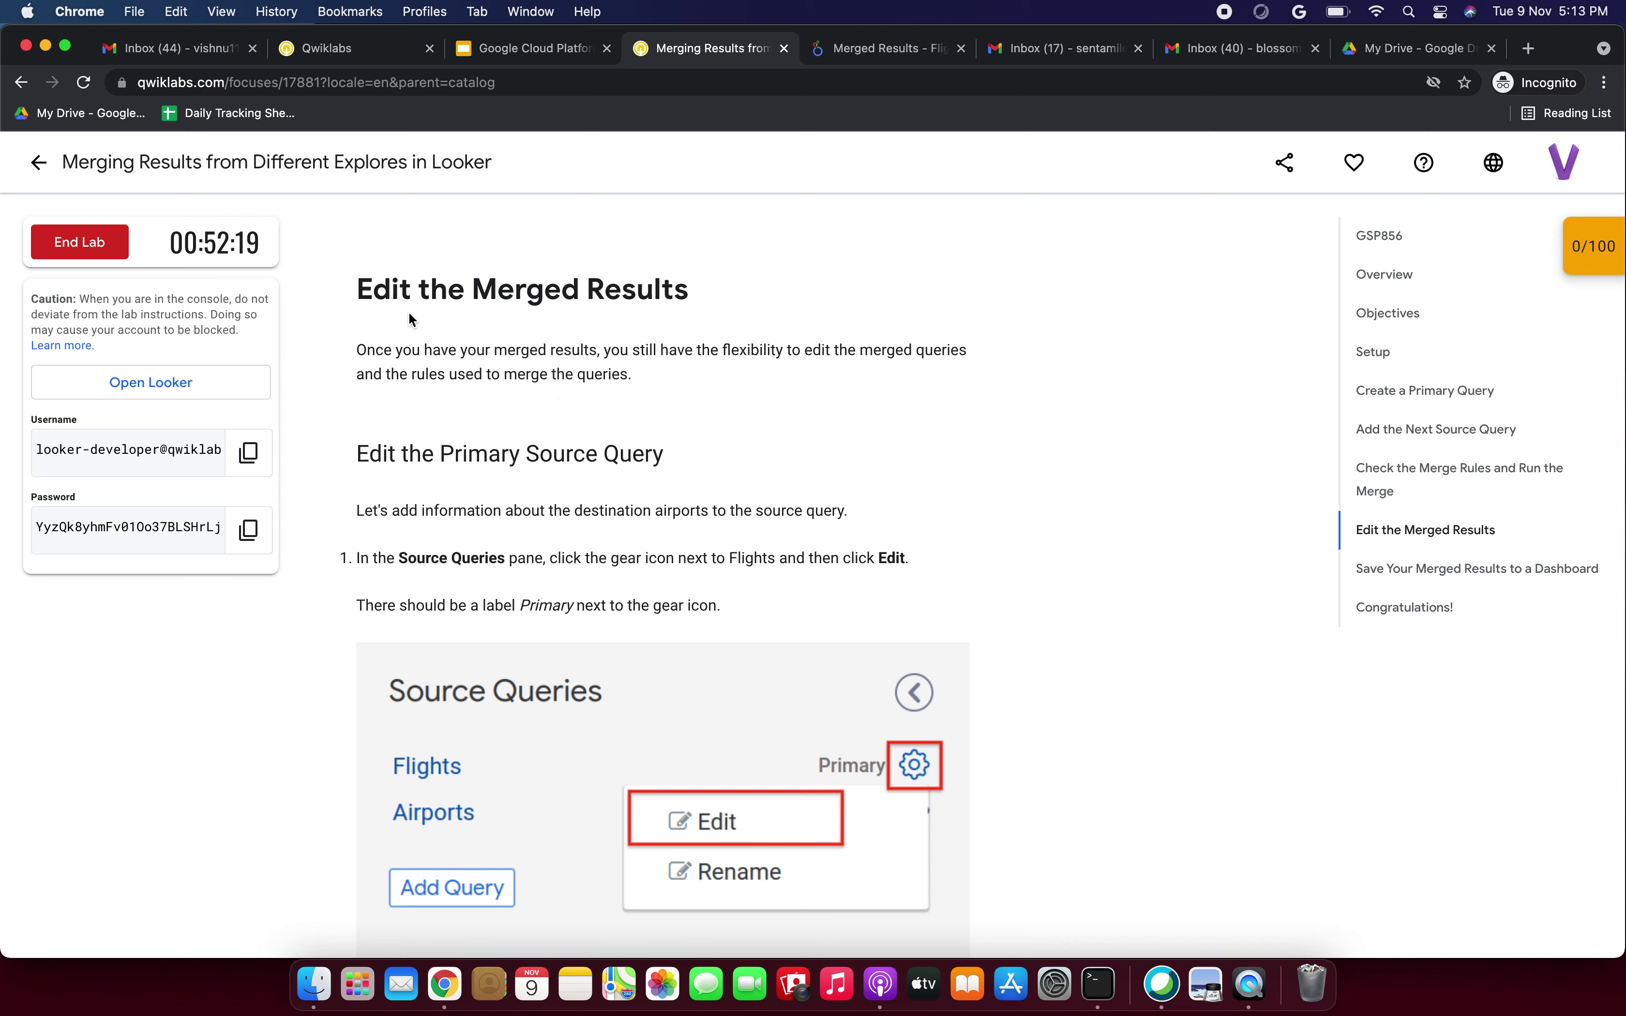
drag(353, 289, 644, 287)
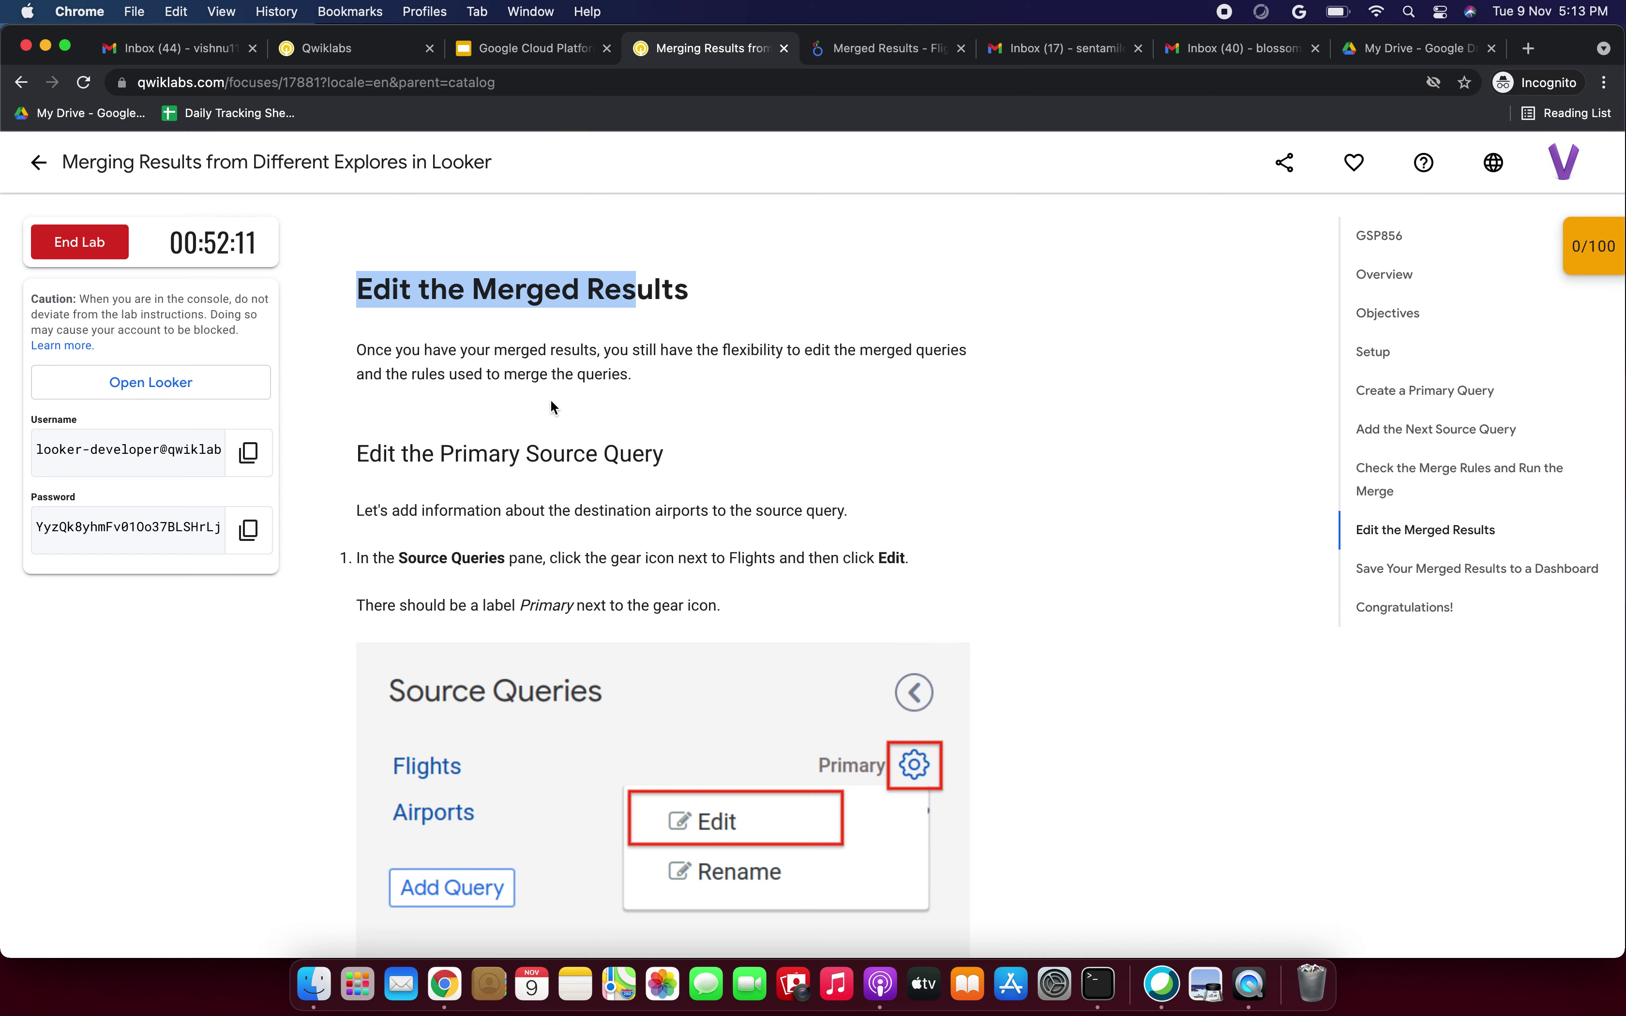
scroll(550, 407, down, 3)
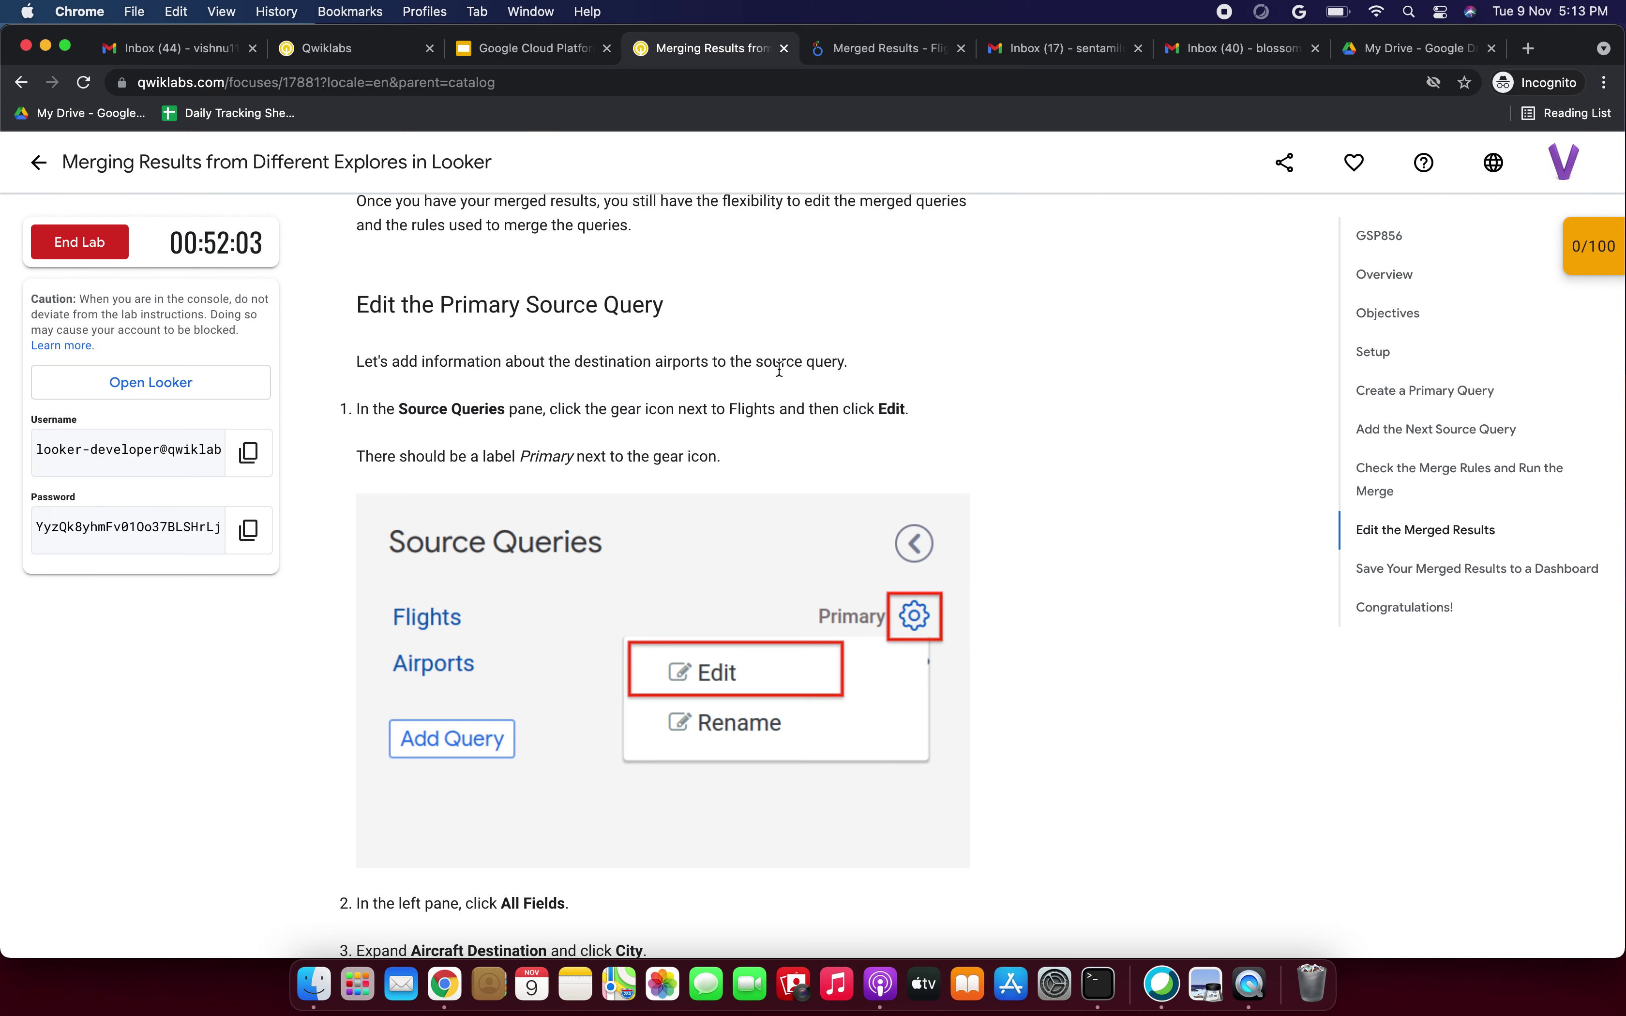
scroll(739, 370, down, 2)
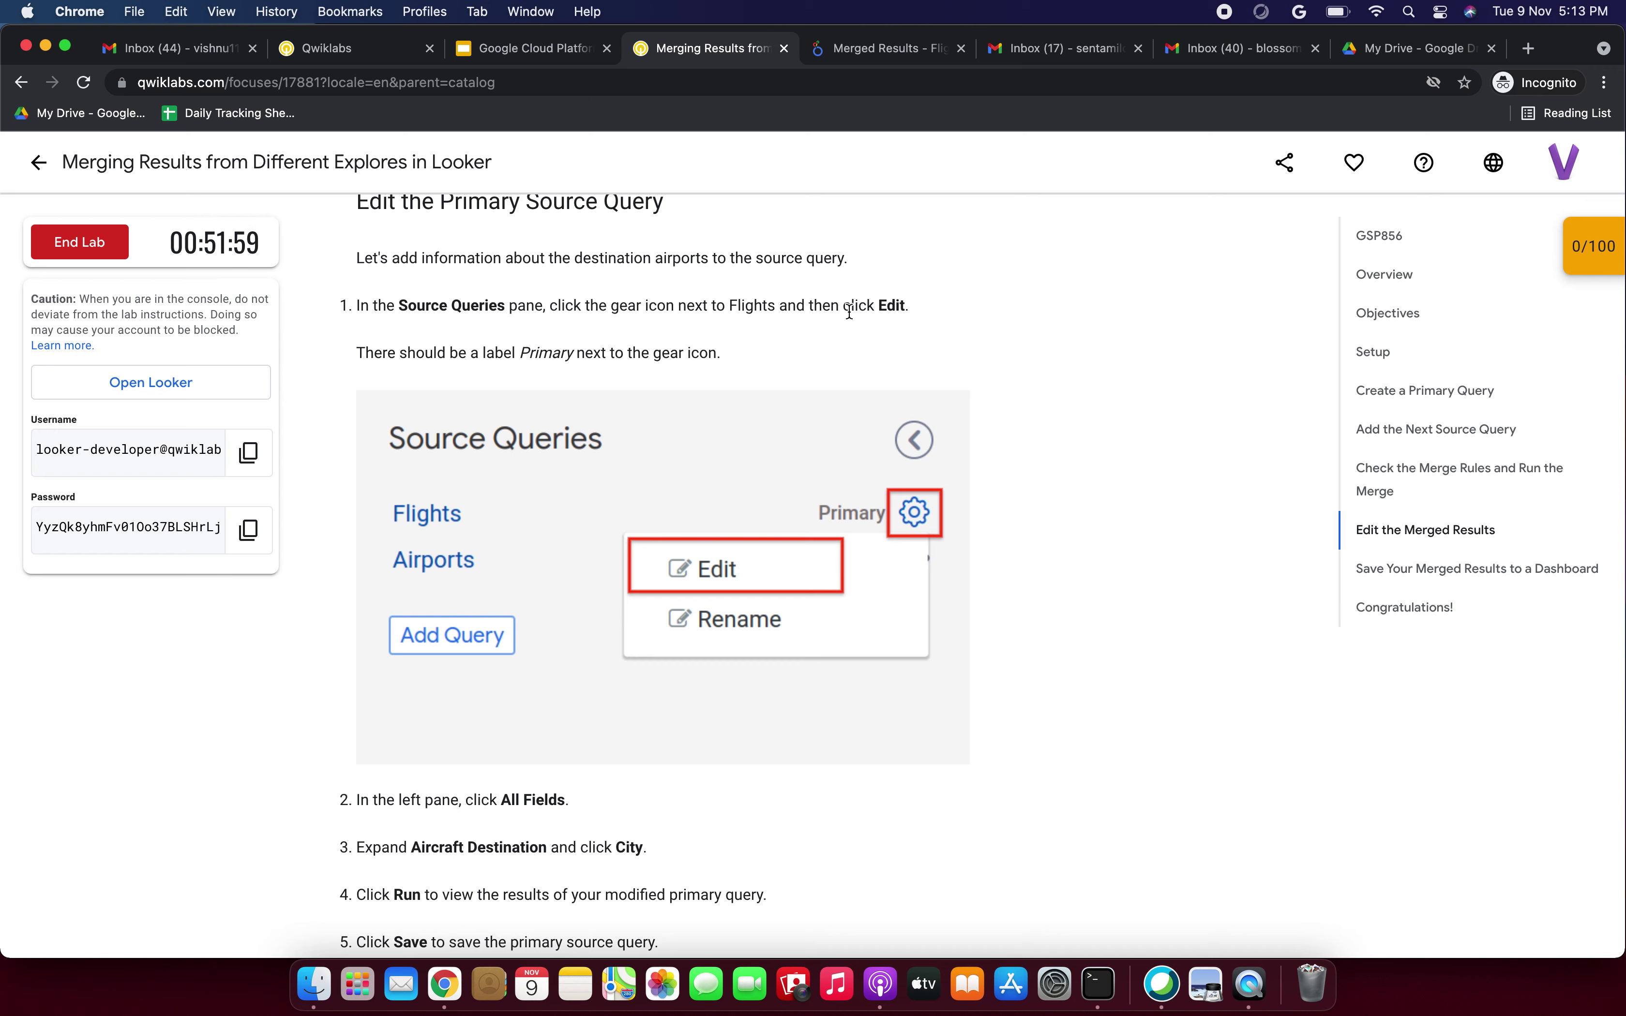
drag(800, 308, 886, 304)
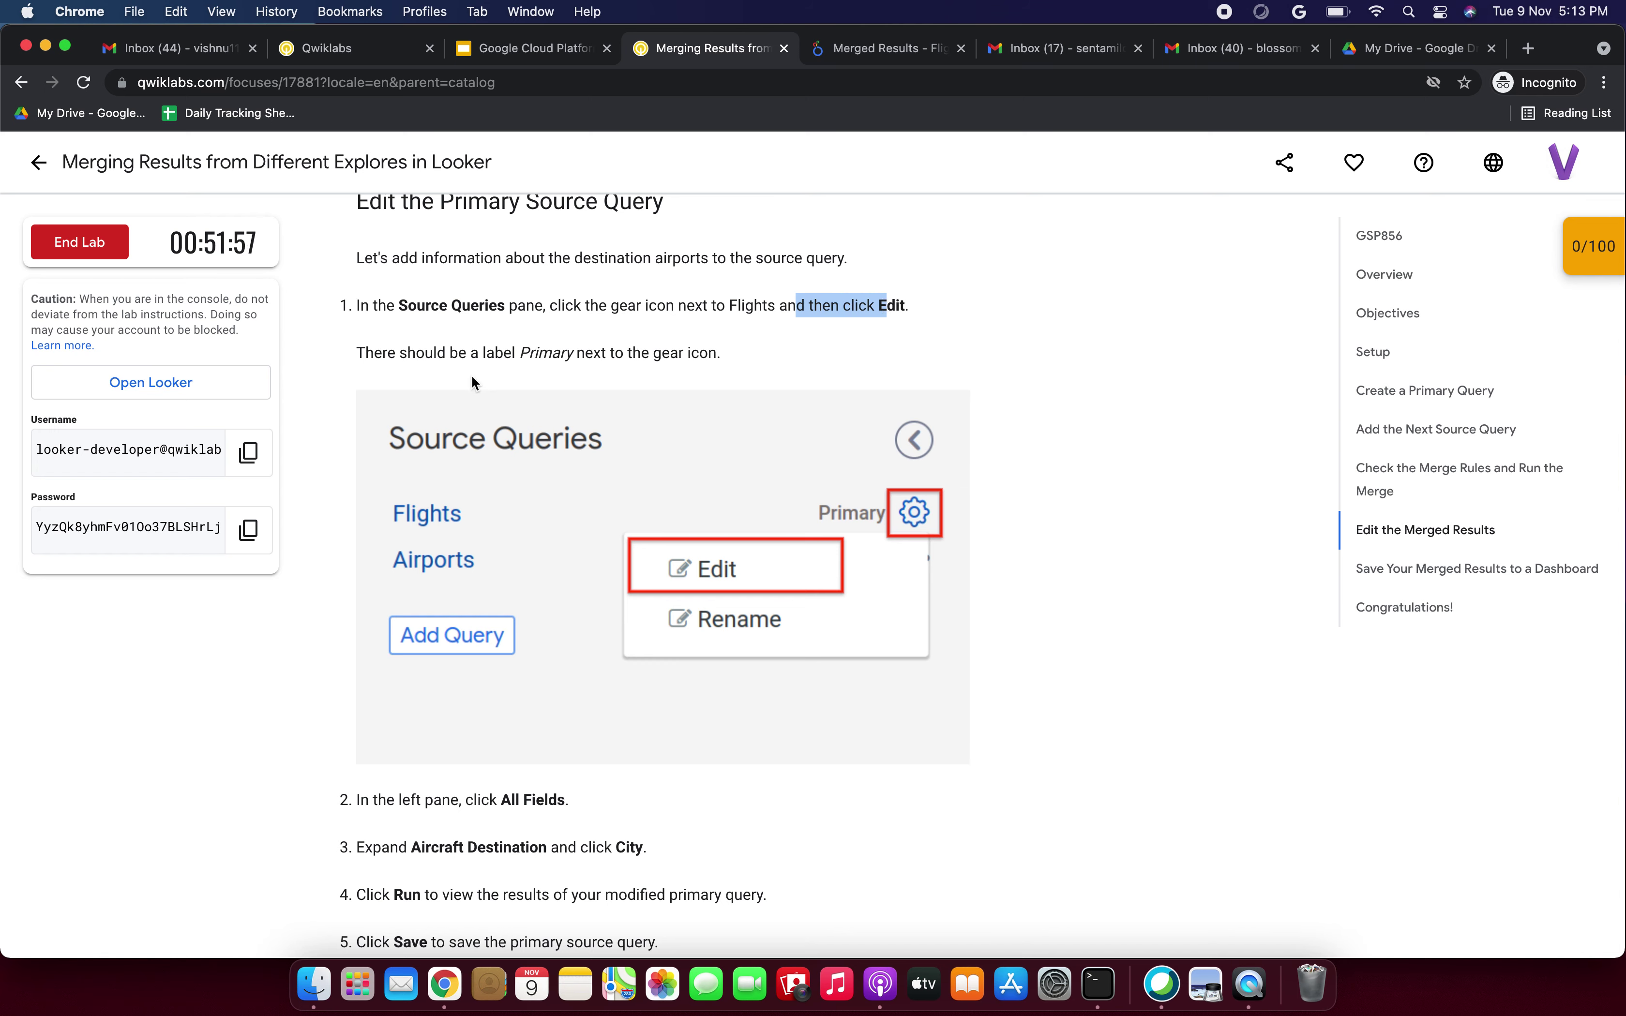
drag(414, 354, 649, 355)
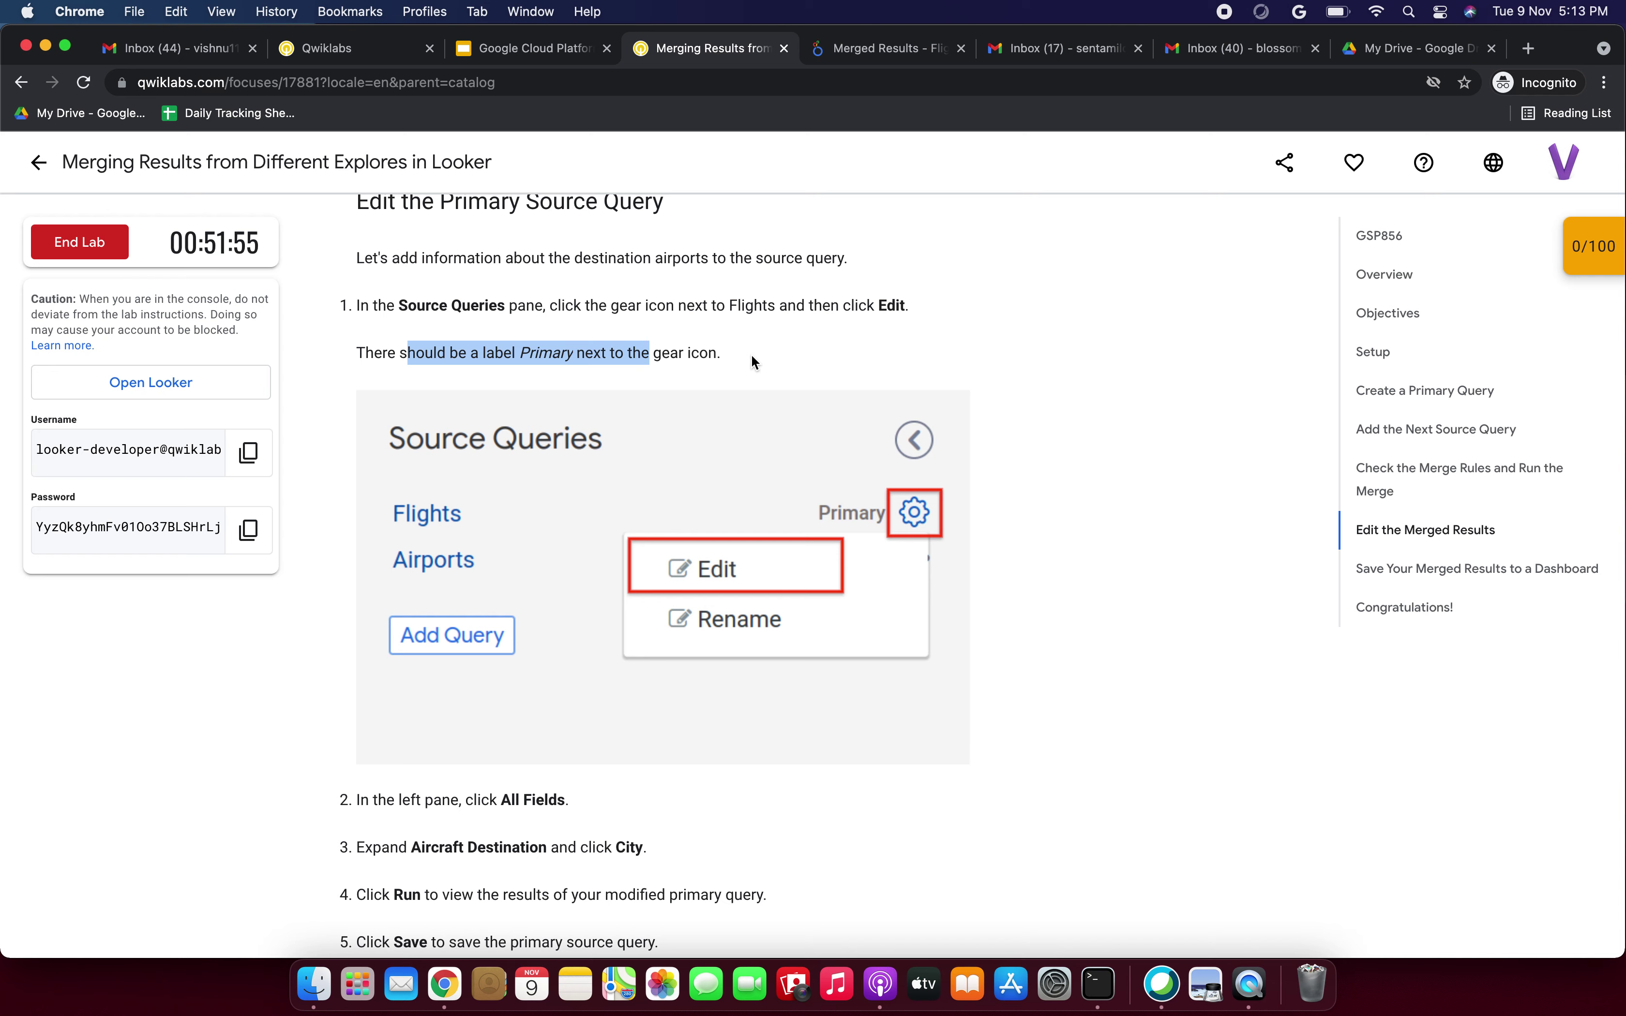
scroll(751, 353, down, 2)
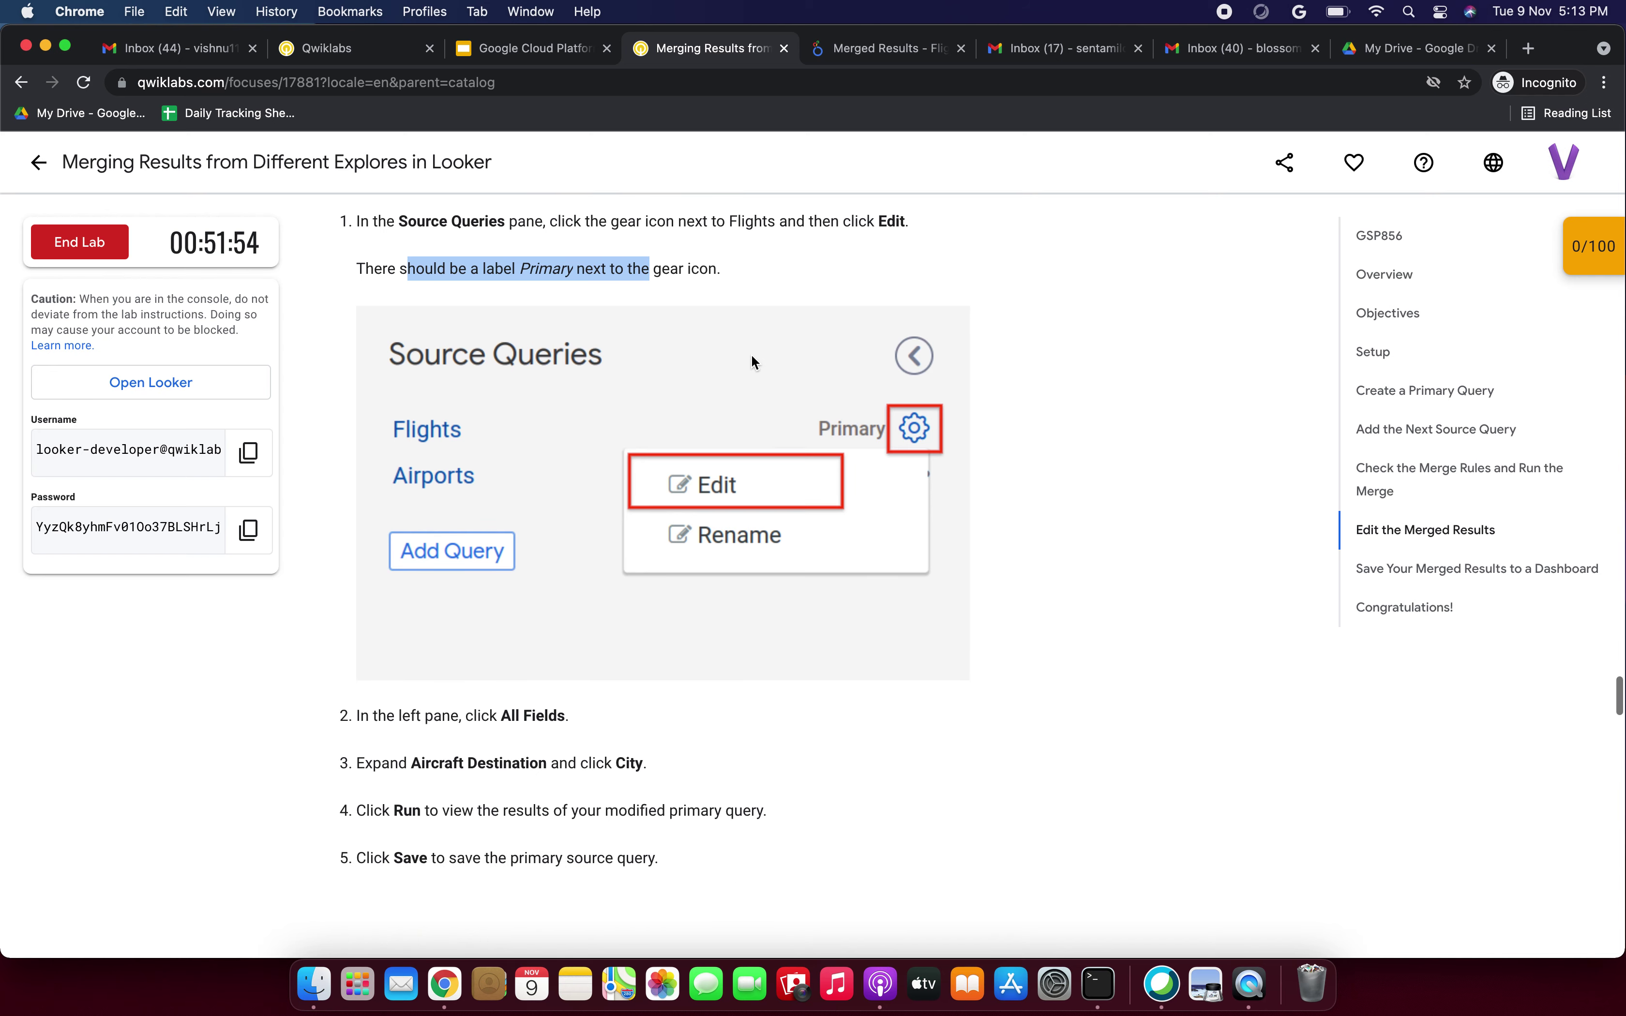
Following the section's first instruction, open the primary Flights source query for editing.
click(860, 56)
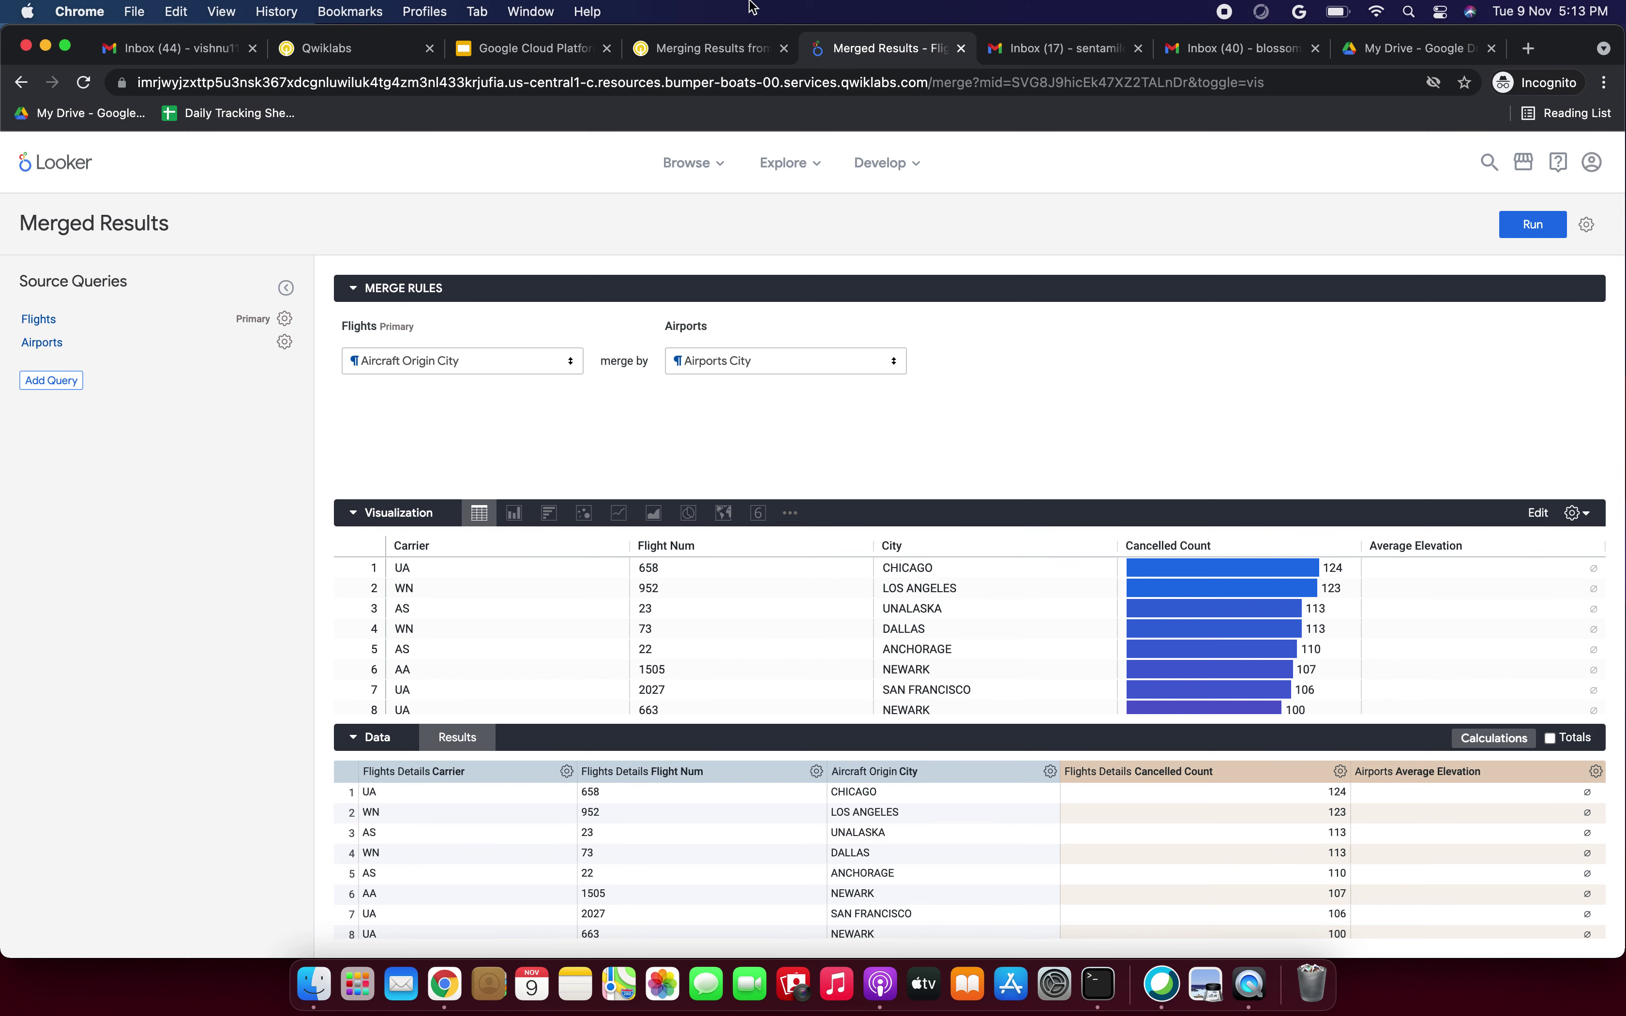
click(742, 54)
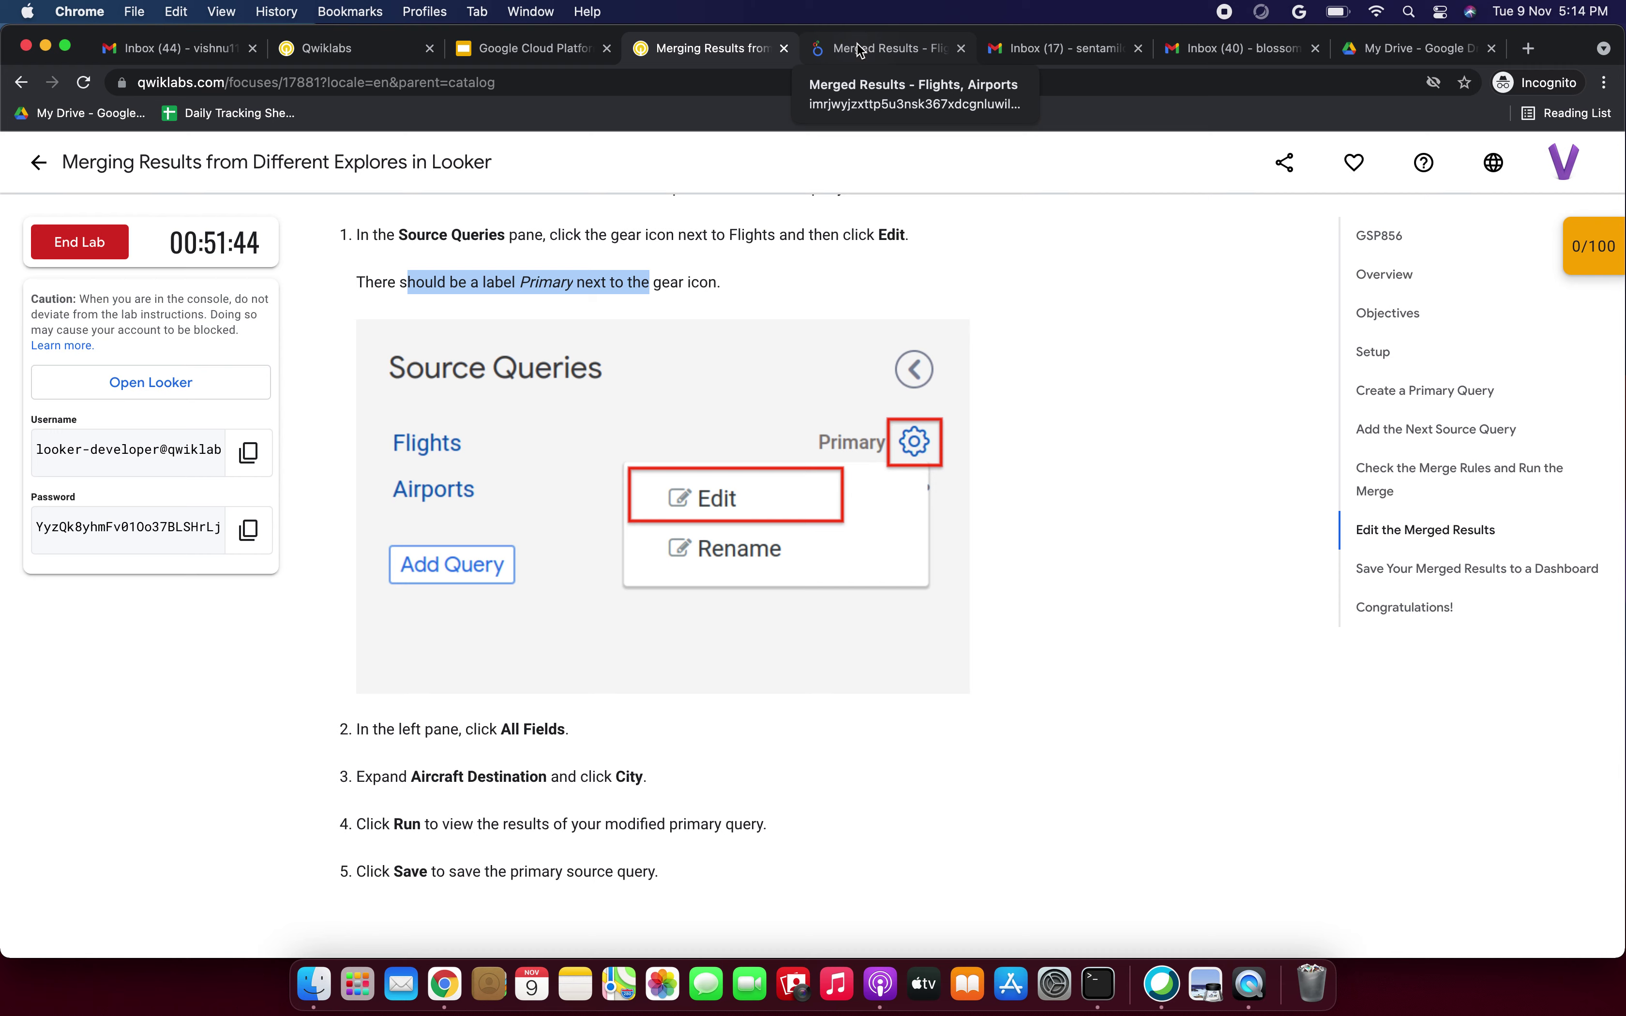
click(888, 54)
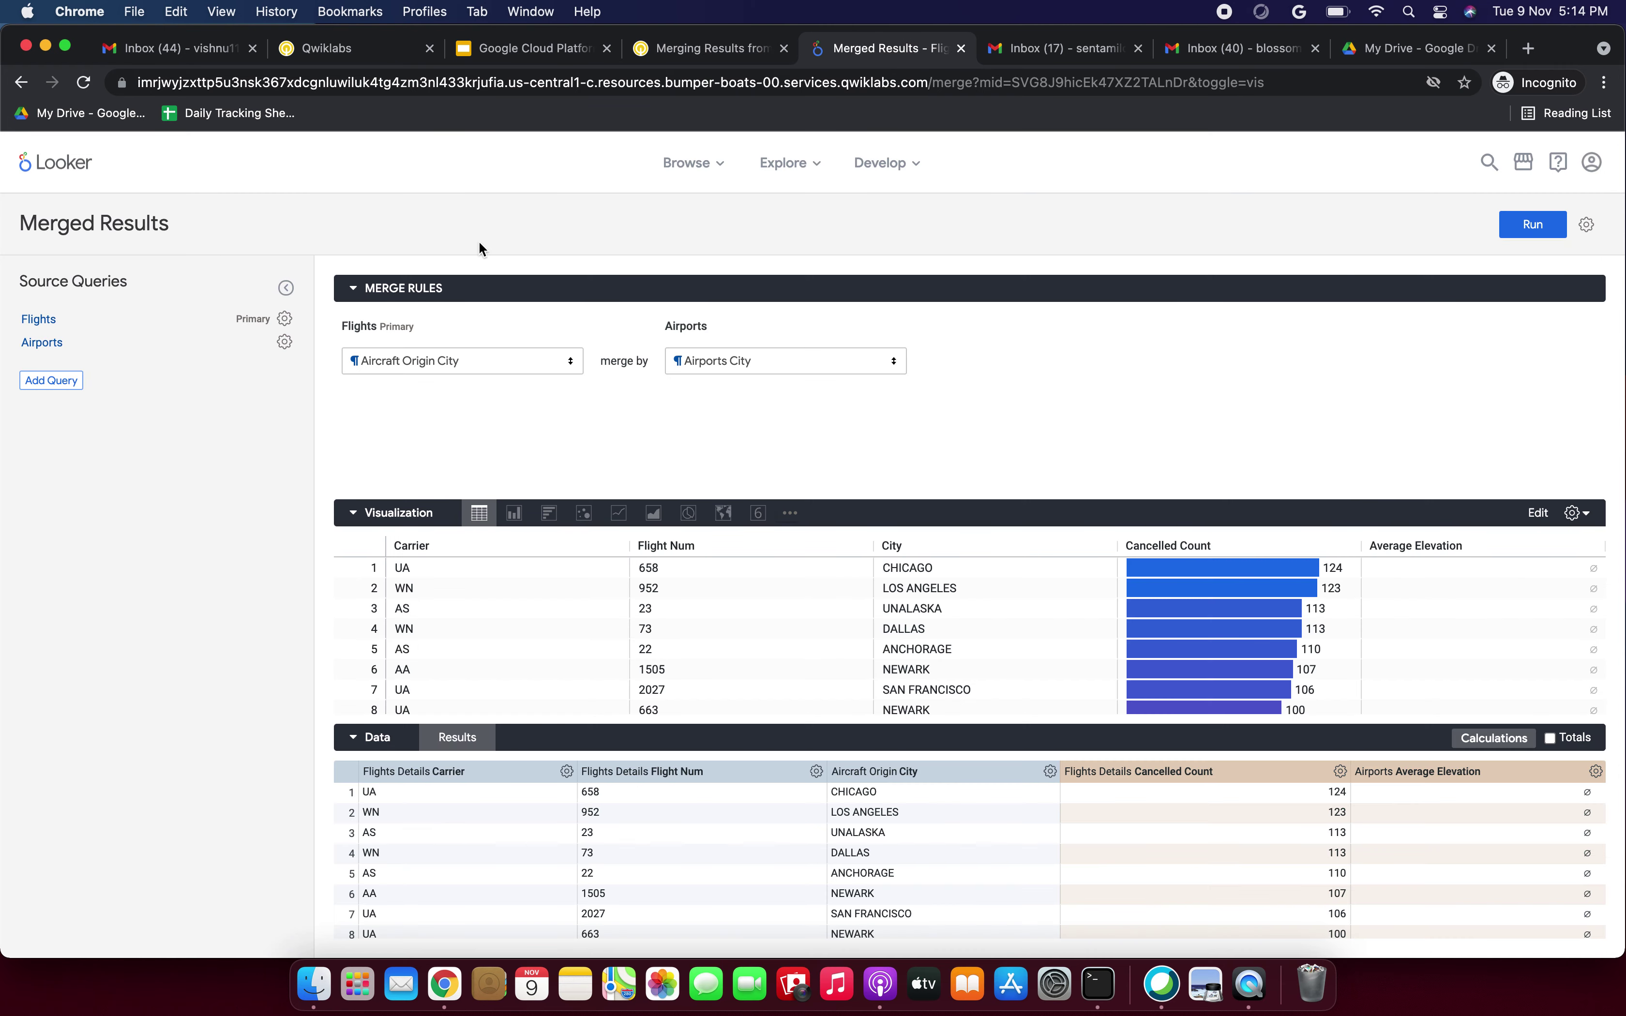
click(284, 320)
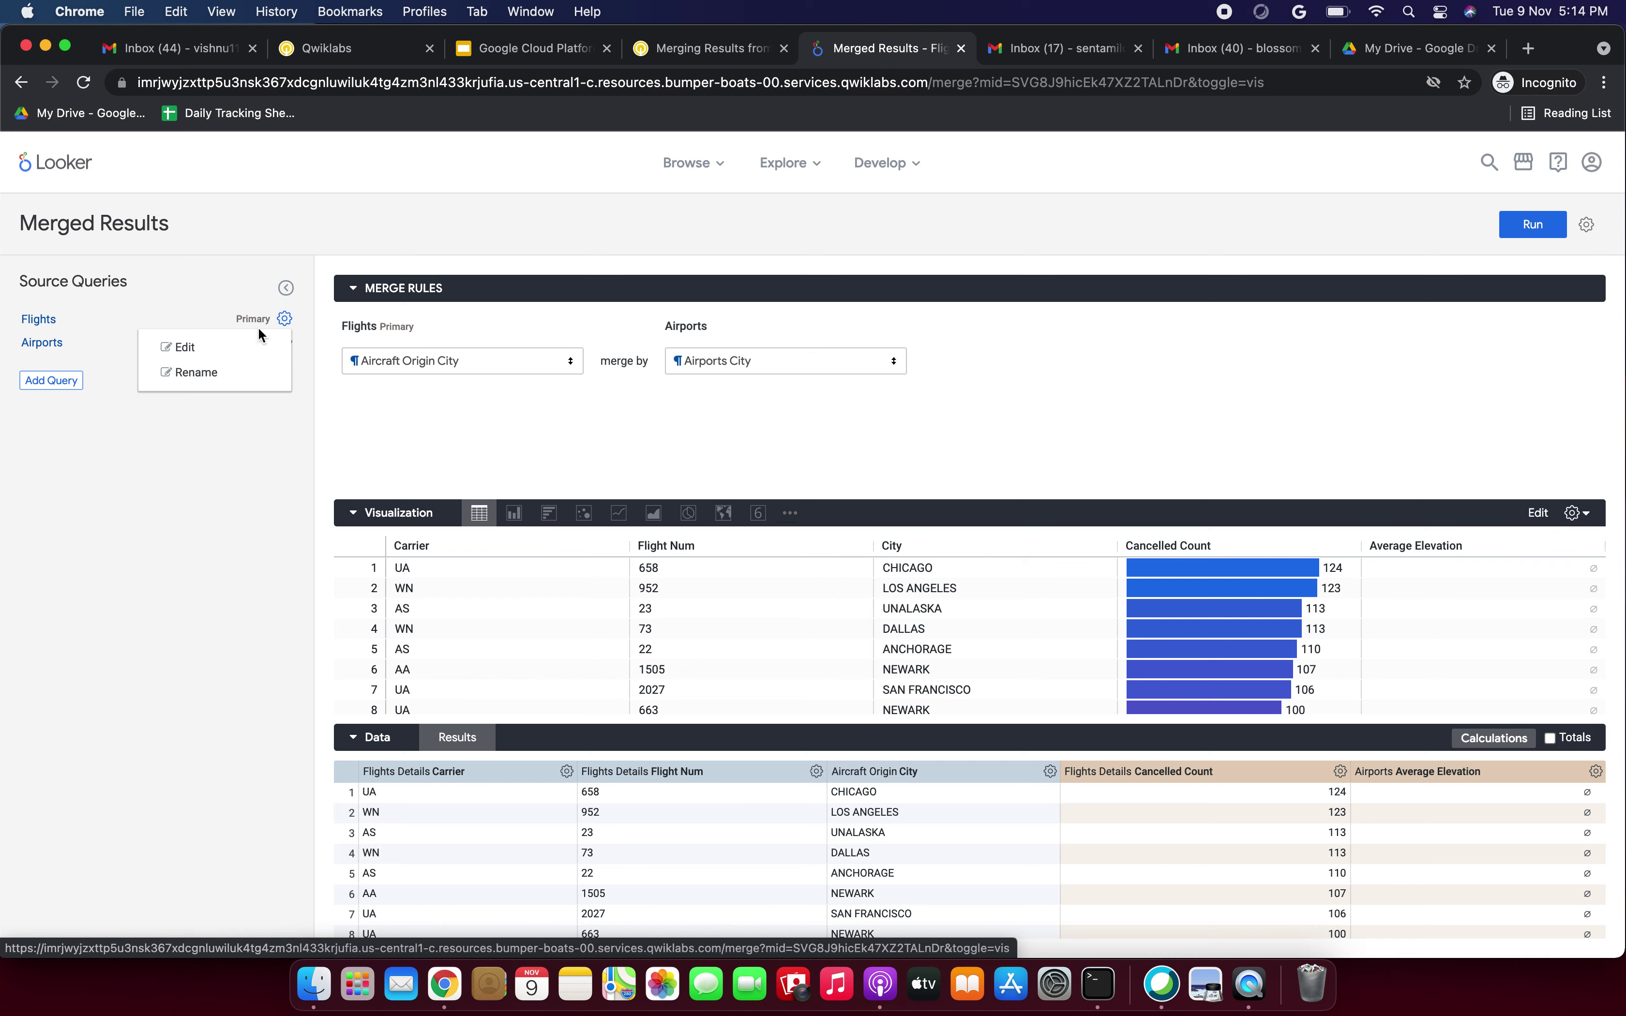
click(216, 348)
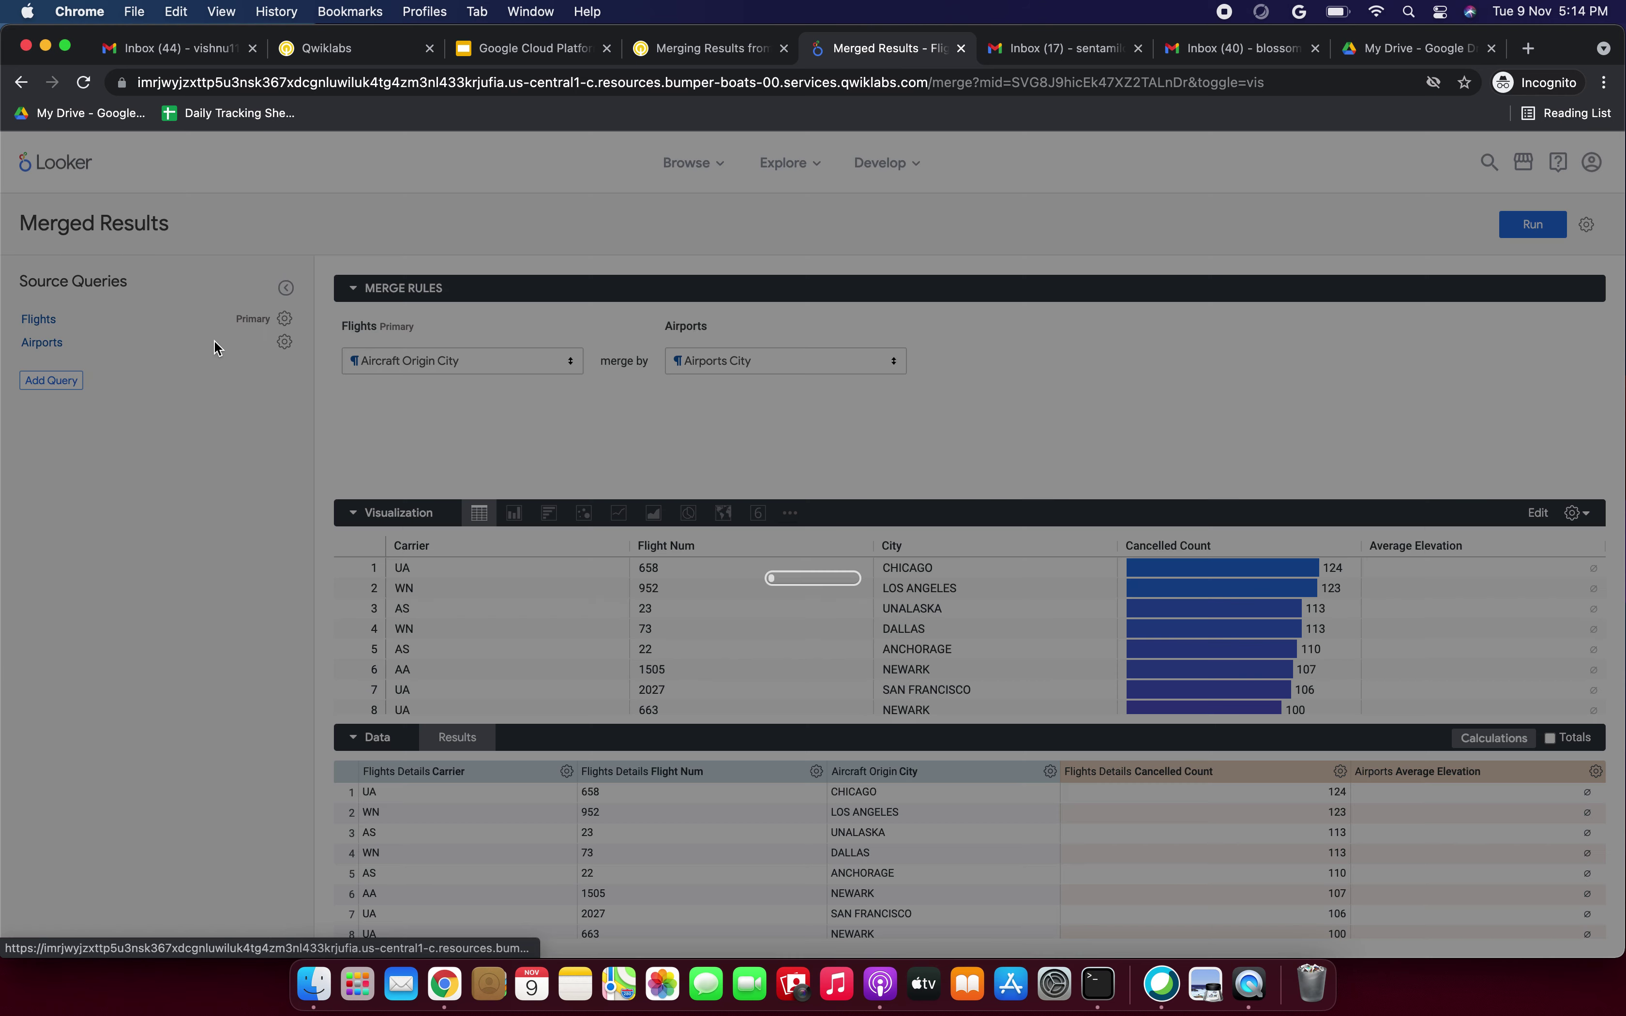
Following the lab's second and third instructions, add the Aircraft Destination City dimension to the Flights query from all fields.
click(702, 50)
scroll(671, 370, down, 5)
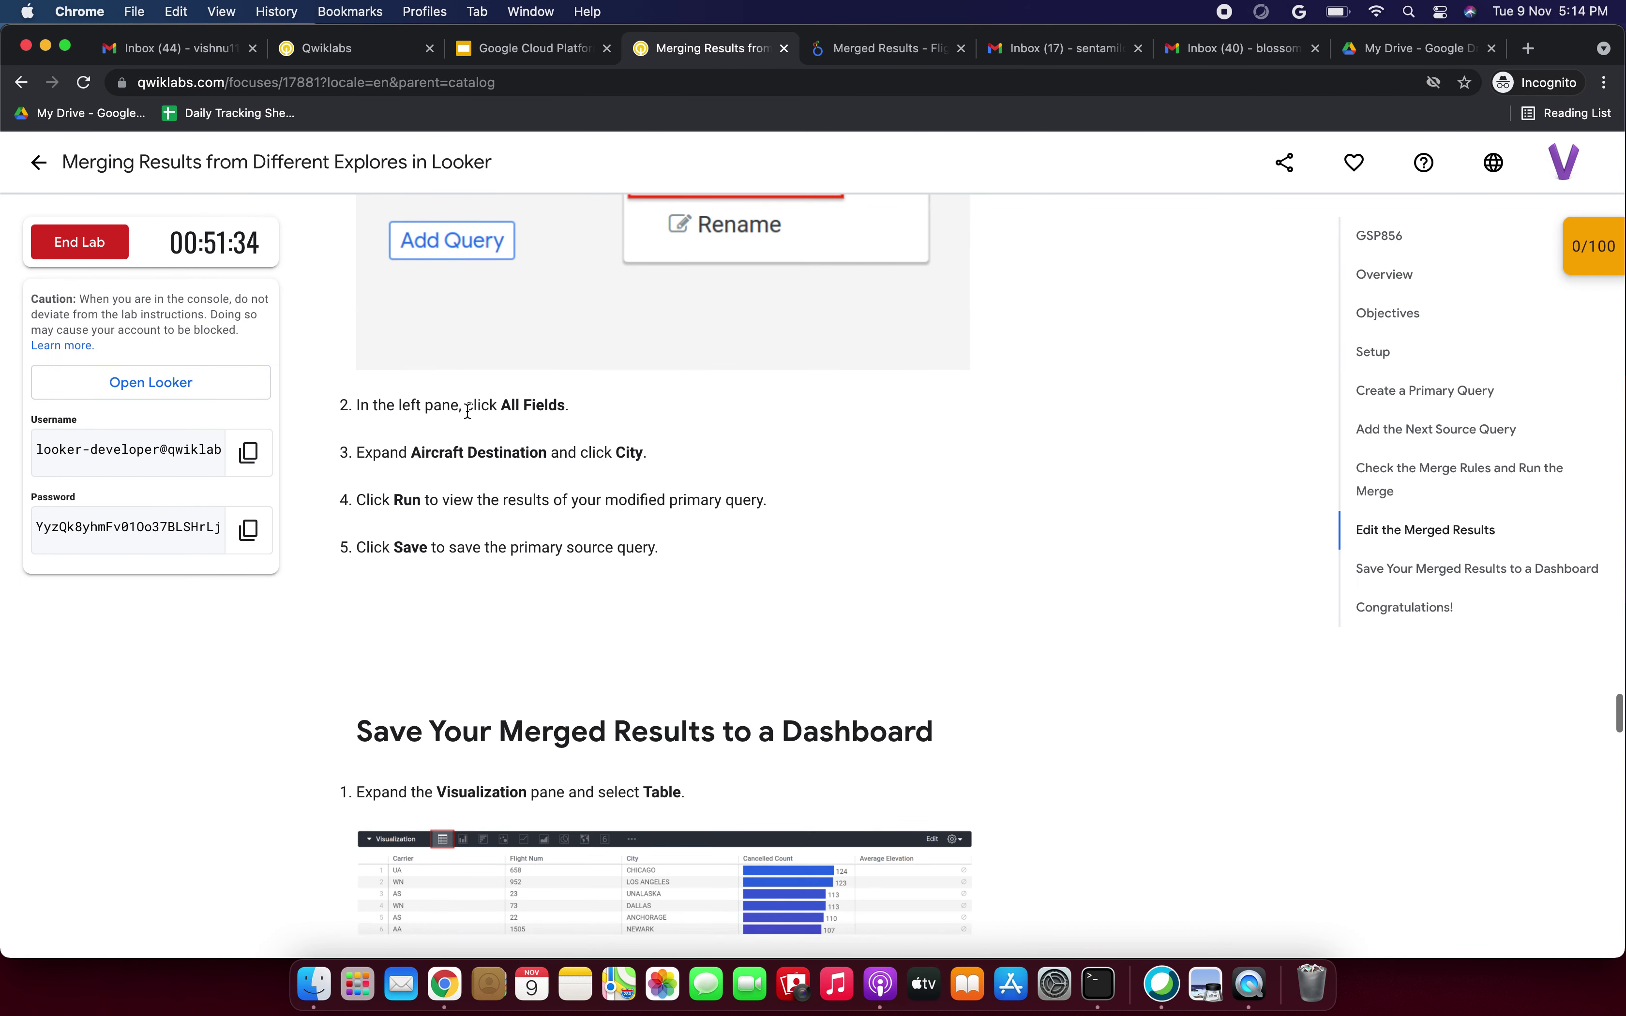
drag(357, 404, 579, 398)
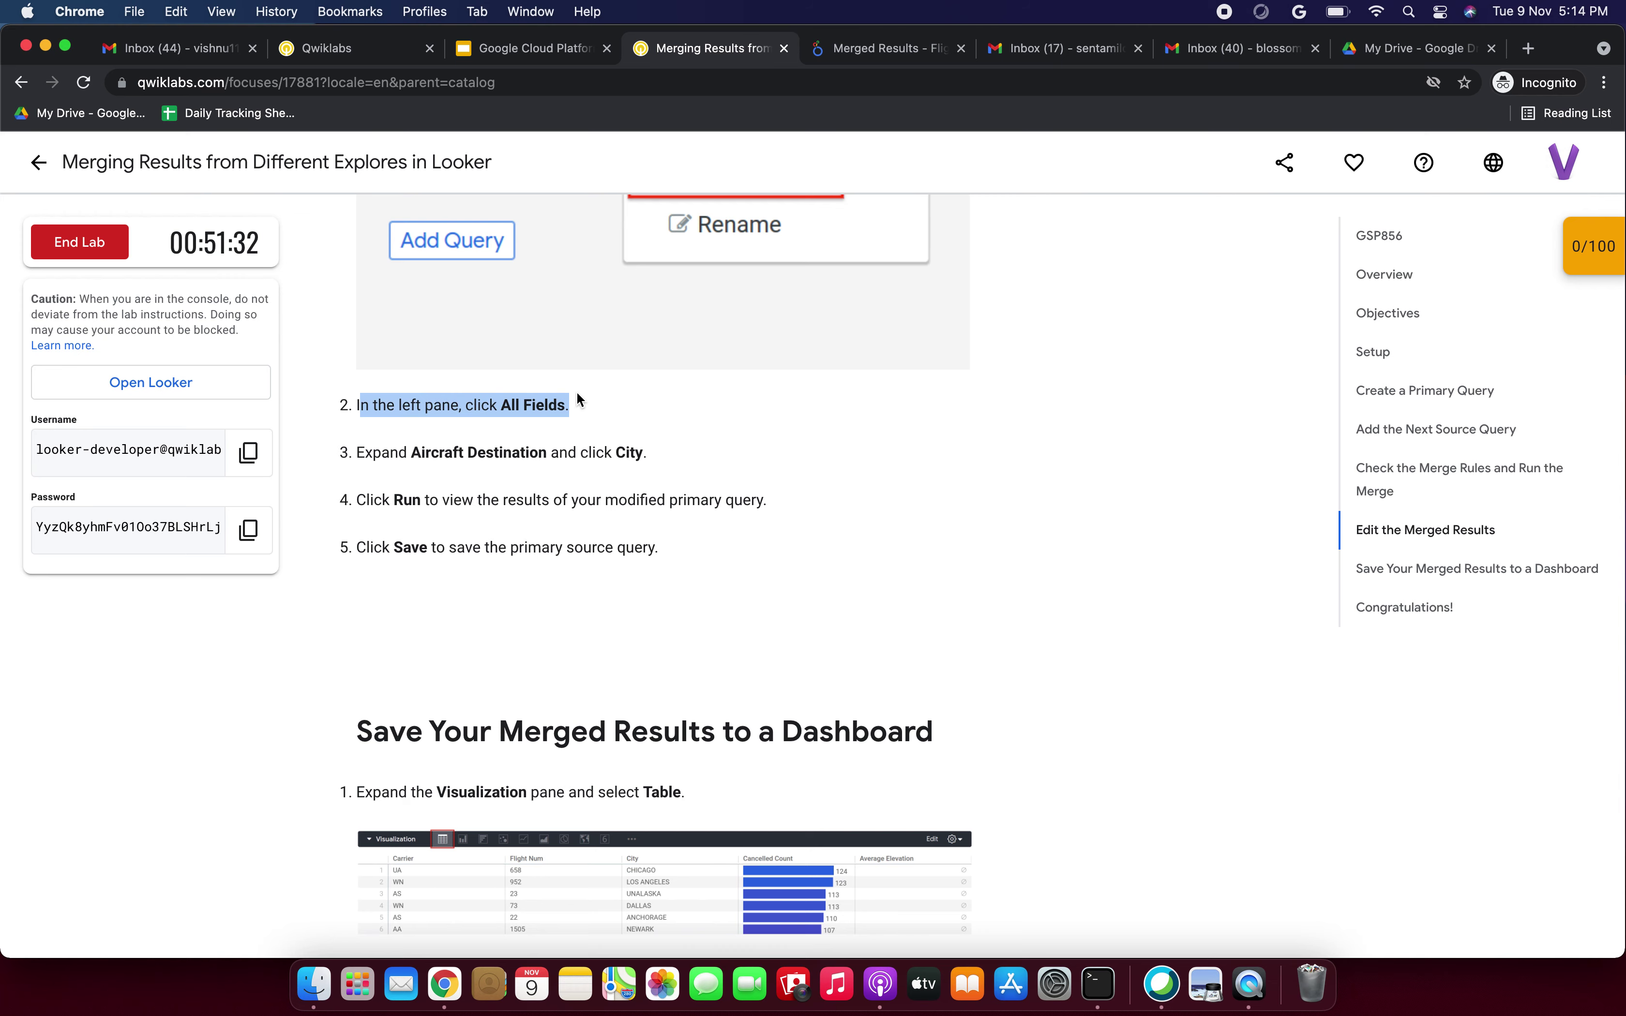
click(864, 61)
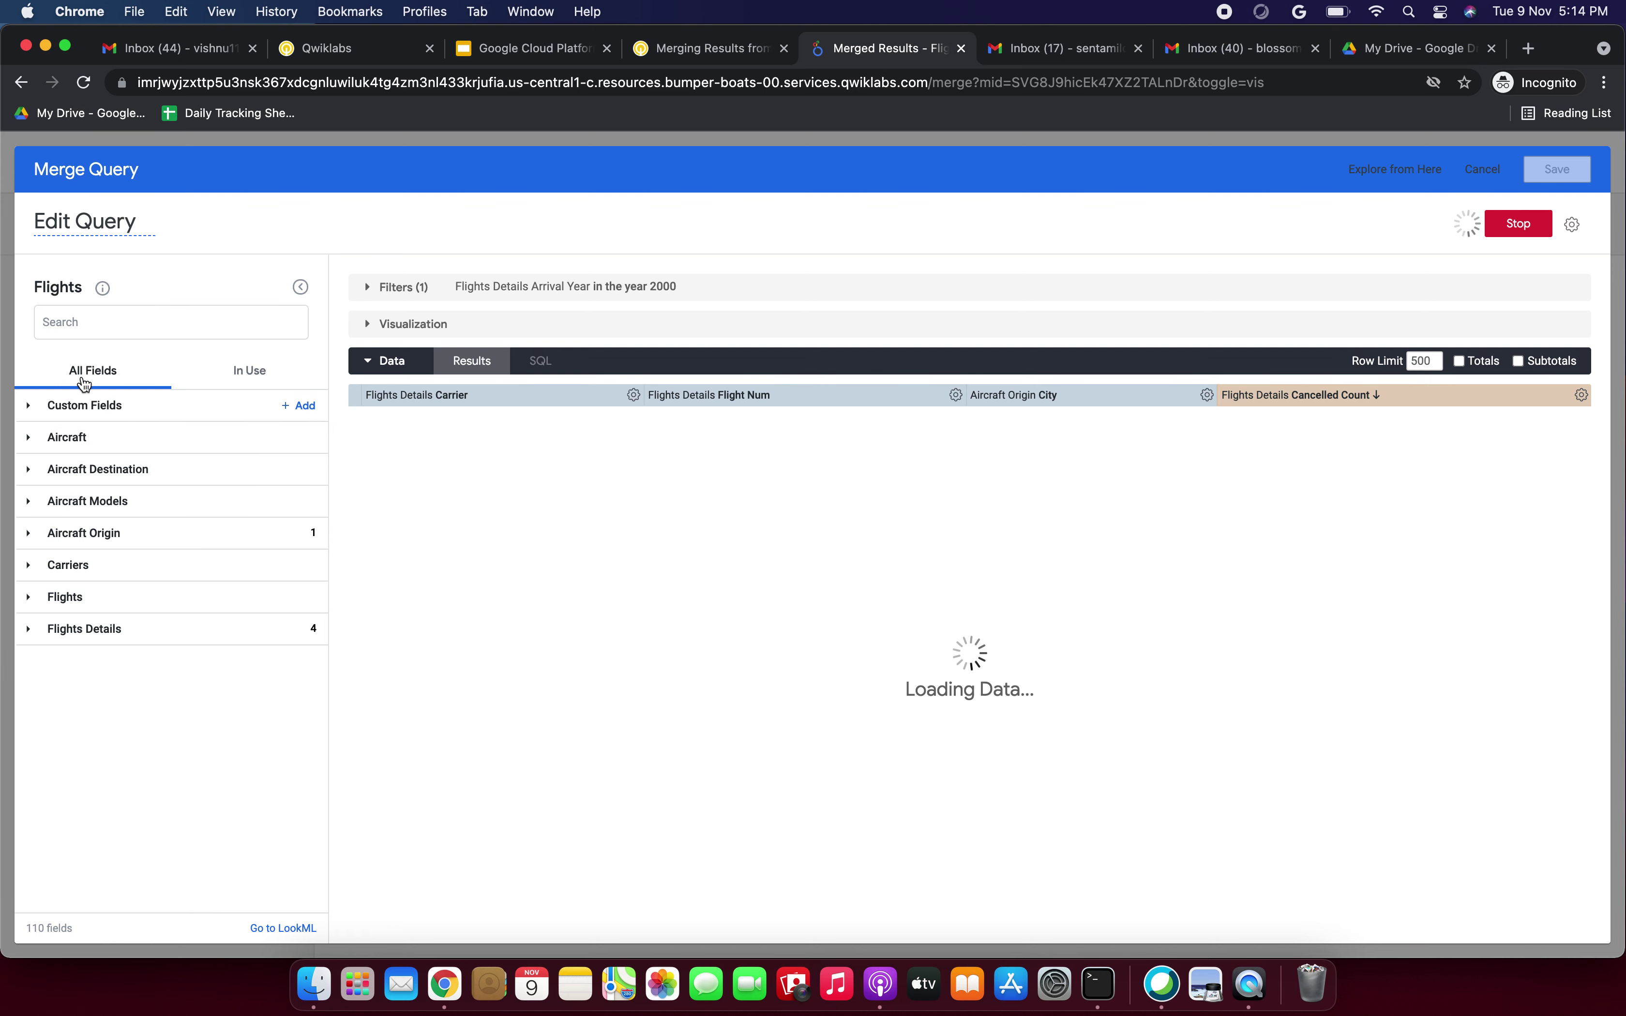
click(692, 48)
scroll(633, 388, down, 2)
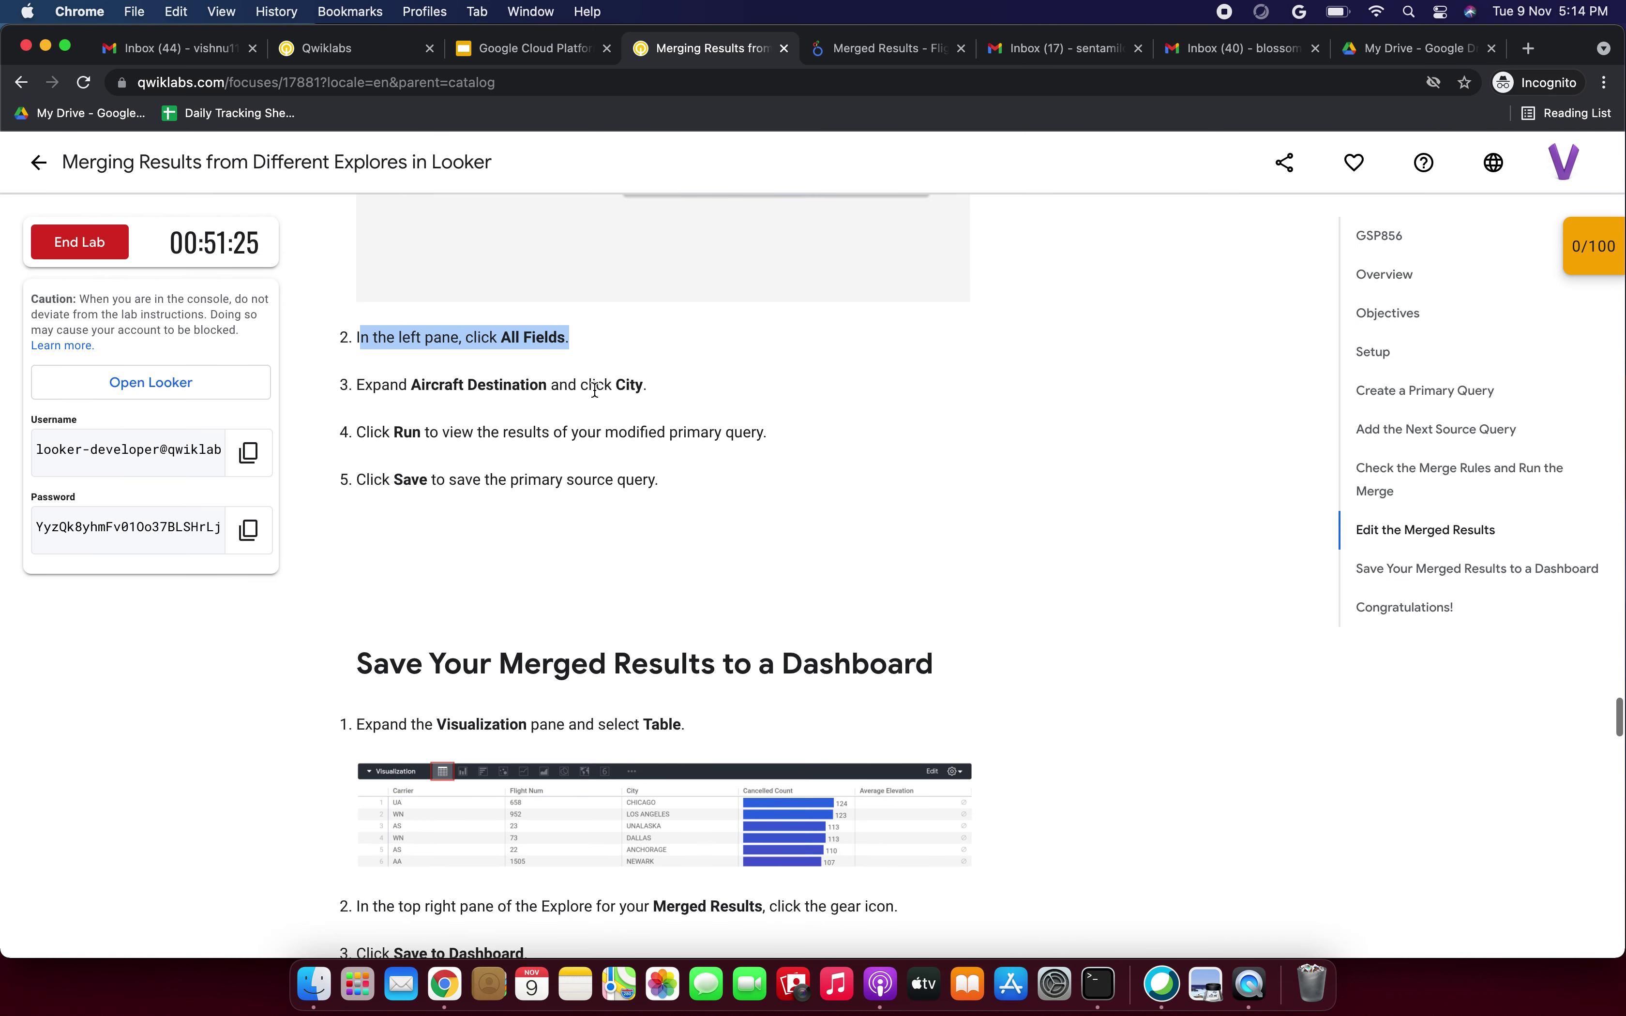
drag(357, 387, 571, 387)
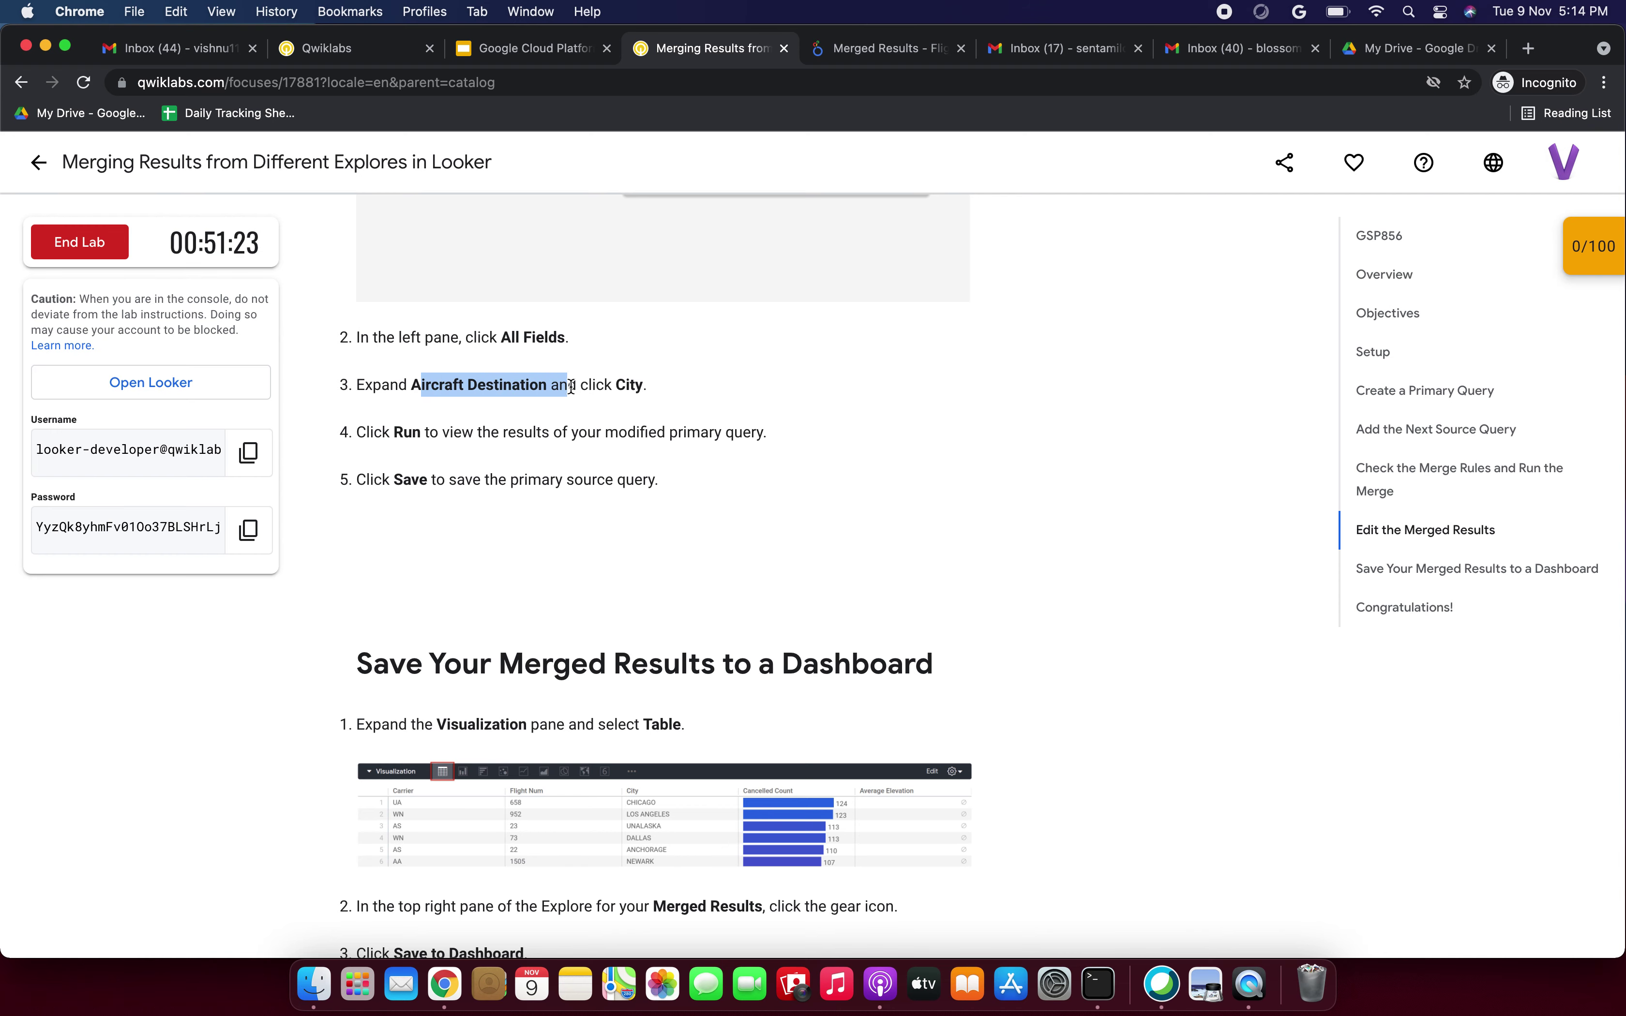
click(901, 54)
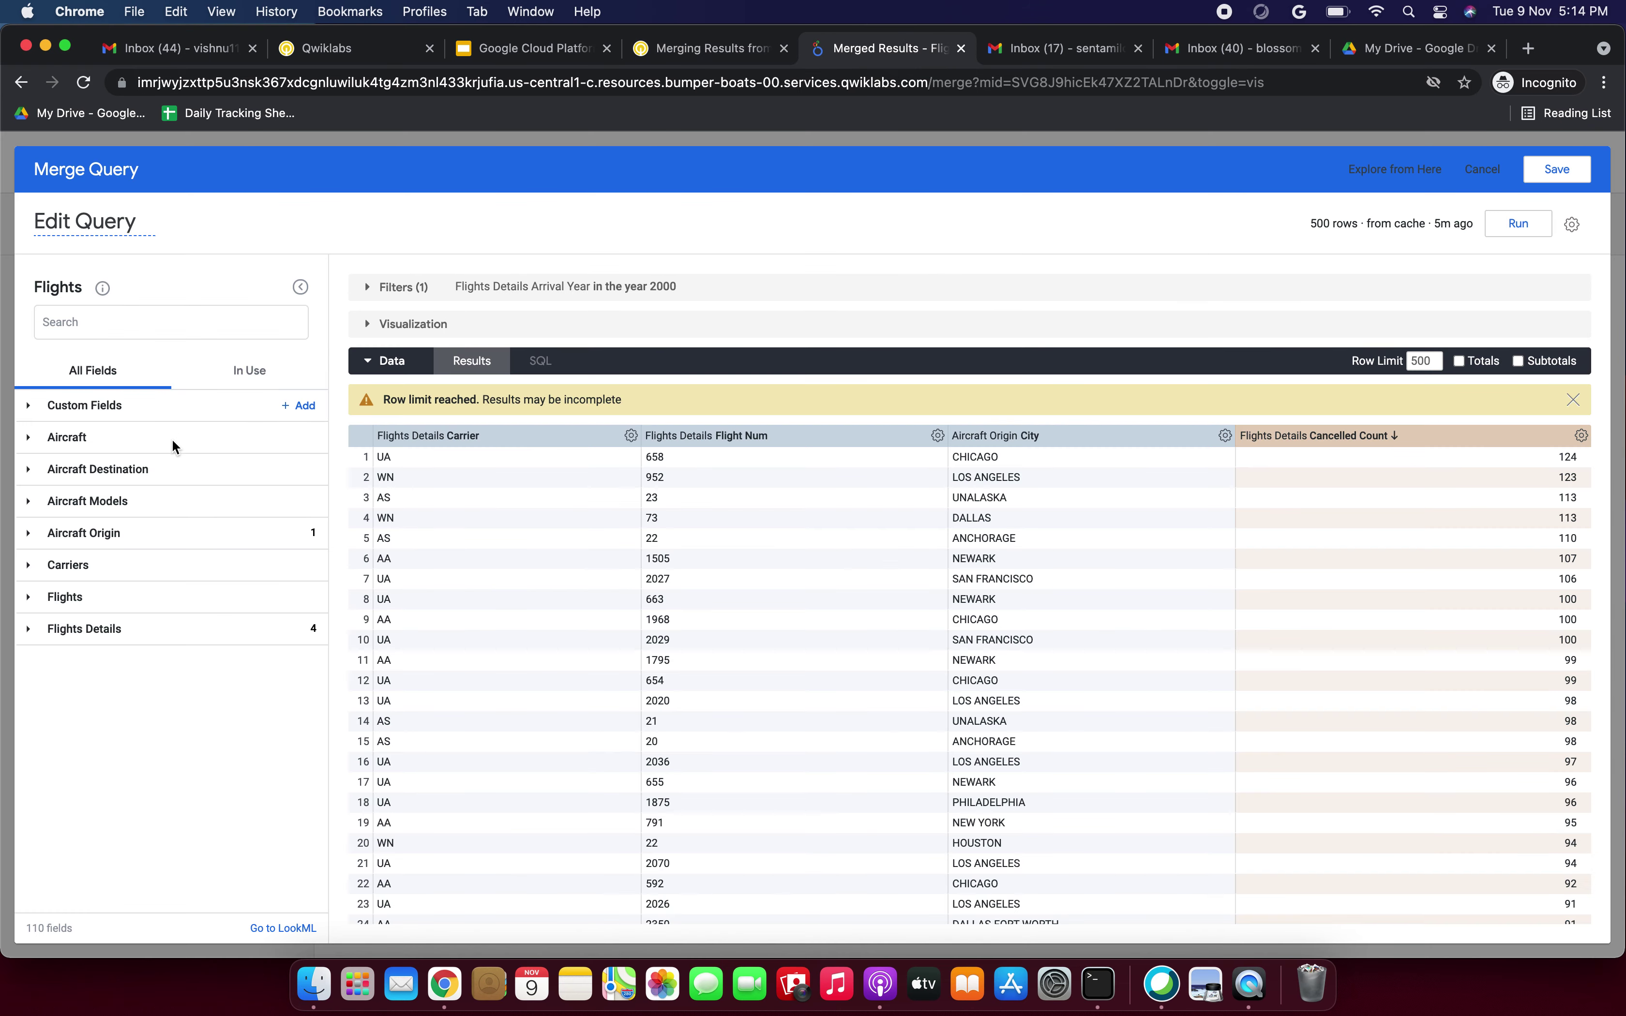
click(28, 474)
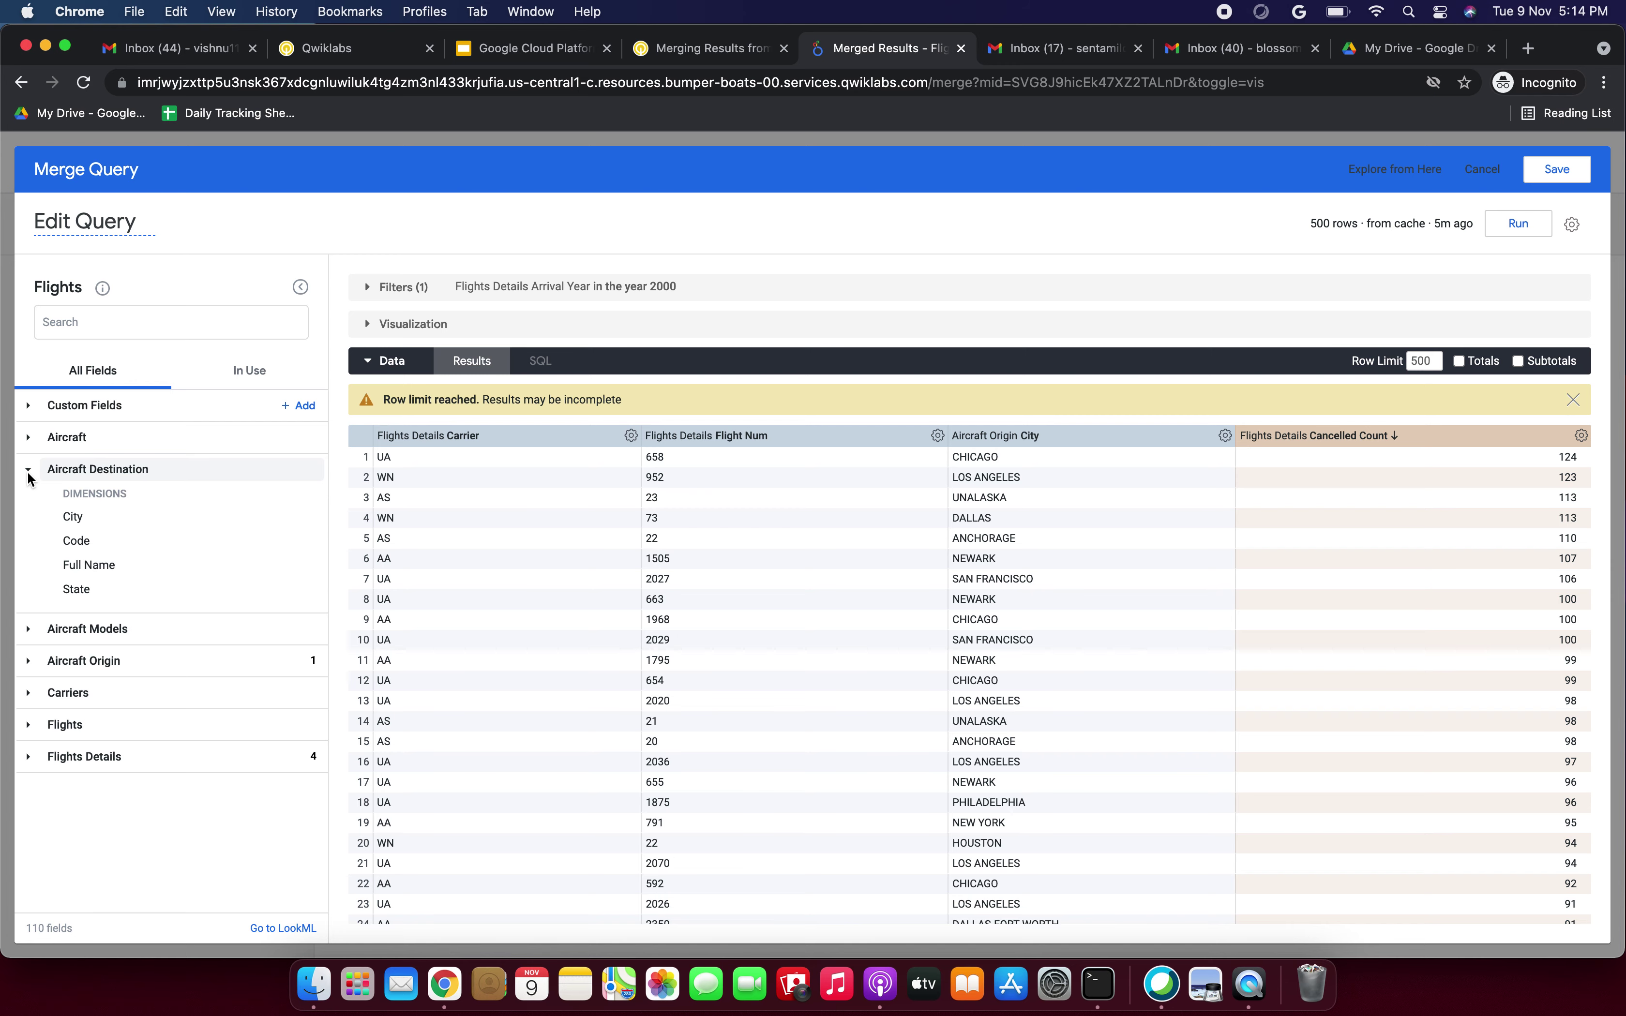
click(75, 516)
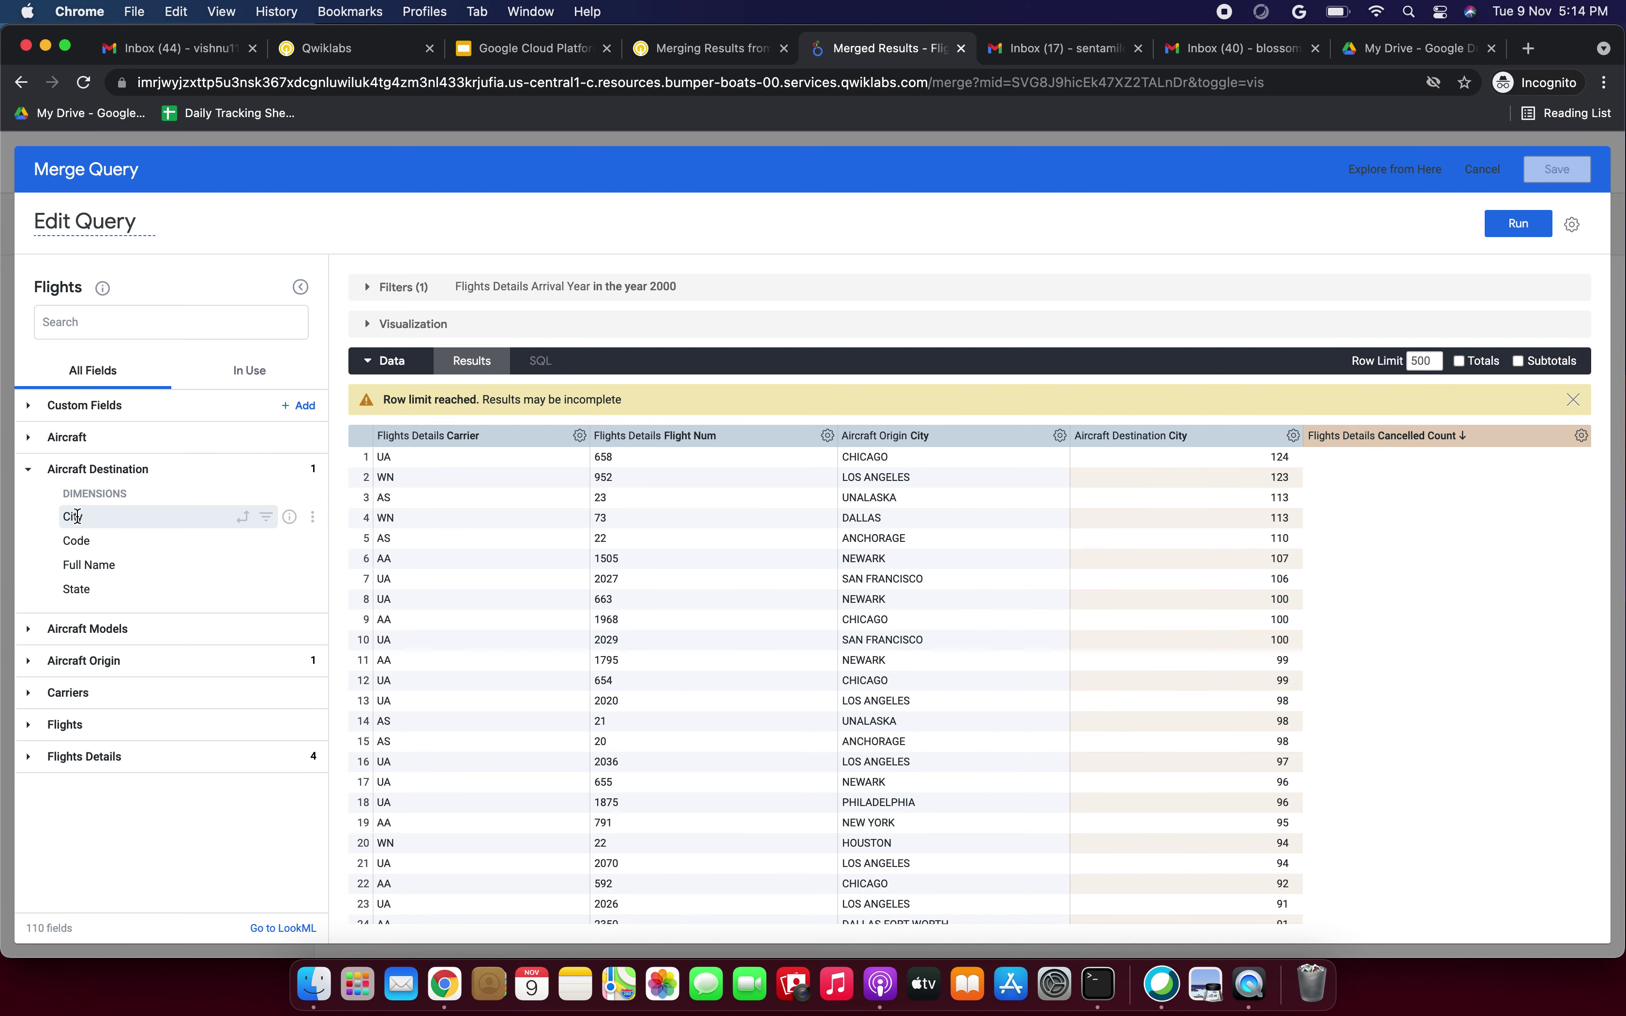
Following the lab's fourth instruction, run the modified primary Flights query and check its results against the instructions.
click(711, 48)
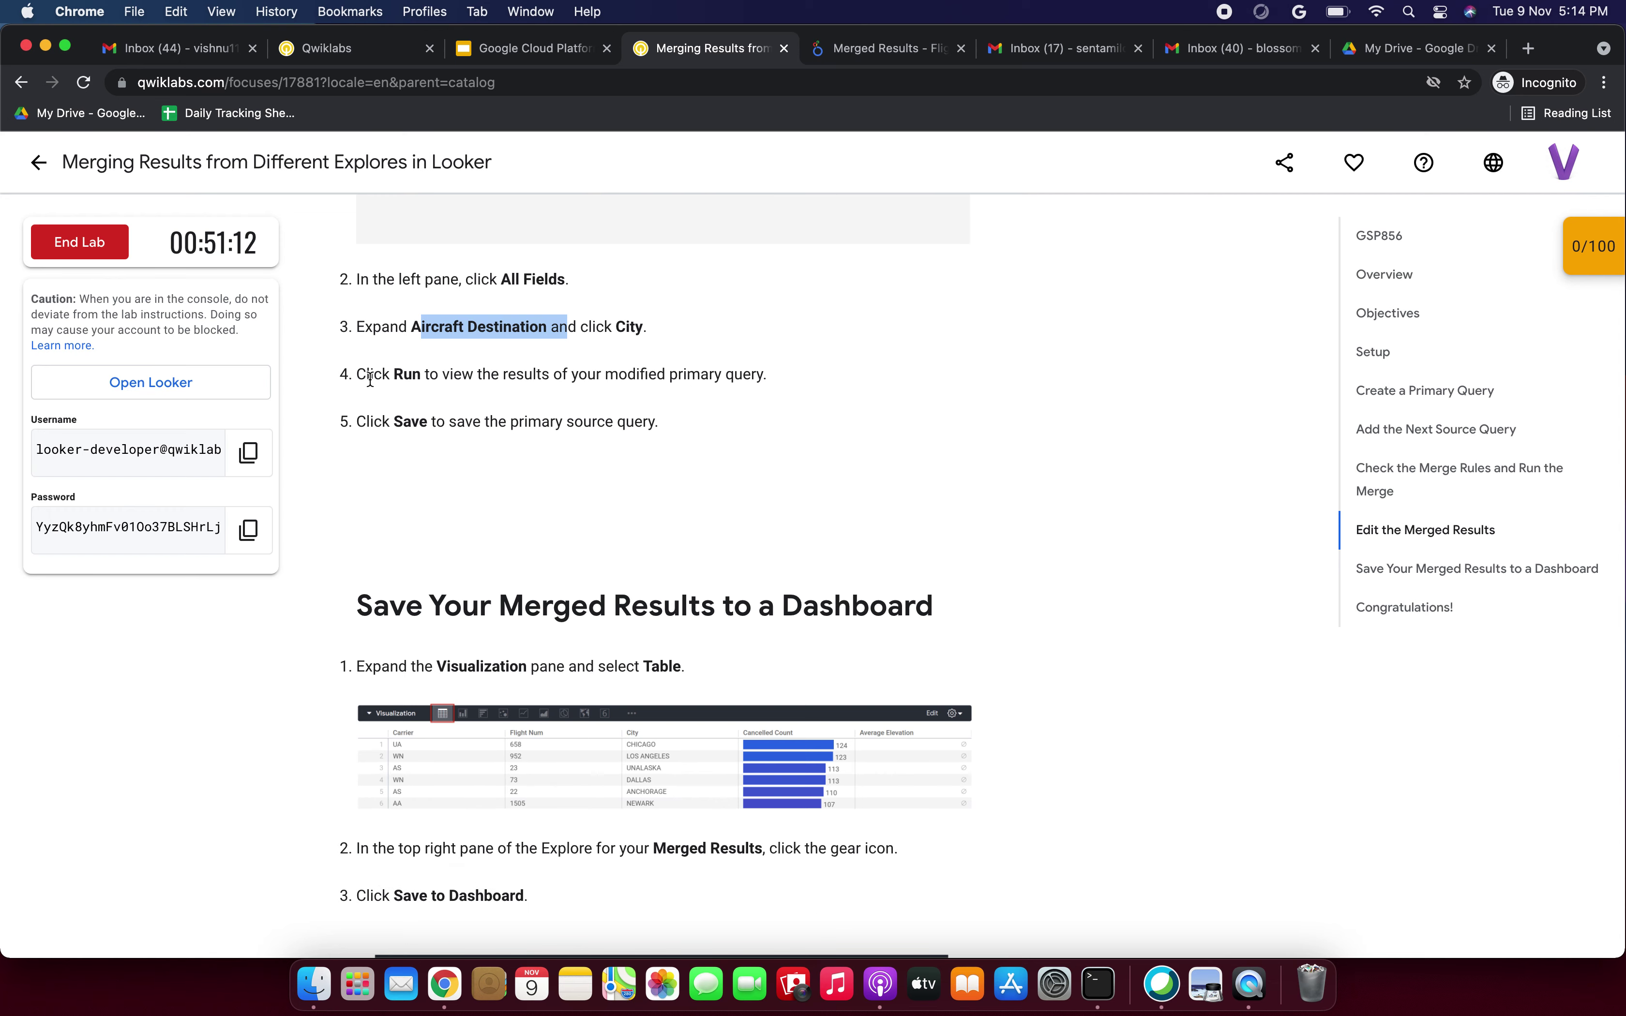
click(884, 53)
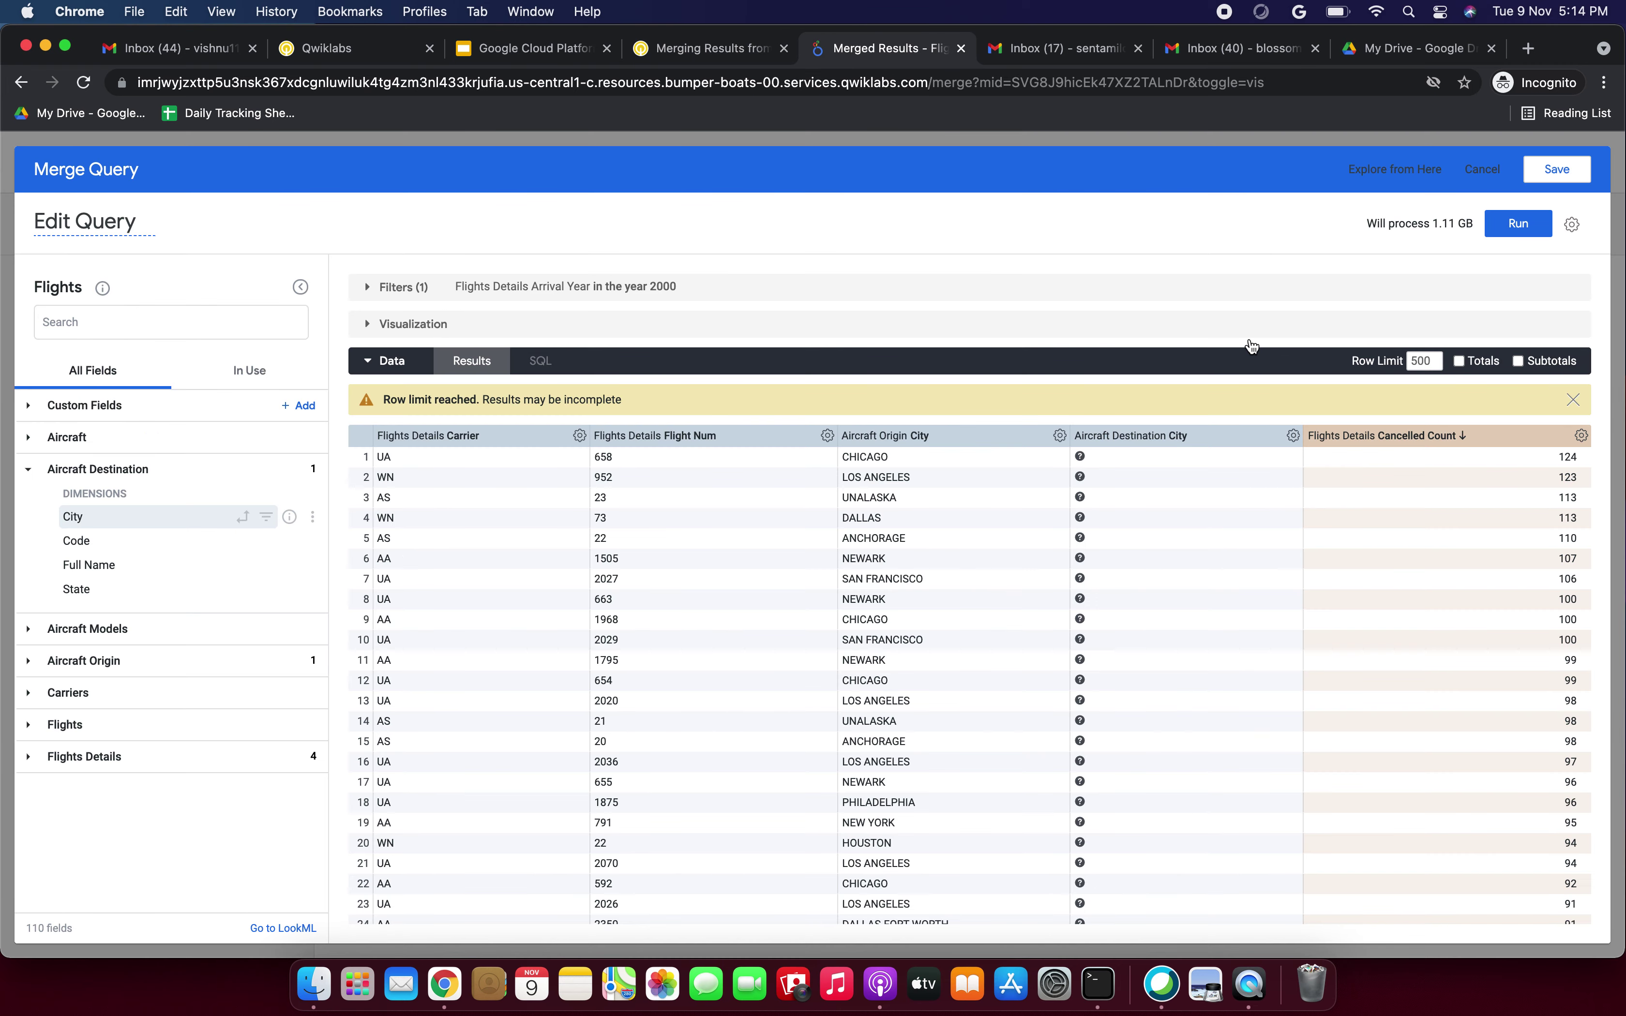
click(1517, 229)
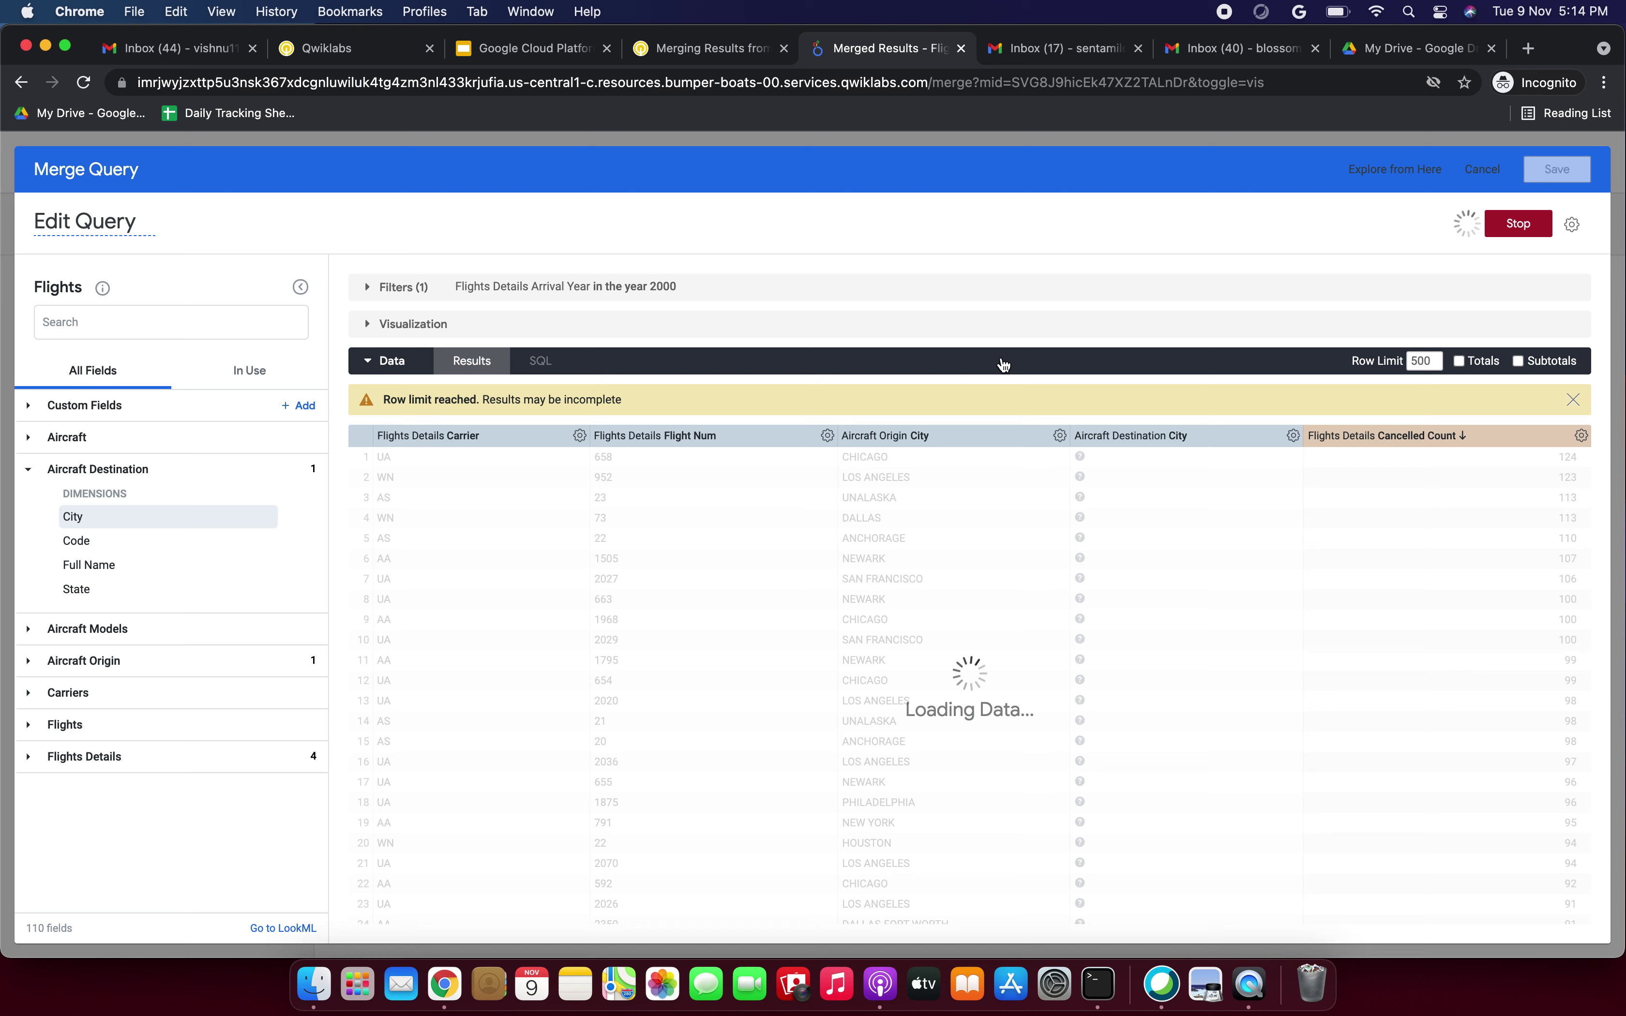
click(683, 54)
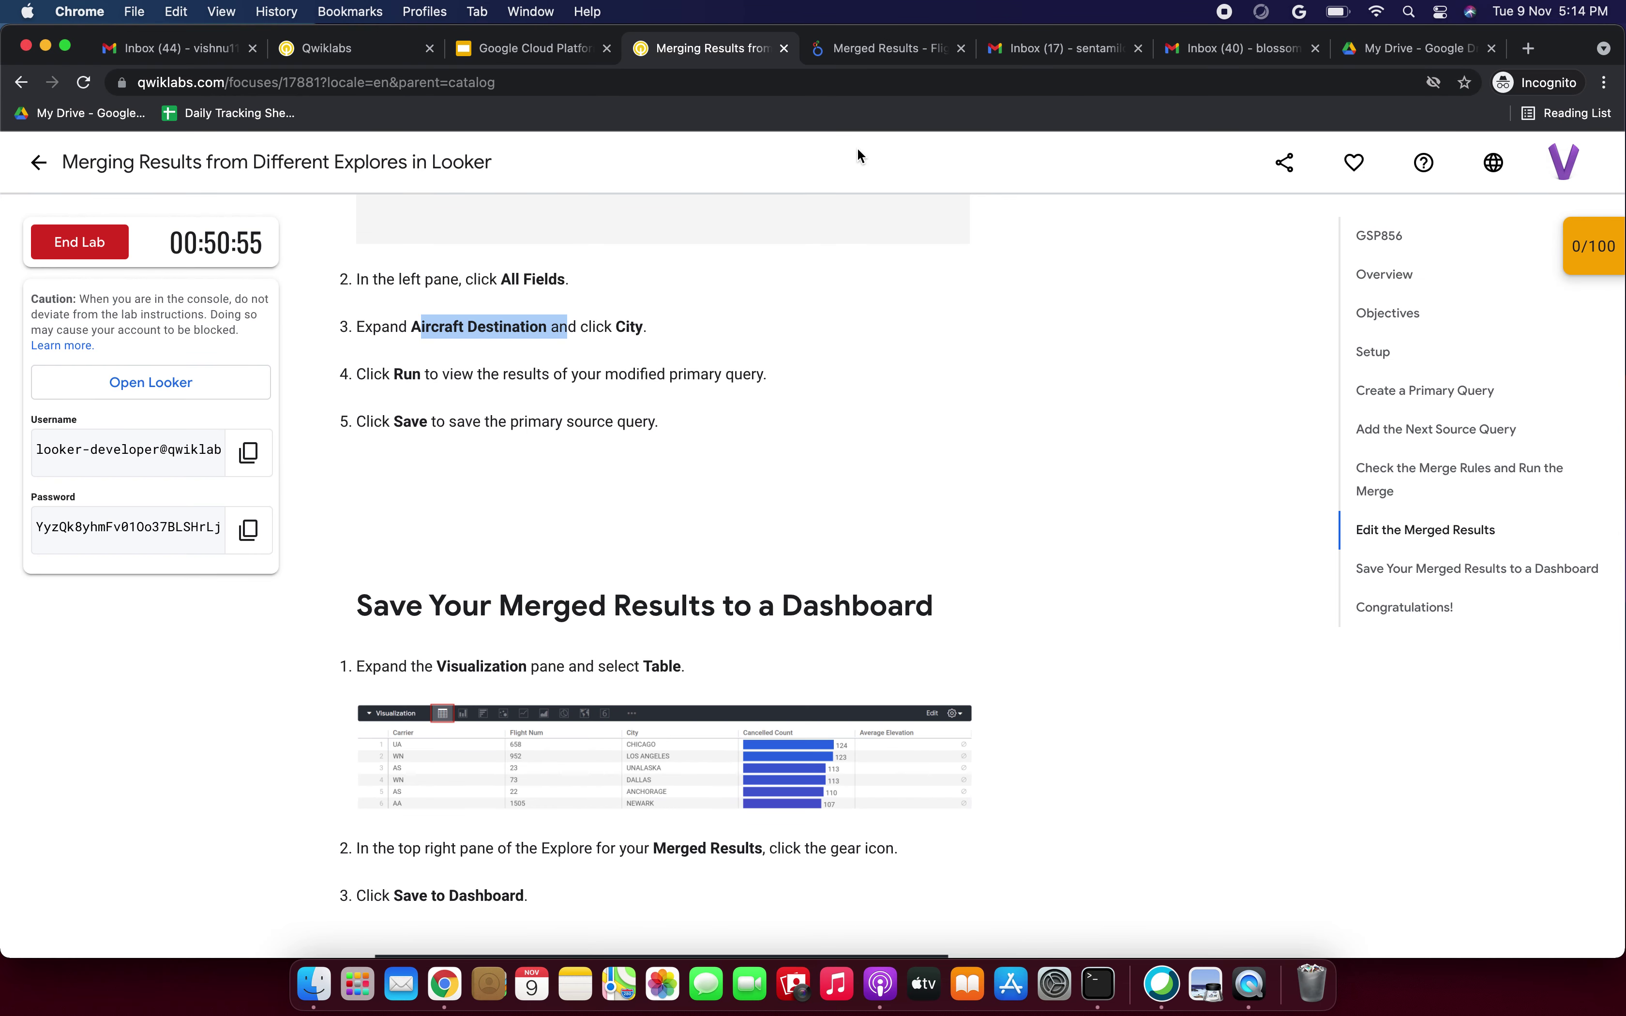
click(882, 45)
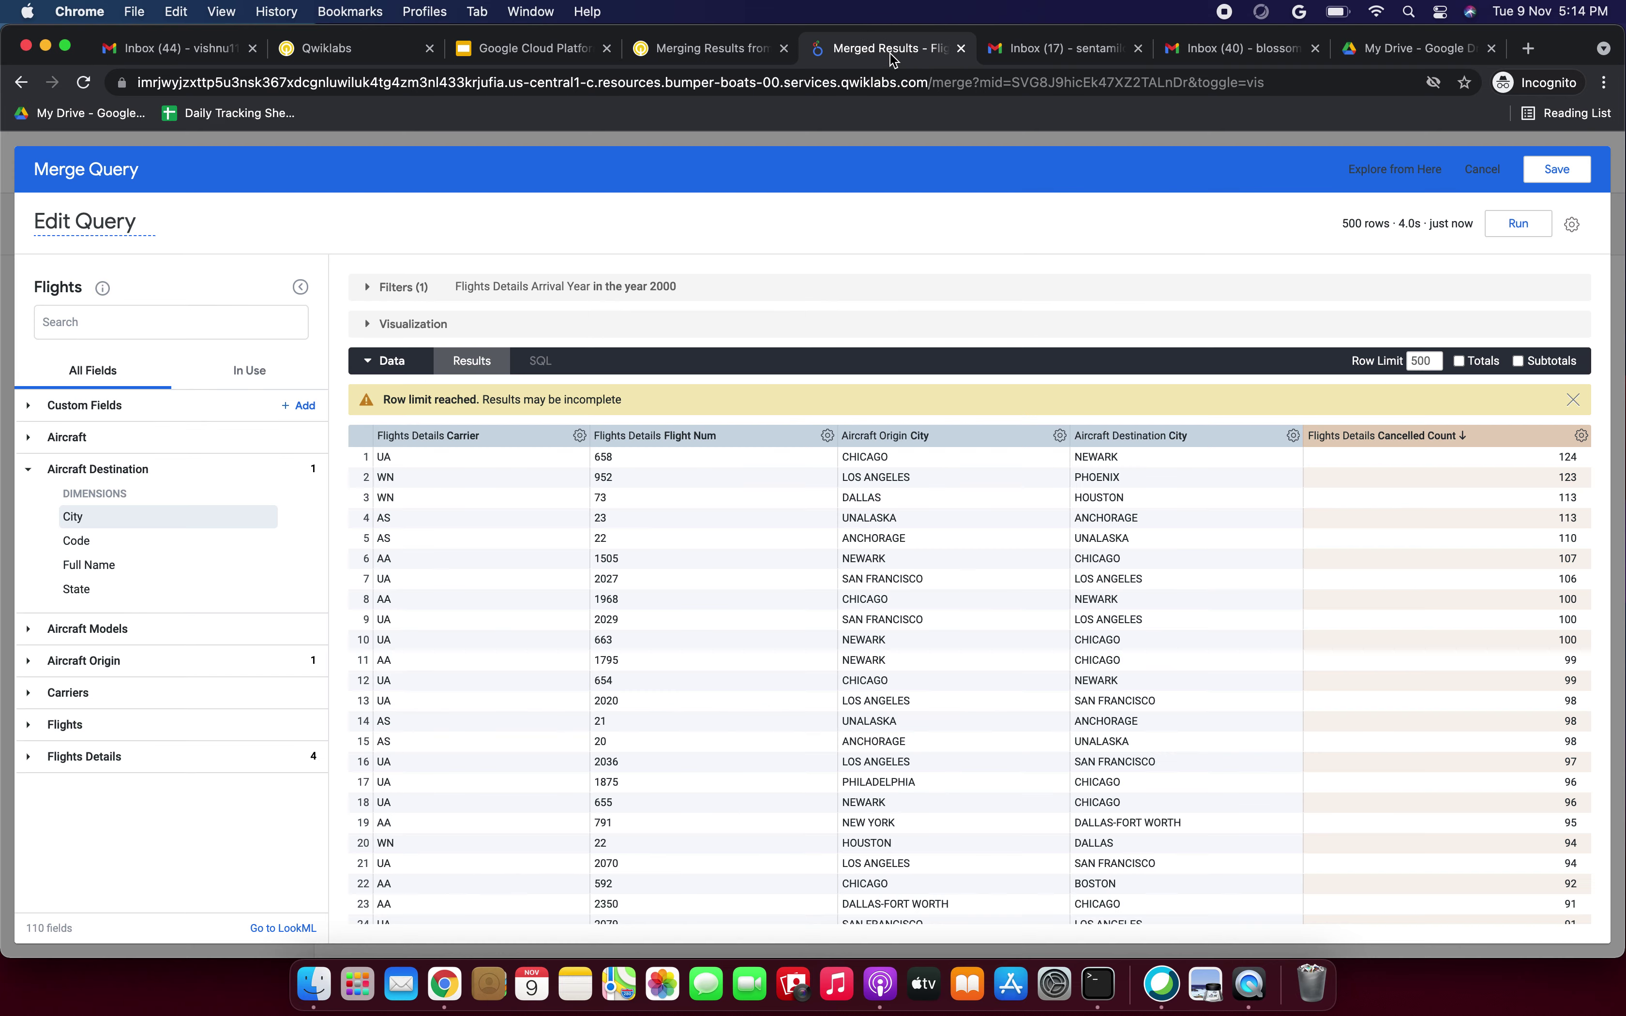
Review the Flights query results including Aircraft Destination City and save the edited query back to the merged results.
scroll(784, 642, down, 2)
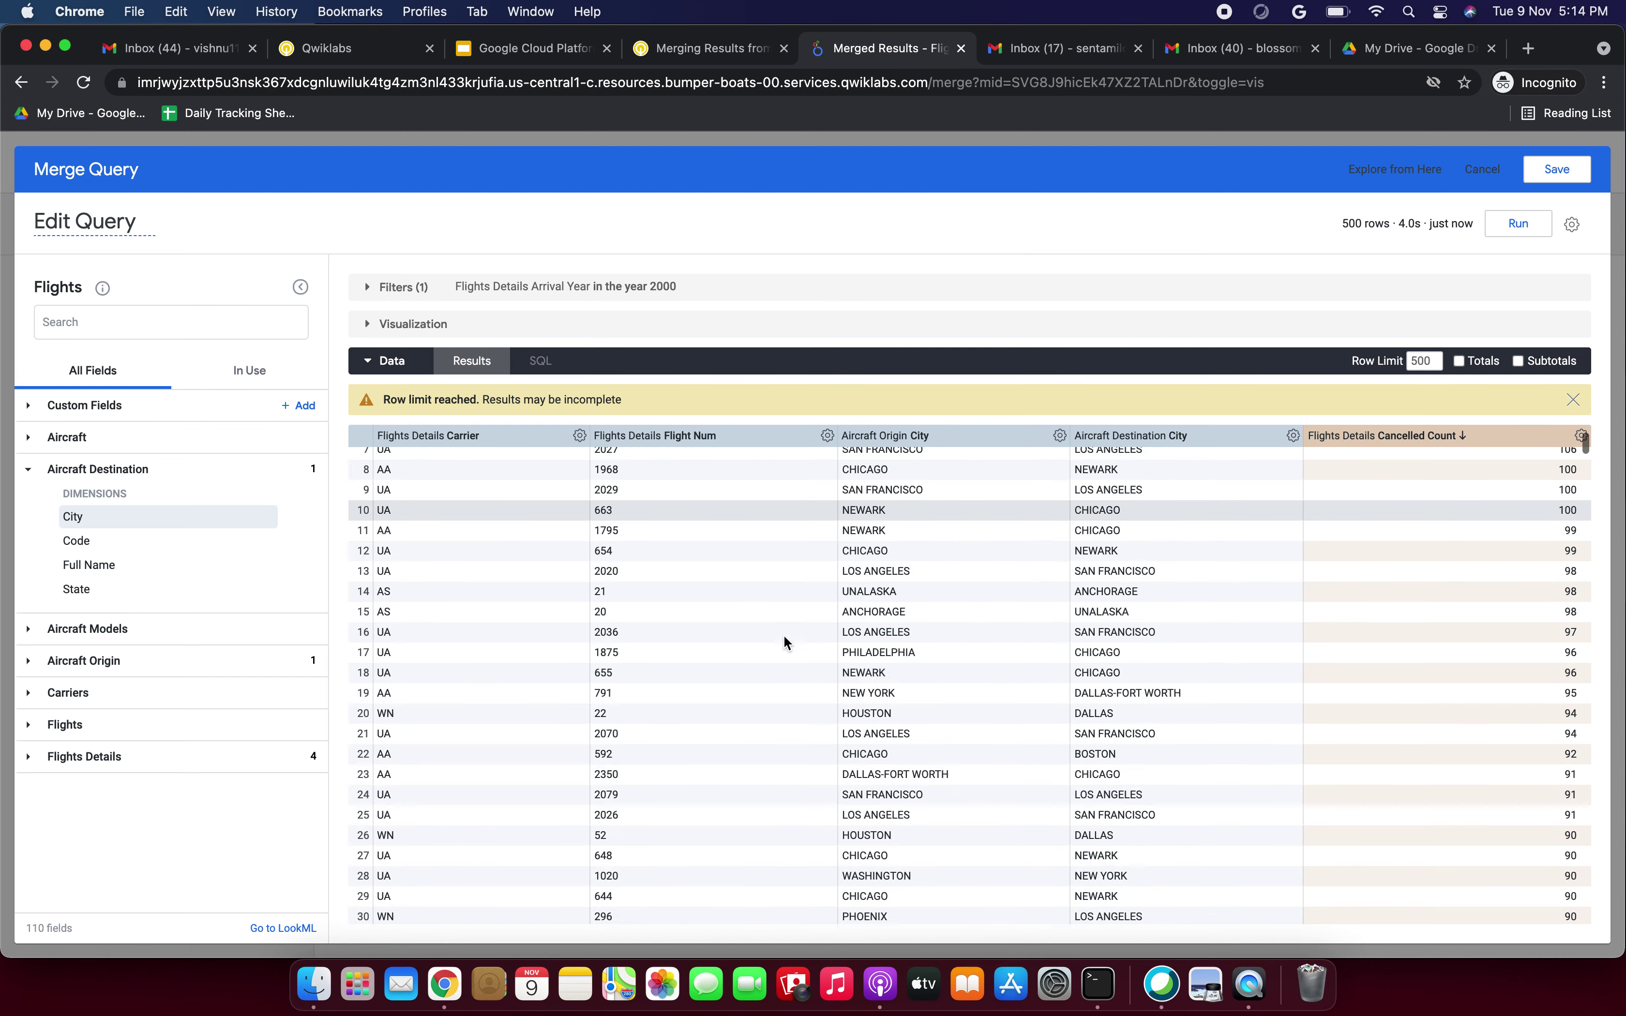
scroll(784, 634, up, 2)
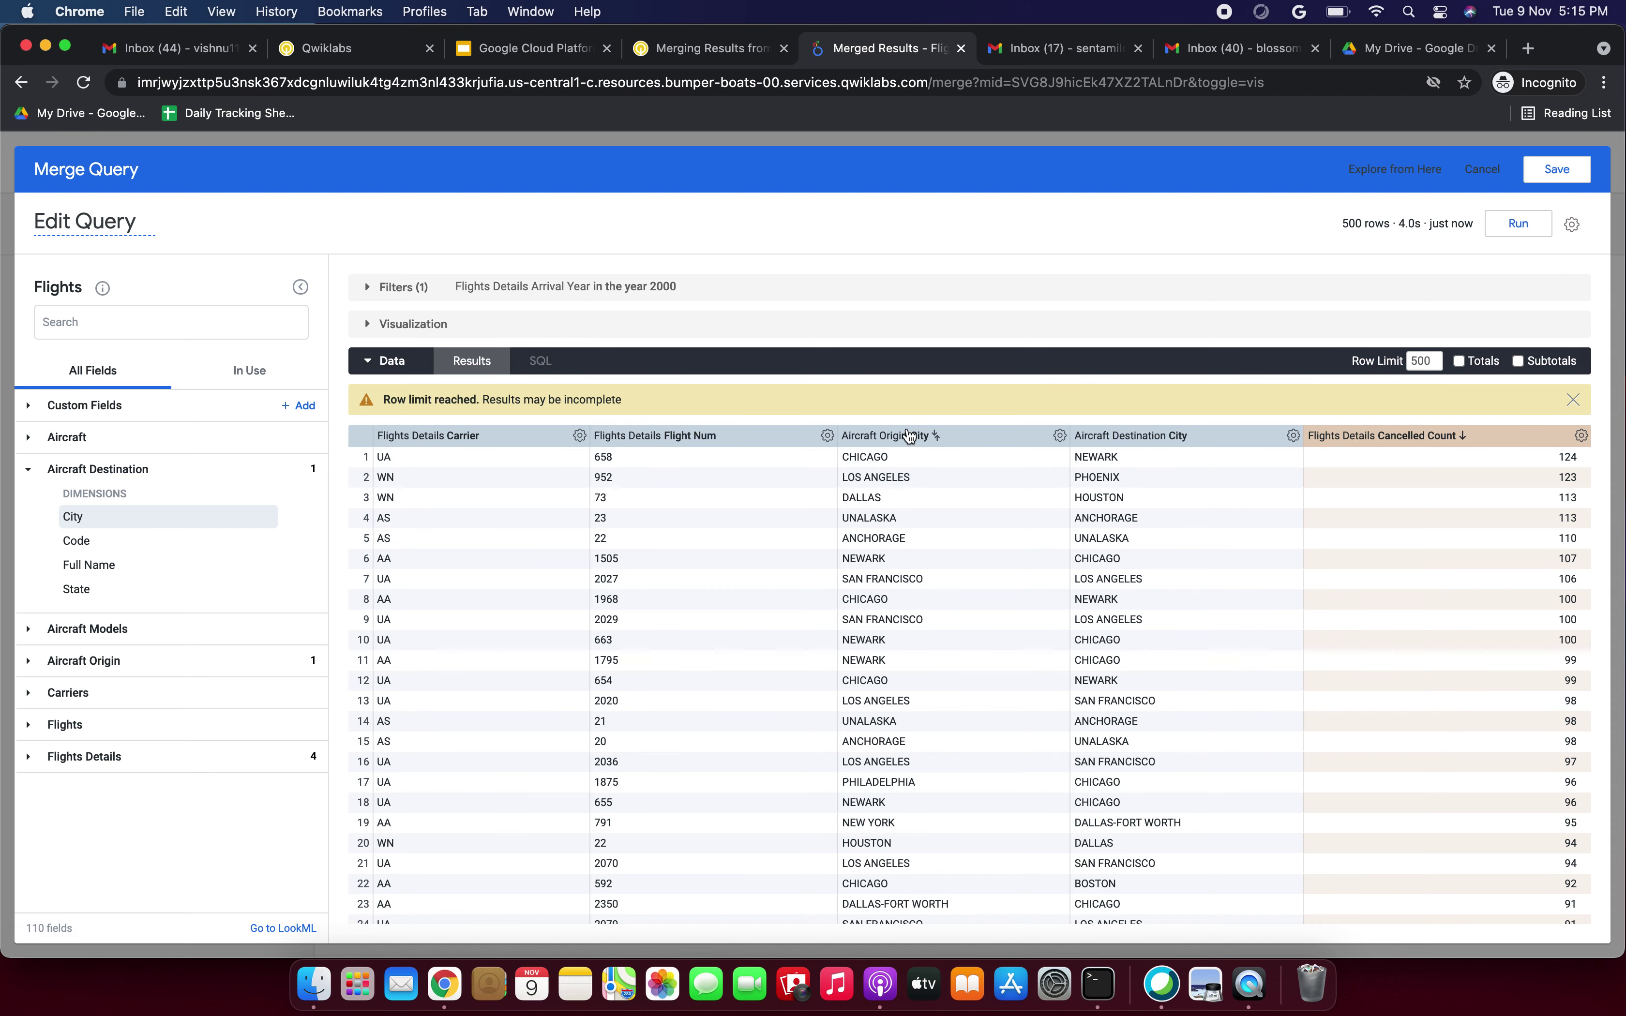
click(1575, 180)
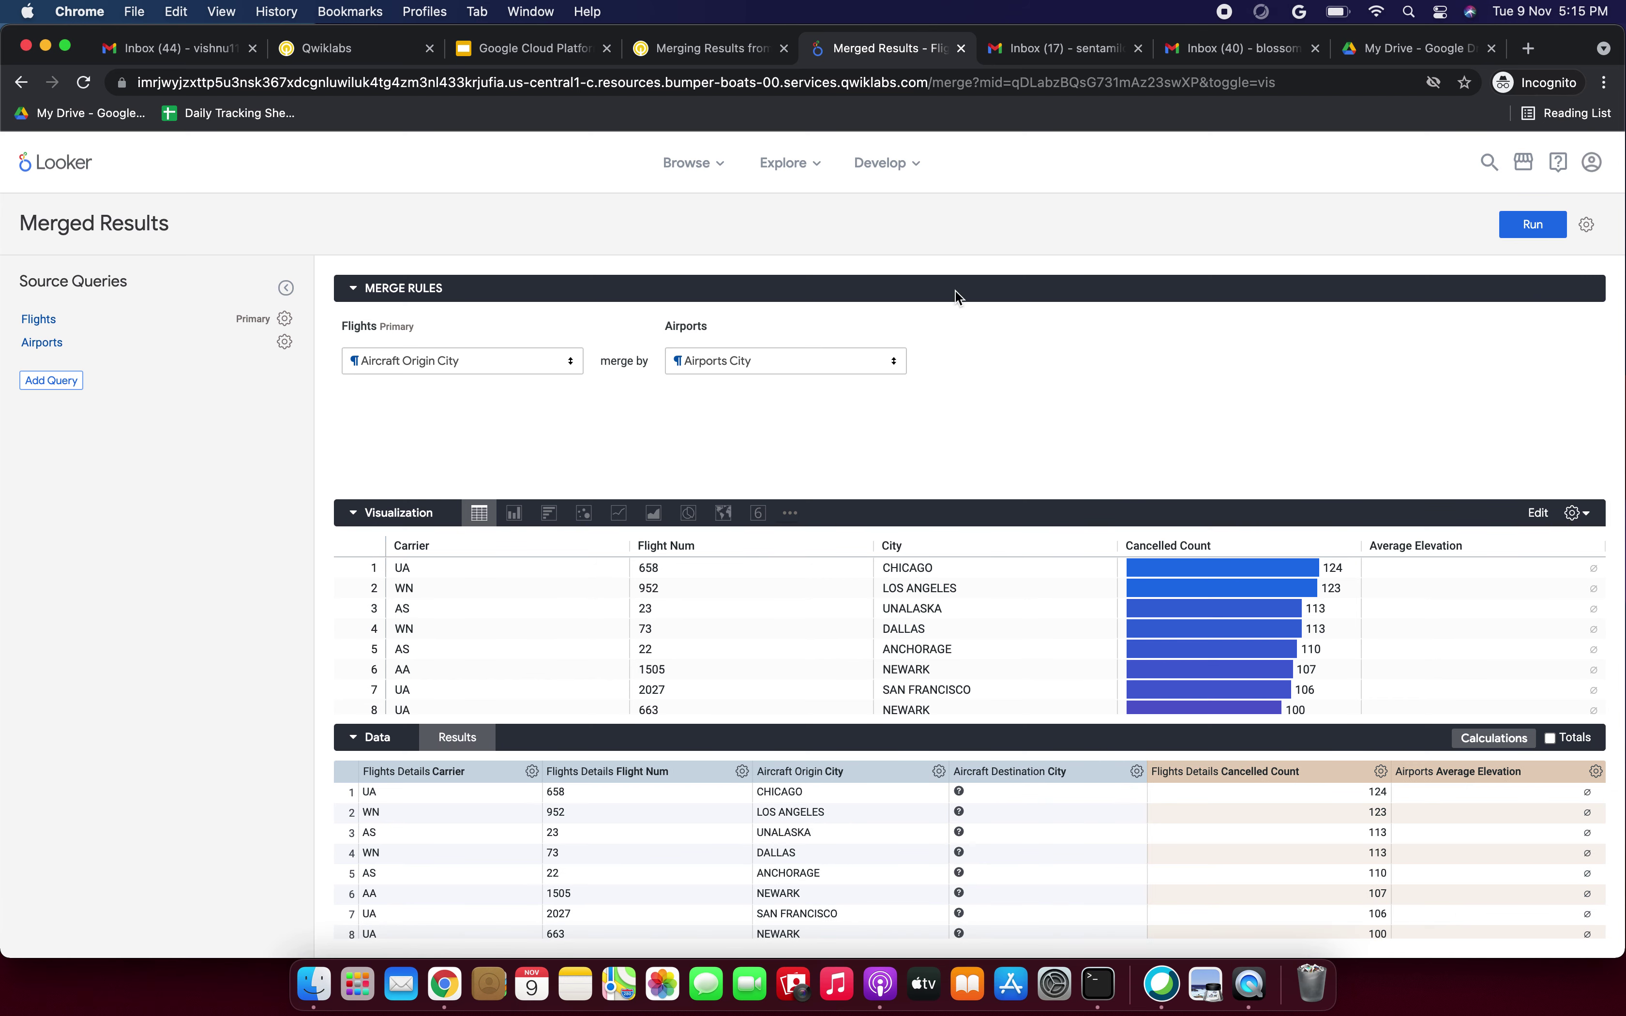
Following the first instruction in the lab's Save Your Merged Results to a Dashboard section, show the merged results visualization as a Table.
click(705, 53)
scroll(663, 447, down, 5)
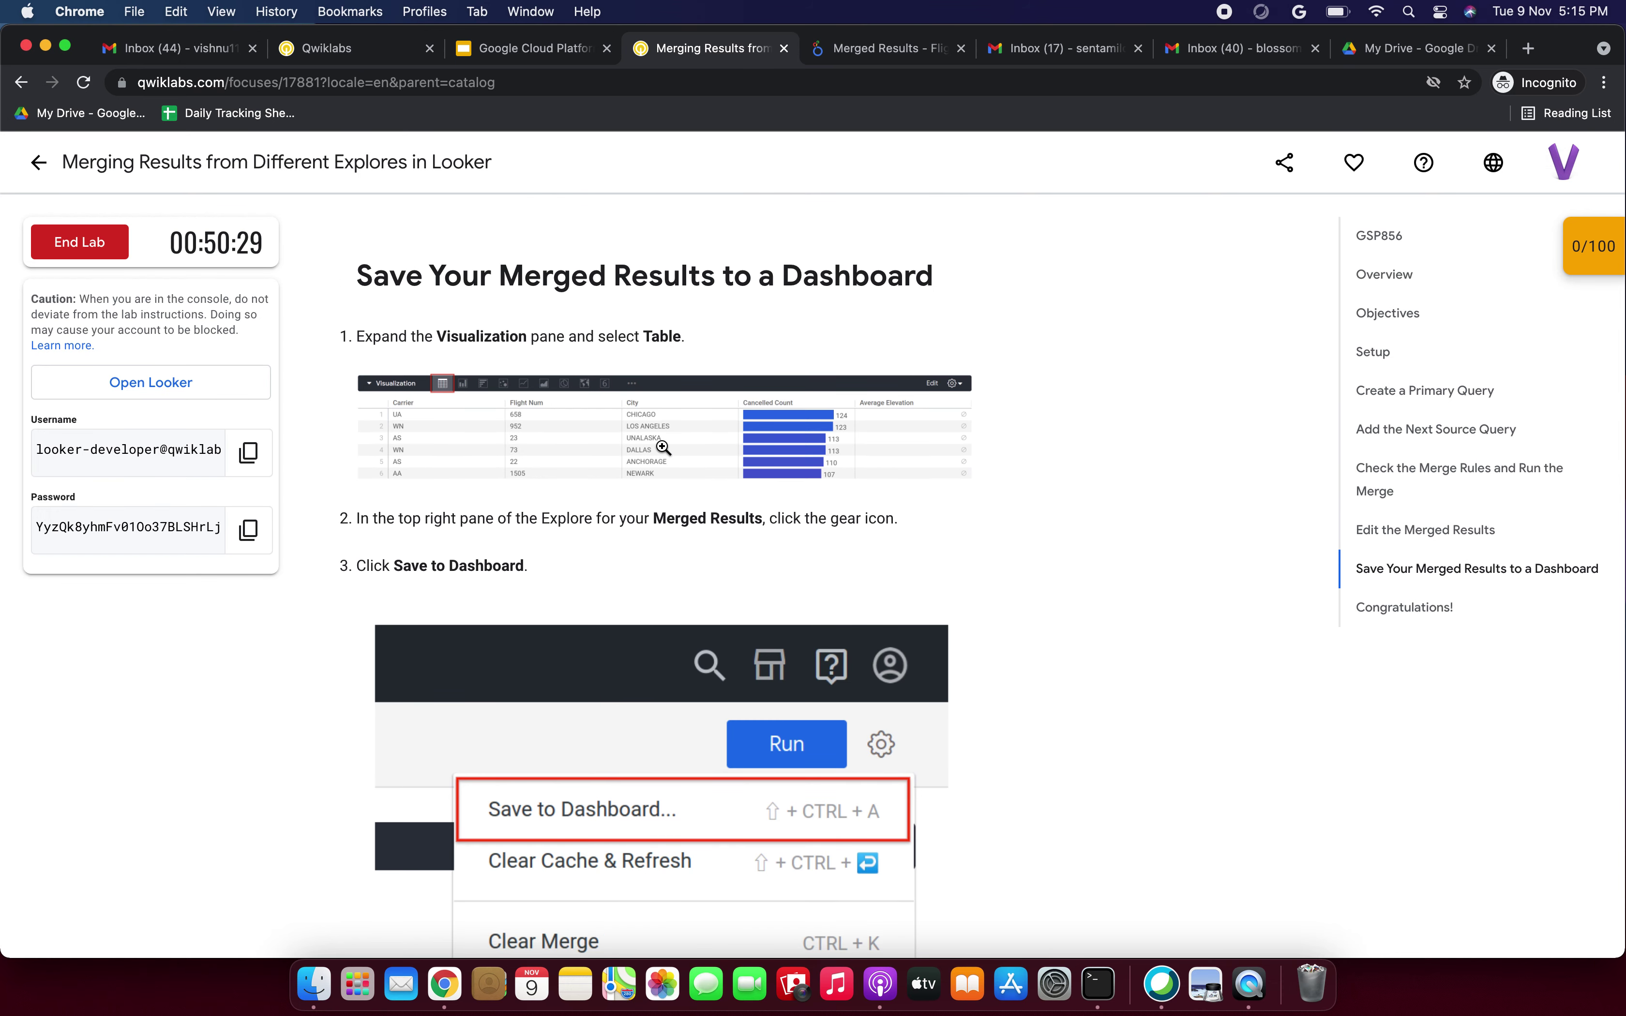
click(917, 59)
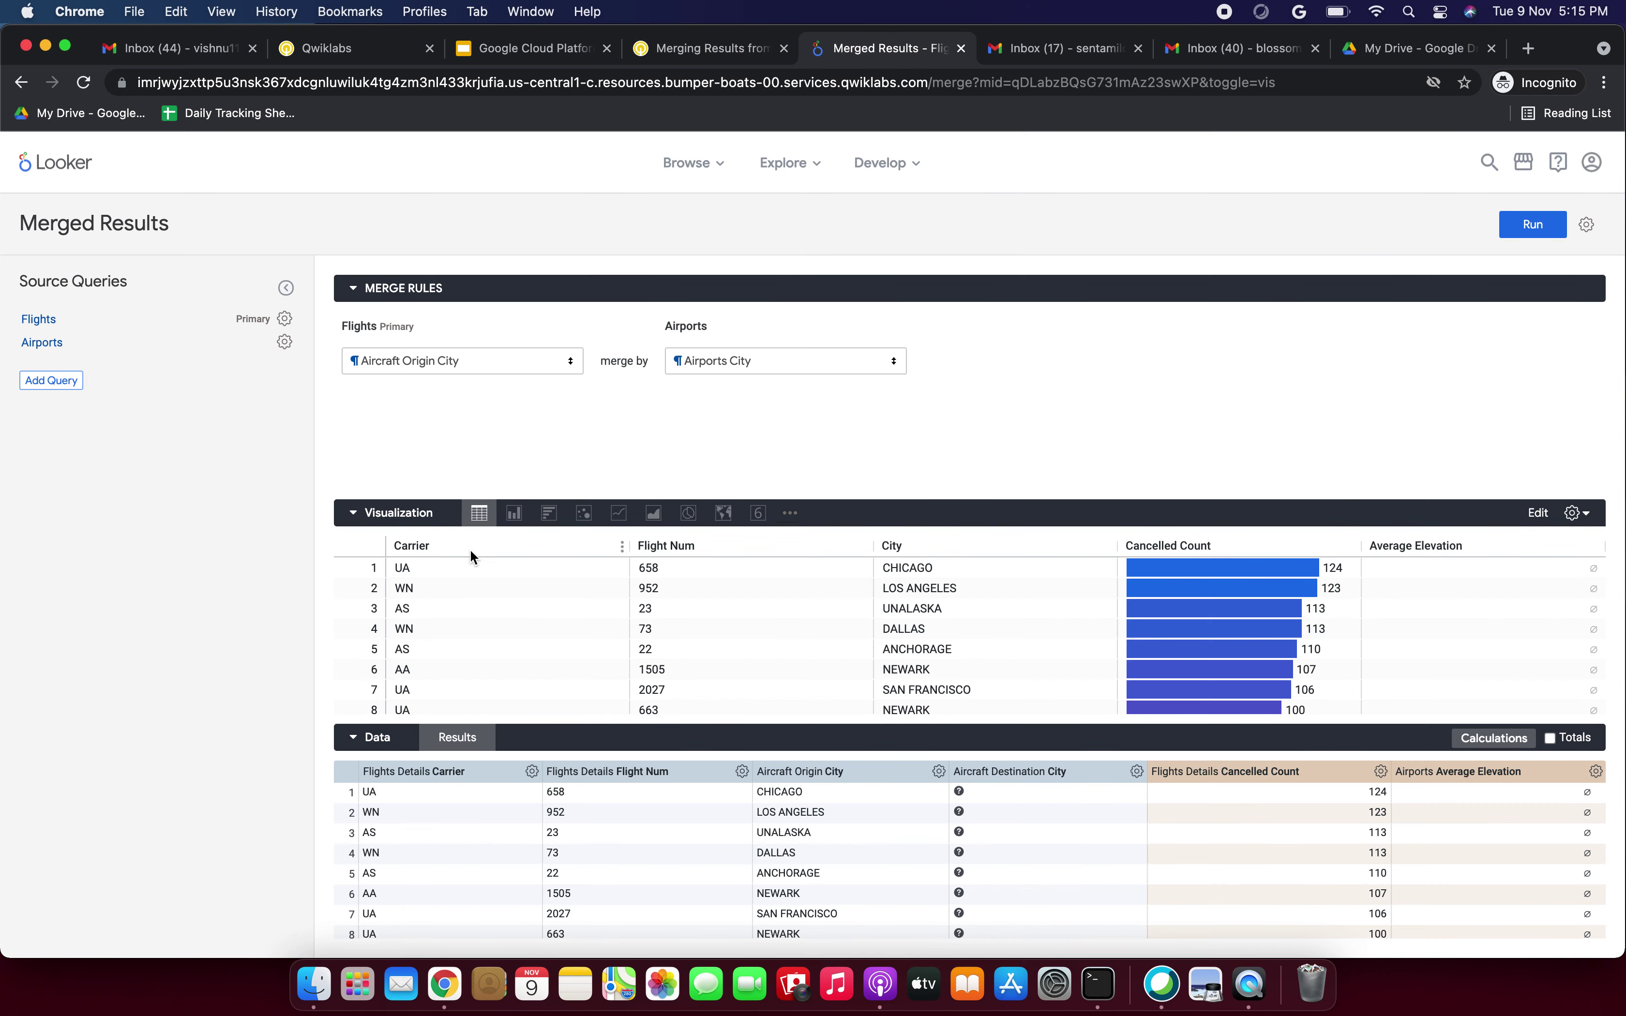
click(486, 517)
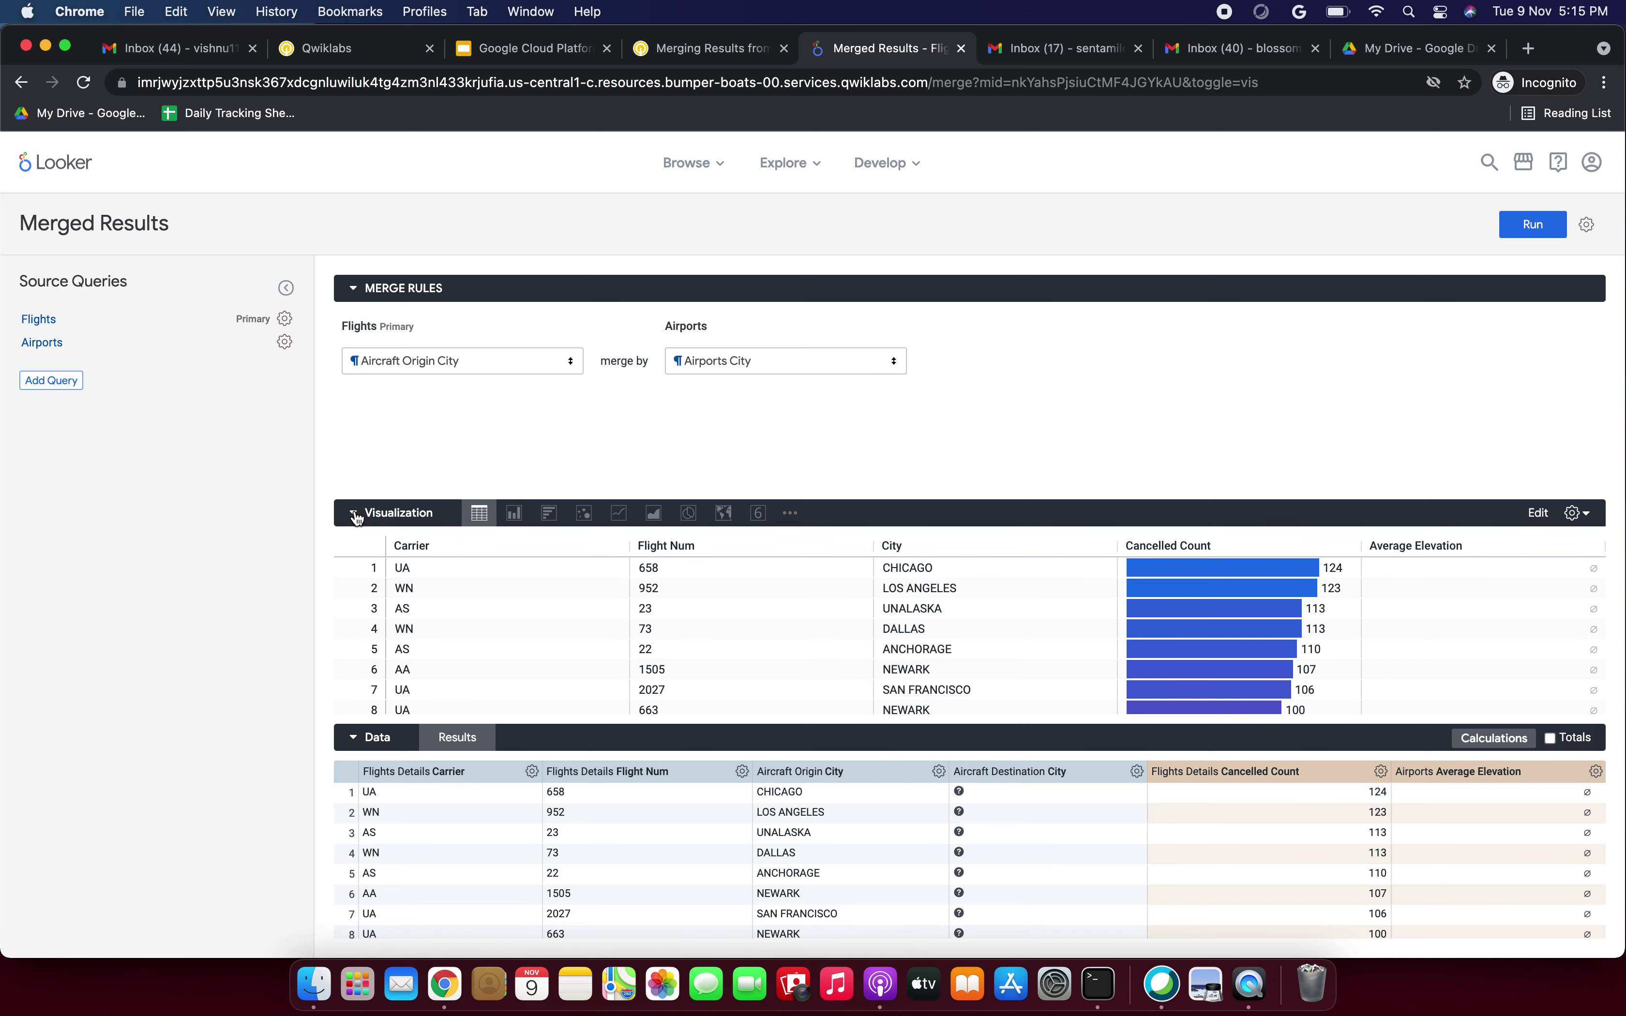
click(354, 512)
click(358, 607)
click(512, 516)
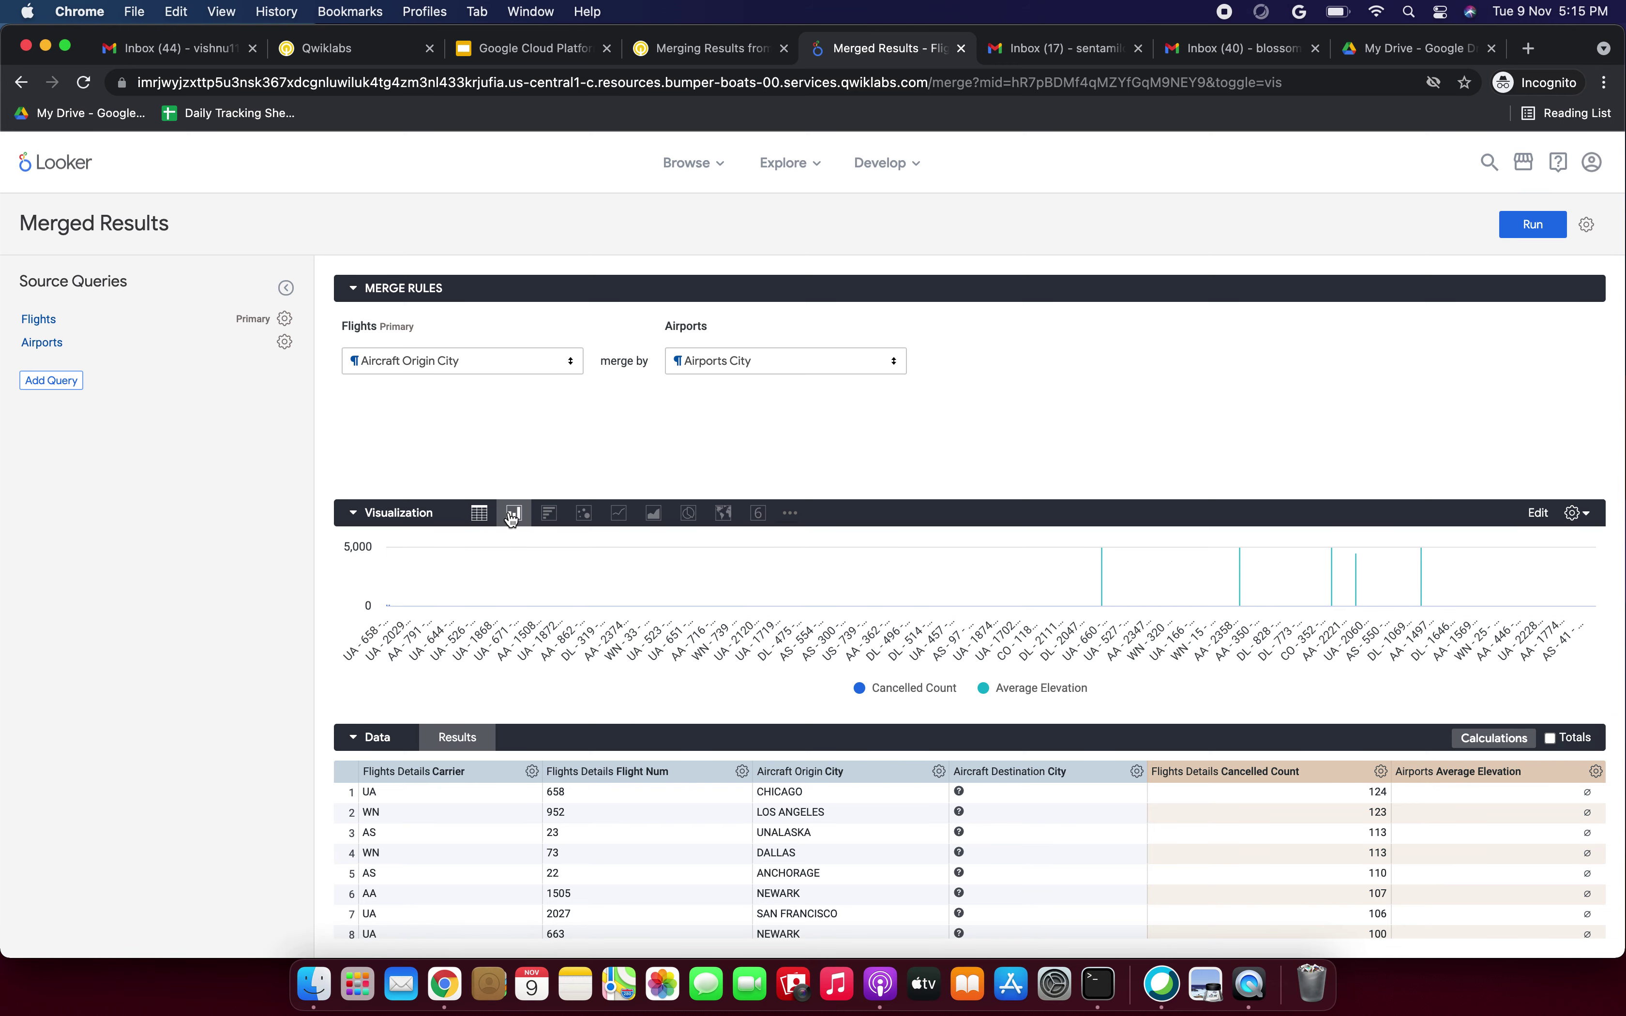
click(479, 516)
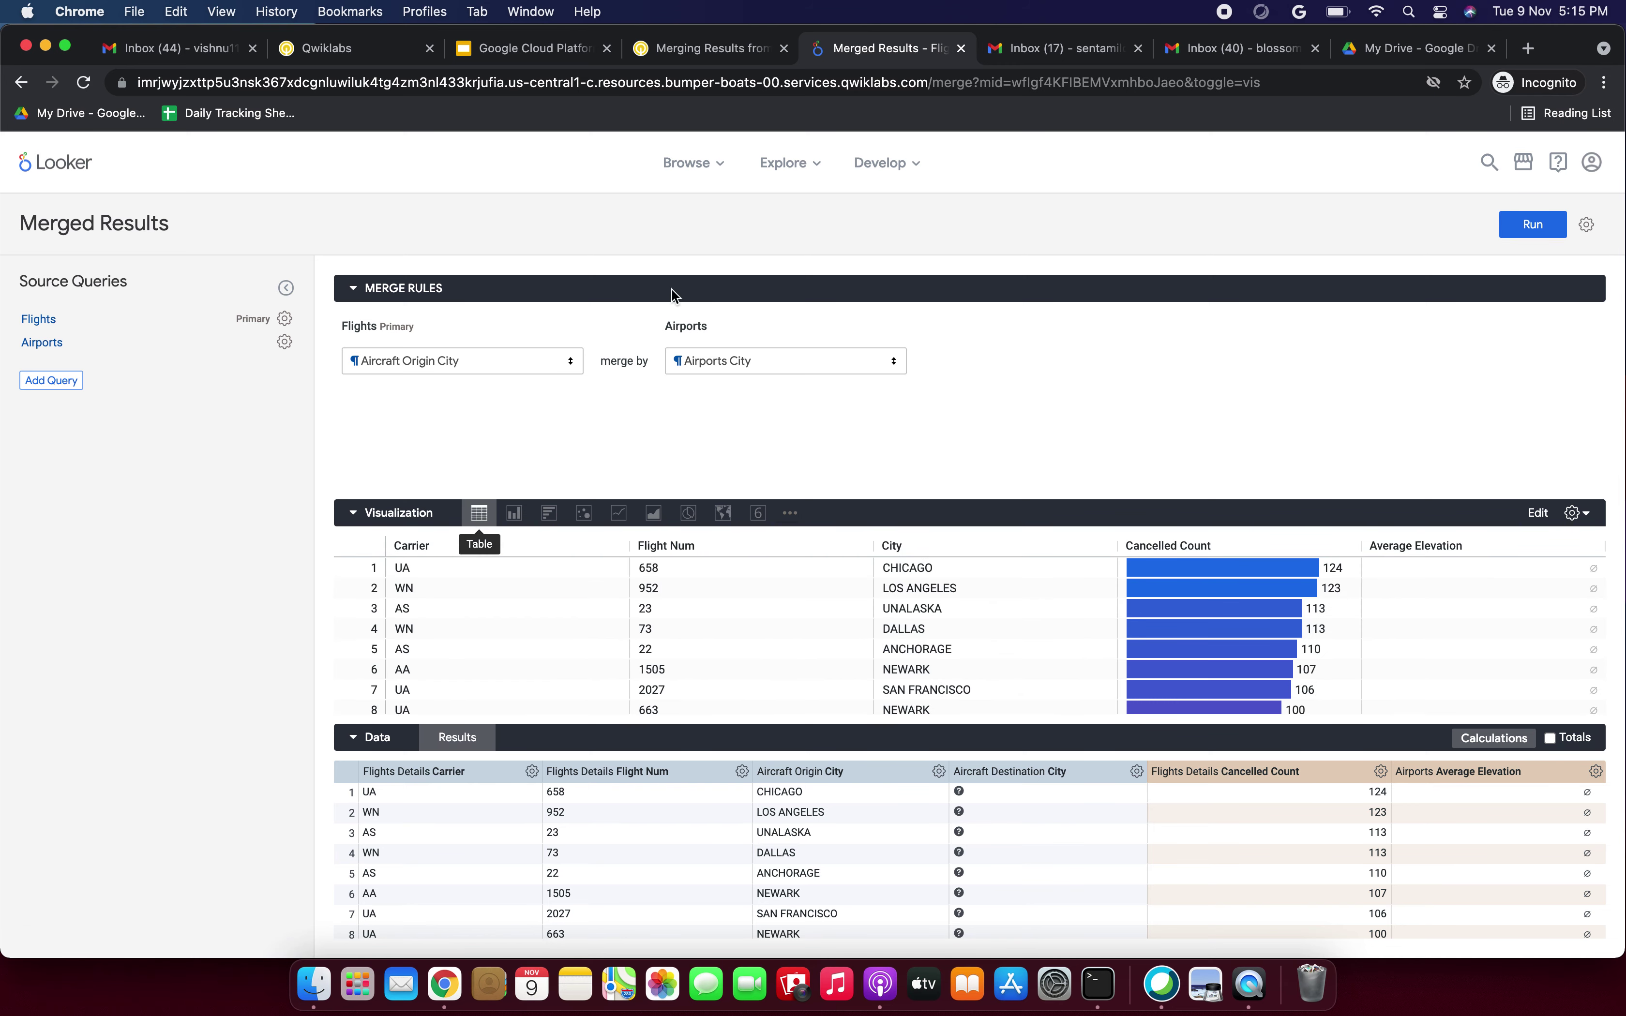
Following the lab's second instruction, bring up the available actions for the whole Merged Results, including saving to a dashboard.
click(748, 55)
scroll(730, 410, down, 3)
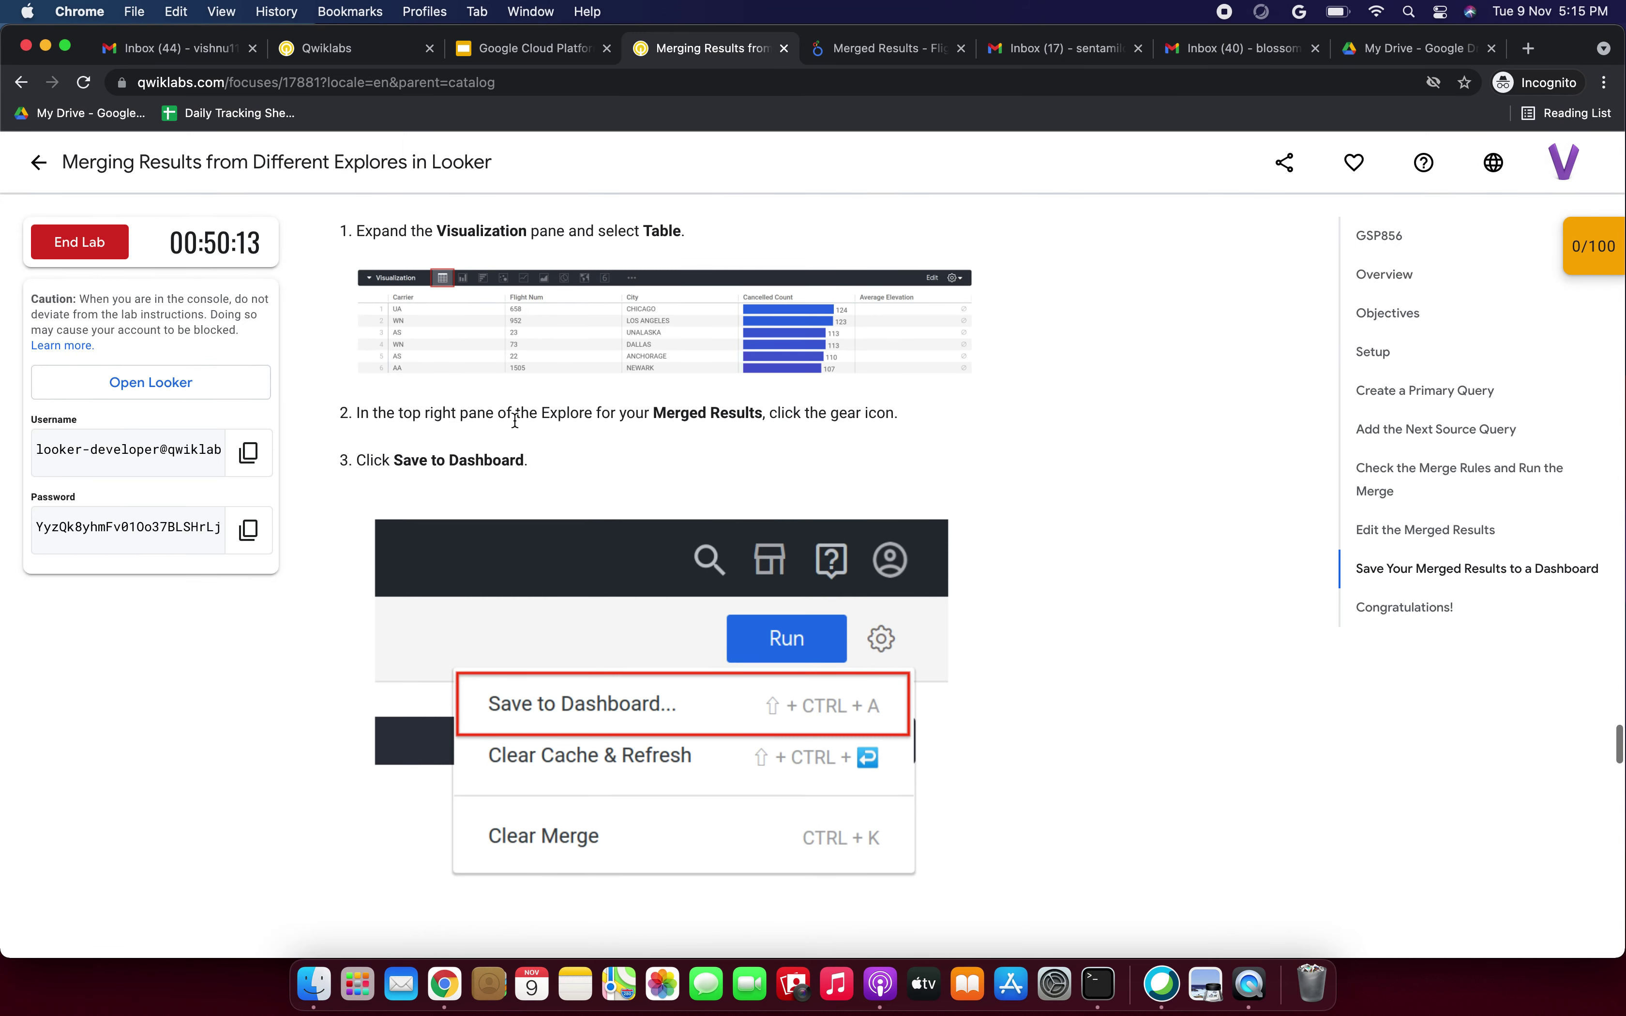
drag(357, 415, 894, 415)
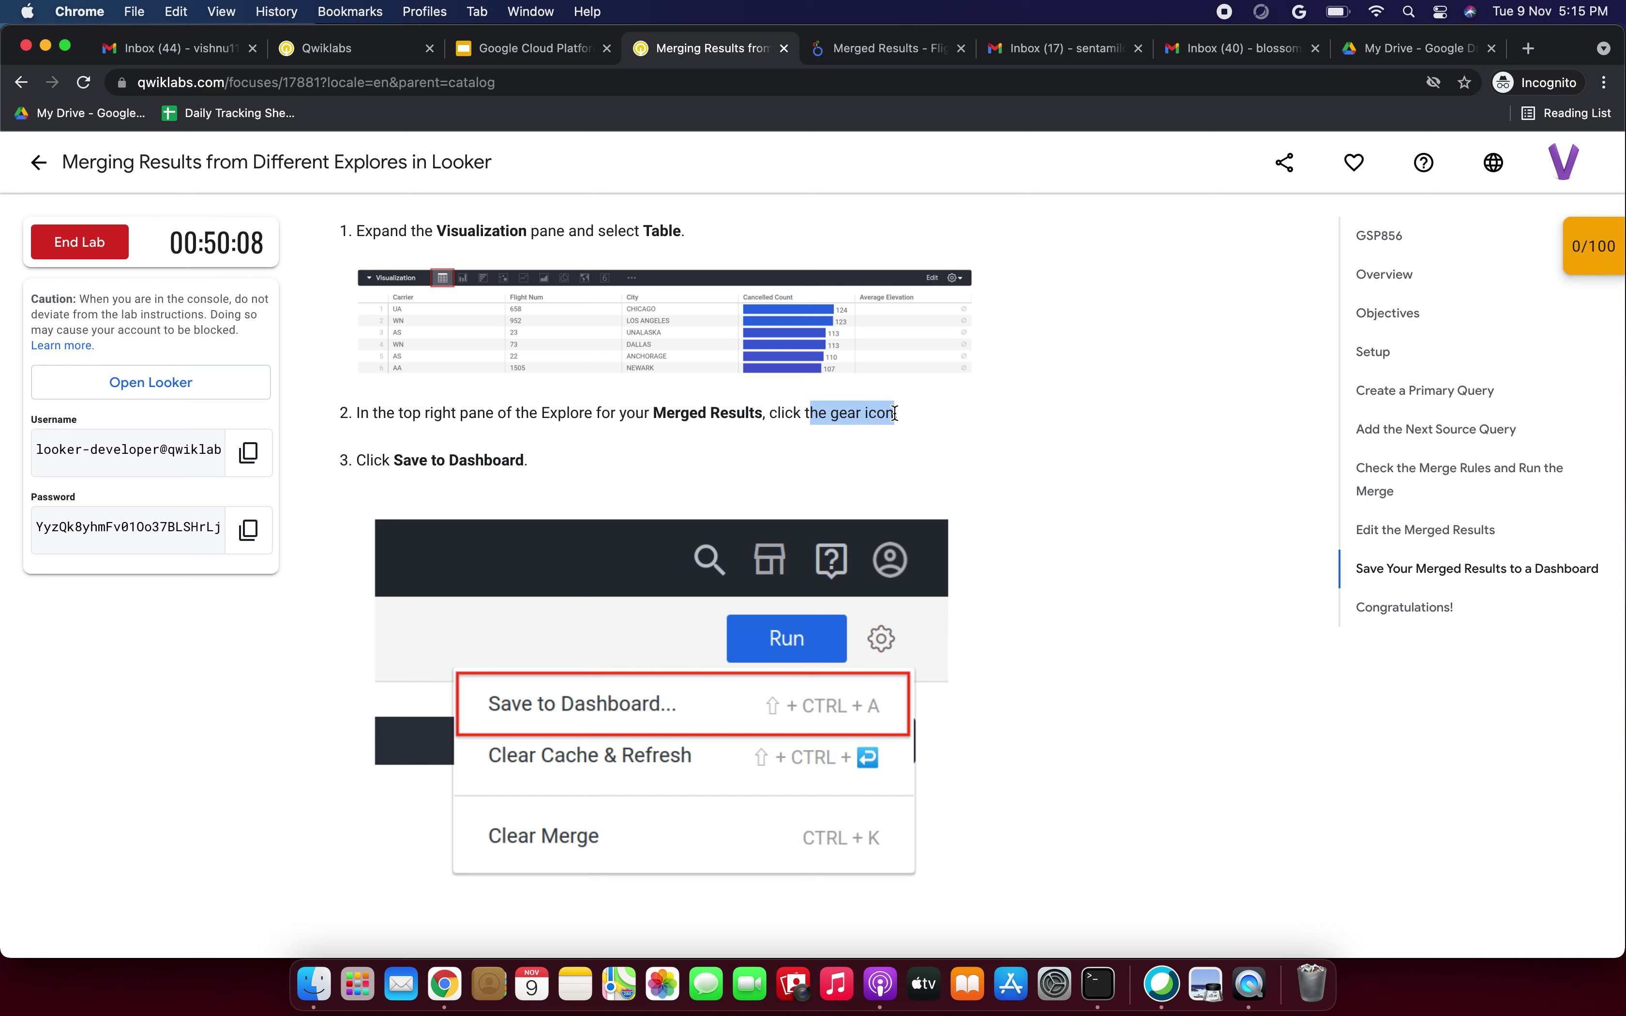
click(894, 56)
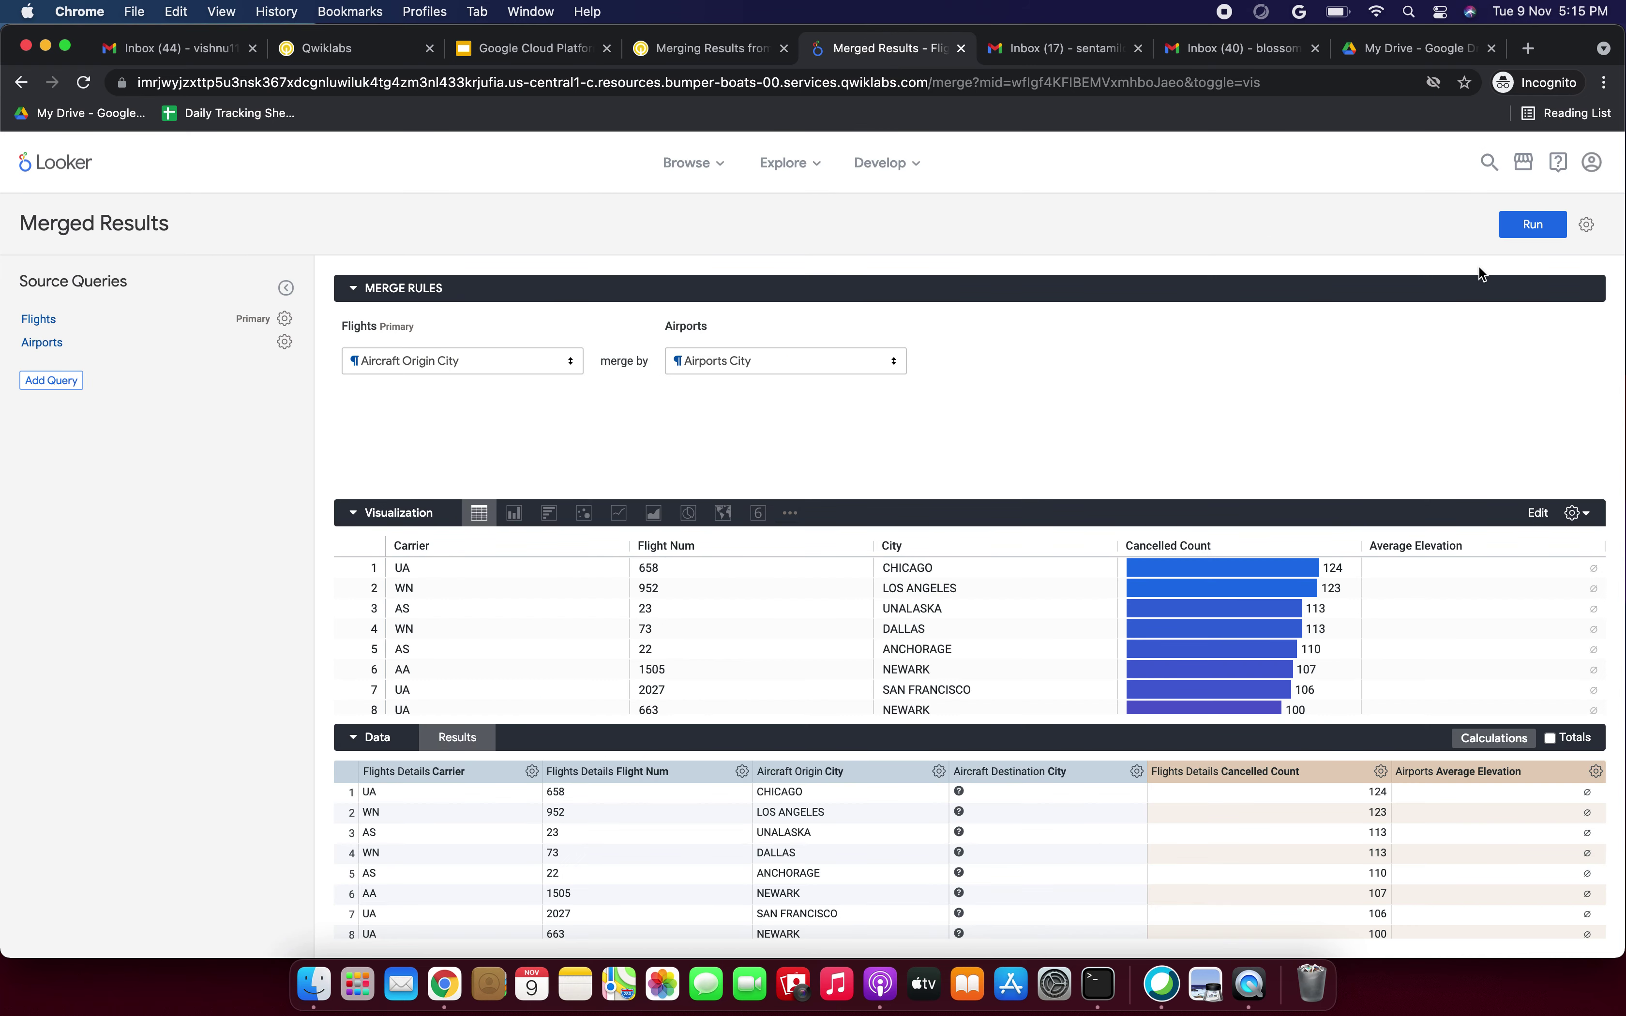
click(1586, 225)
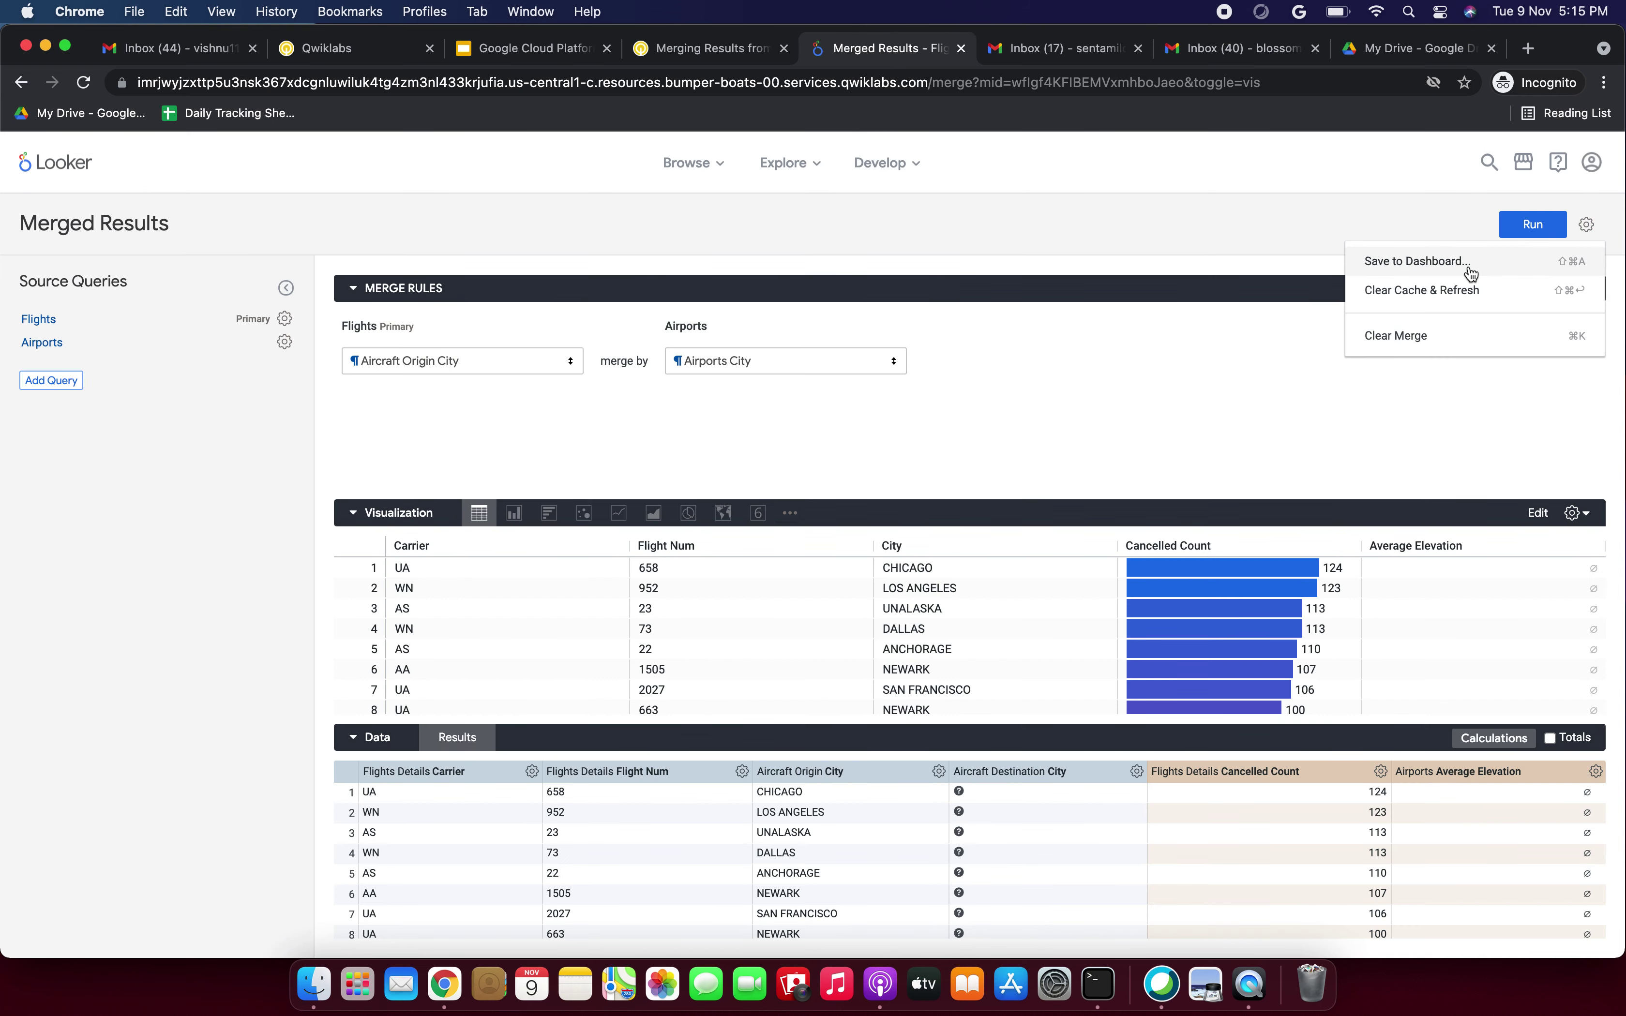
Following the lab's third and fourth instructions, start saving the merged results to a dashboard with the title Flight Cancellations & Elevation.
click(706, 45)
scroll(709, 403, down, 5)
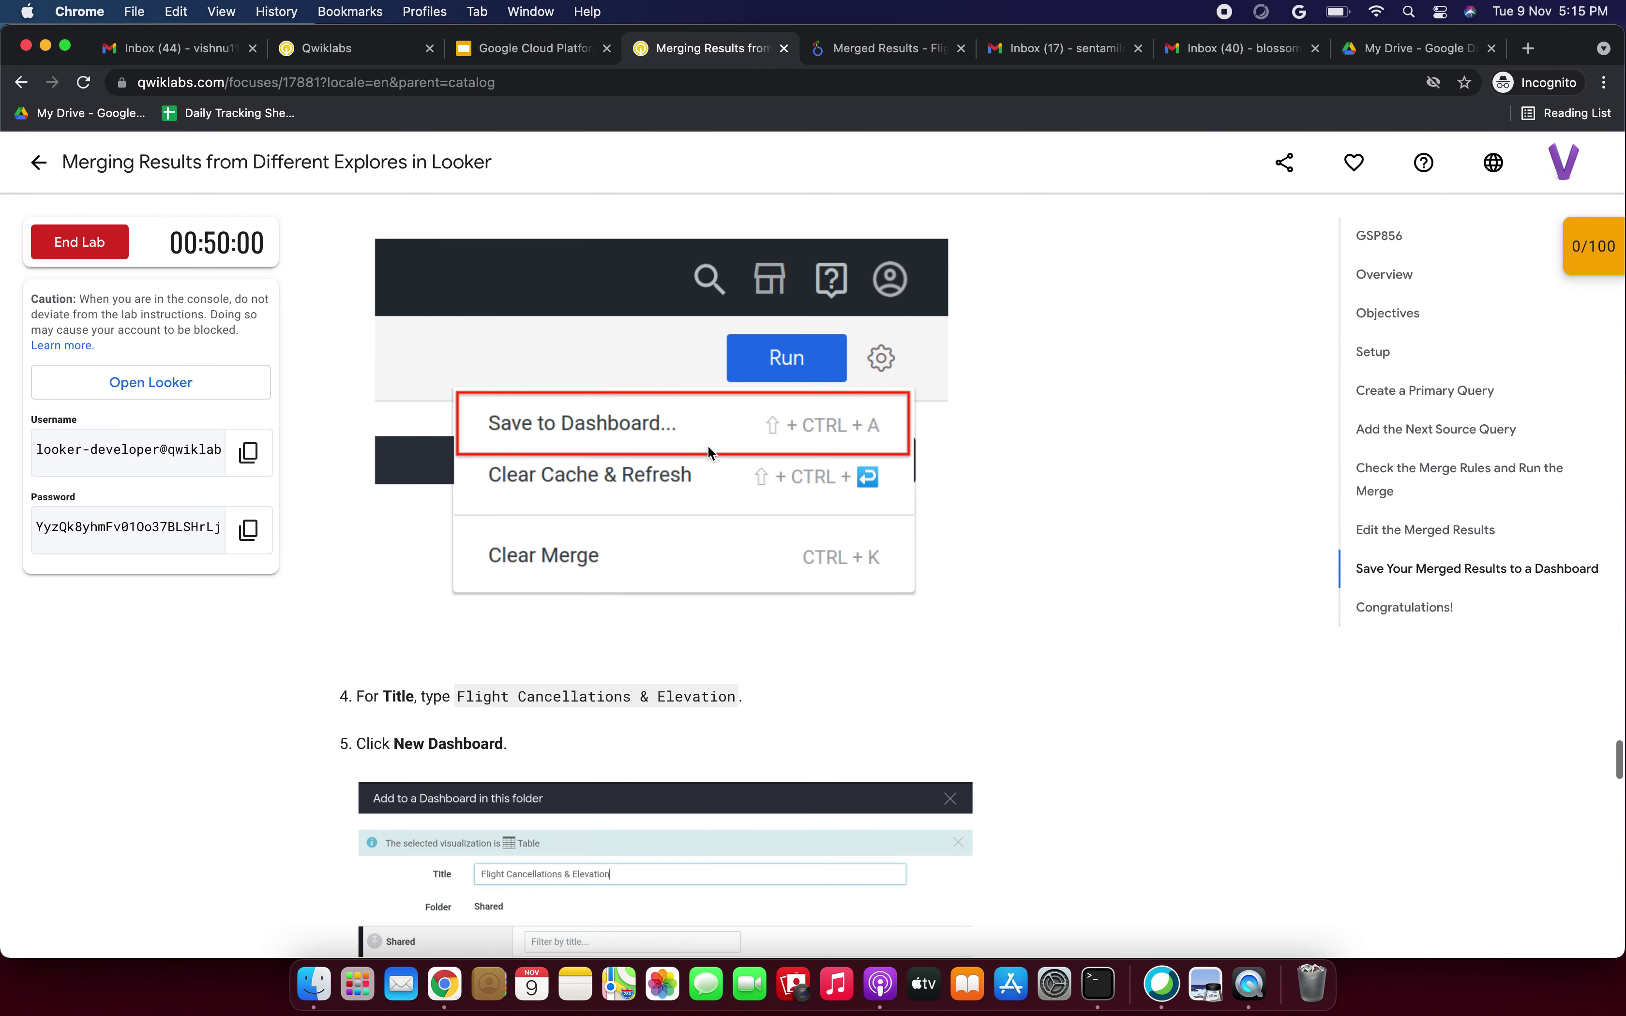
scroll(664, 441, down, 3)
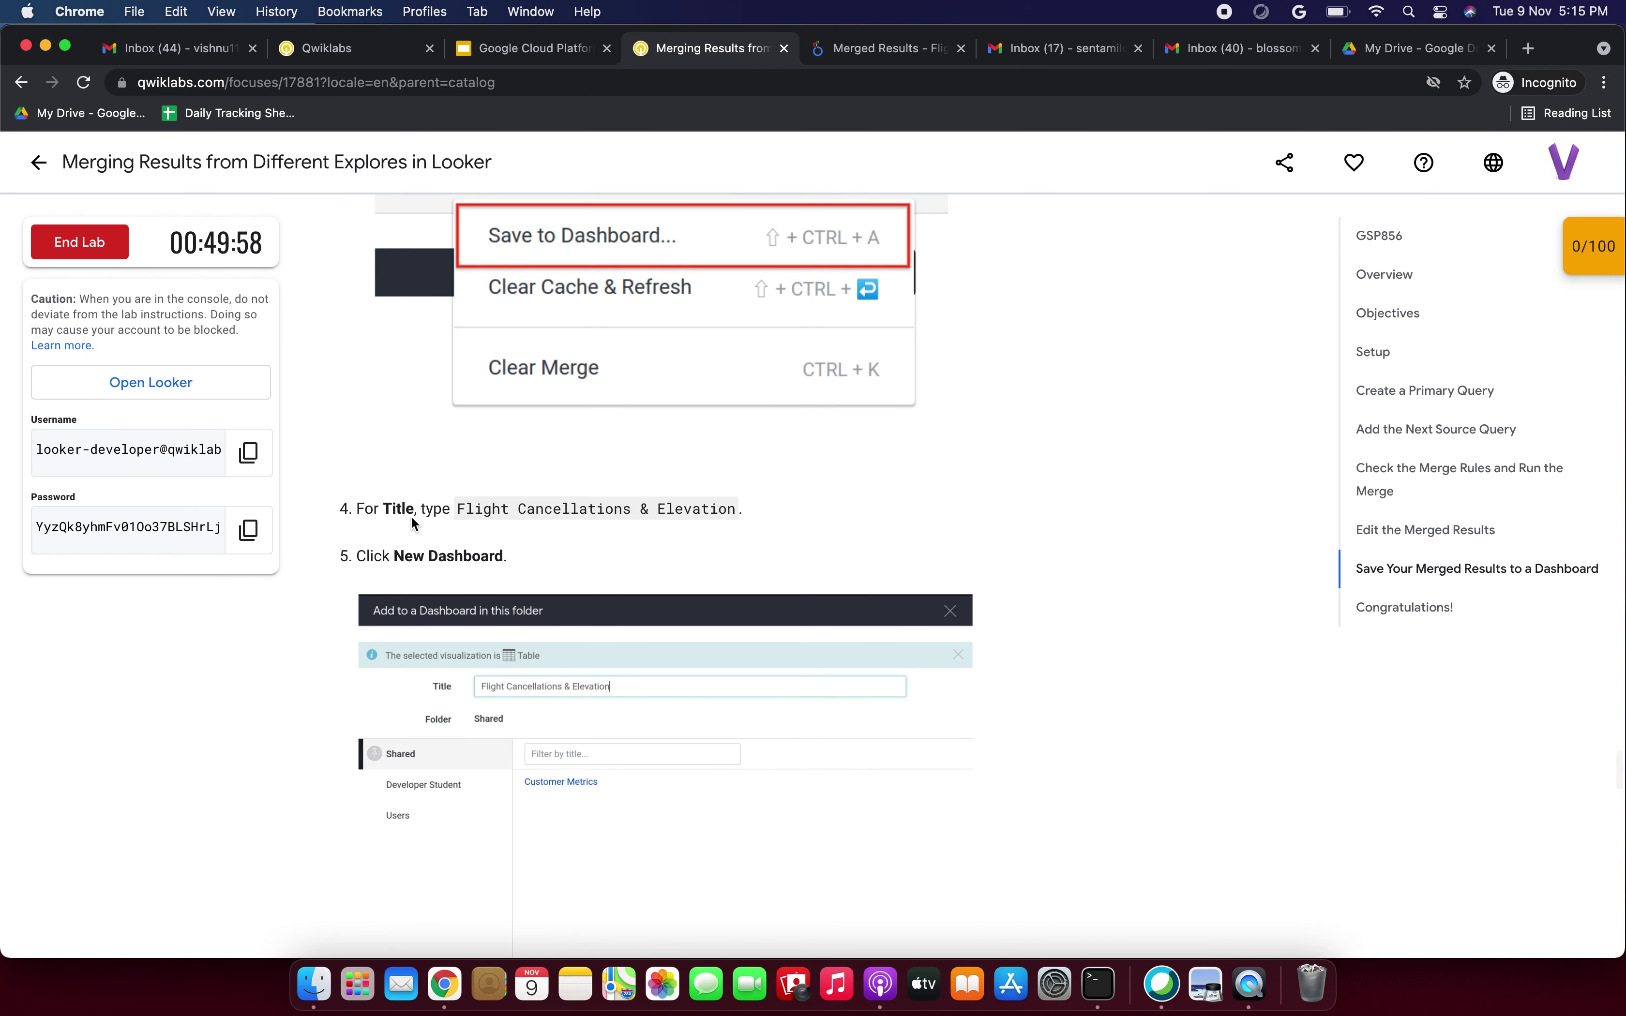
drag(736, 508, 461, 508)
key(super+c)
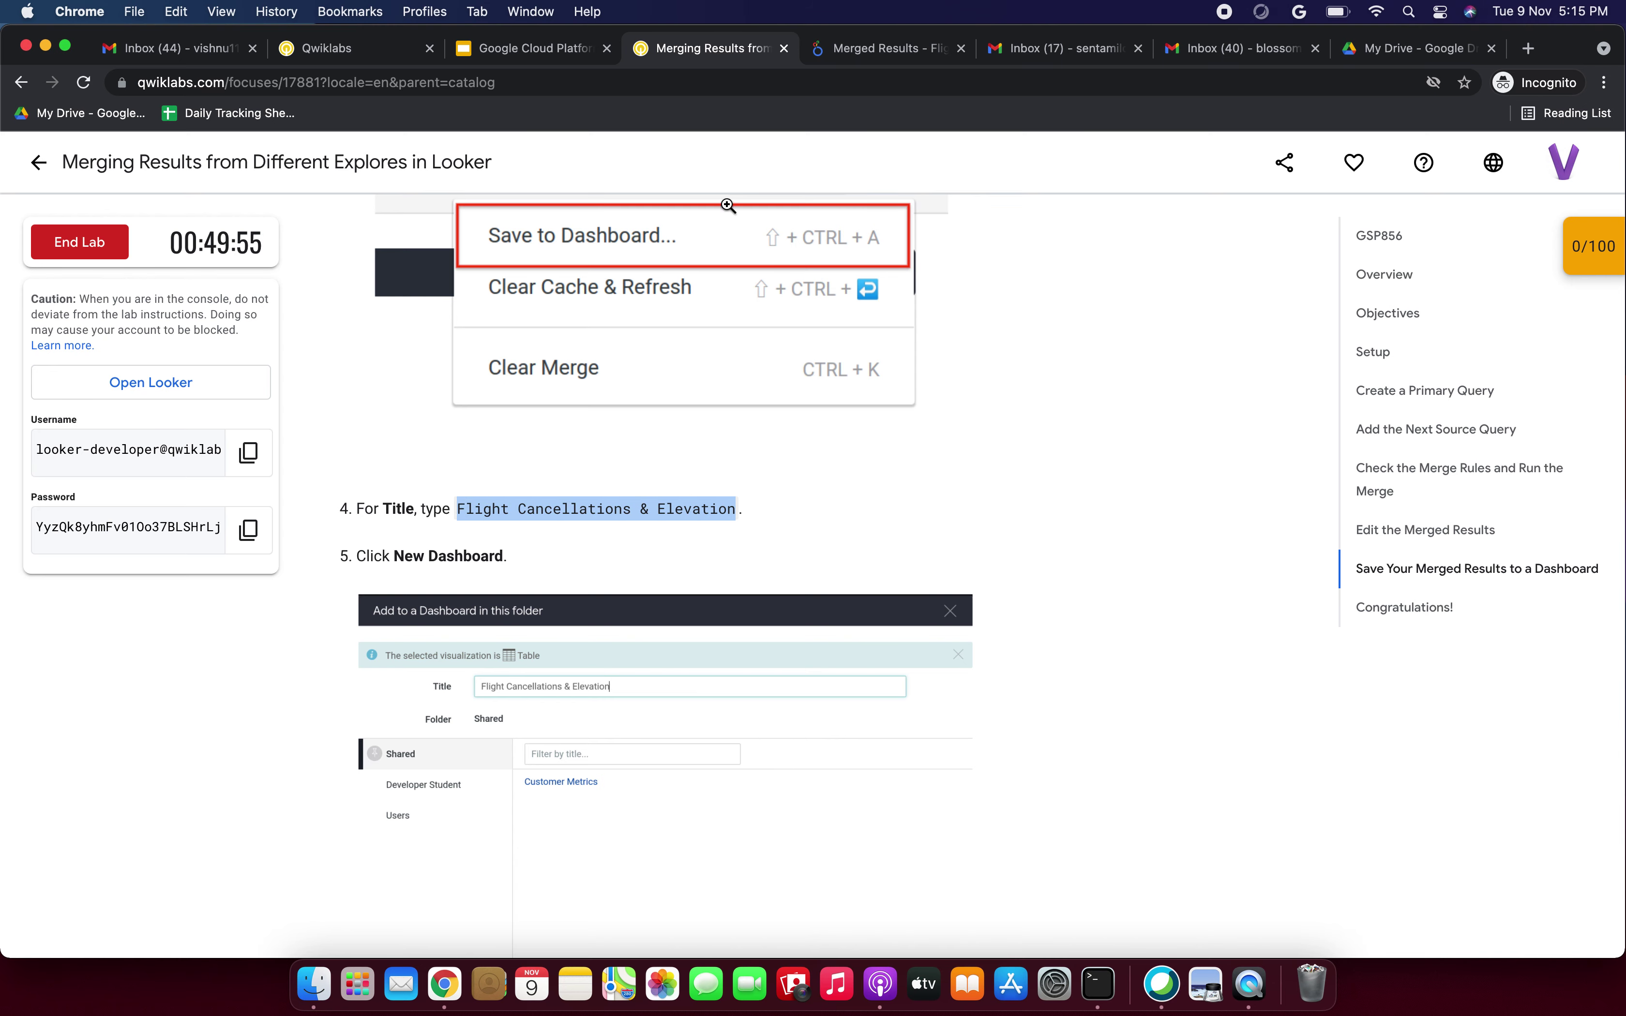
click(884, 54)
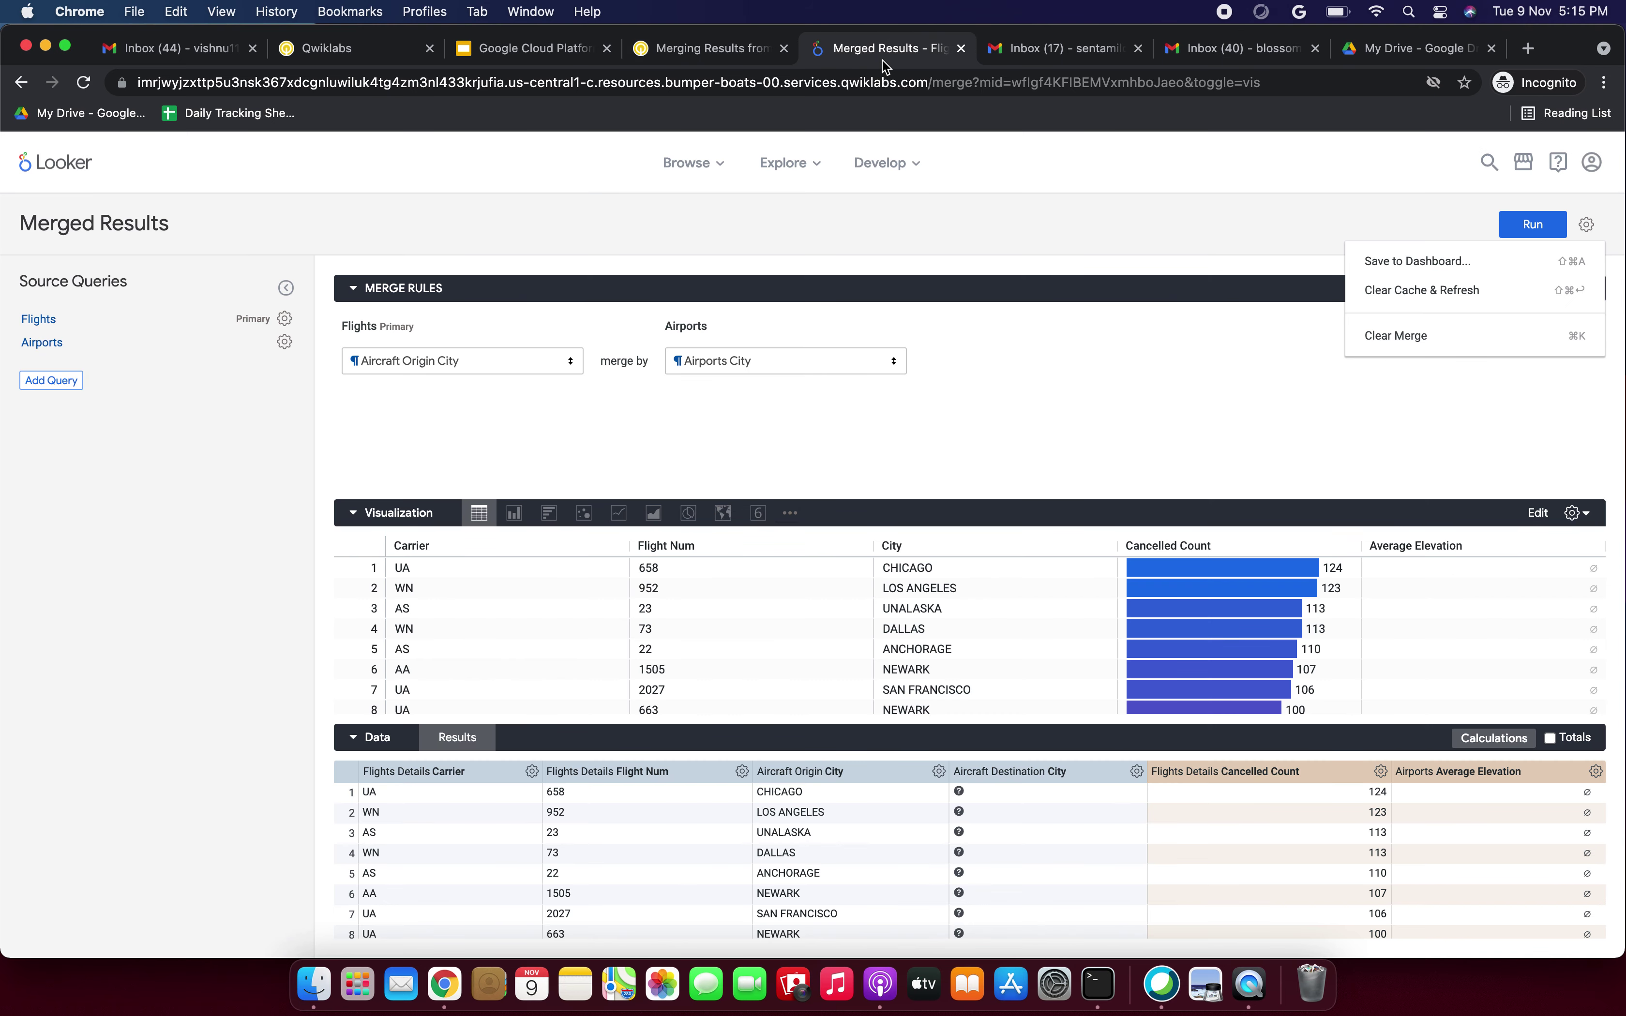
click(1371, 263)
triple_click(669, 260)
key(super+v)
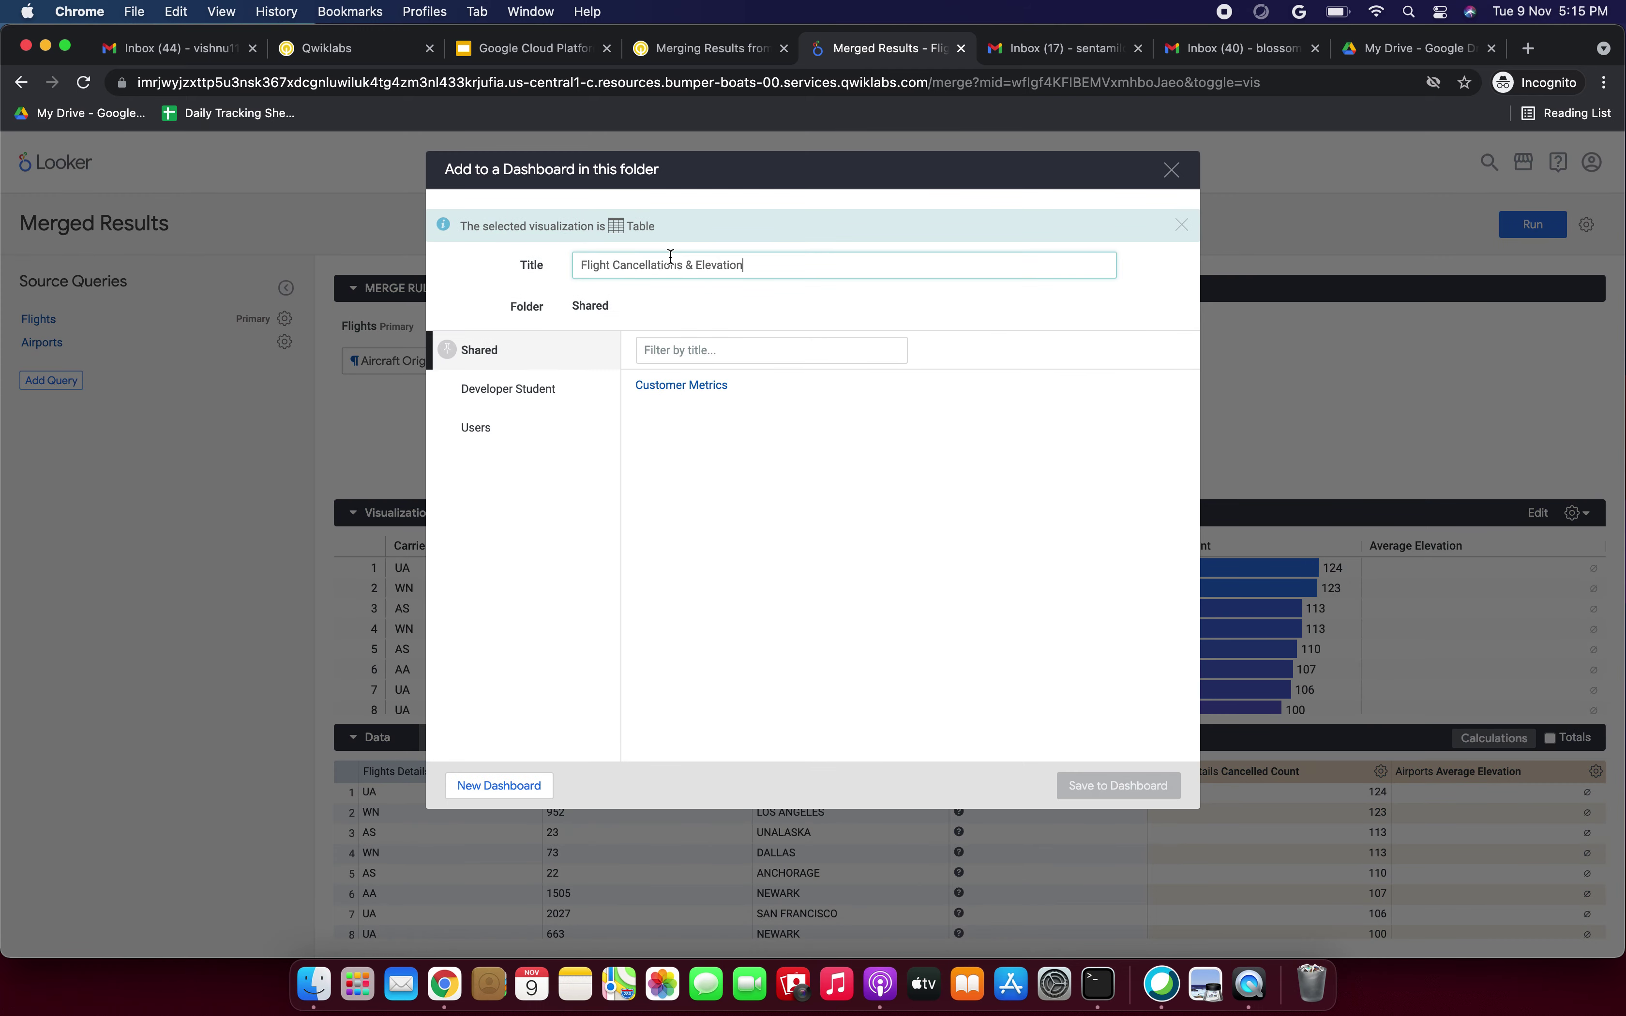
Following the lab's fifth and sixth instructions, create a new dashboard named Airport Data in the Shared folder.
click(688, 48)
scroll(551, 480, down, 3)
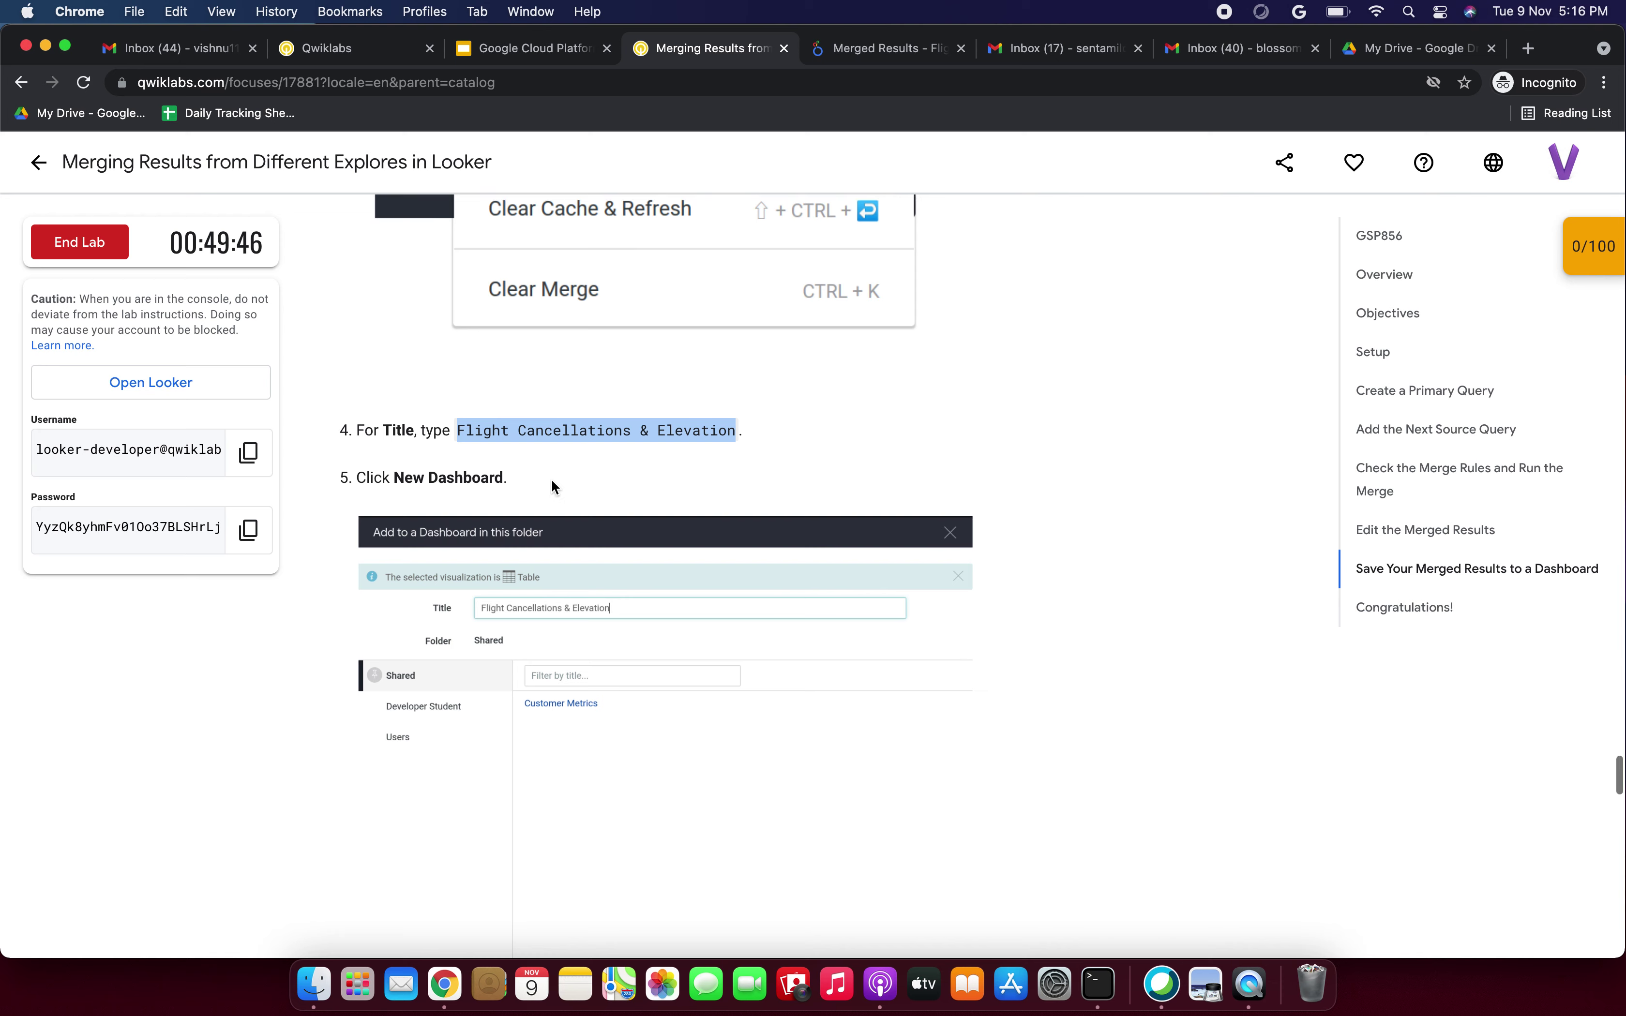
drag(415, 437, 551, 438)
scroll(672, 577, down, 6)
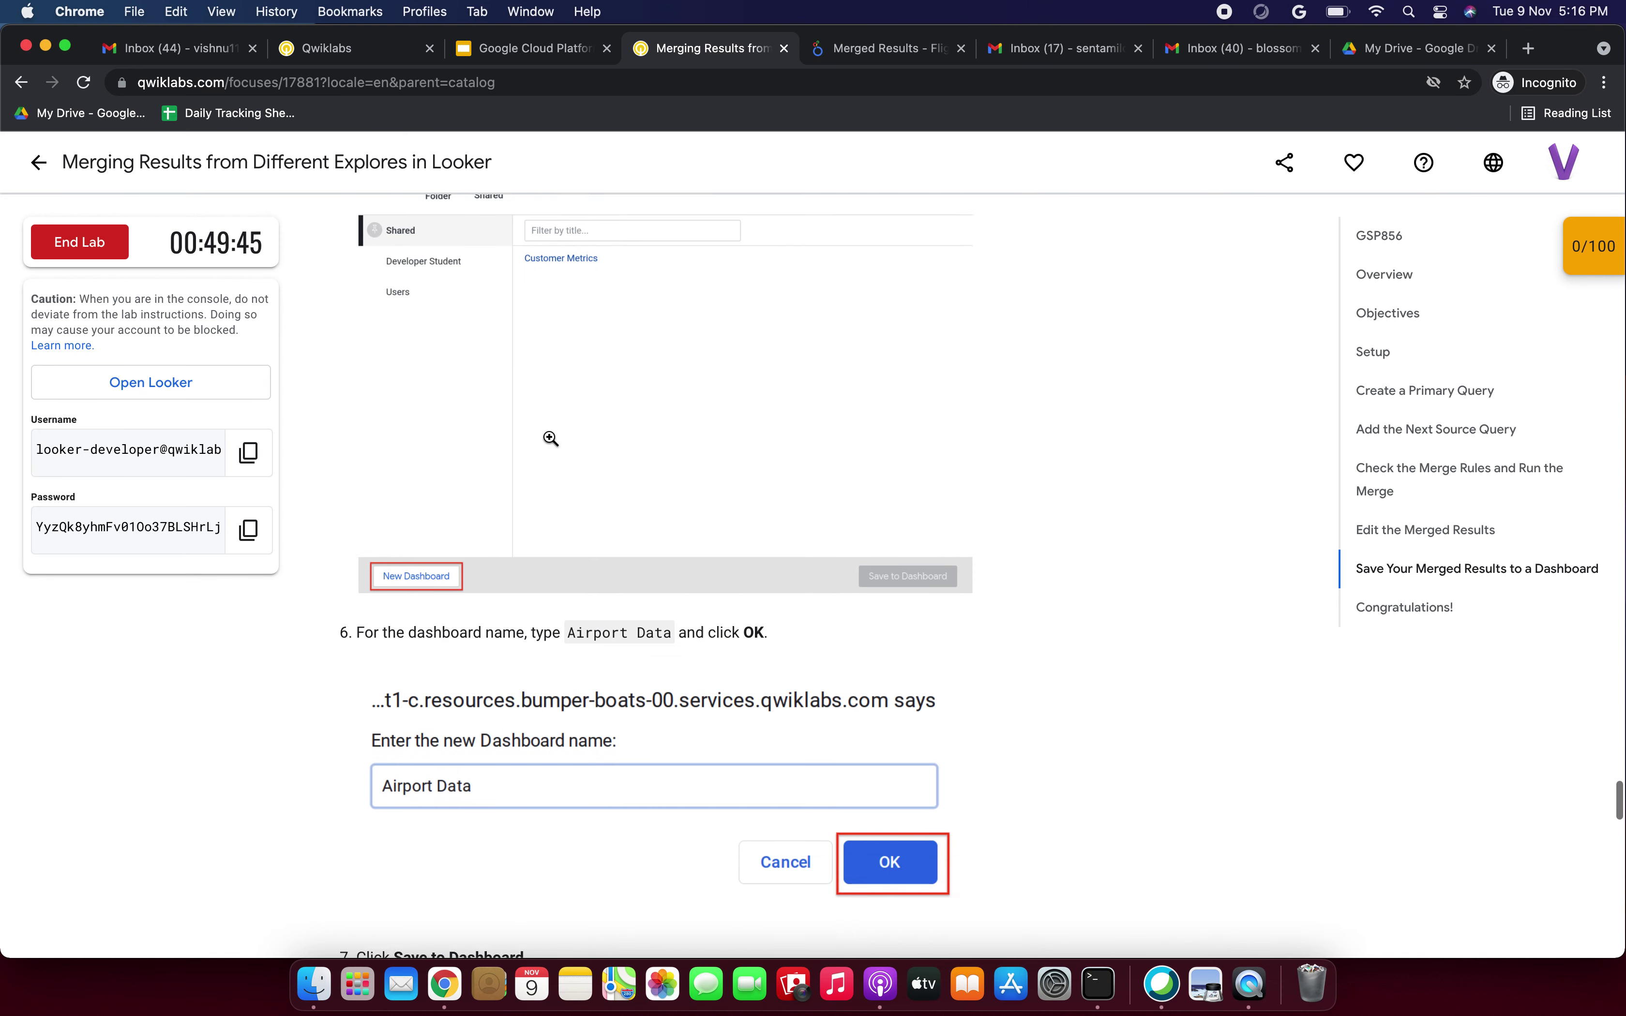
drag(671, 577, 561, 576)
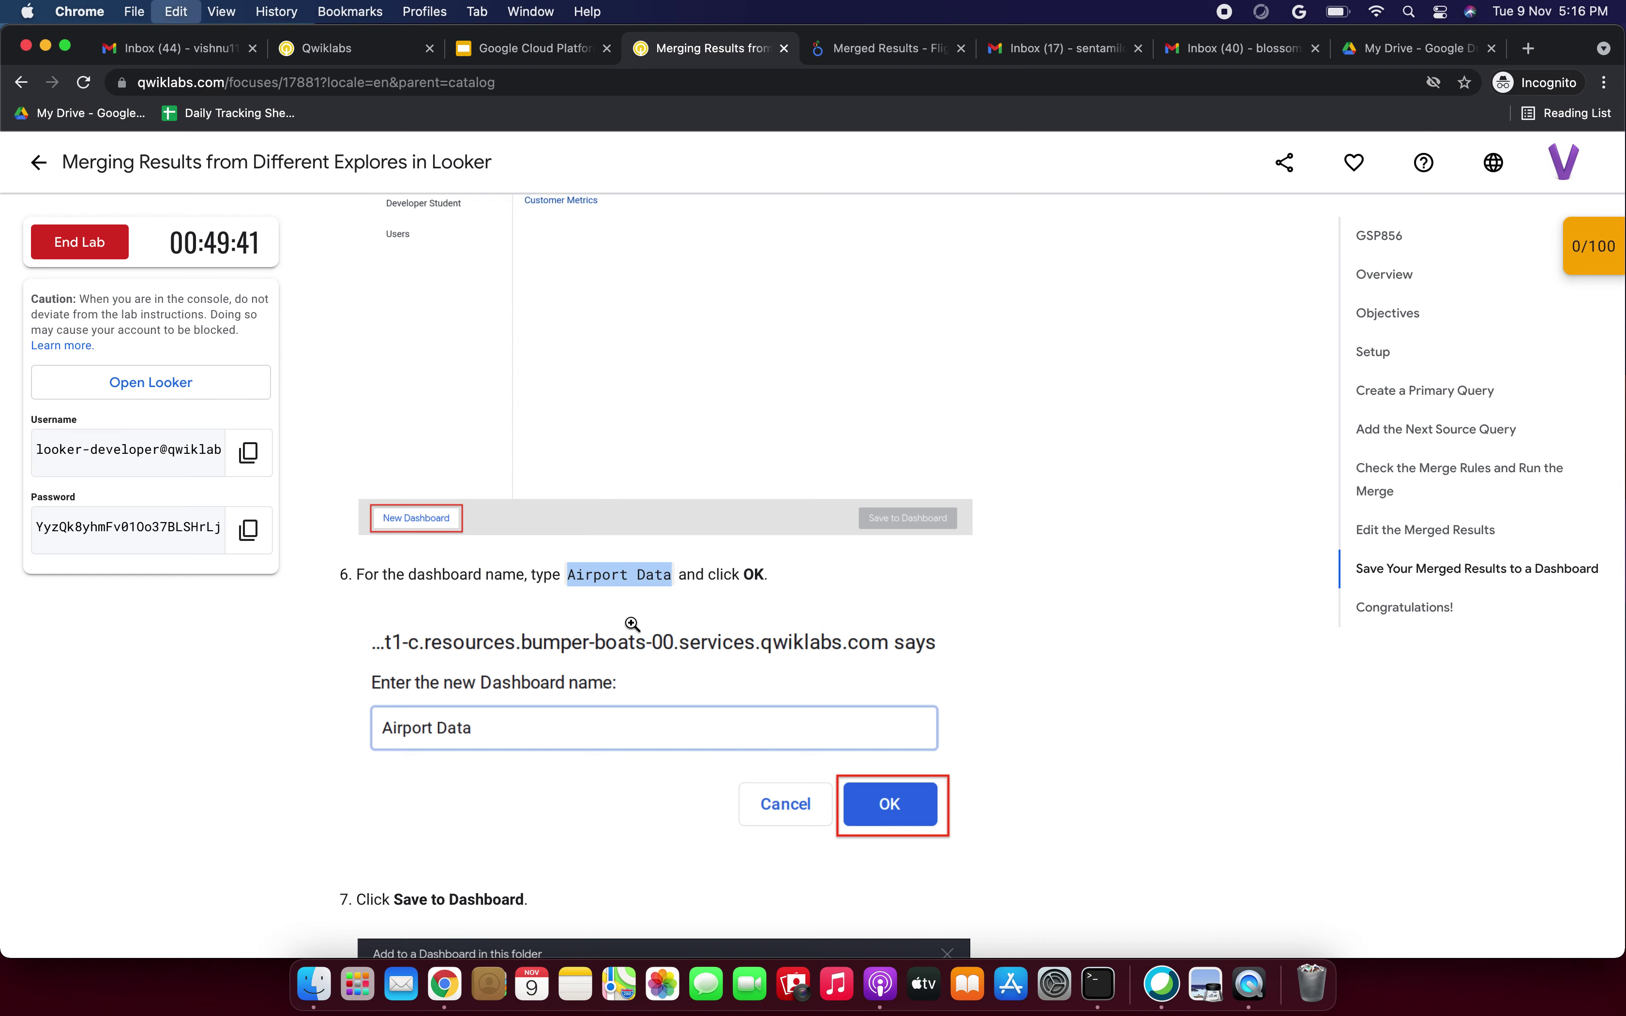
click(858, 61)
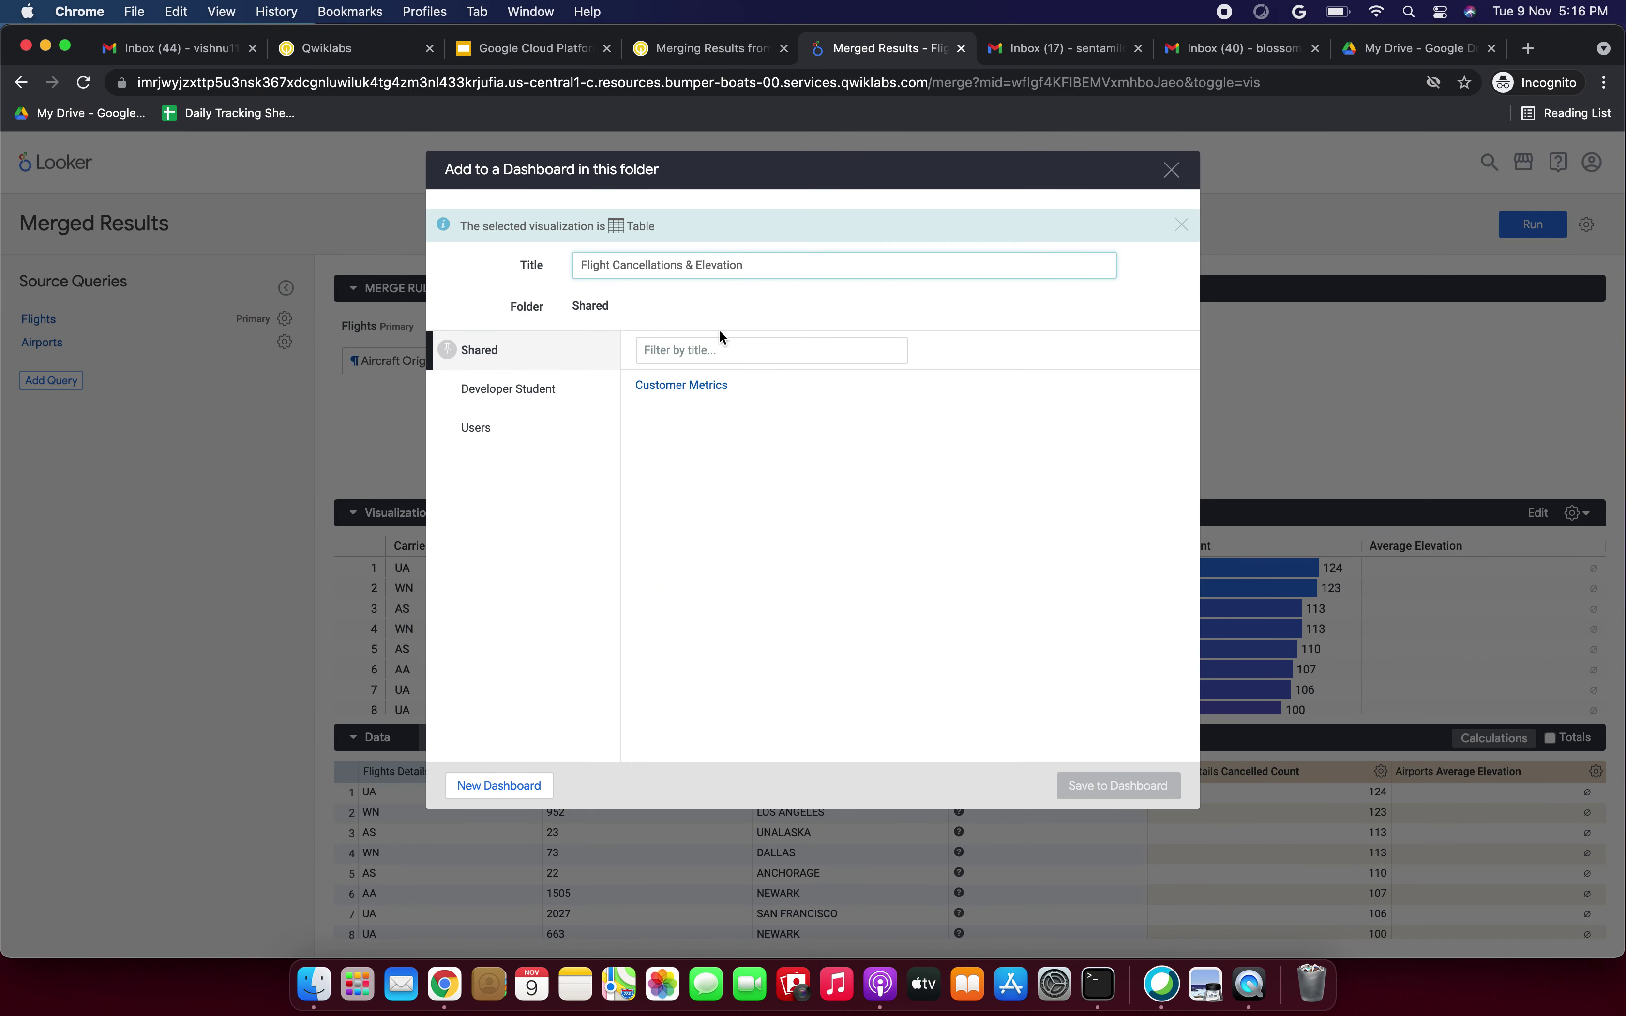
click(507, 796)
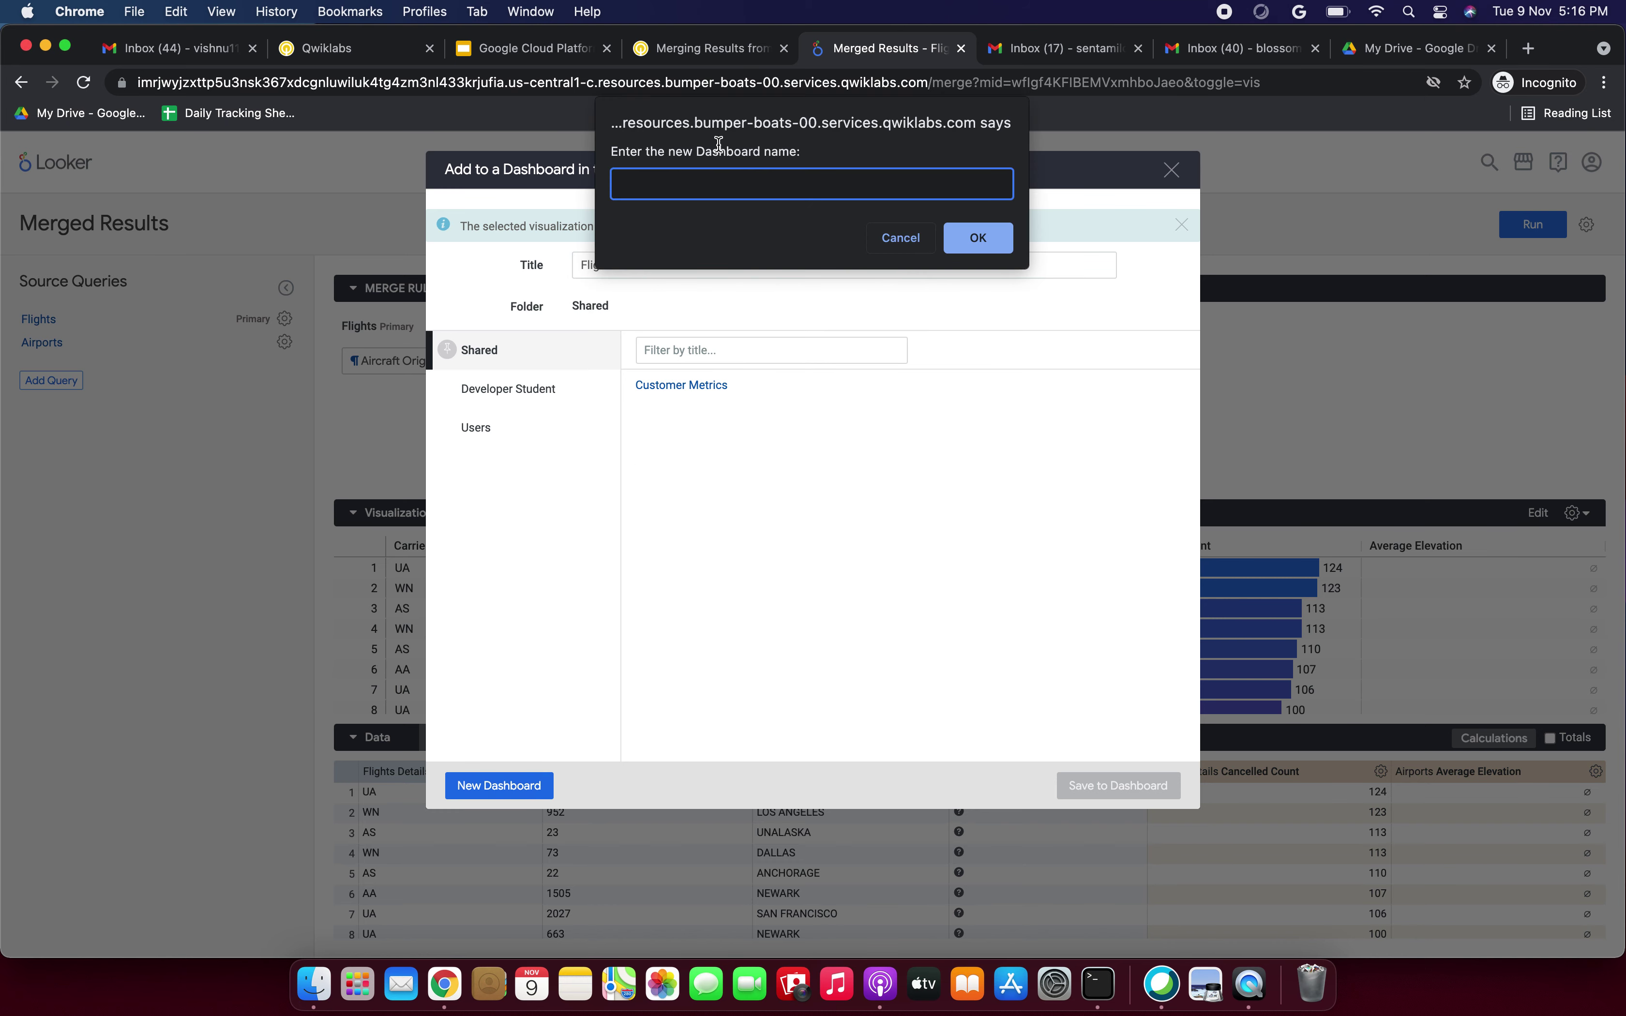
key(super+v)
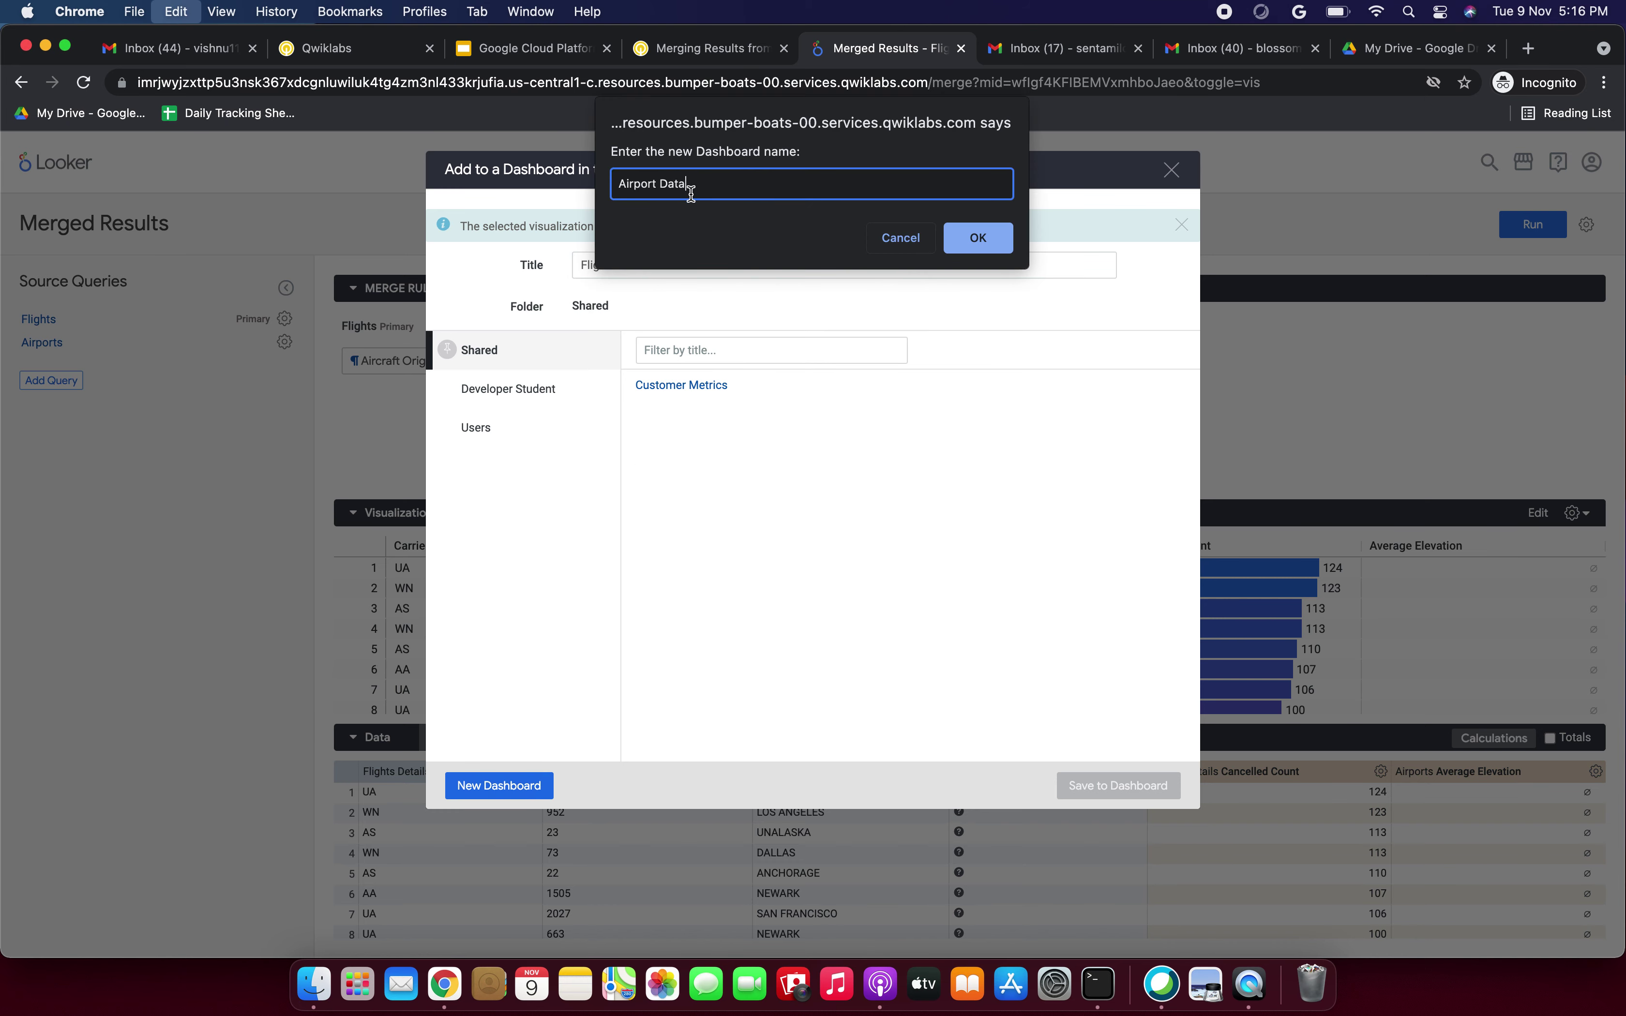
click(974, 240)
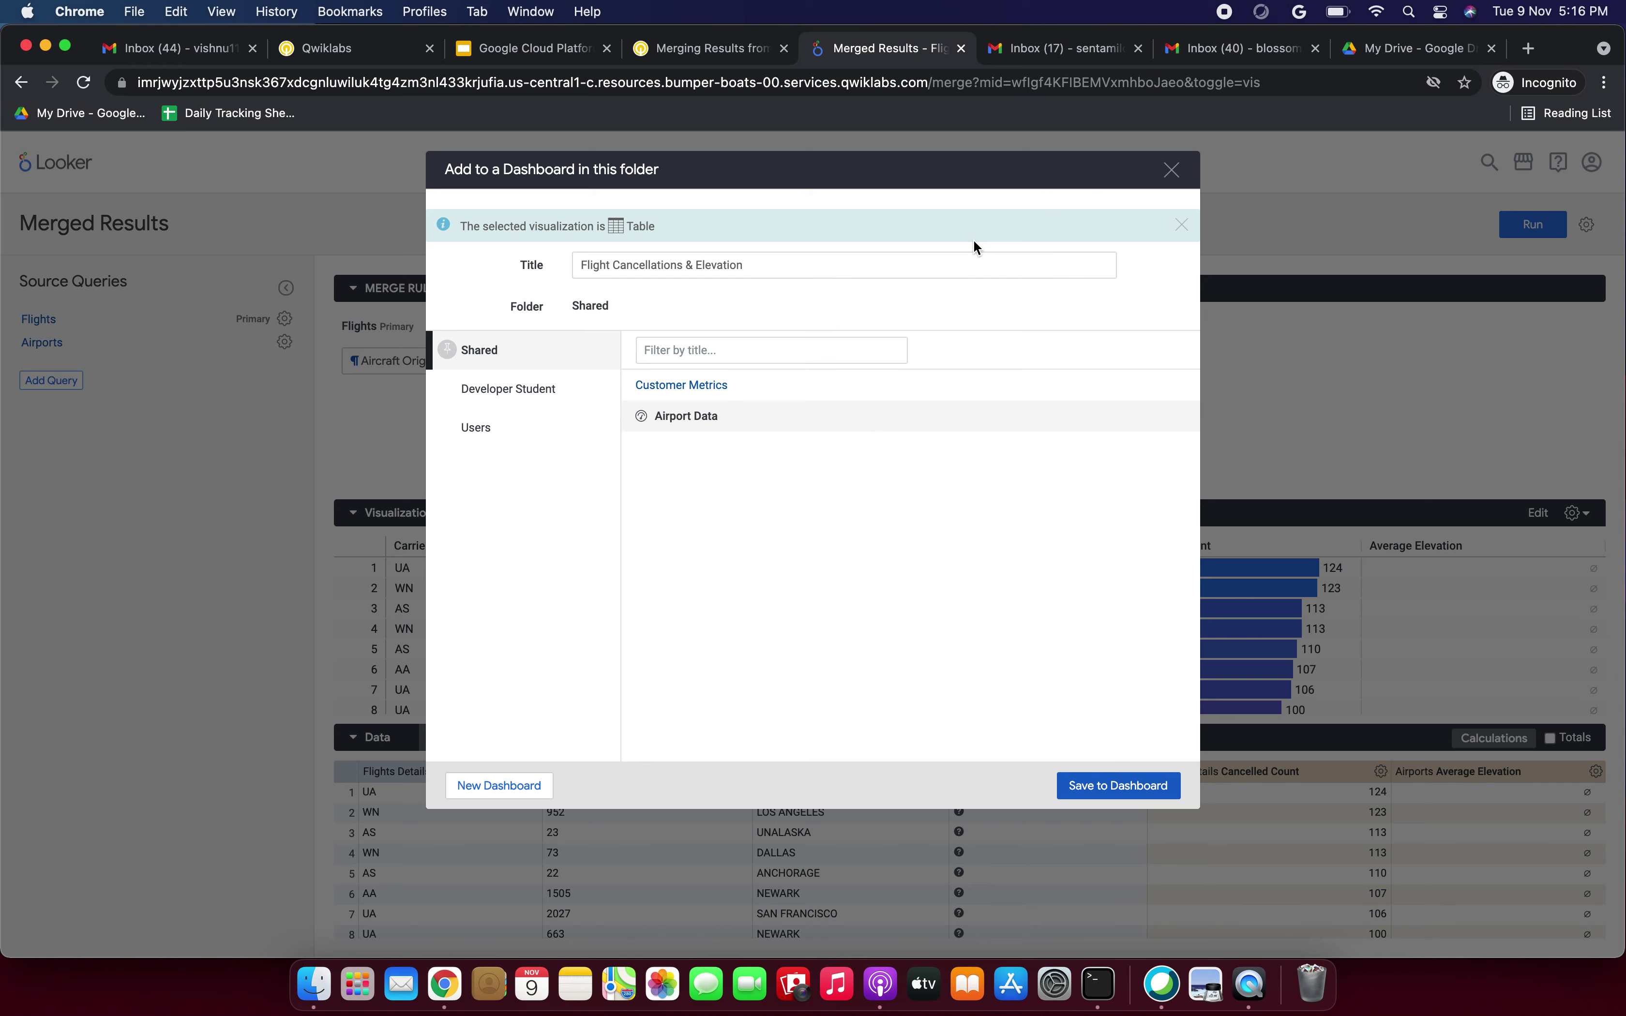
Following the lab's seventh instruction, save the Flight Cancellations & Elevation table to the Airport Data dashboard.
click(699, 59)
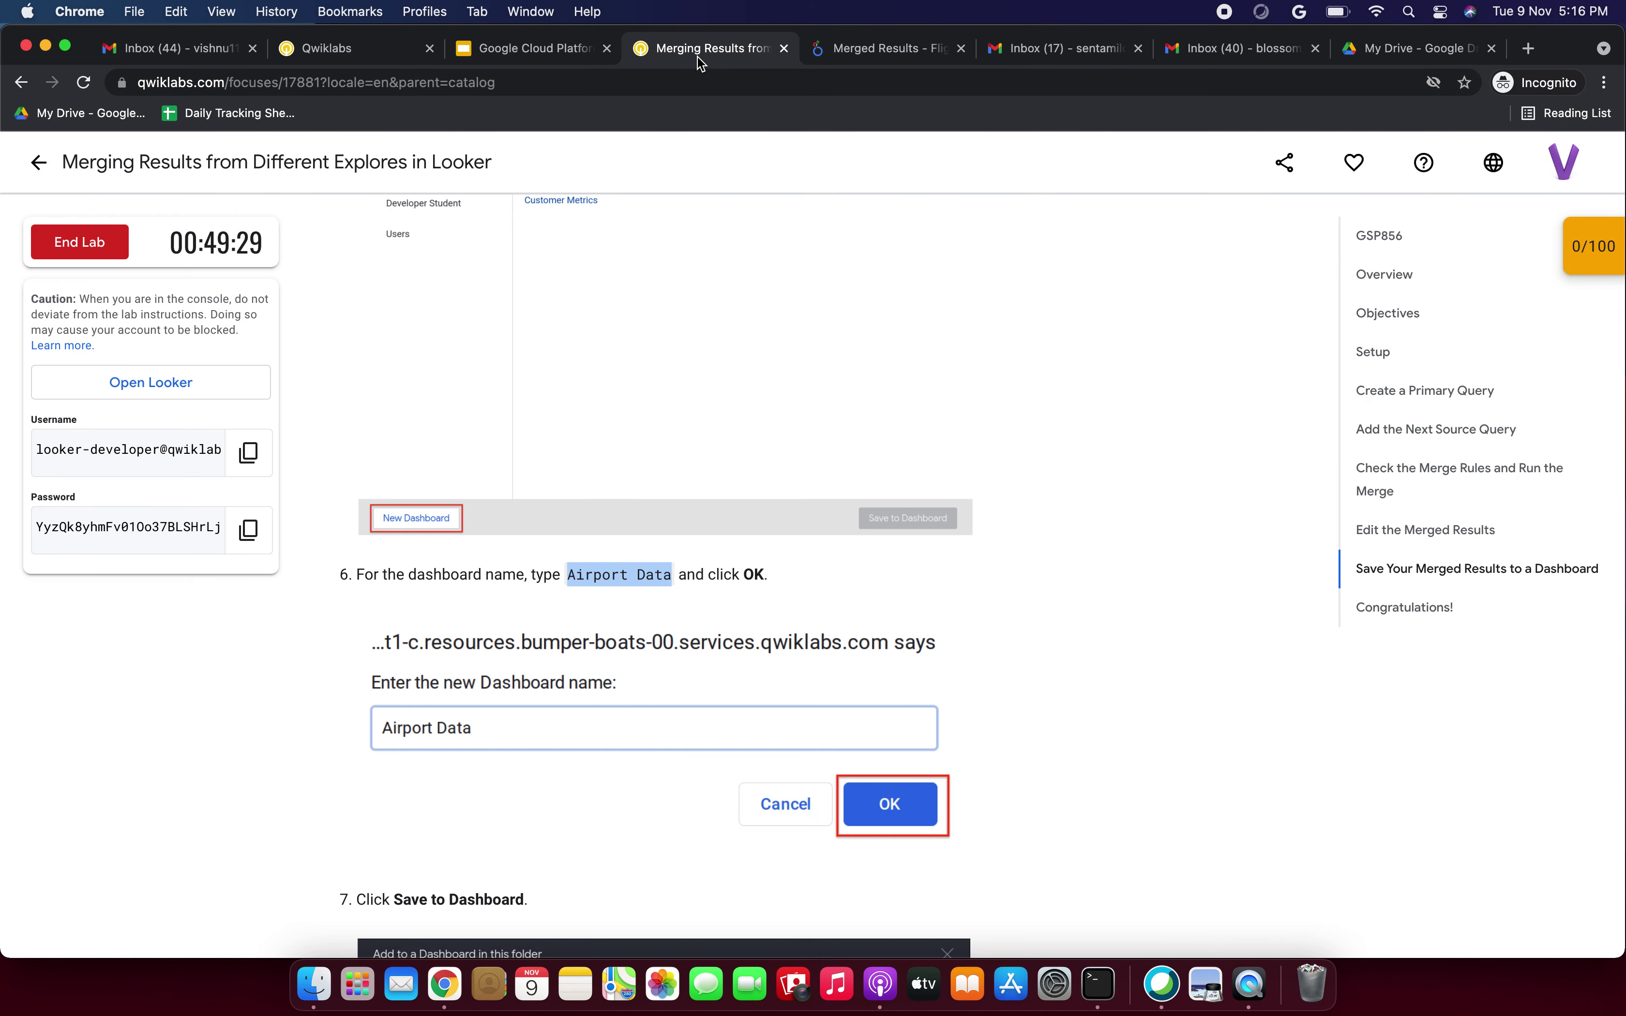
click(887, 53)
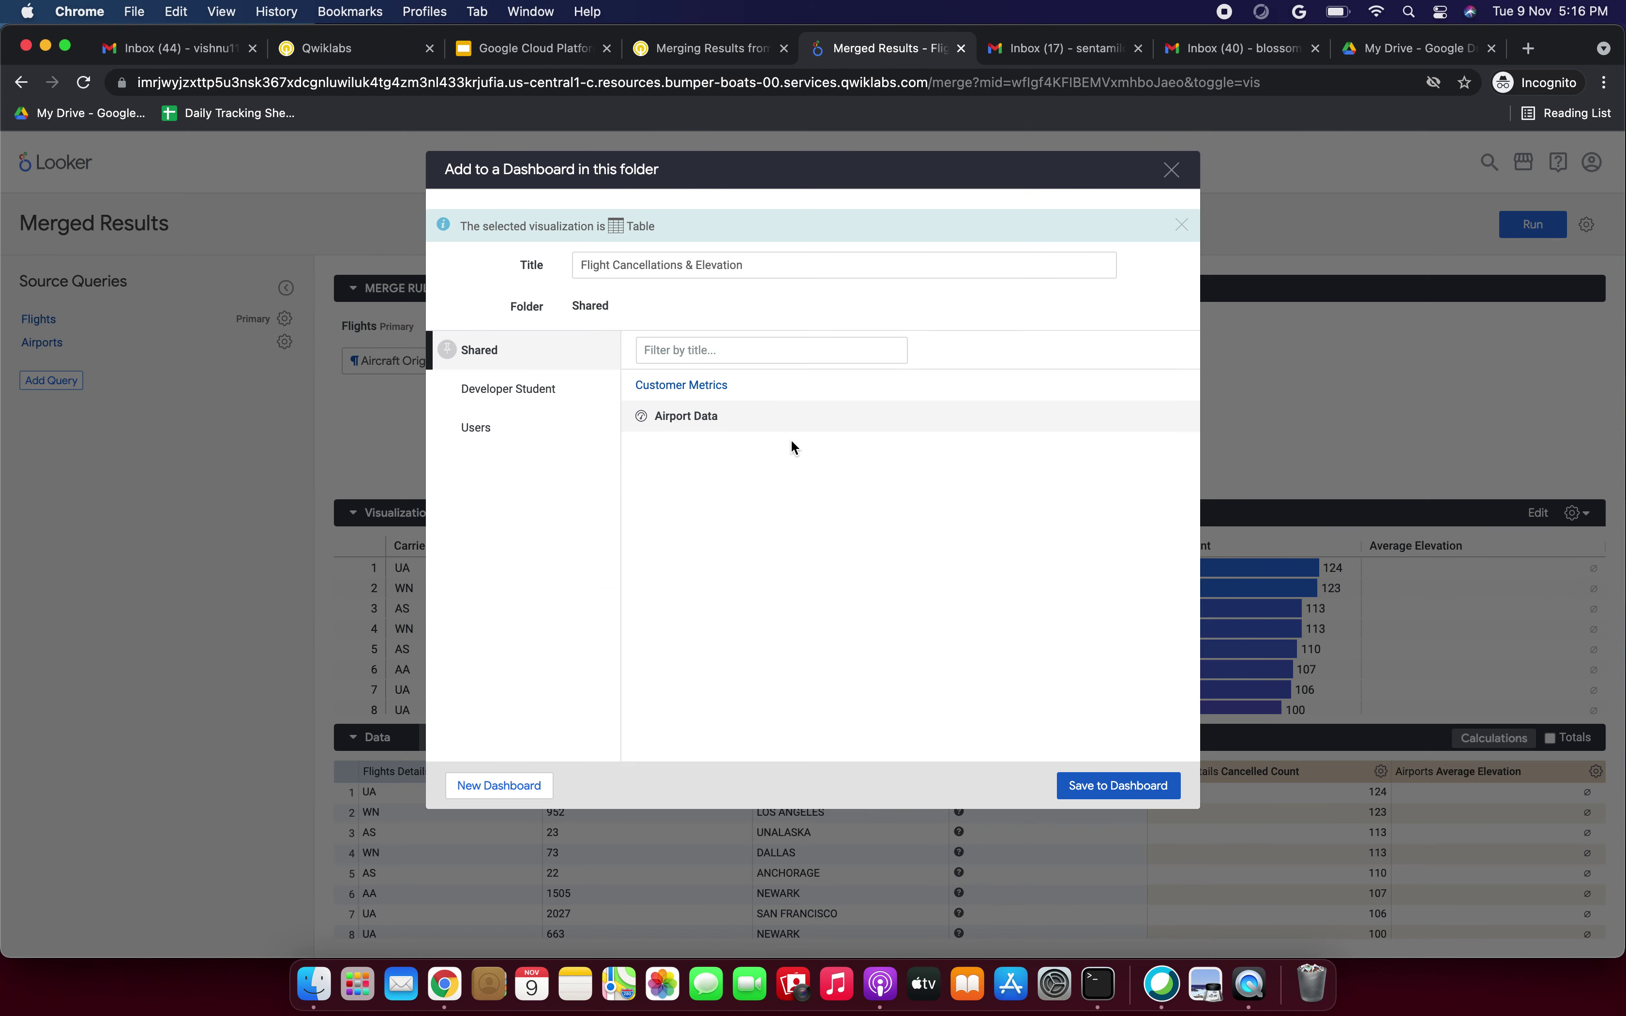
click(665, 48)
scroll(606, 454, down, 3)
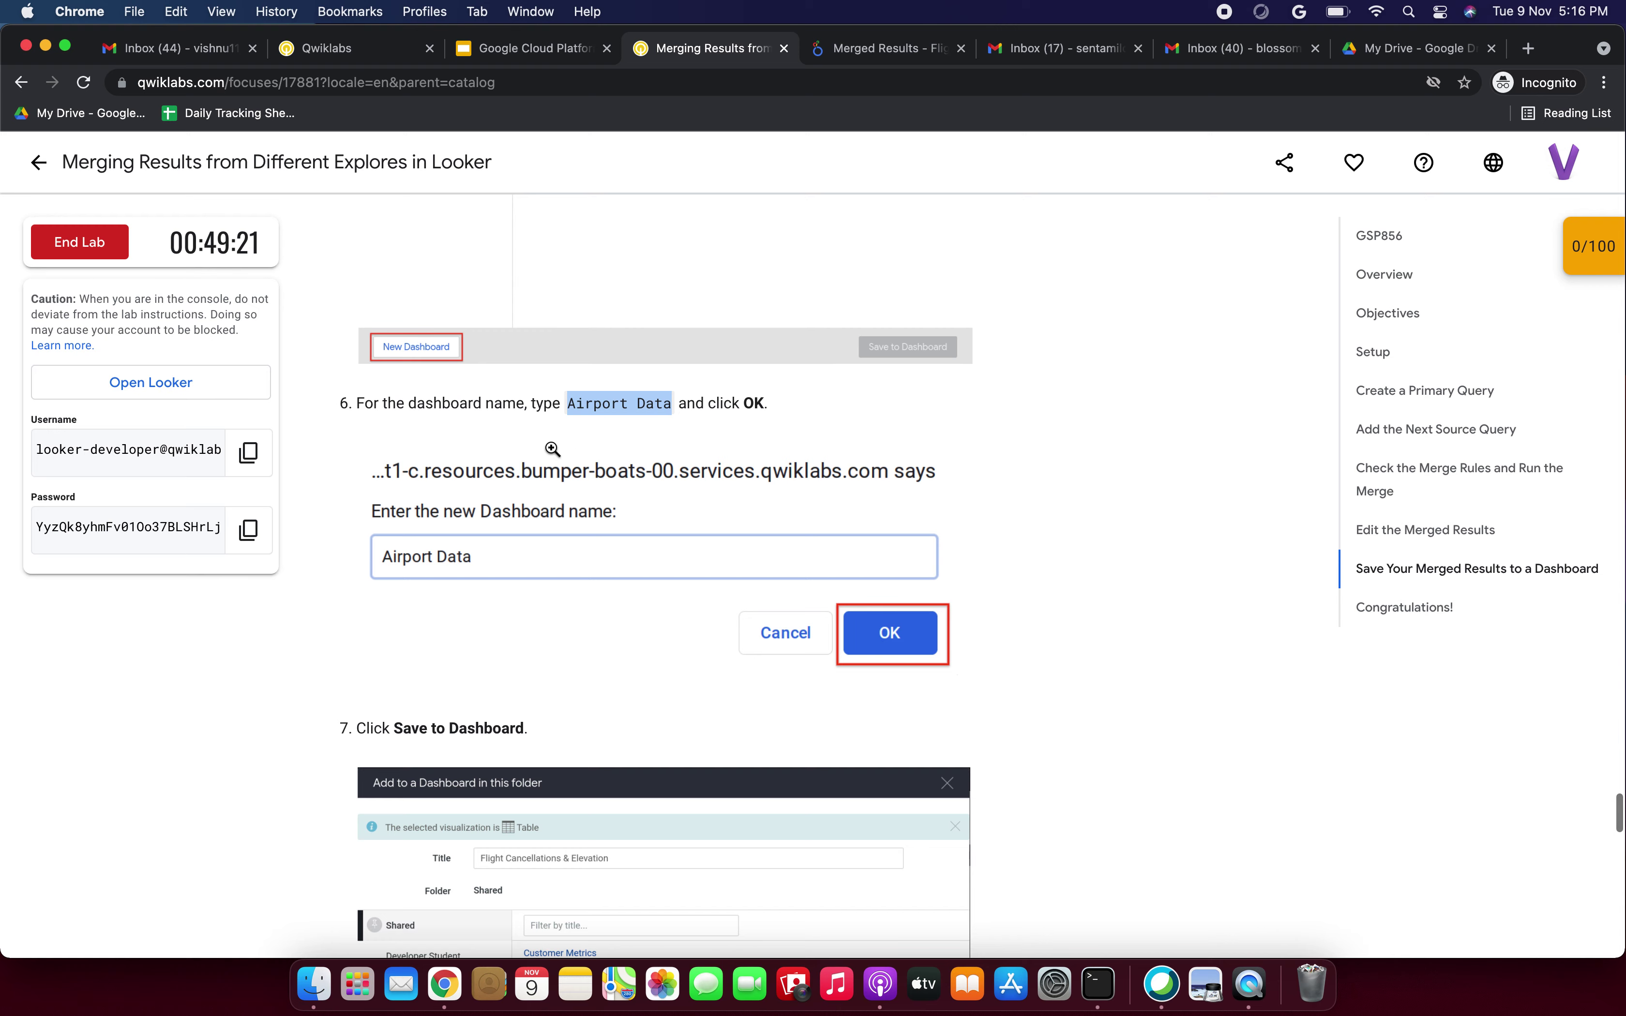
scroll(552, 448, down, 6)
drag(357, 403, 495, 406)
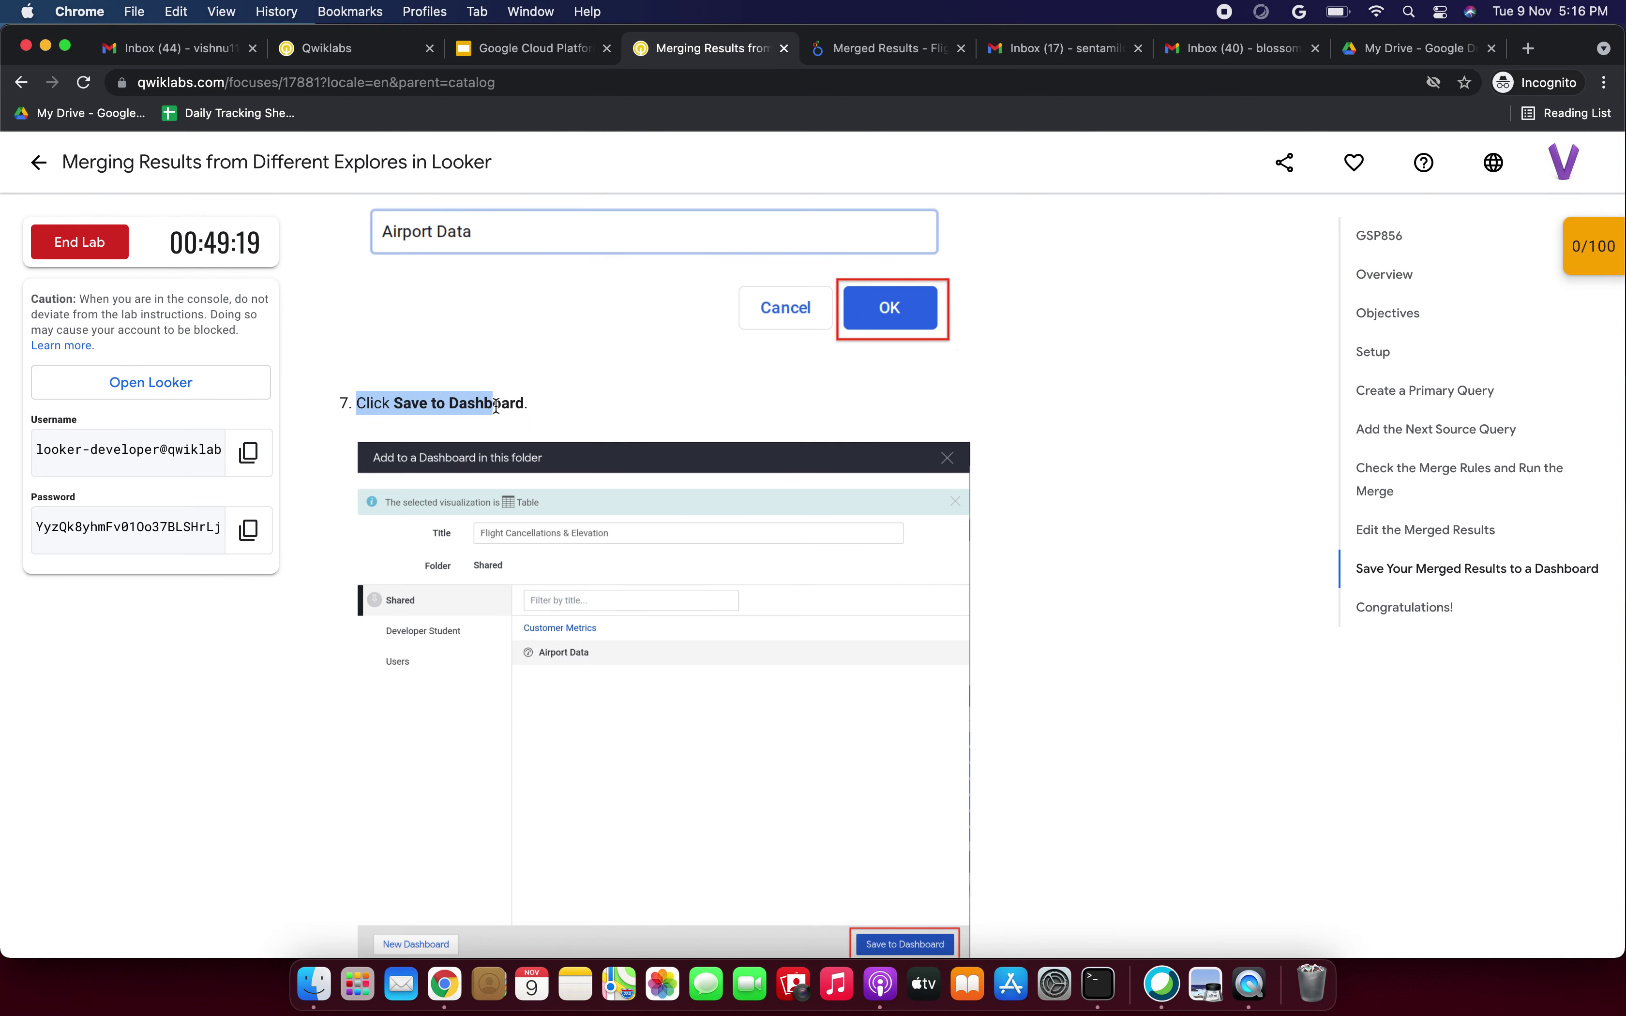
scroll(495, 406, down, 5)
click(856, 54)
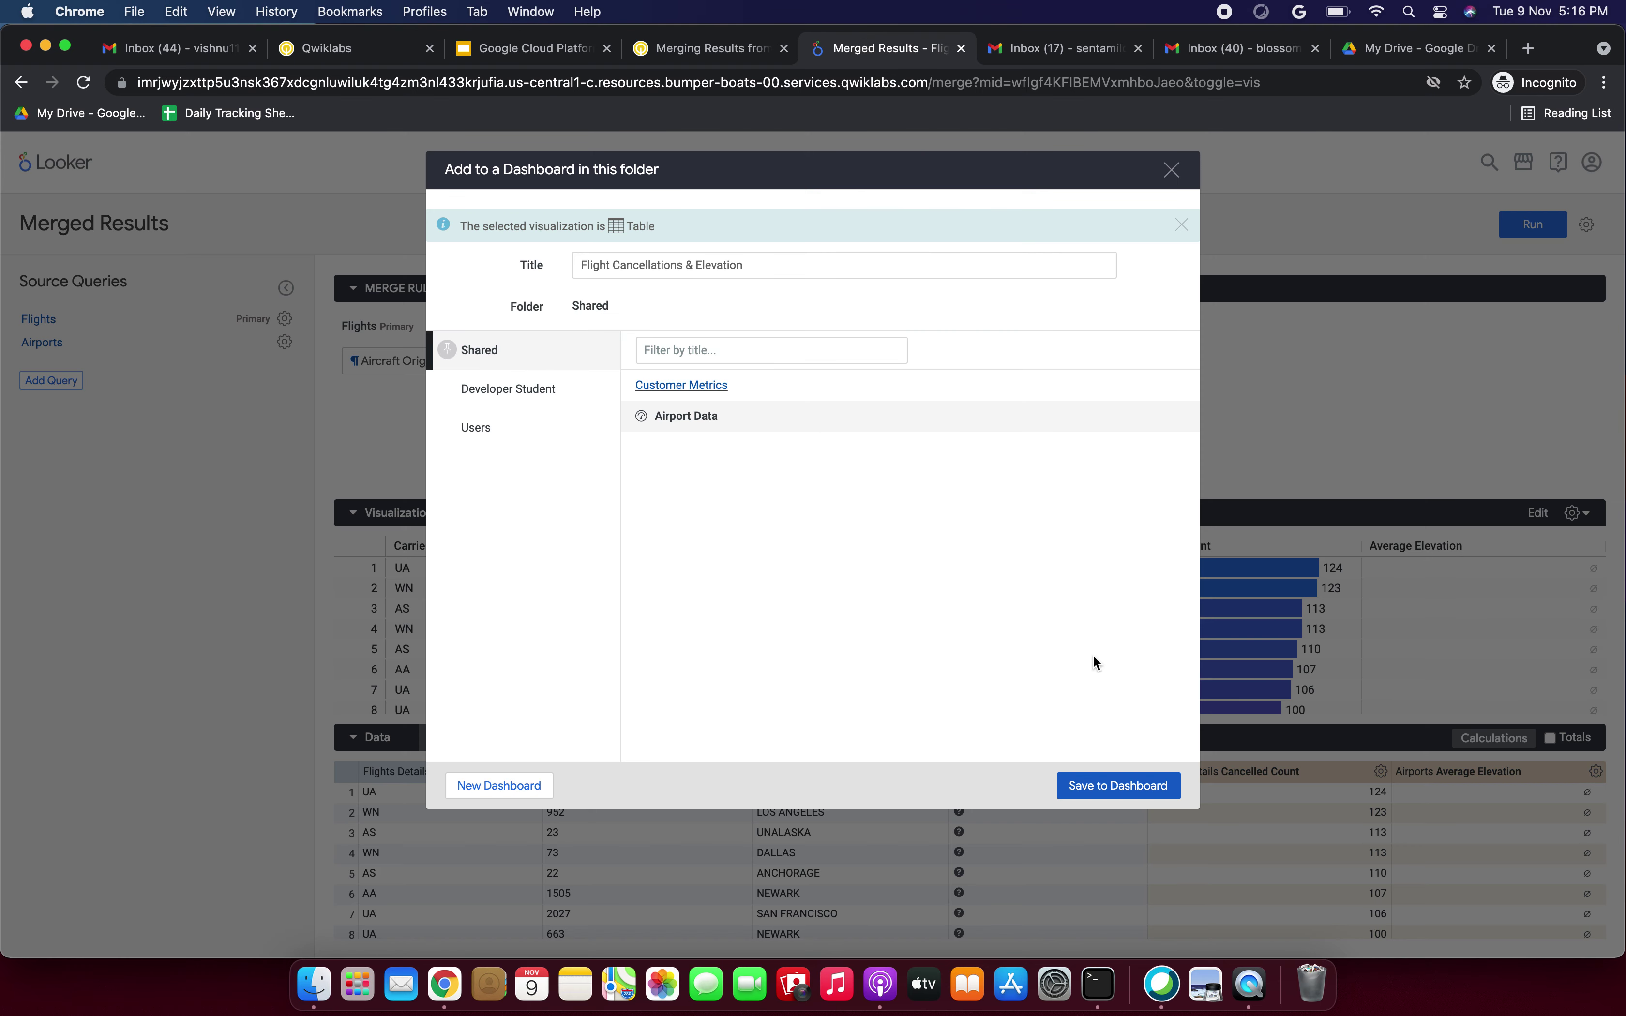
click(1102, 786)
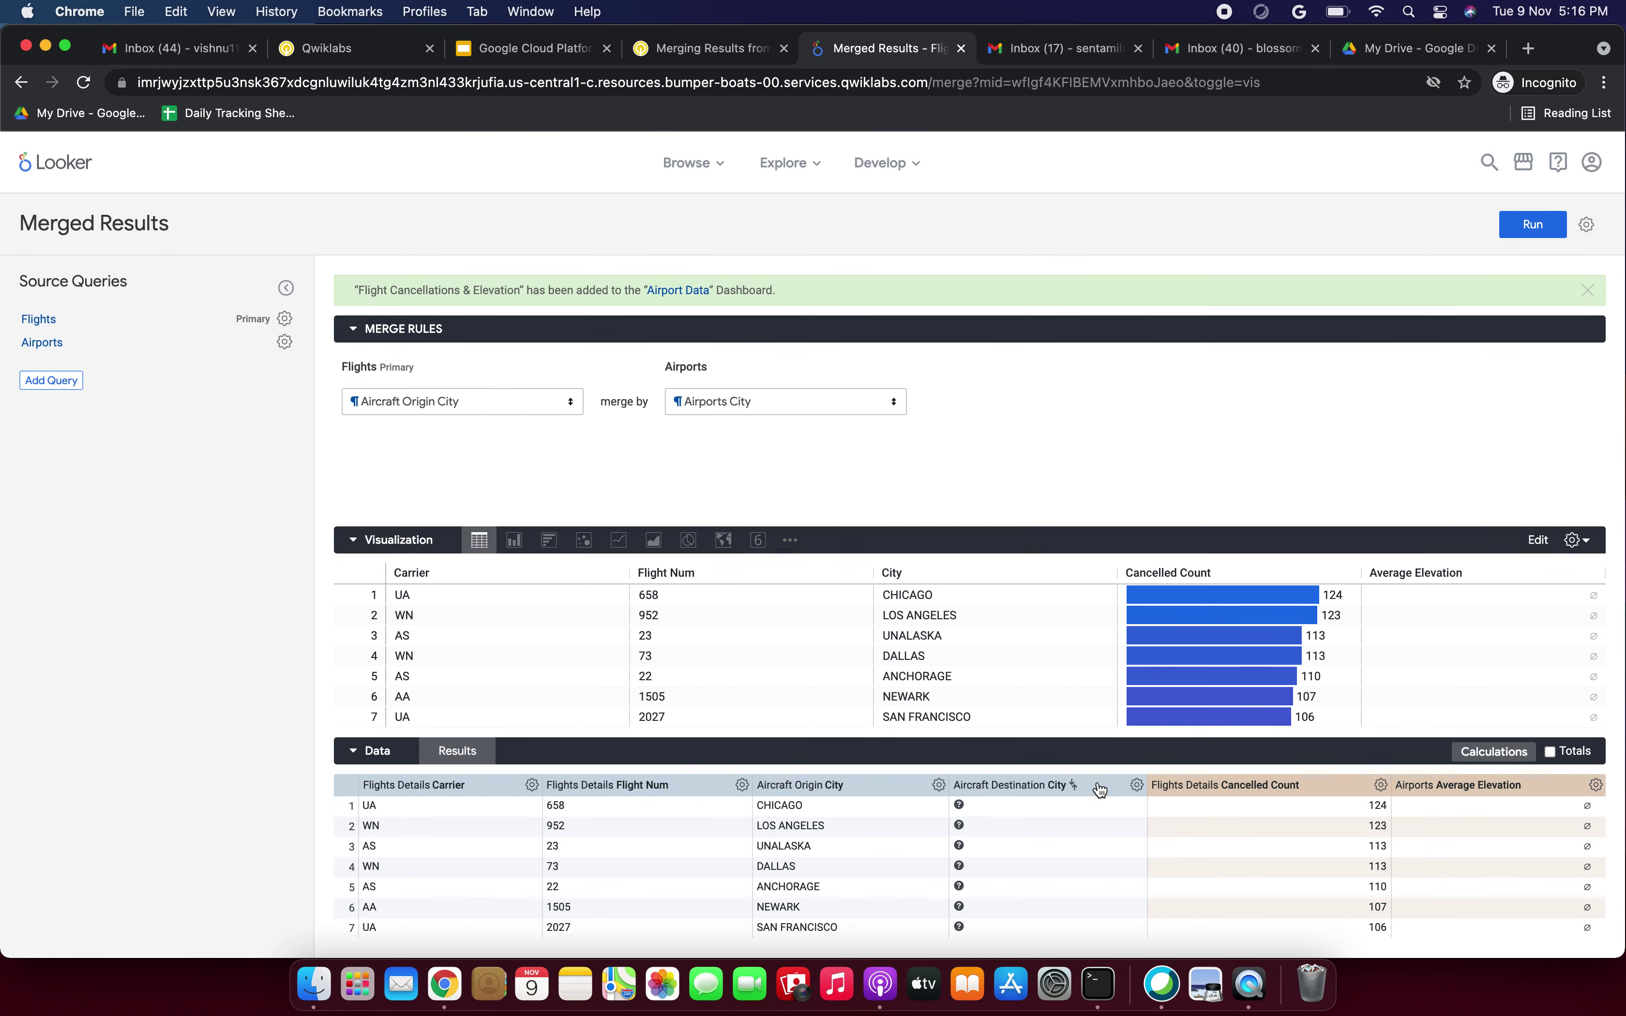
Check the save confirmation and read the lab's eighth instruction on accessing the Airport Data dashboard.
drag(393, 294, 621, 285)
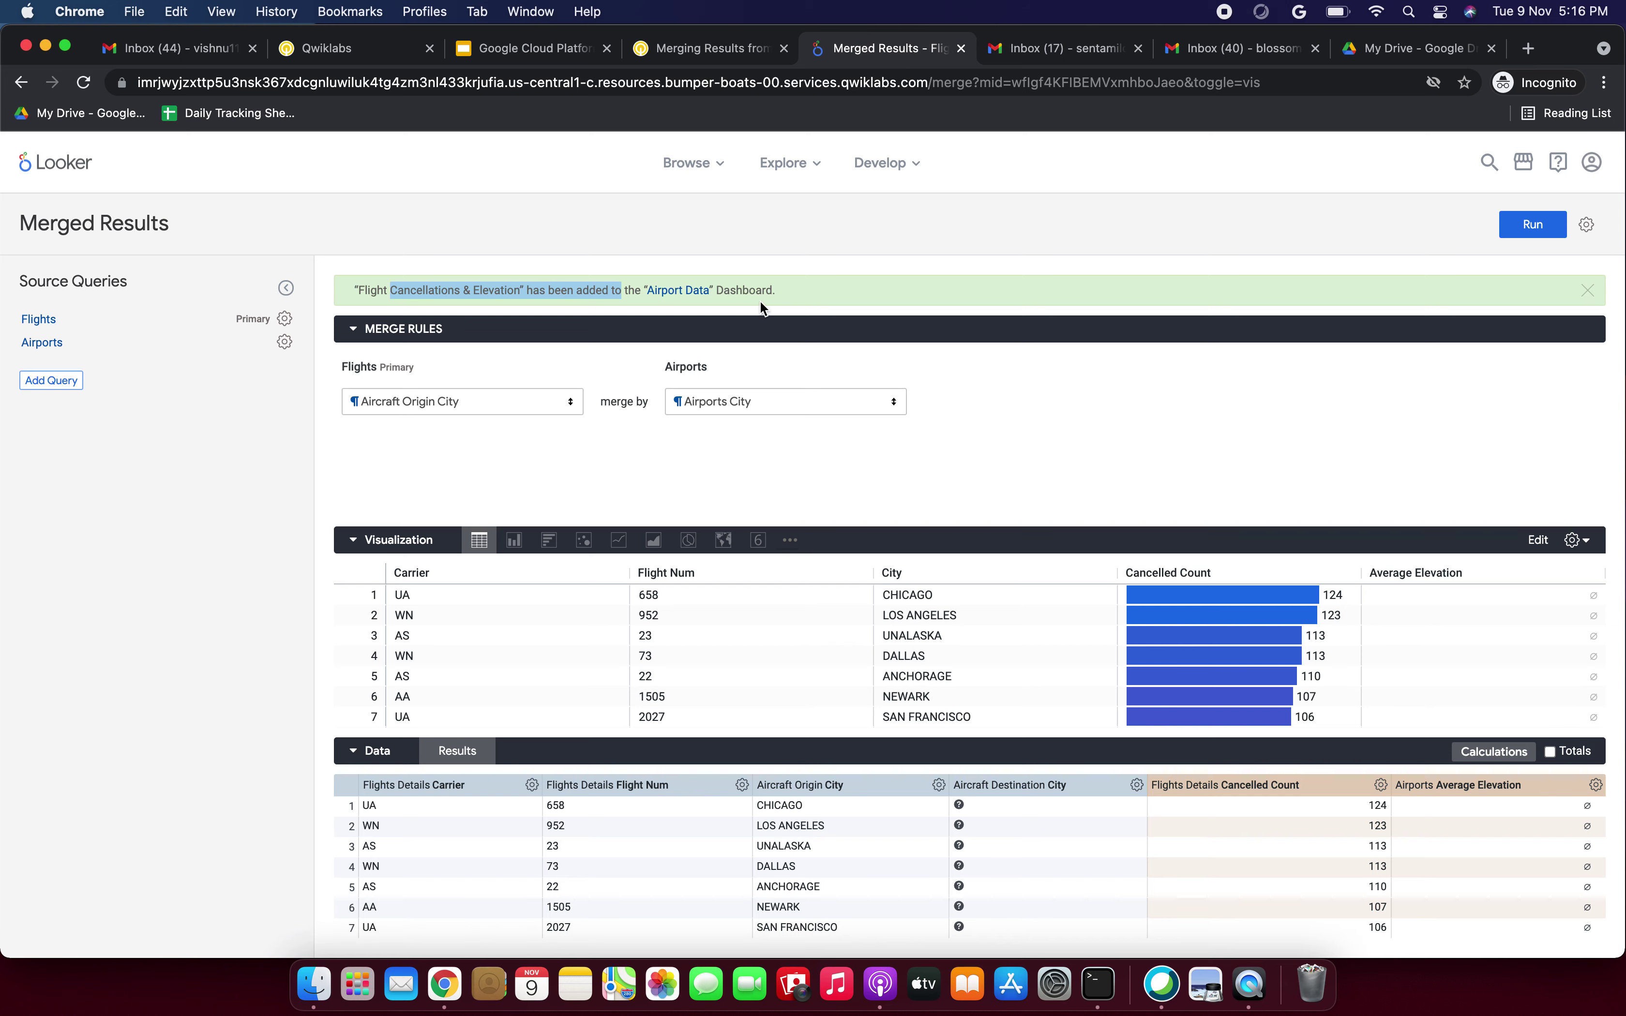
click(720, 61)
scroll(692, 430, down, 5)
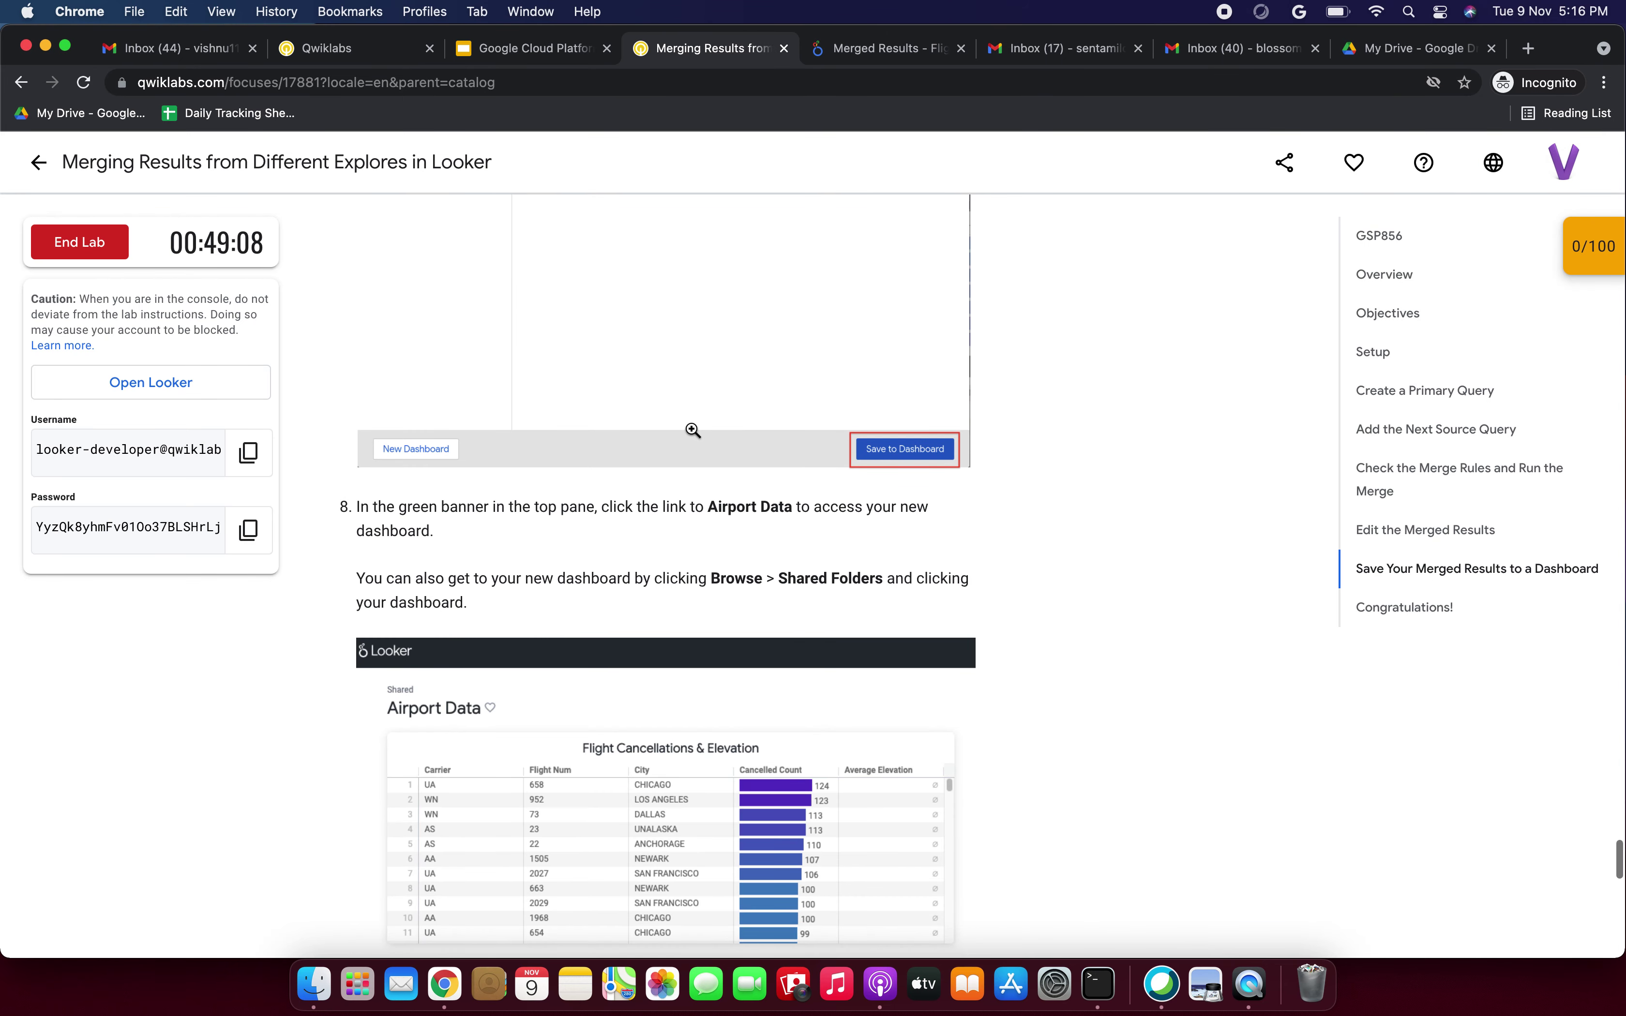
scroll(455, 513, down, 2)
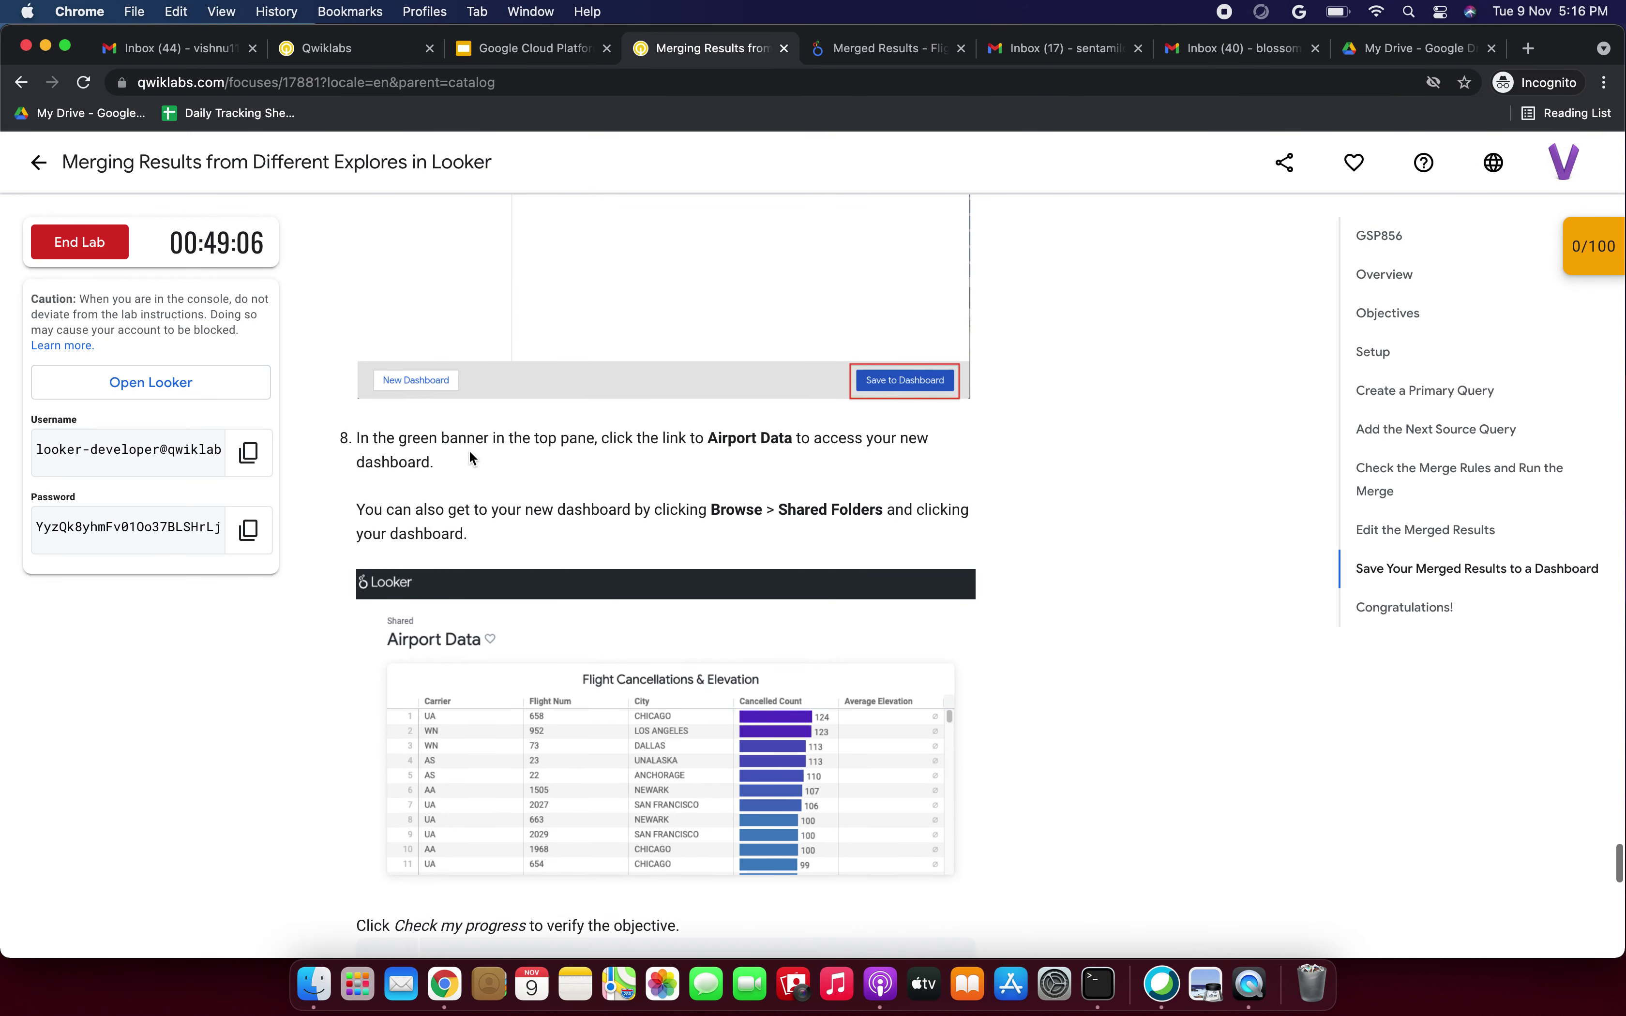
scroll(548, 464, down, 1)
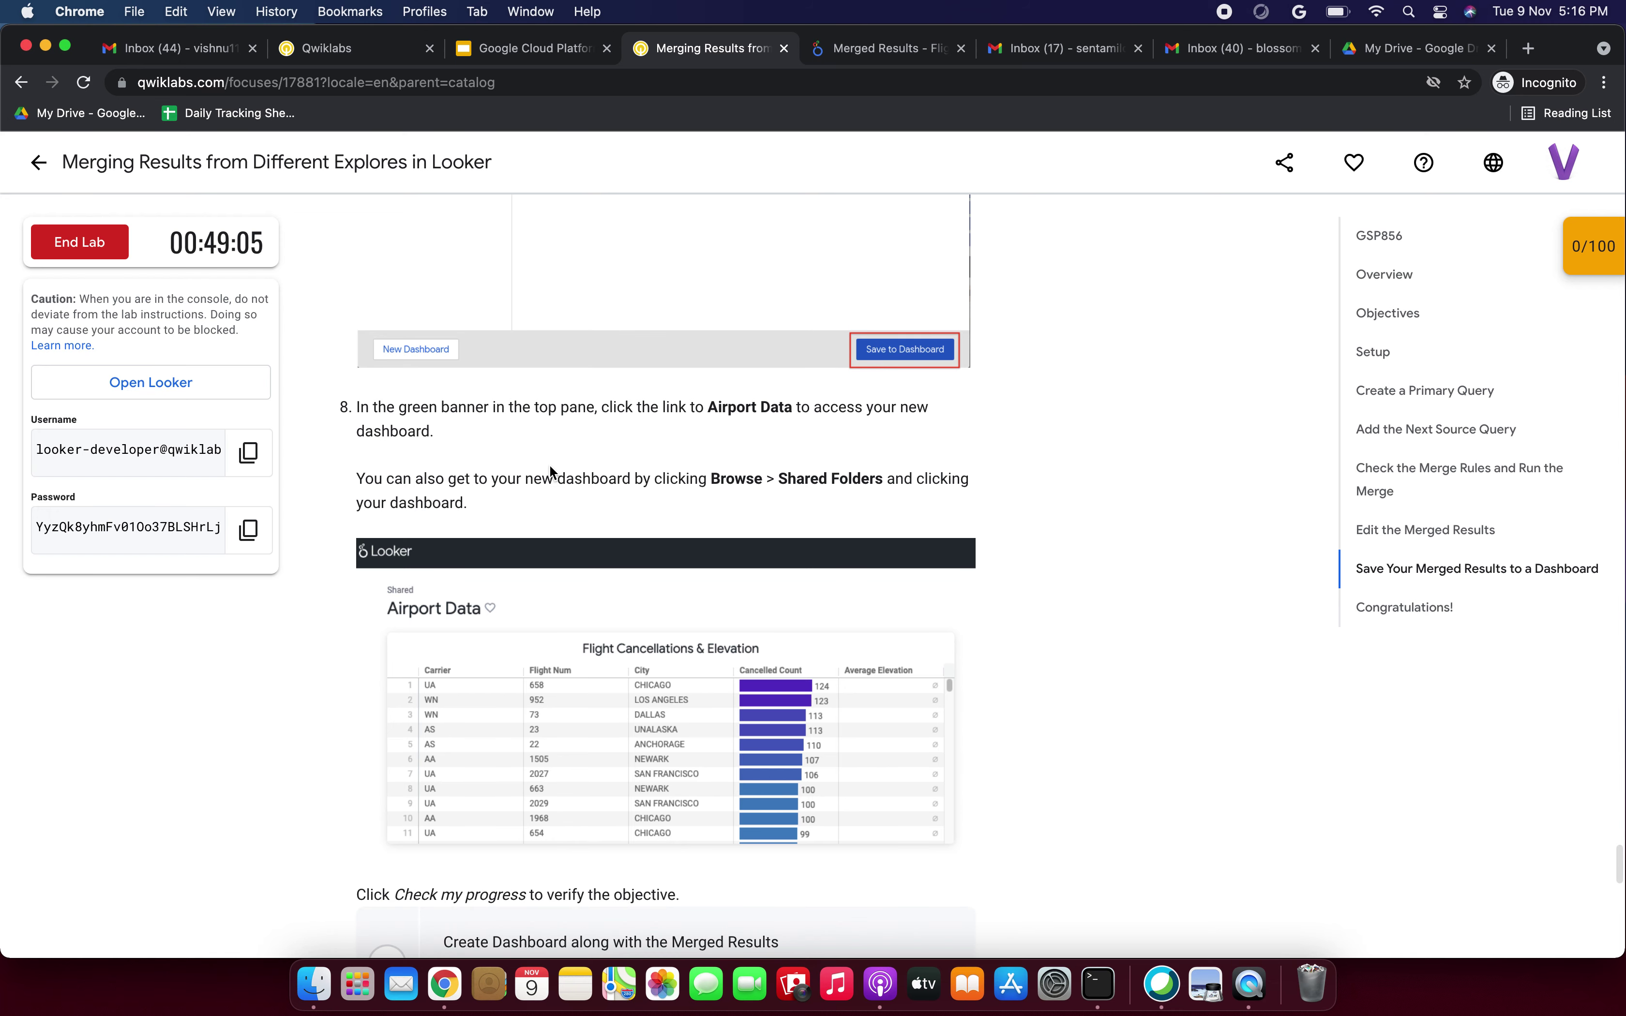
drag(726, 408, 765, 409)
scroll(665, 439, down, 1)
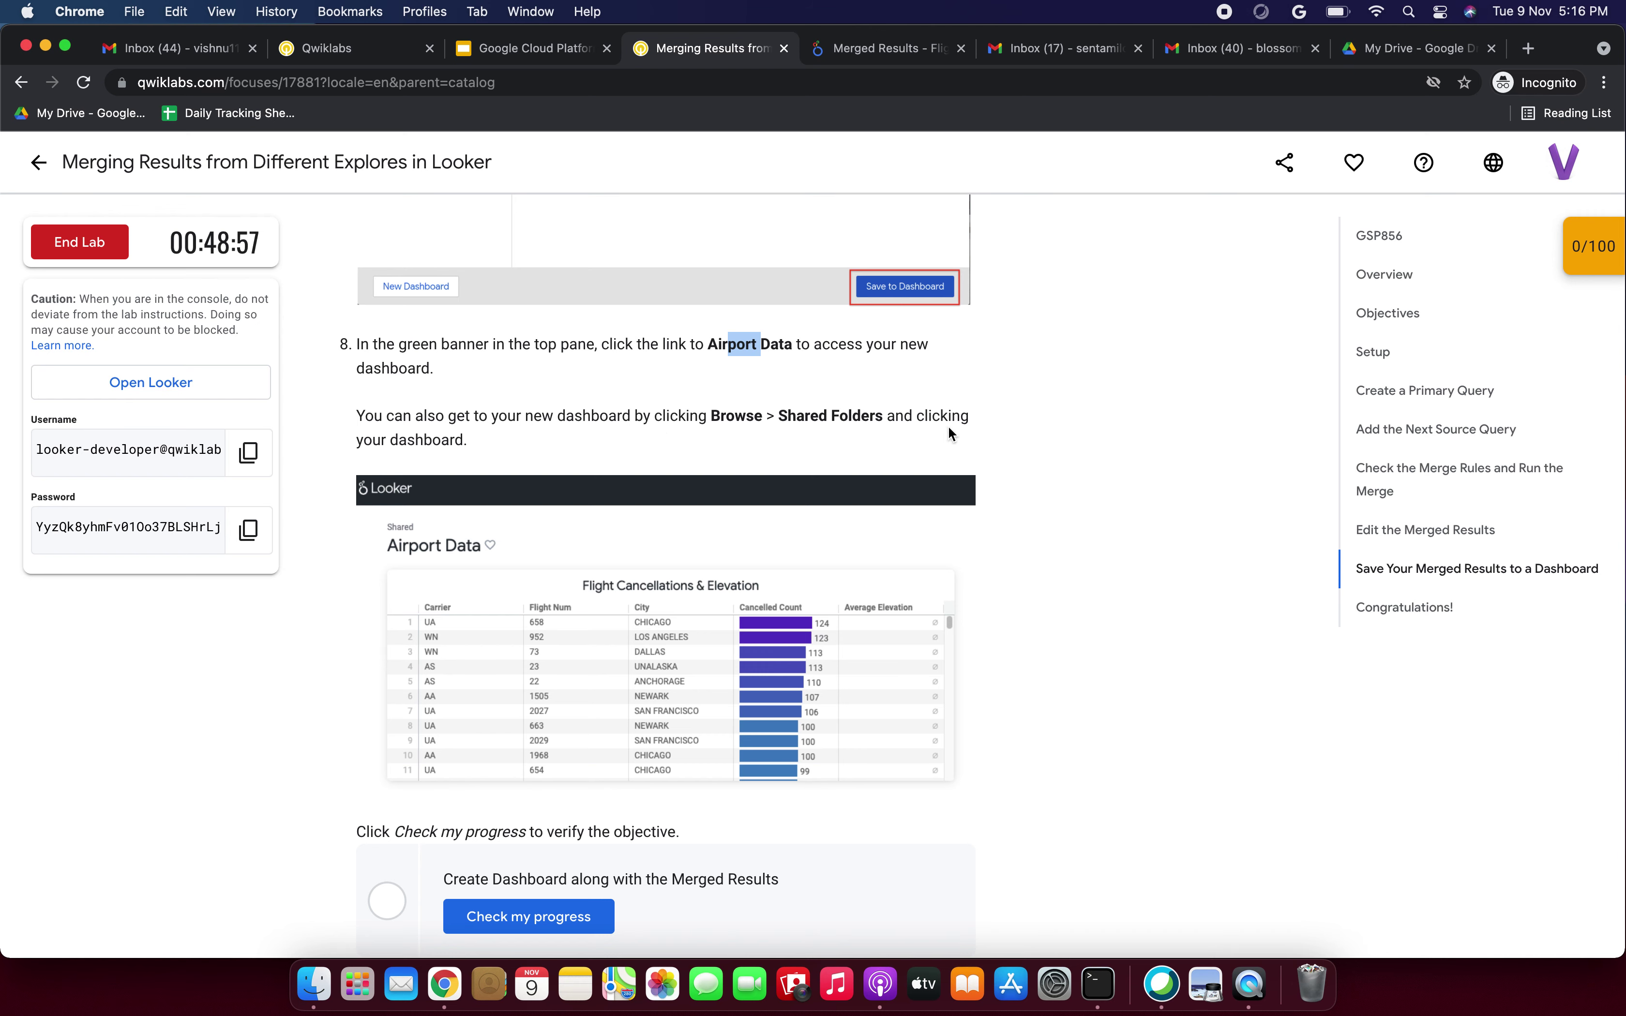
Following the lab's eighth instruction, open the Airport Data dashboard in Looker from the save confirmation.
drag(470, 440, 353, 411)
drag(436, 369, 358, 345)
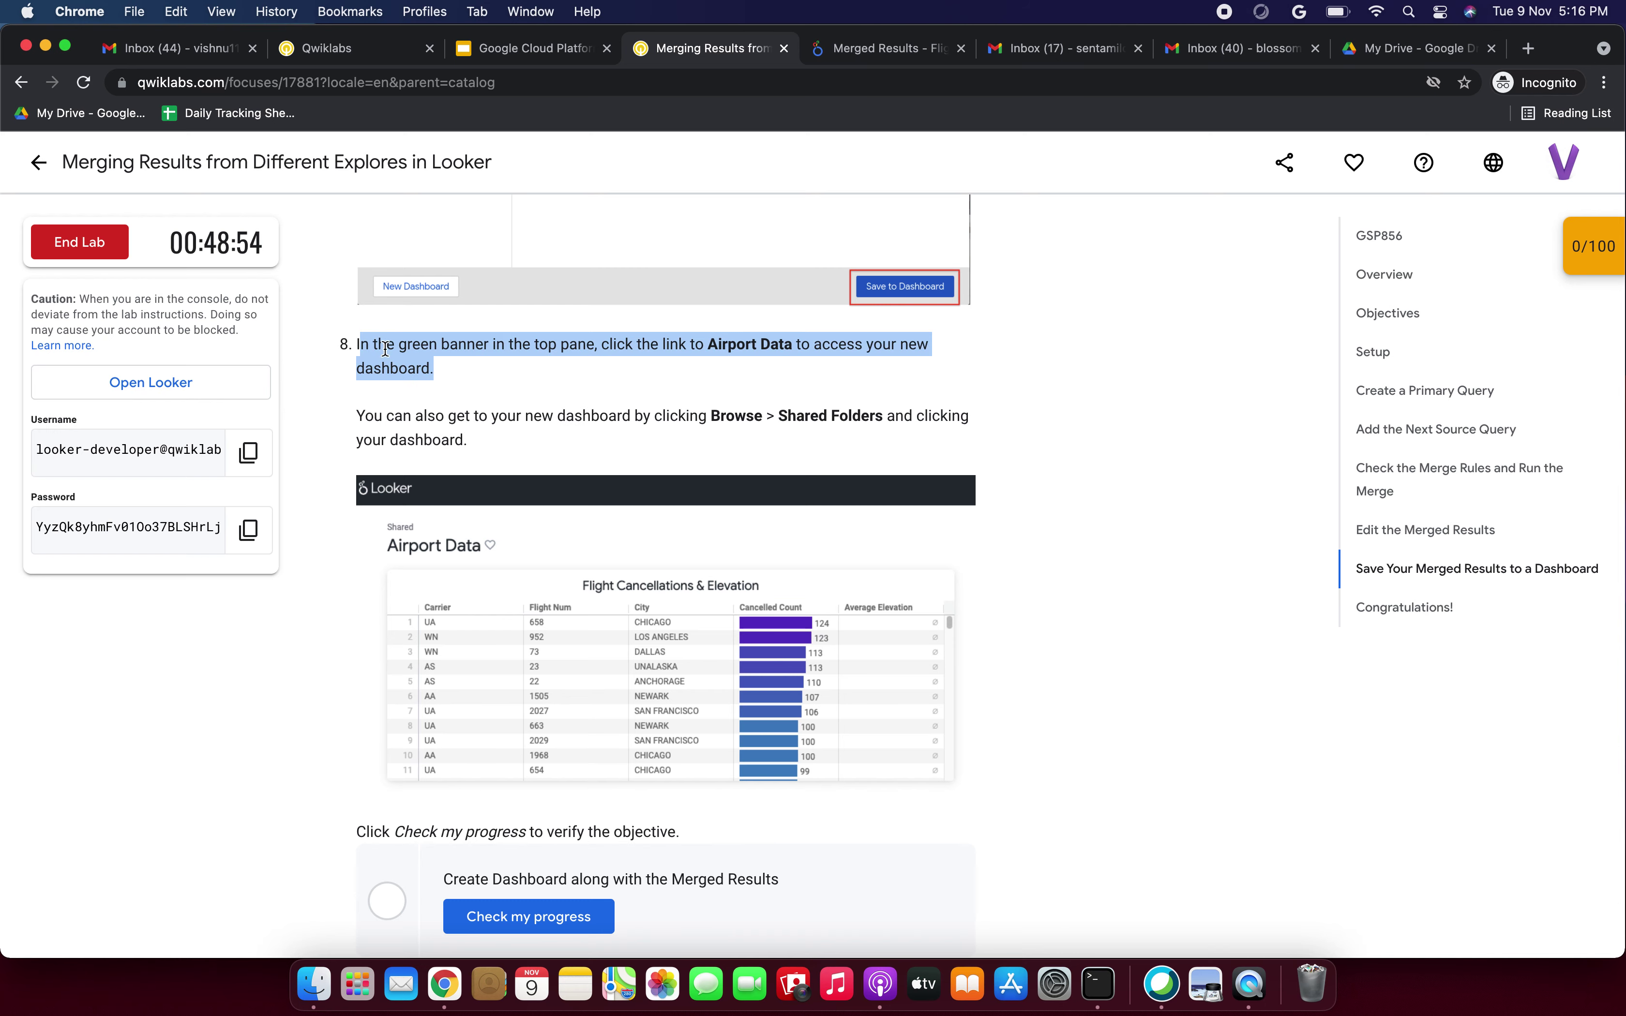
click(887, 56)
click(679, 295)
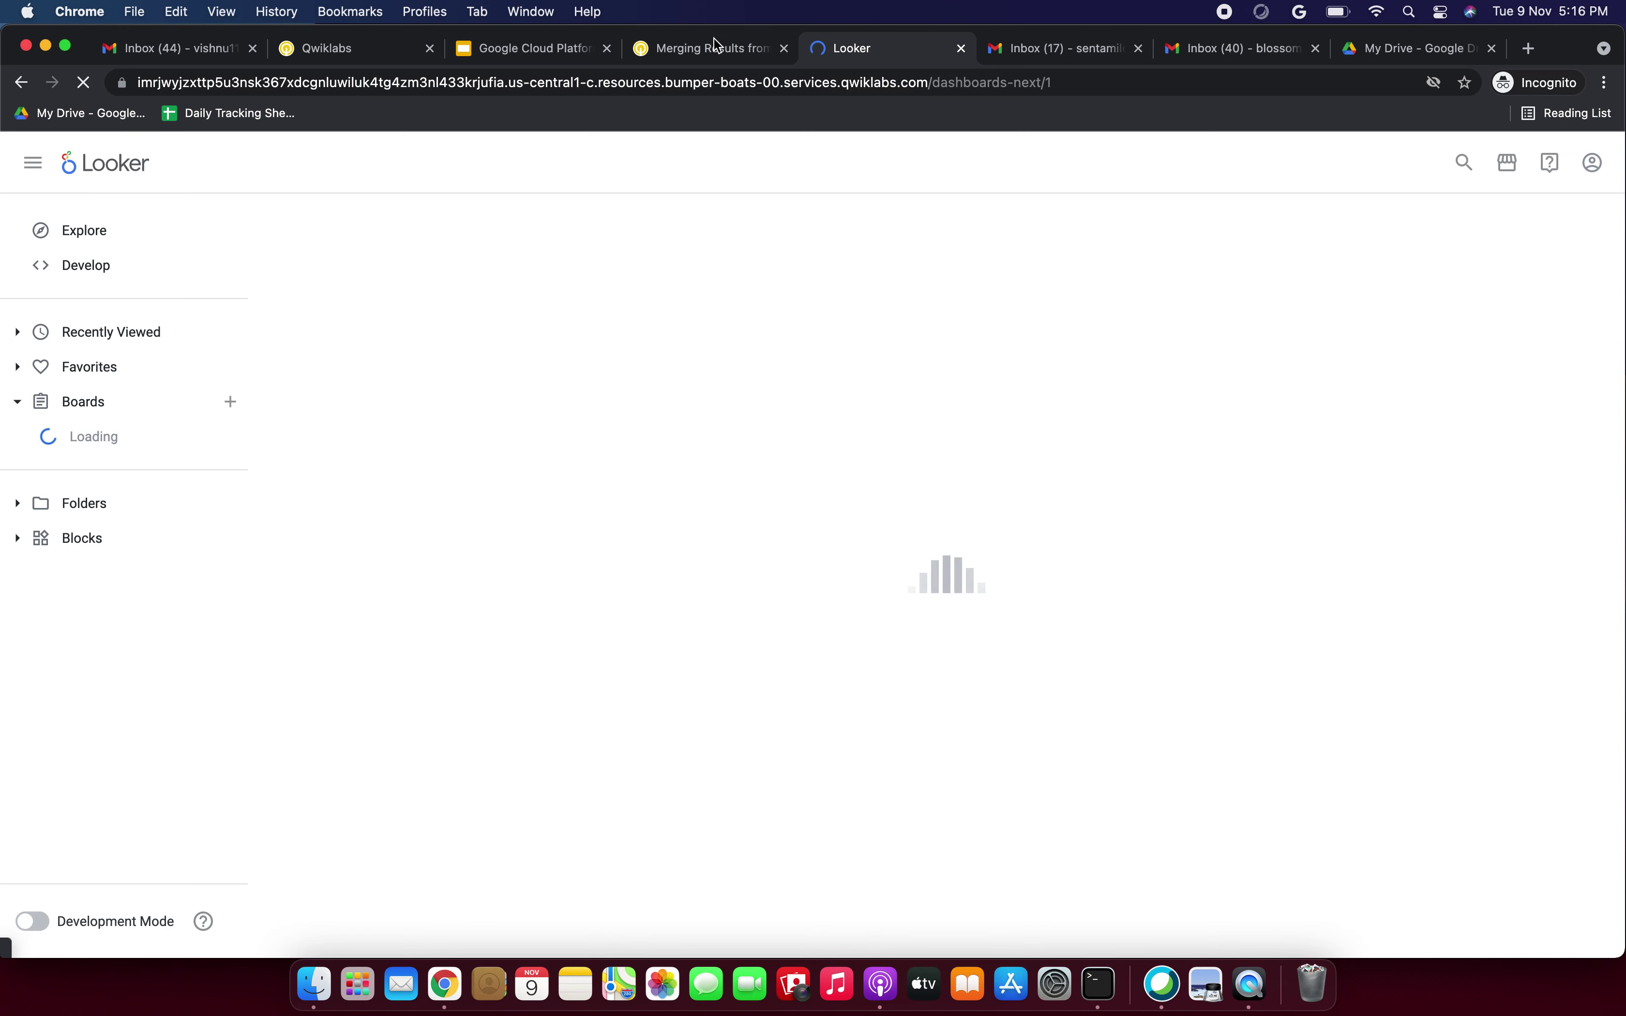
Compare the lab's example of the Airport Data dashboard with the Flight Cancellations & Elevation table in Looker, across all its columns.
click(714, 42)
scroll(663, 569, up, 2)
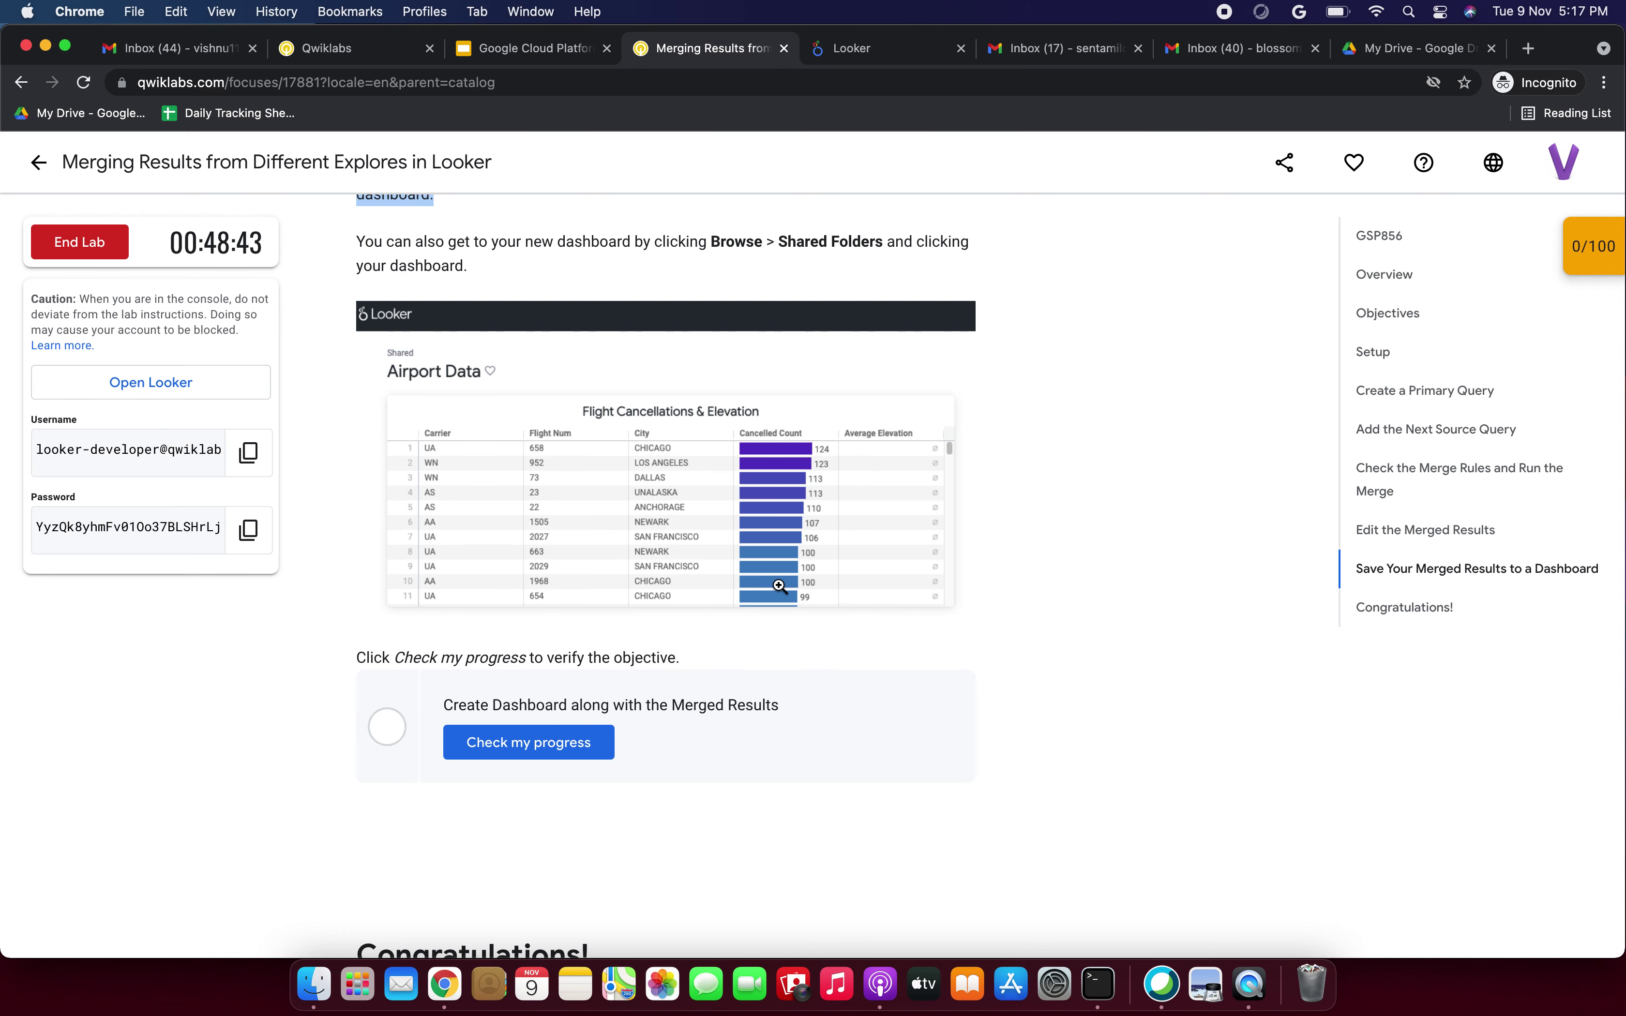
click(848, 49)
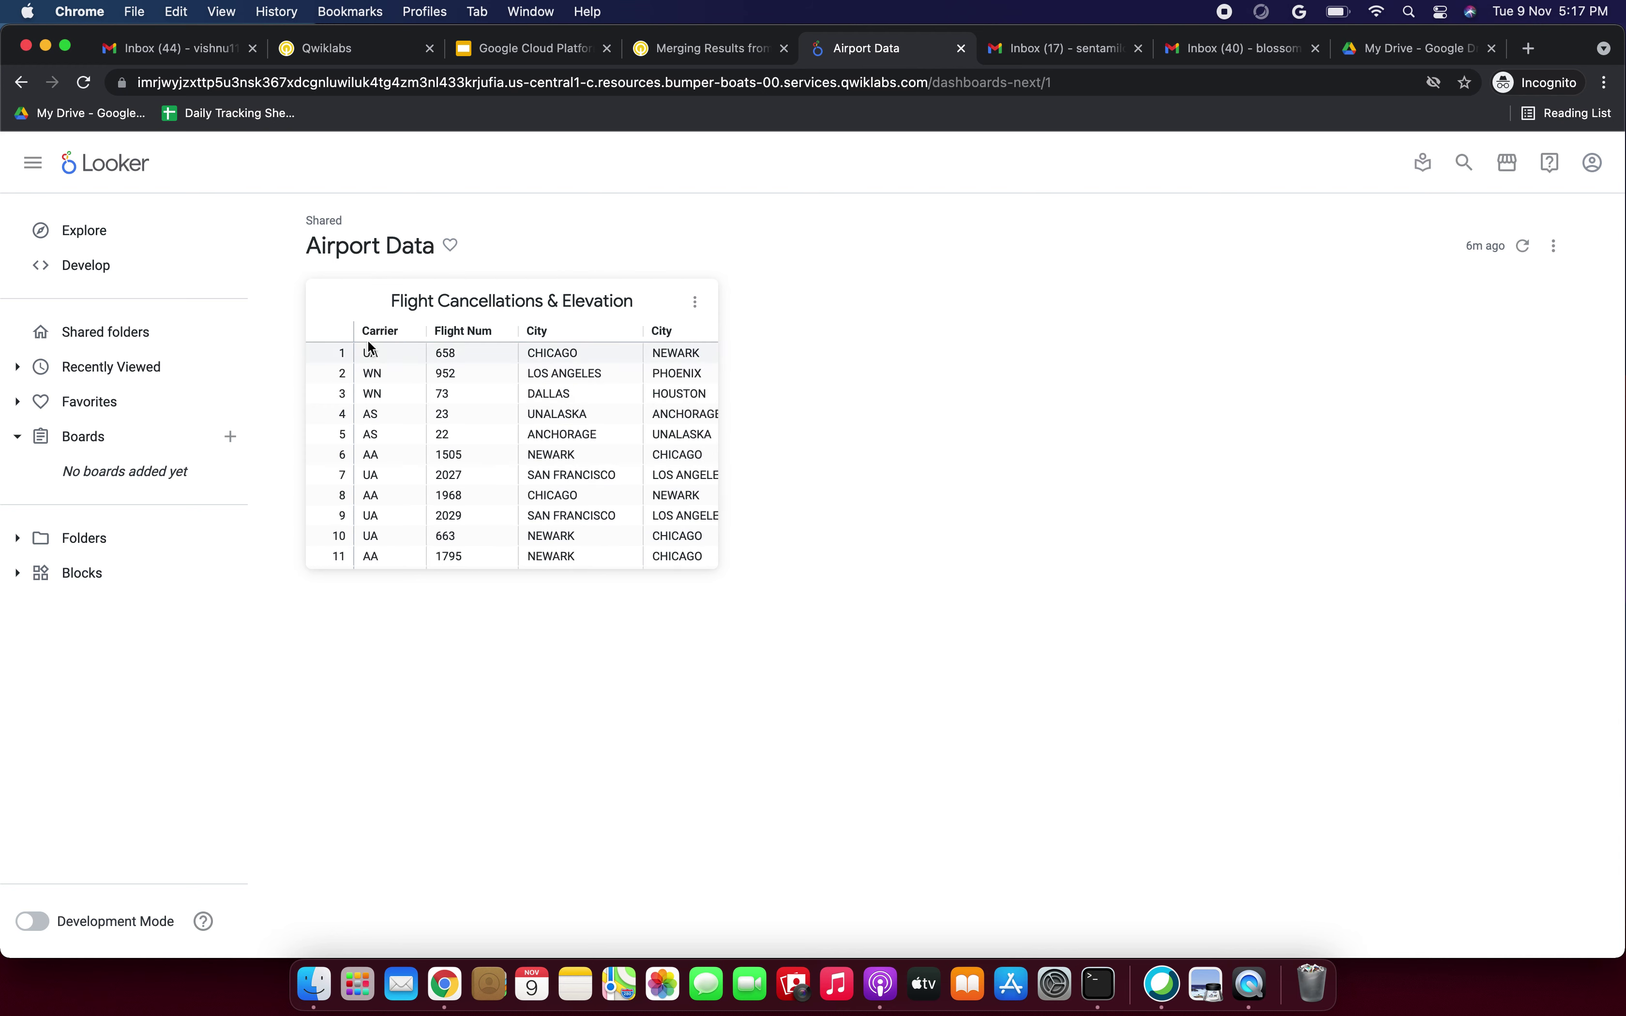
drag(419, 301, 633, 301)
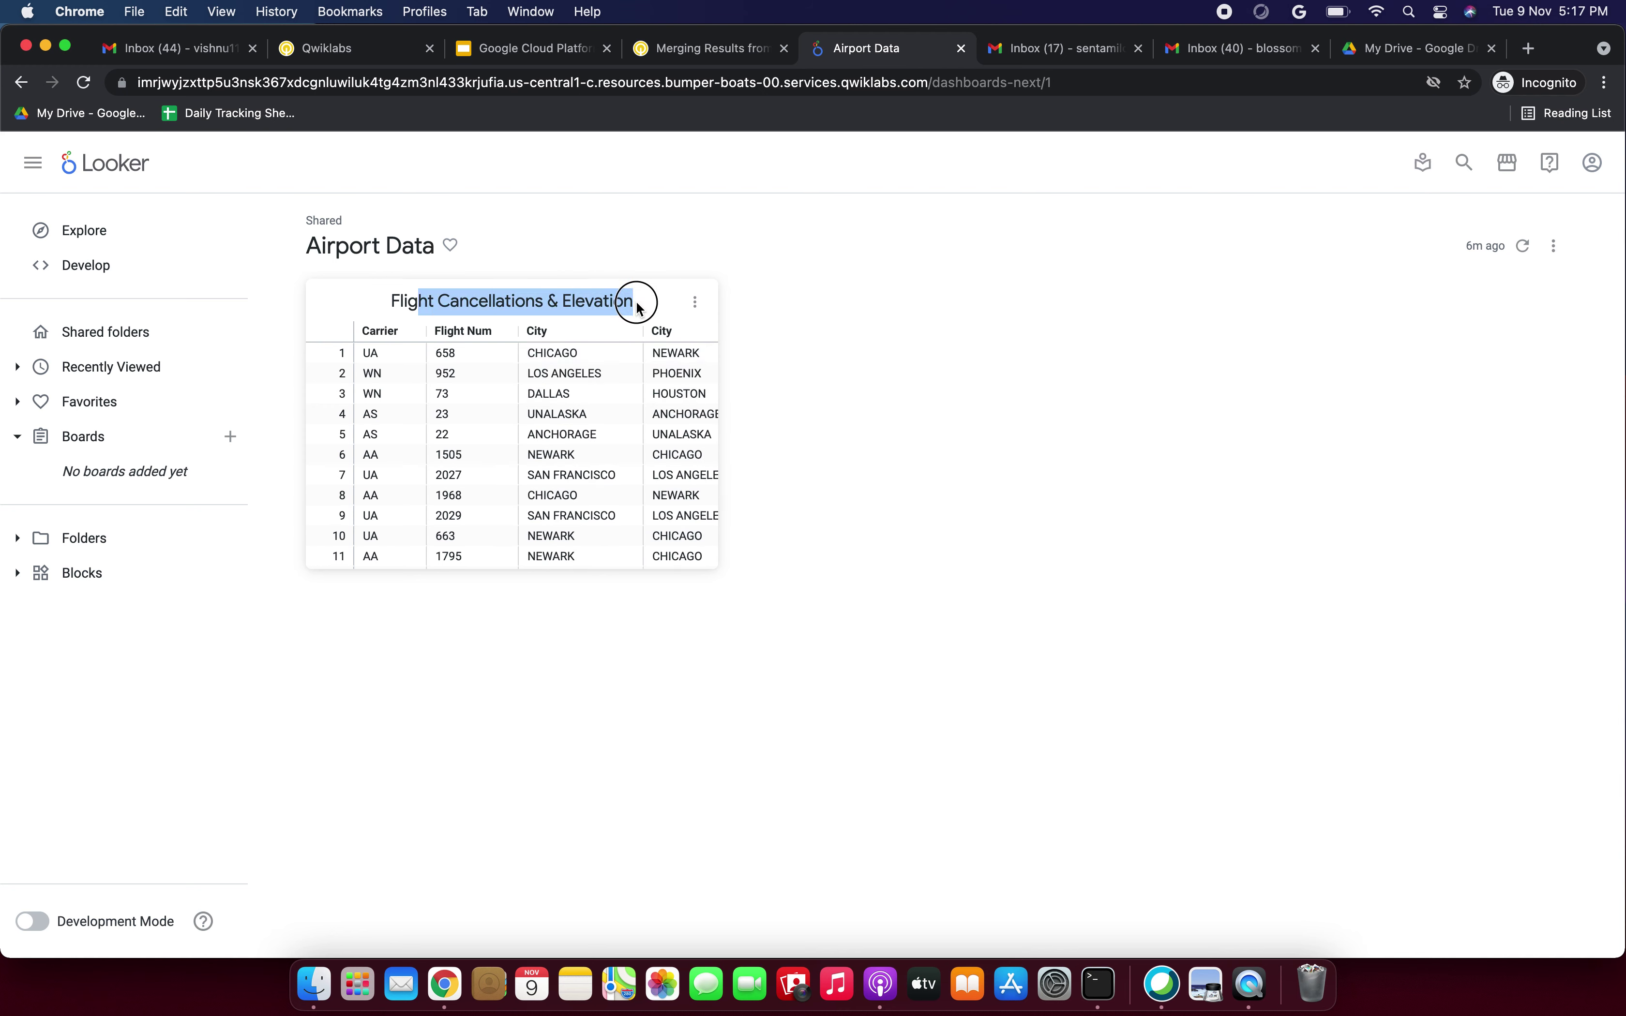
scroll(566, 337, right, 3)
scroll(625, 409, right, 5)
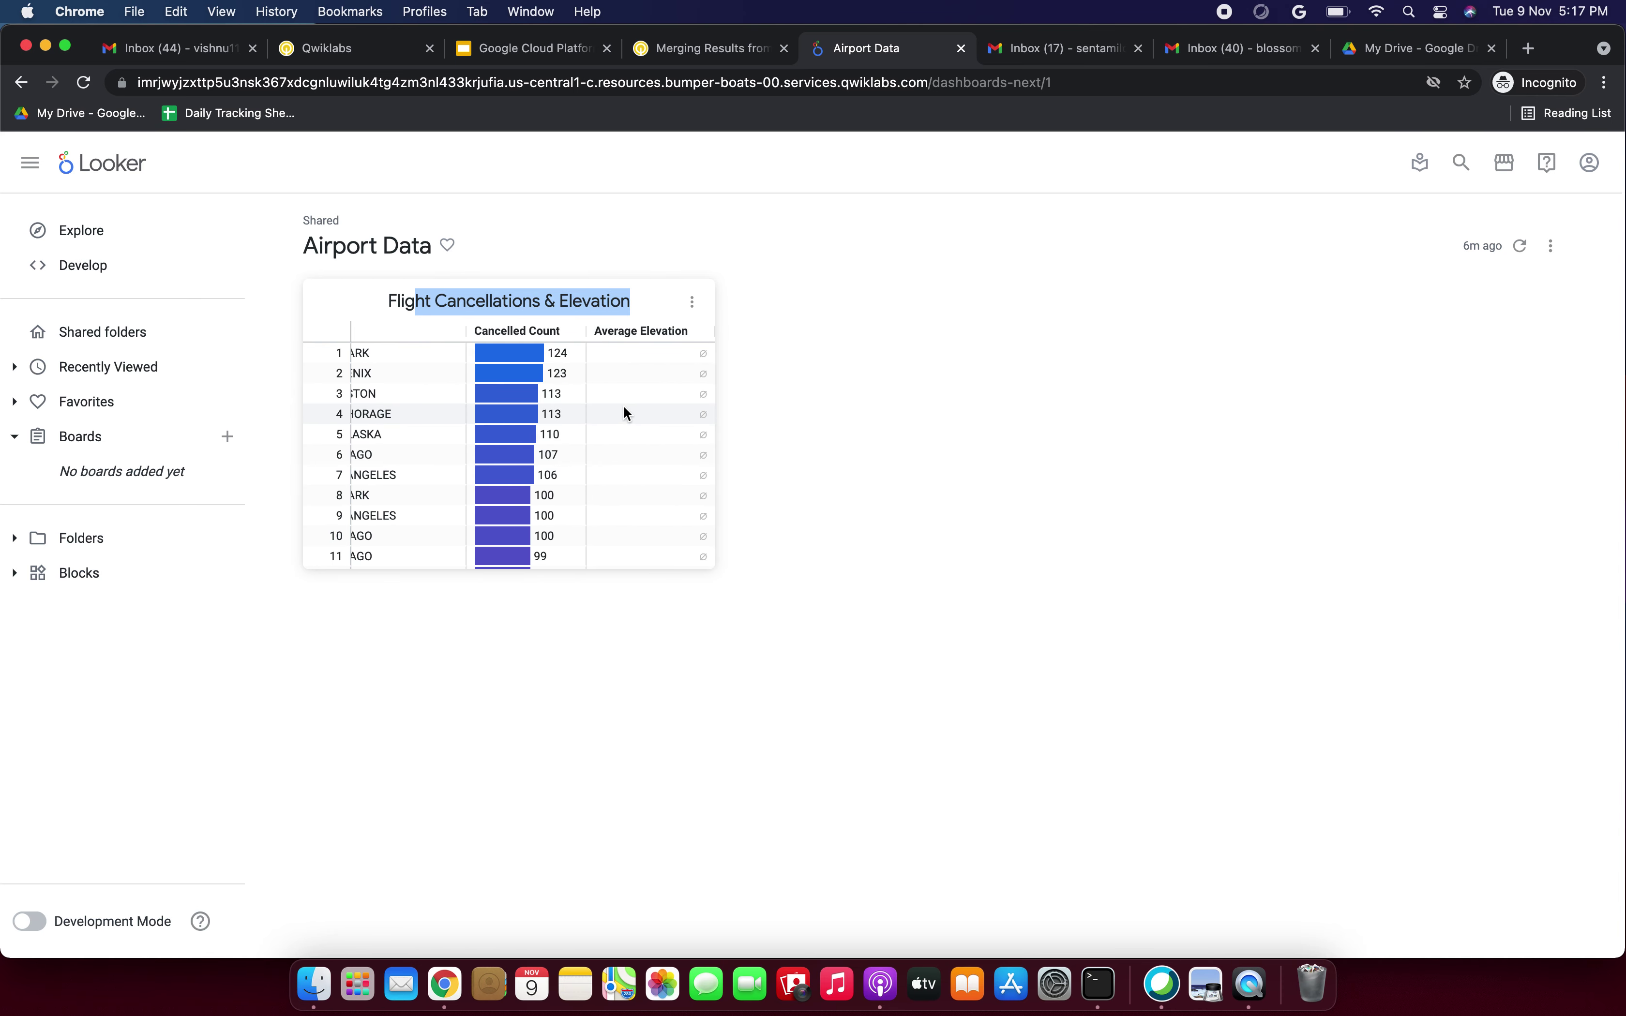
scroll(519, 415, left, 3)
scroll(519, 415, left, 4)
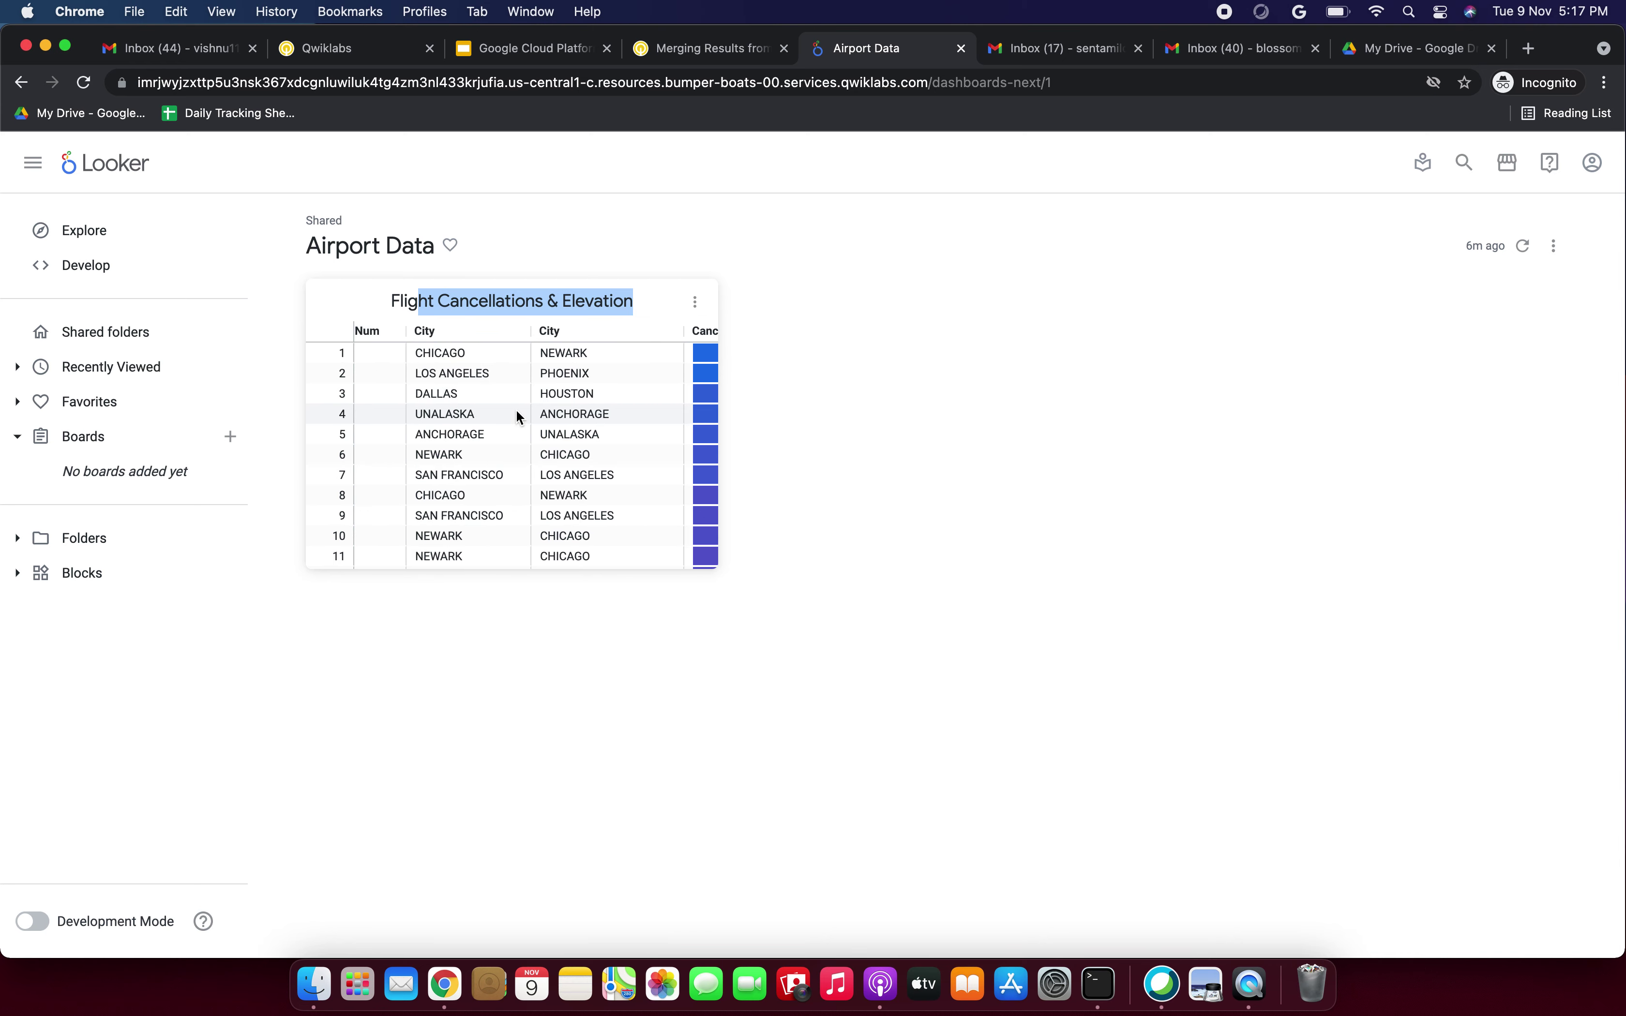
Return to the lab page and check the progress of the objective Create Dashboard along with the Merged Results.
click(679, 49)
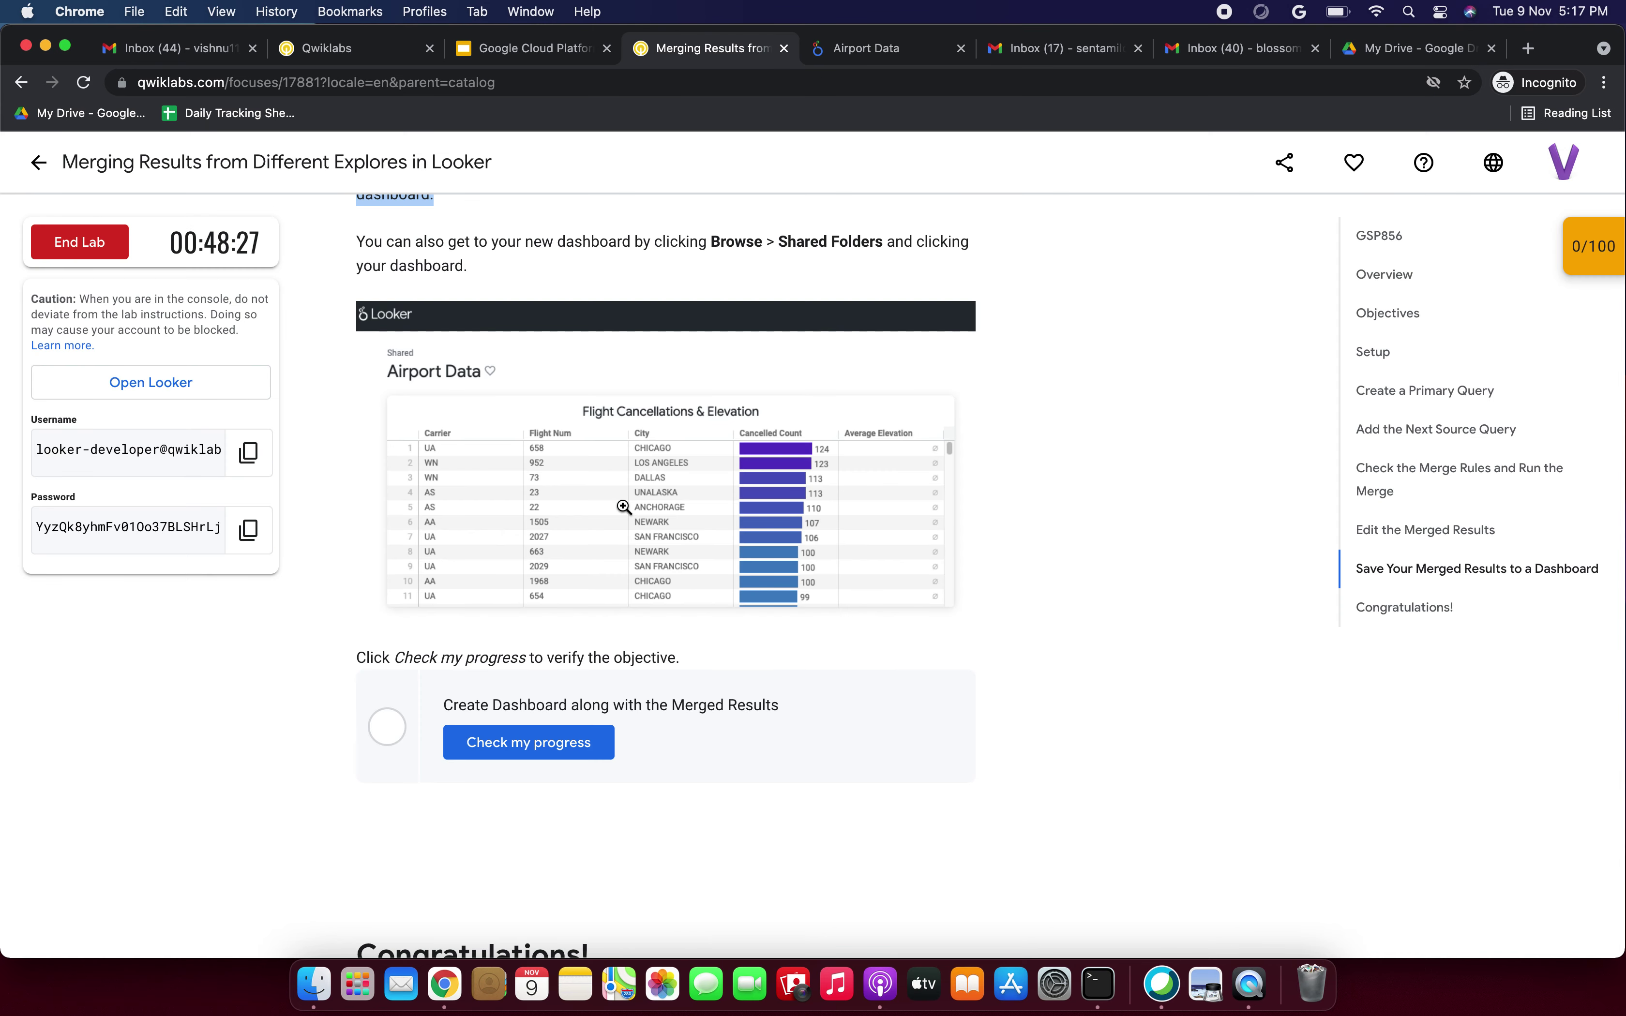
scroll(624, 507, down, 5)
click(552, 576)
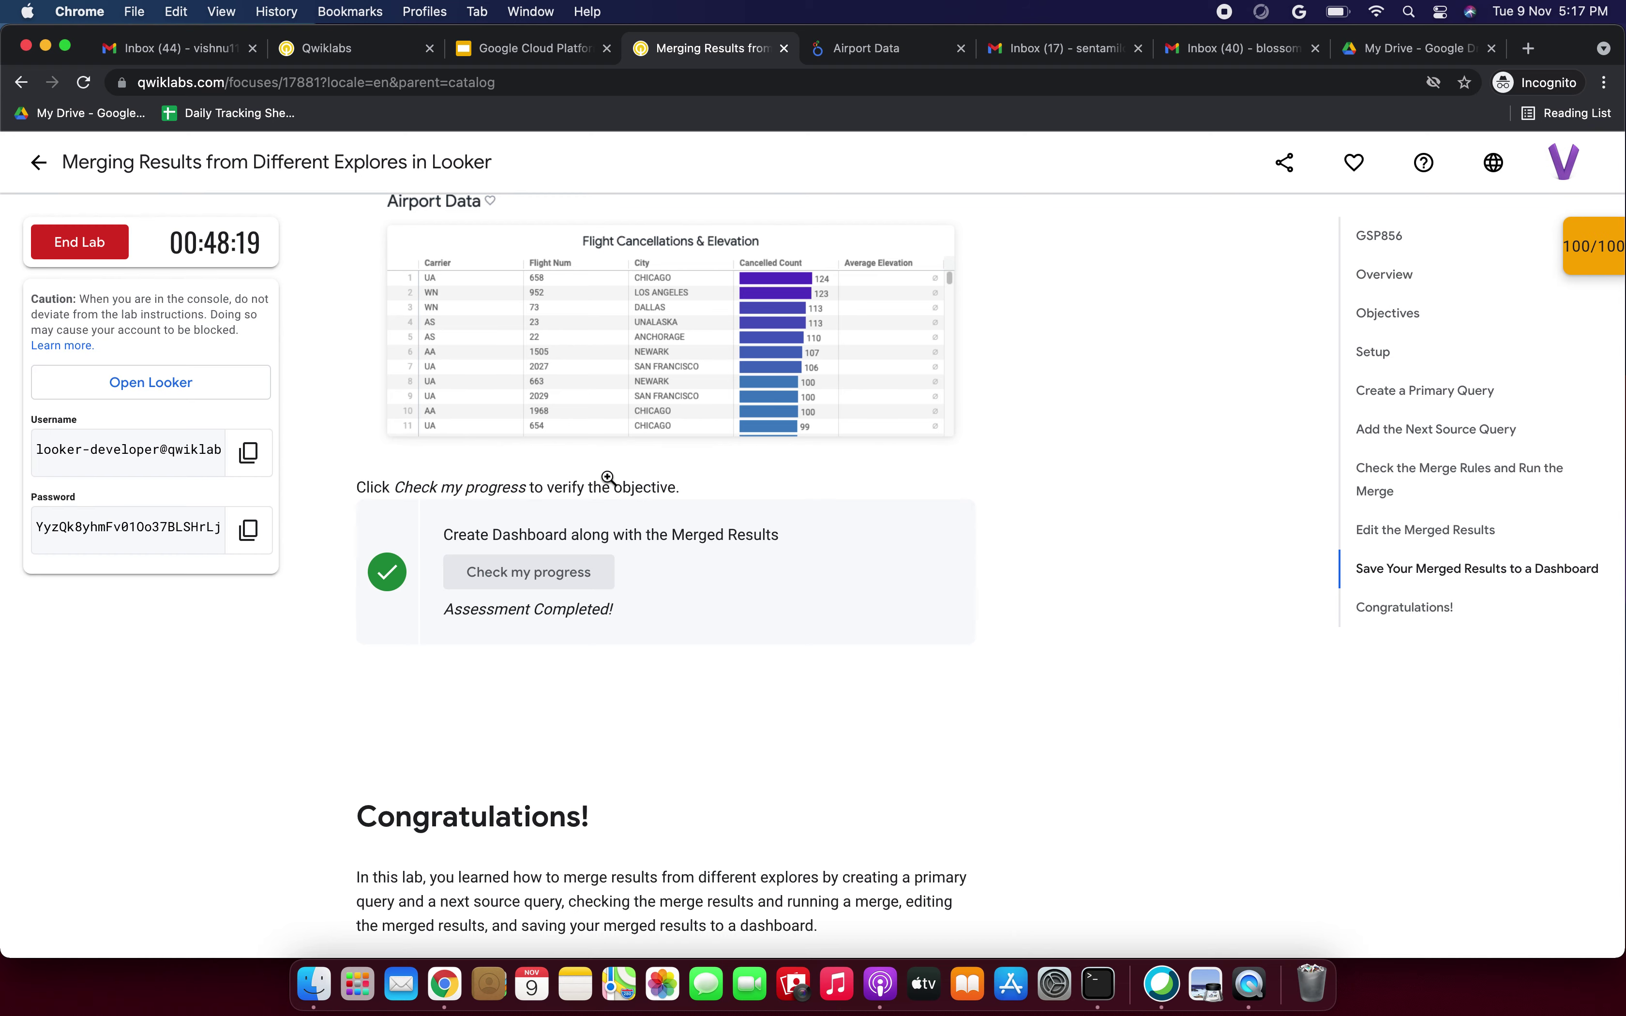
Examine the enlarged Airport Data example, then review the lab page from the Congratulations section back up to its title.
click(632, 437)
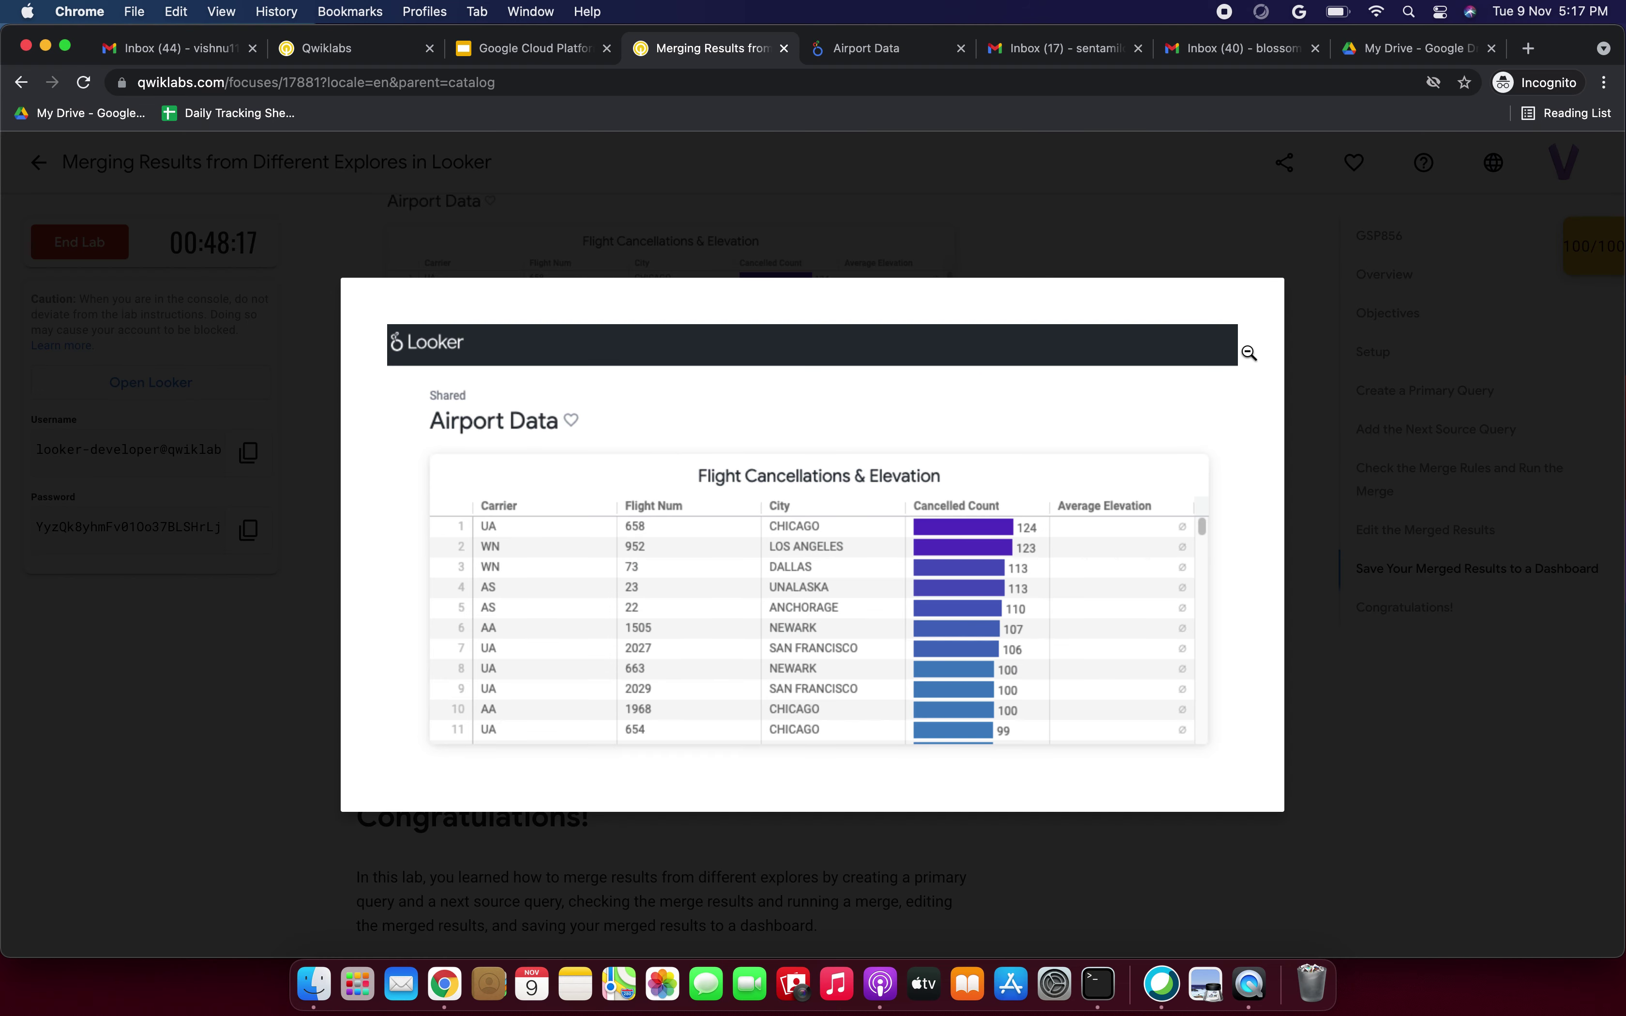
click(1393, 487)
scroll(950, 602, down, 5)
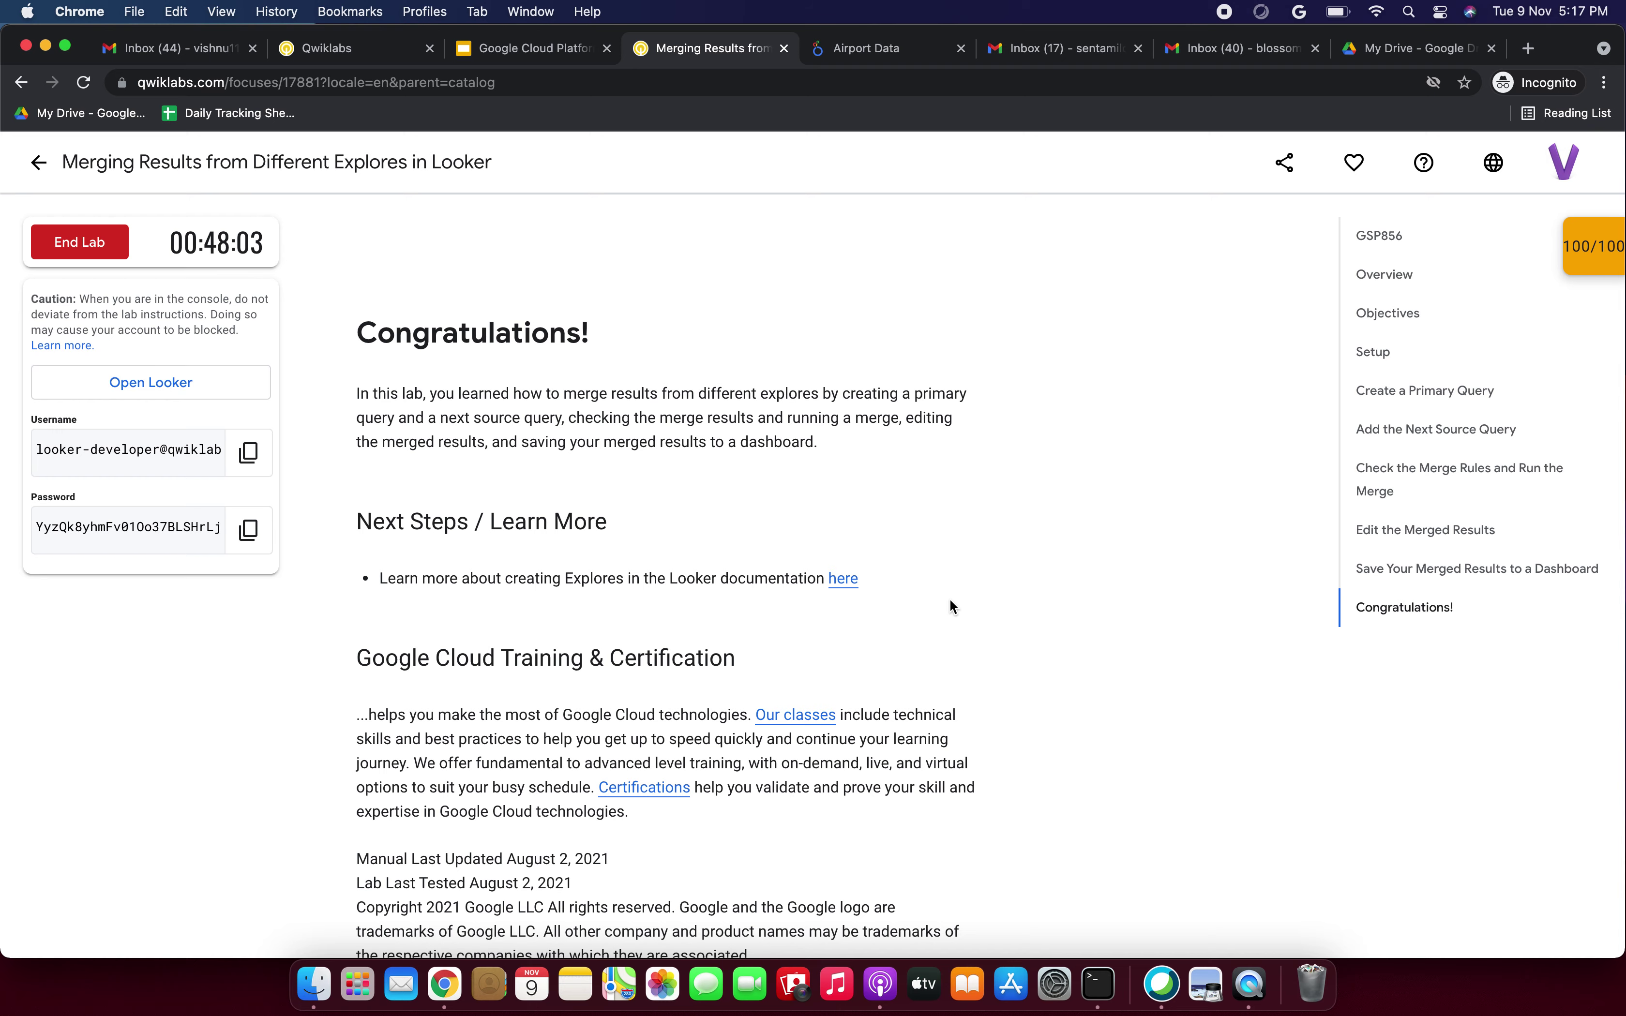
scroll(950, 605, up, 15)
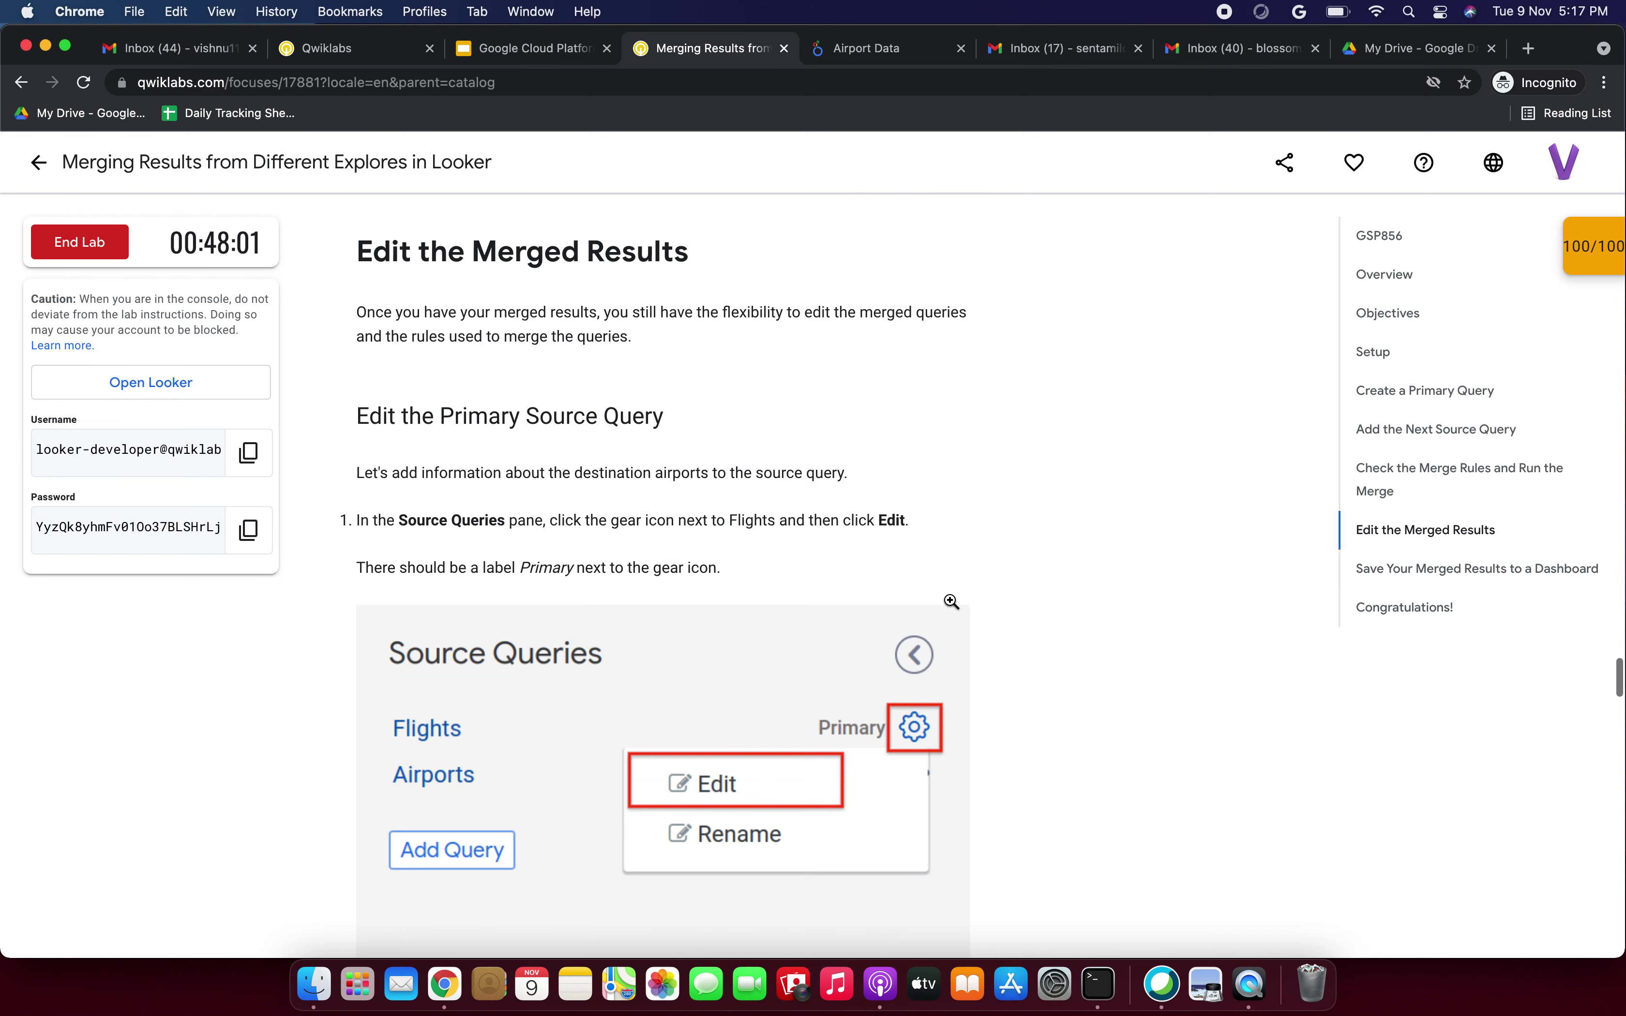
scroll(949, 605, down, 5)
scroll(950, 605, up, 15)
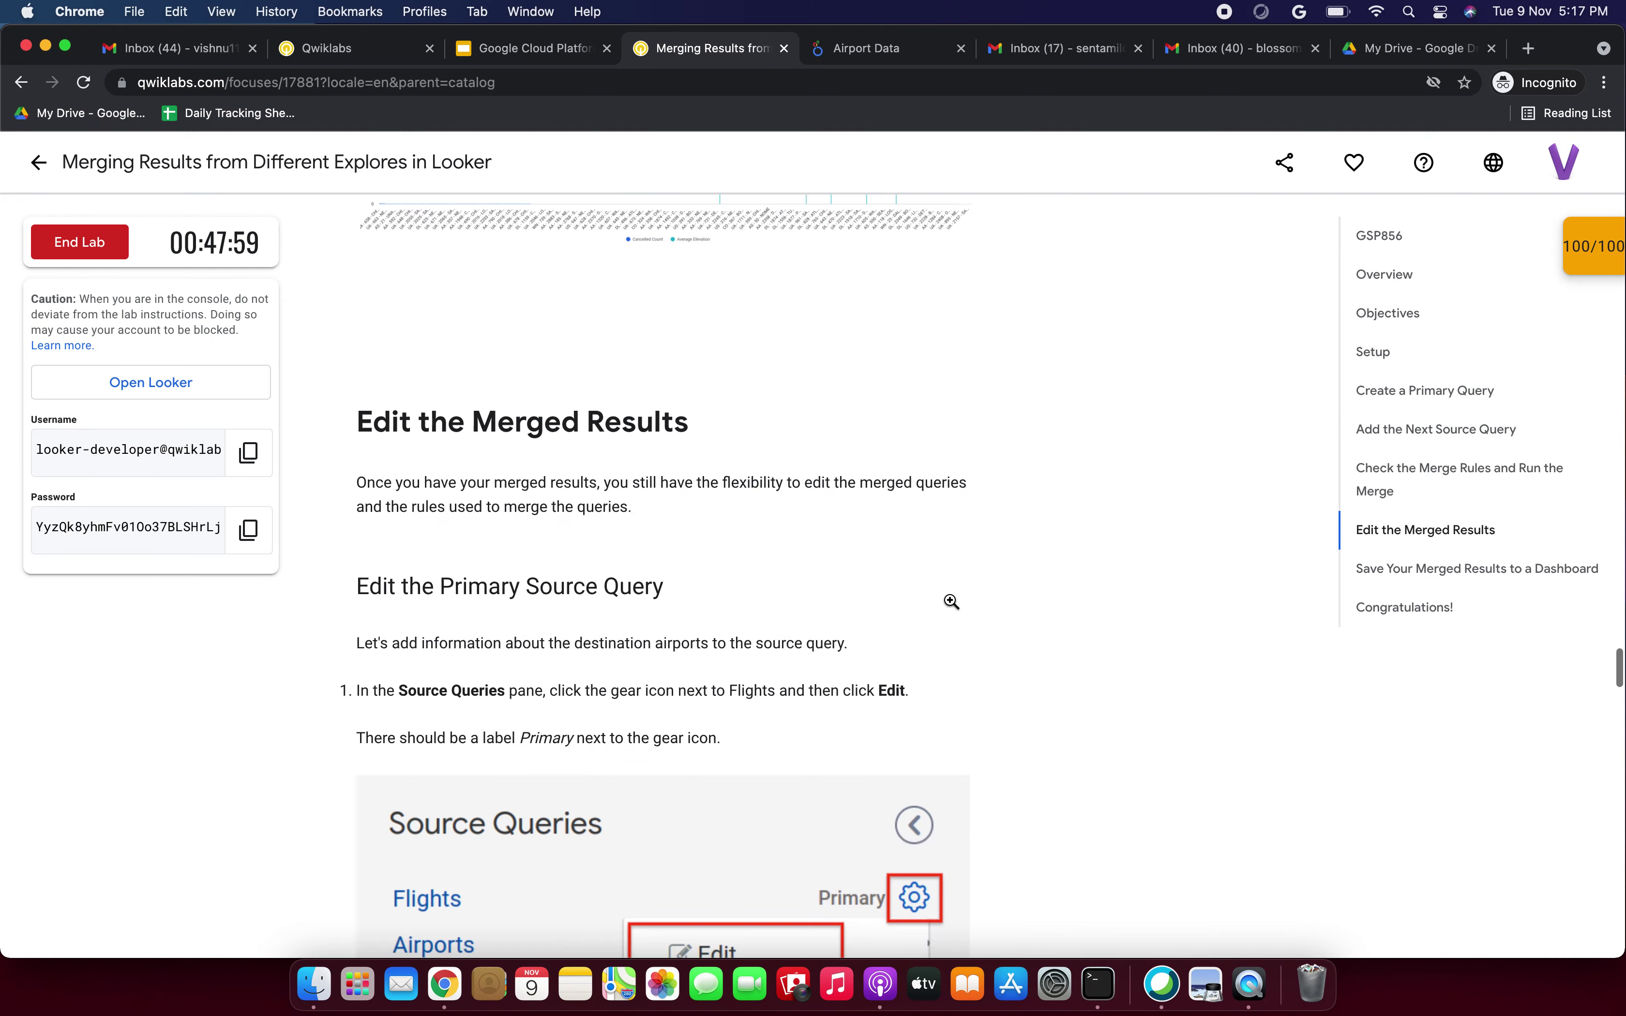
scroll(950, 605, up, 20)
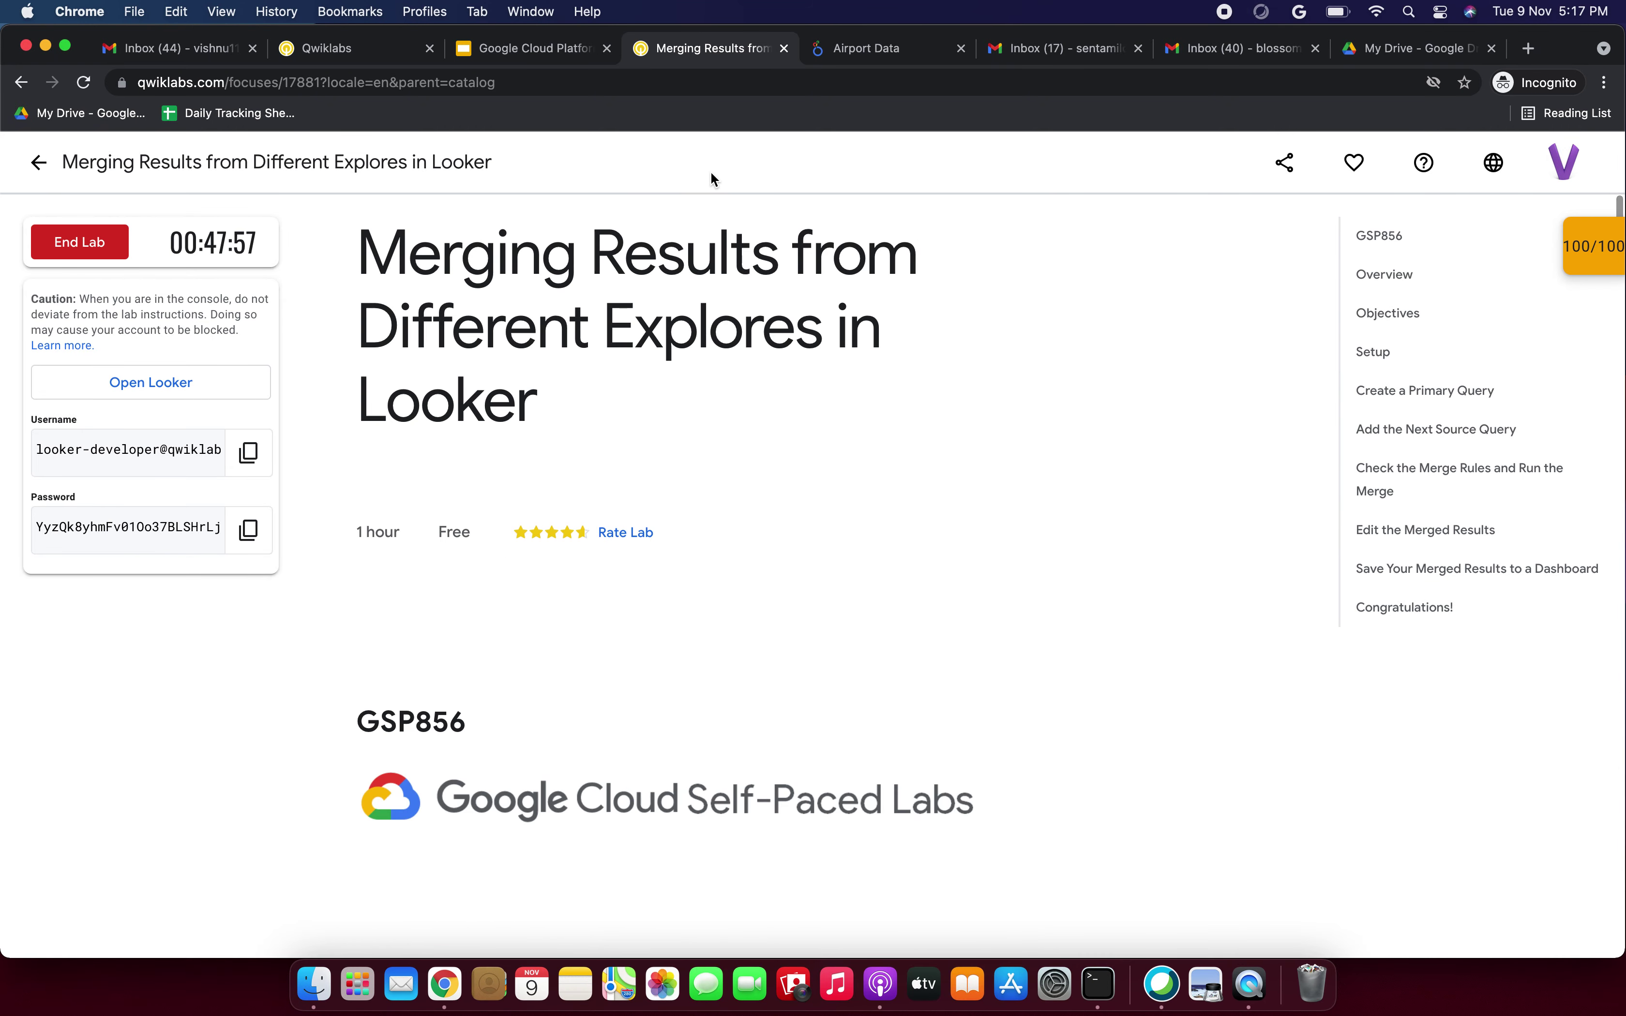
Switch to the Google Cloud Platform 2021 presentation in Google Slides and start presenting from the slide titled Merging Results from Different Explores in Looker.
click(561, 49)
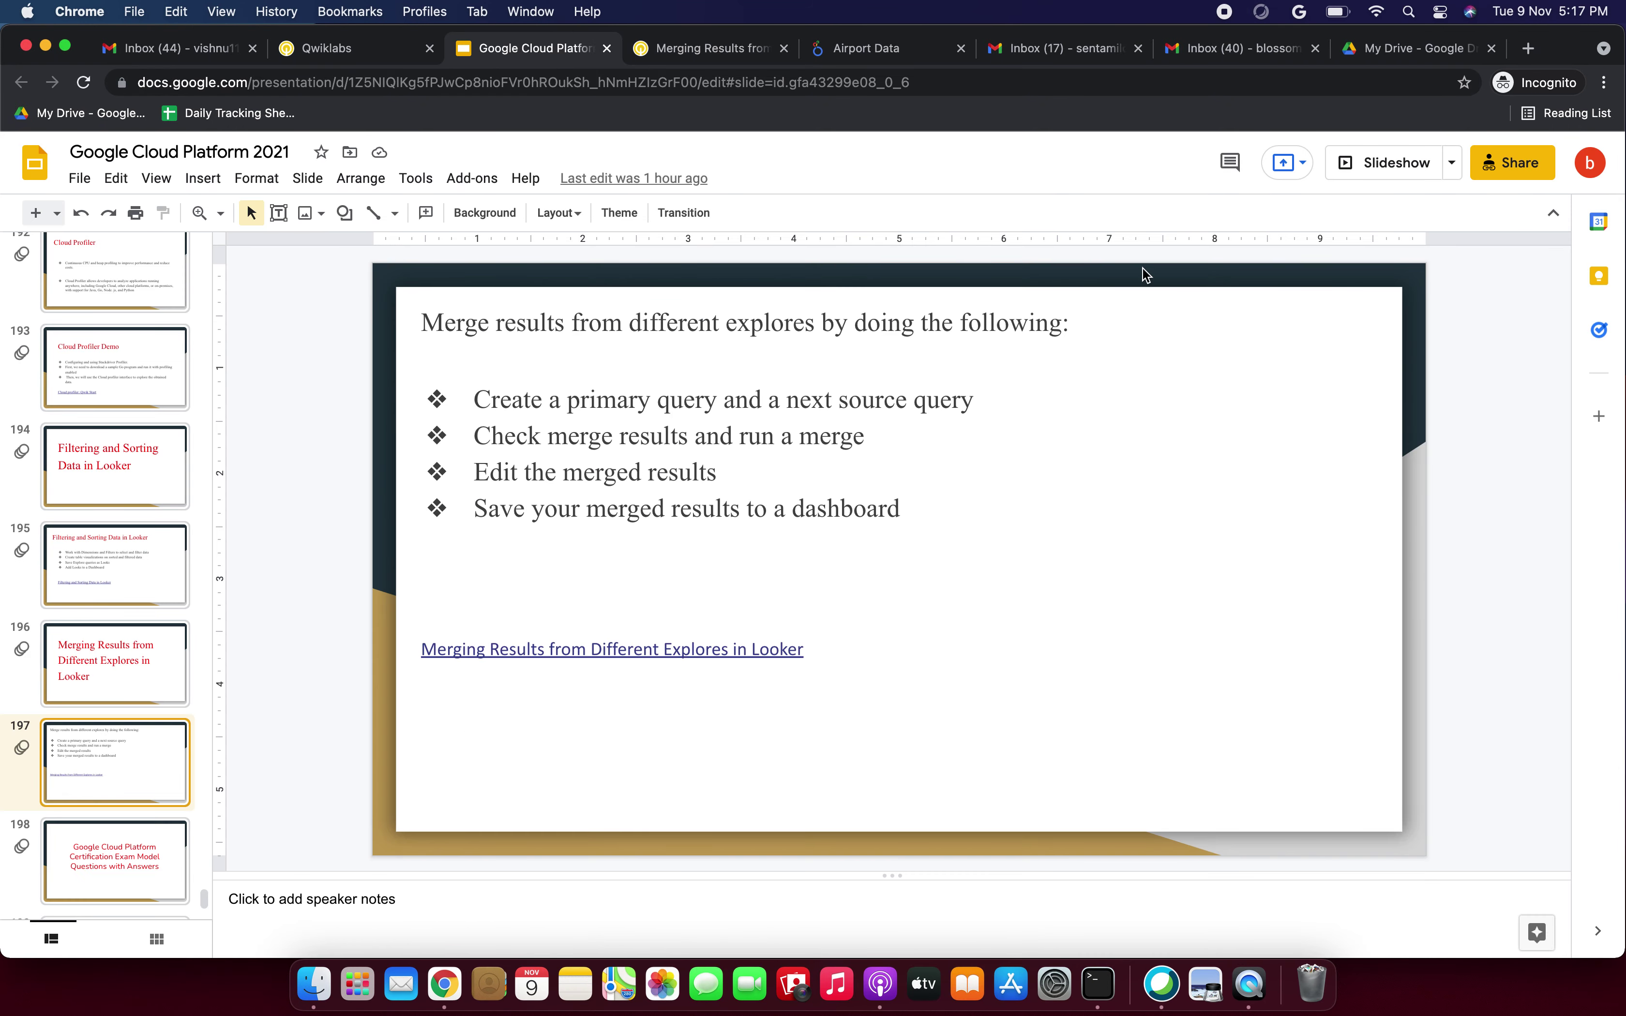
click(84, 675)
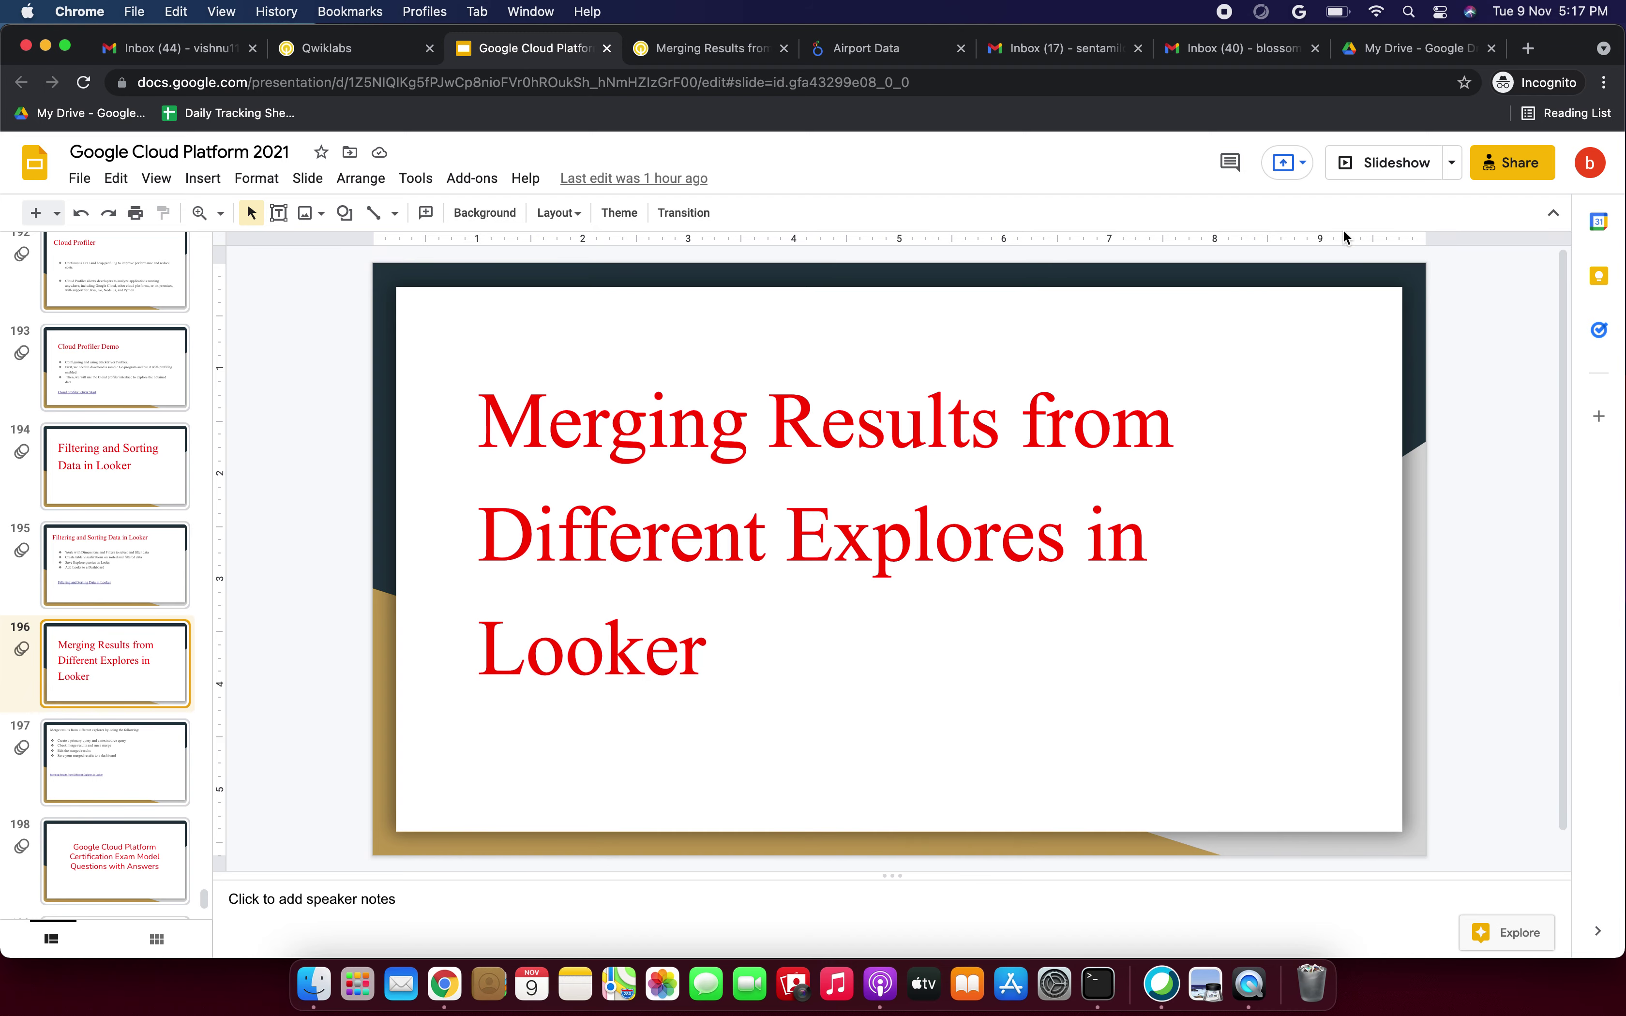
click(1360, 177)
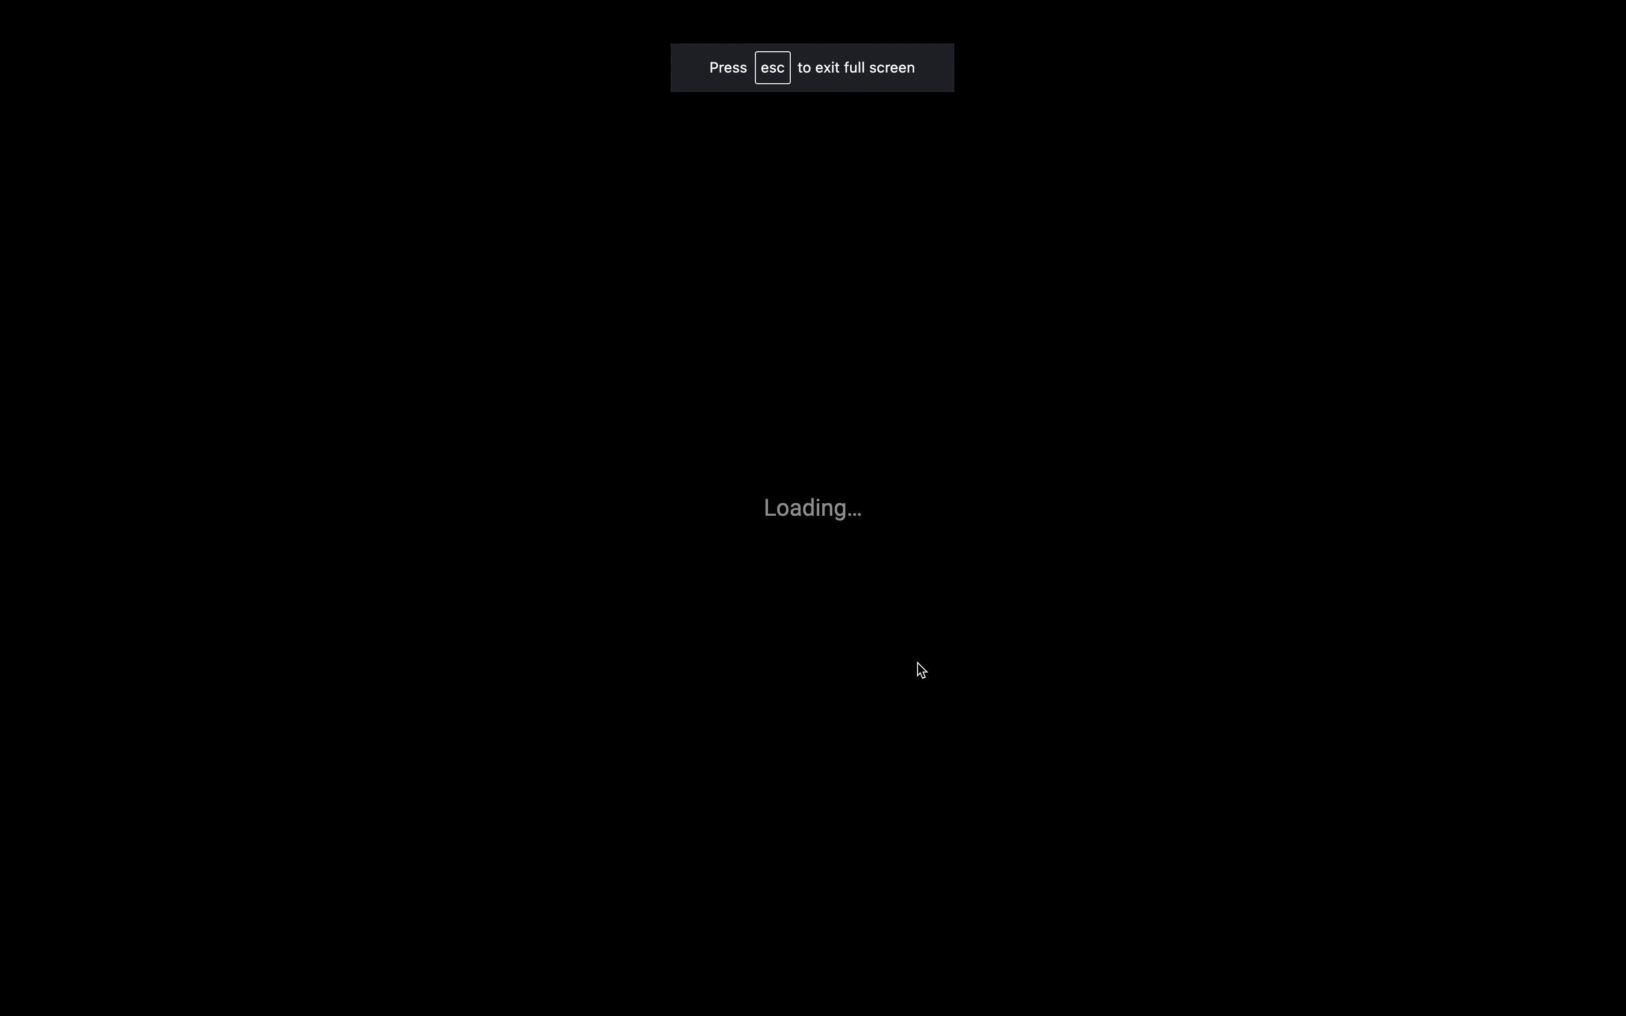